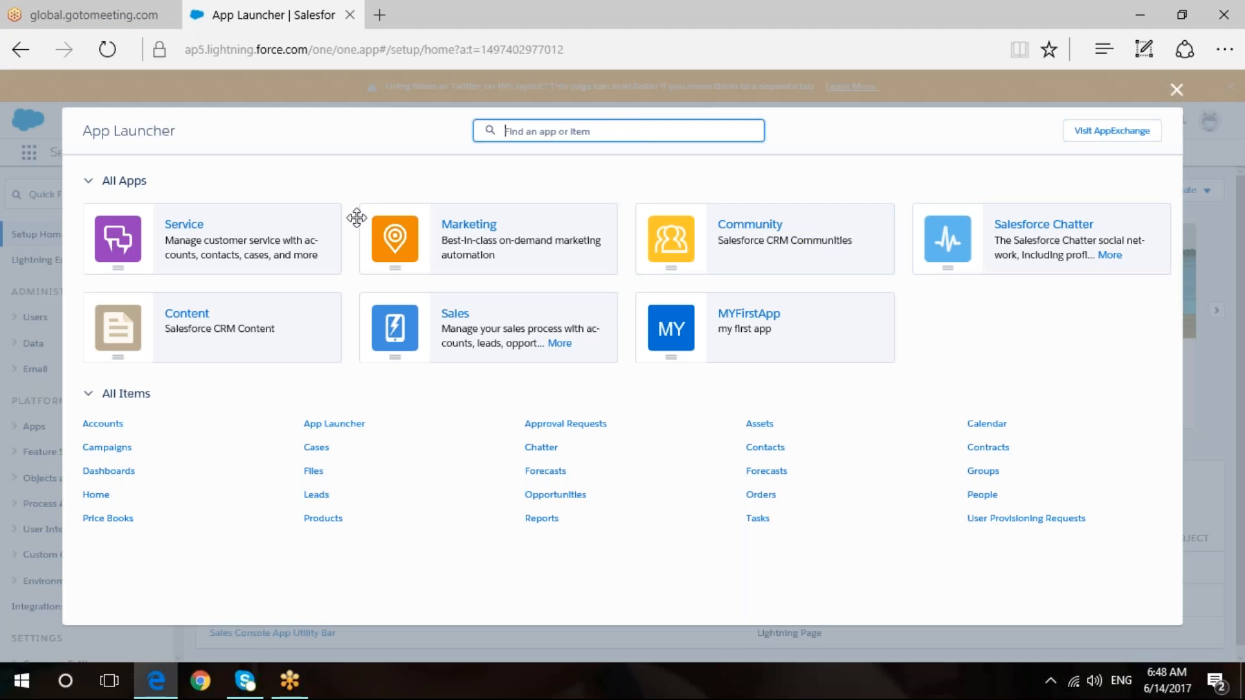
- Close the App Launcher to reveal Setup Home, reopening and closing it once more
click(1176, 88)
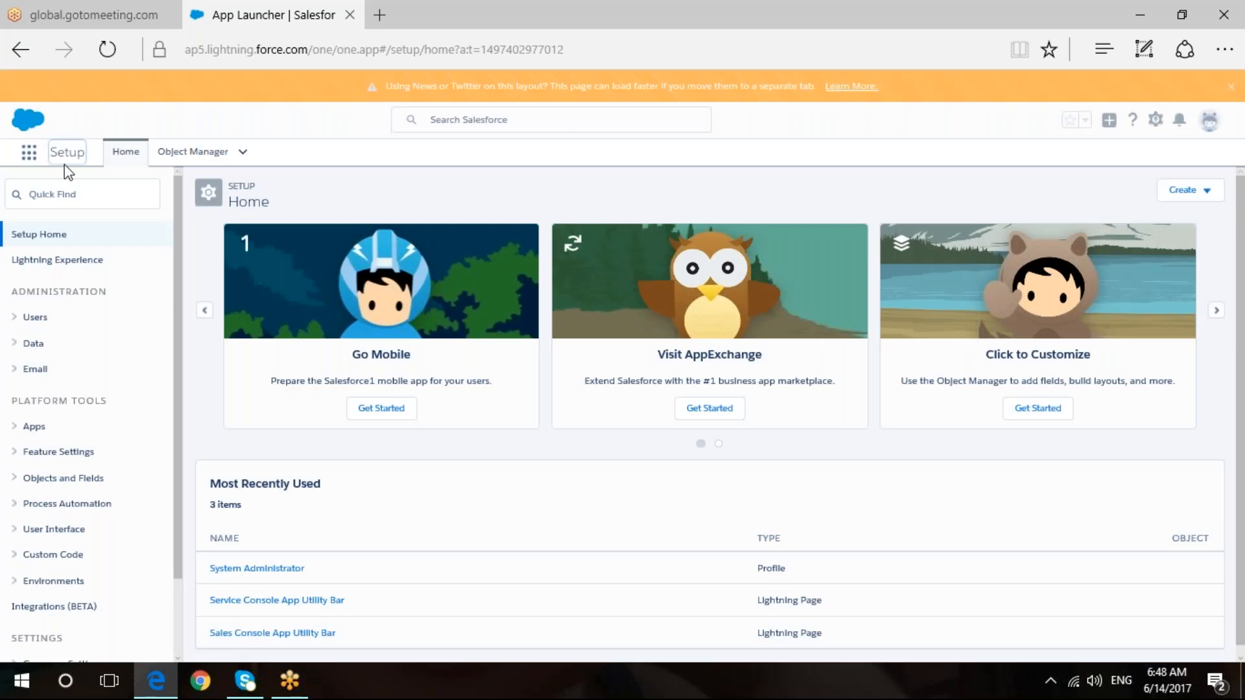
click(28, 152)
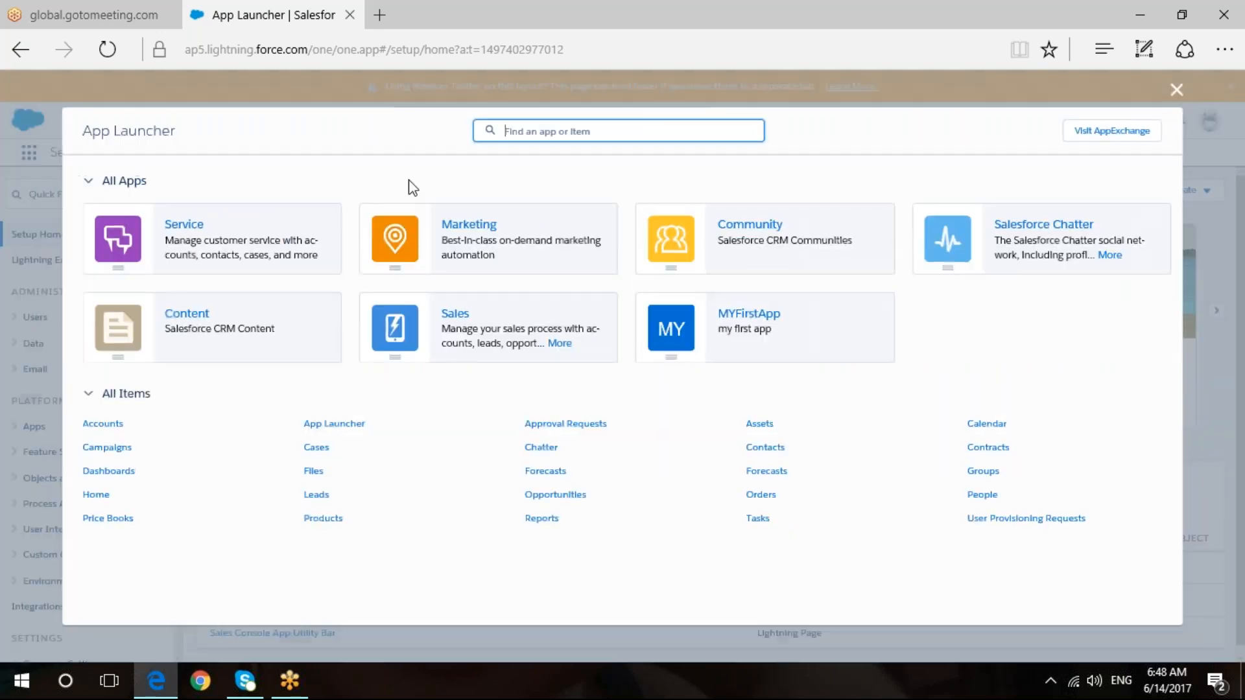
click(1175, 91)
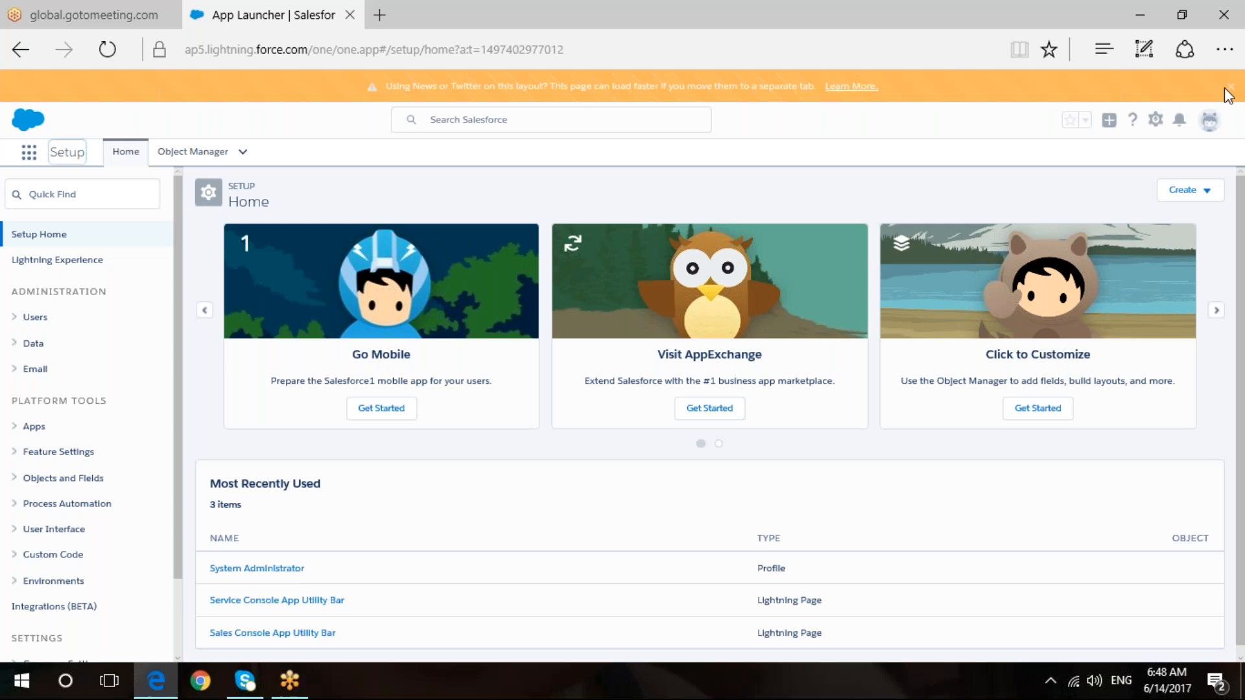
- Dismiss the orange layout-performance notice using the gear-menu shortcuts
click(1155, 123)
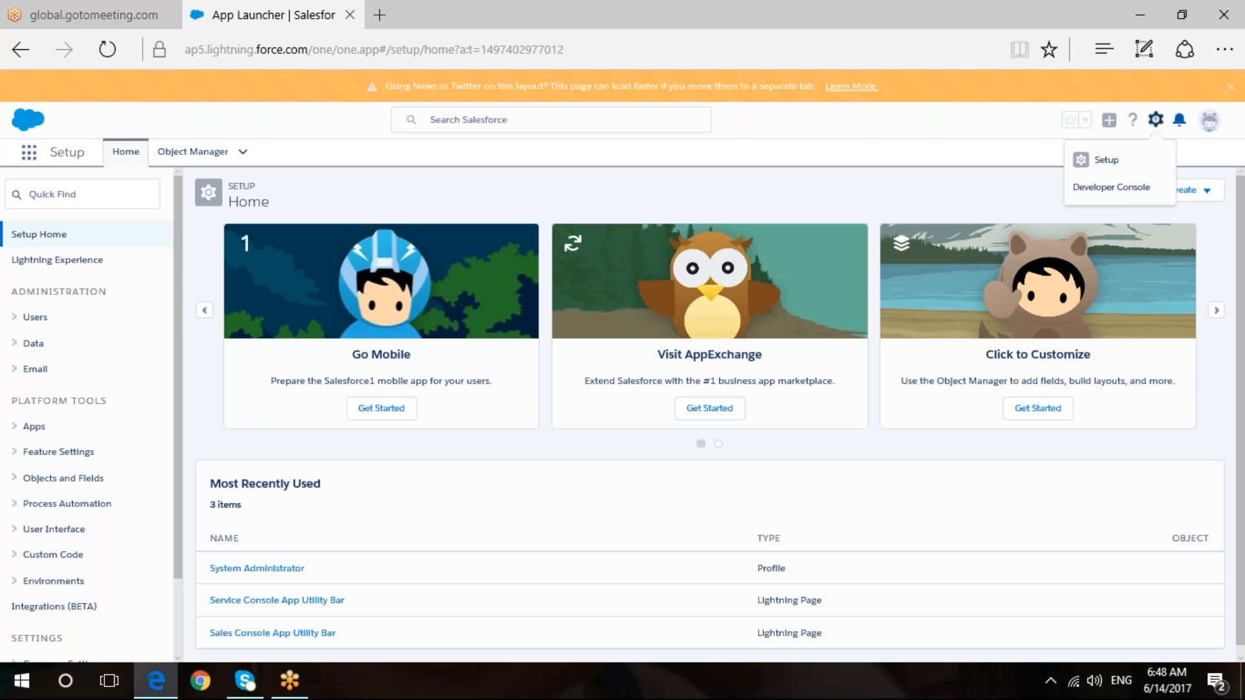
click(1231, 89)
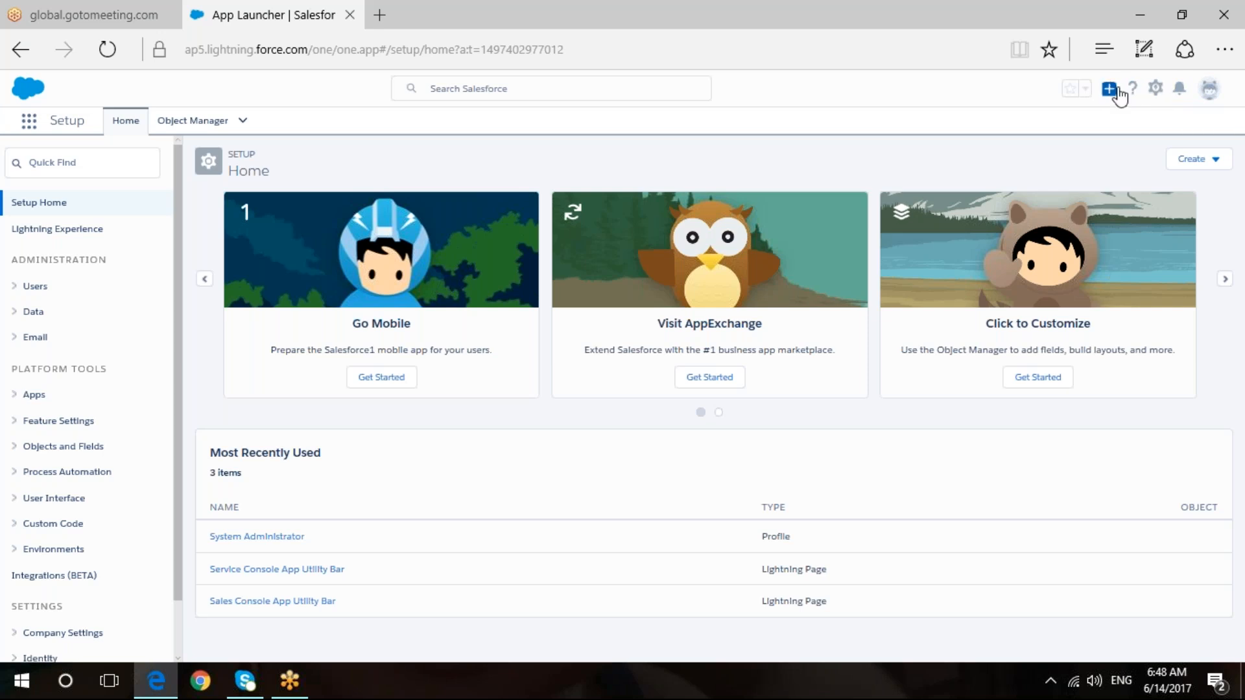
click(1156, 89)
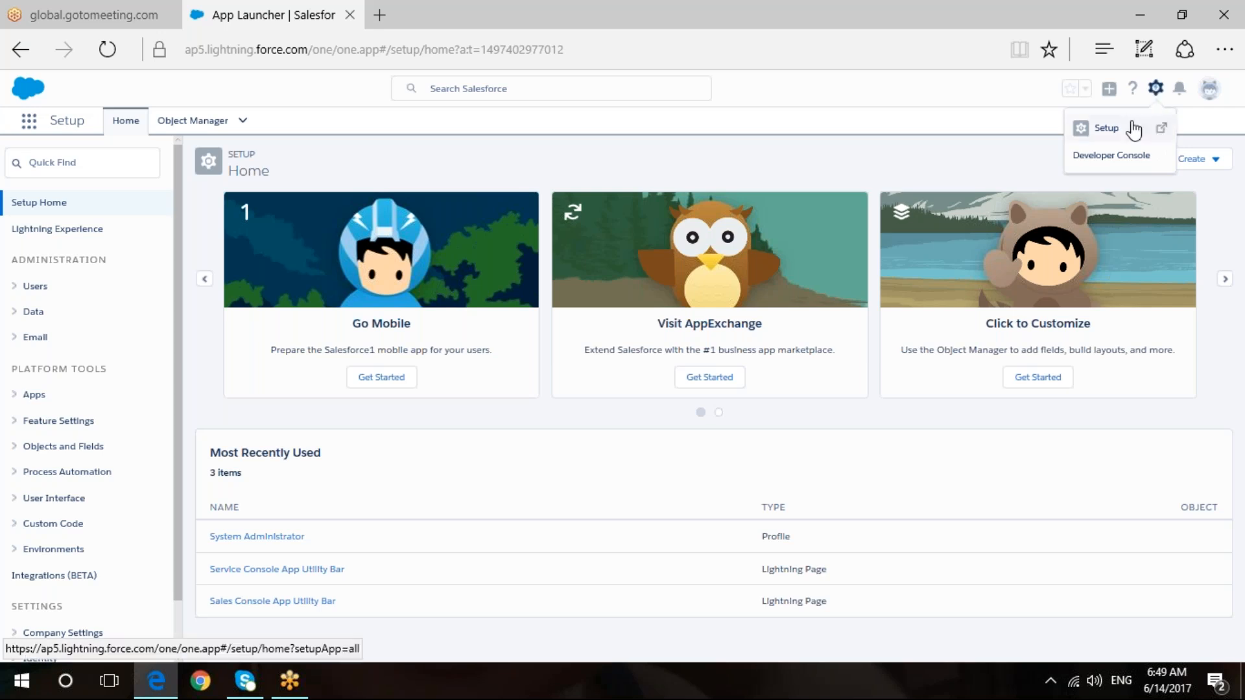
- Search Quick Find for 'clas' and open Salesforce Classic Settings under Mobile Apps
click(67, 164)
text(s)
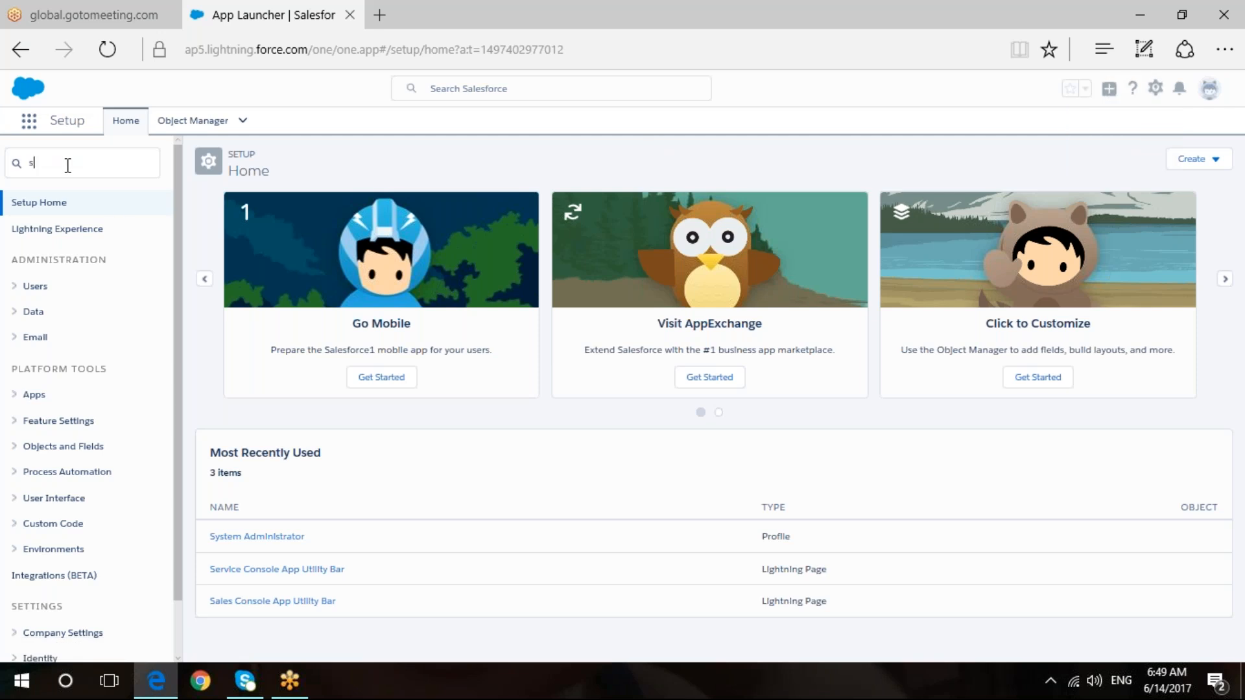
text(with)
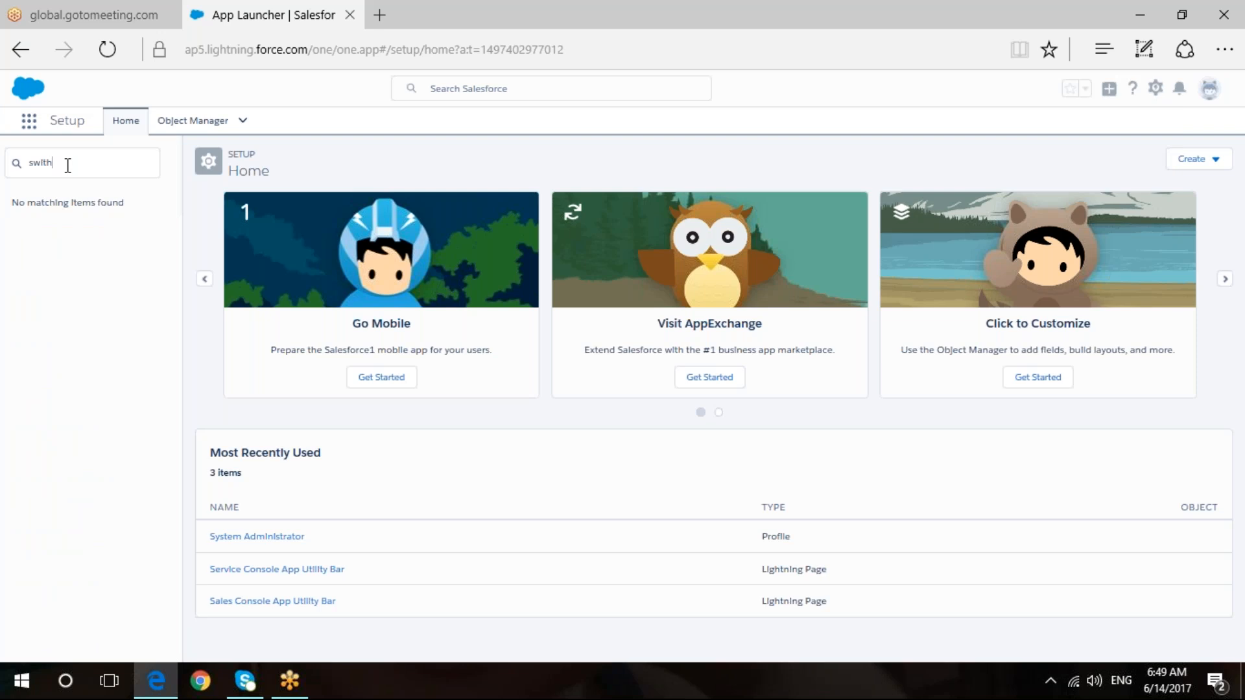
key(BackSpace)
text(c)
key(BackSpace)
key(BackSpace)
key(BackSpace)
key(BackSpace)
key(BackSpace)
text(clas)
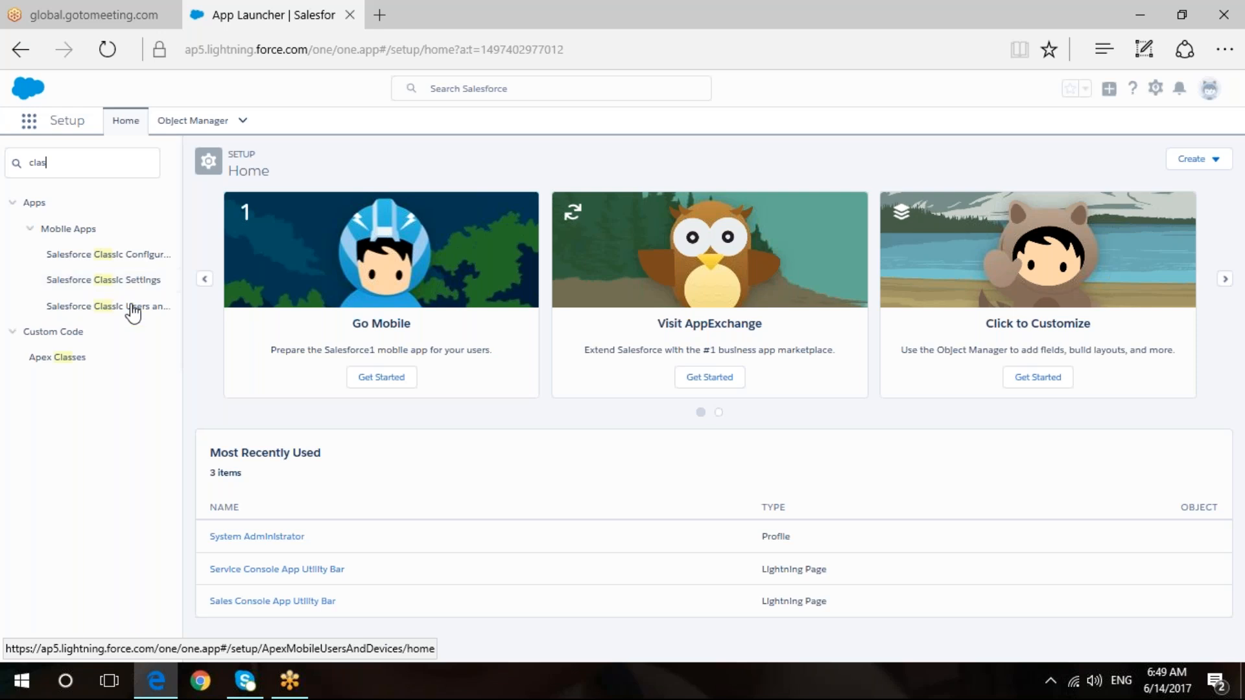
click(99, 285)
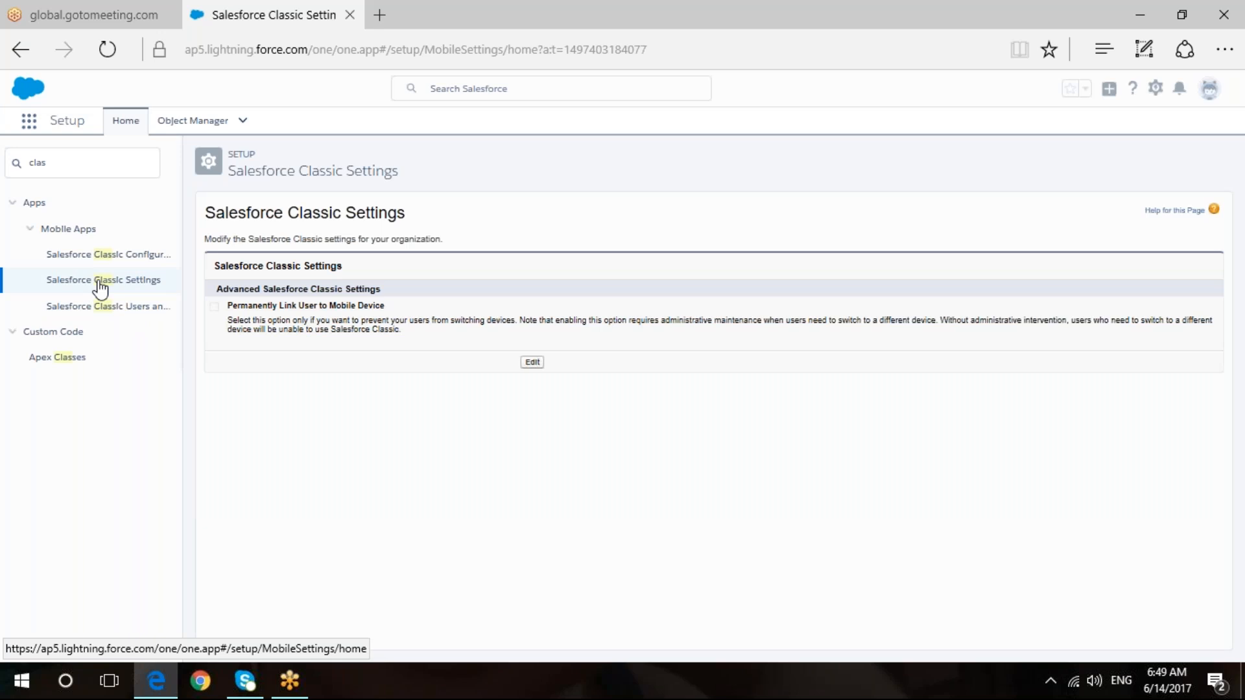
- Make Salesforce Classic Settings editable, collapse Custom Code, and switch to the Chrome window
click(531, 363)
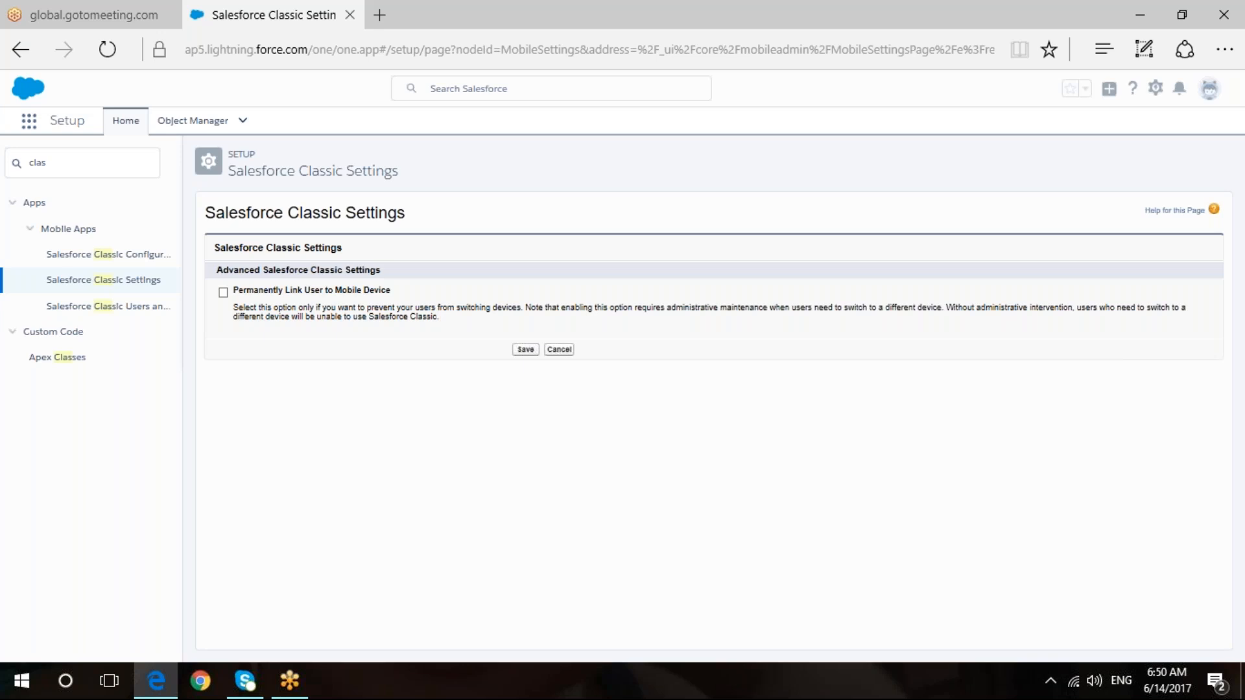
click(13, 332)
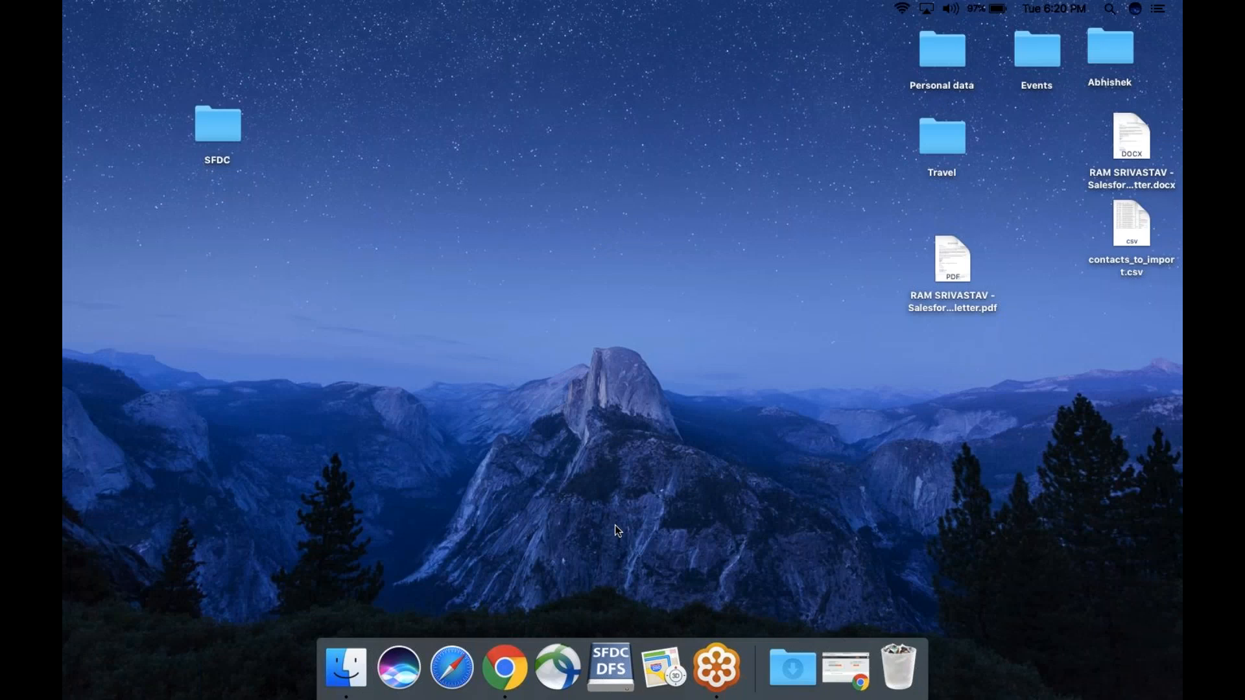
click(512, 652)
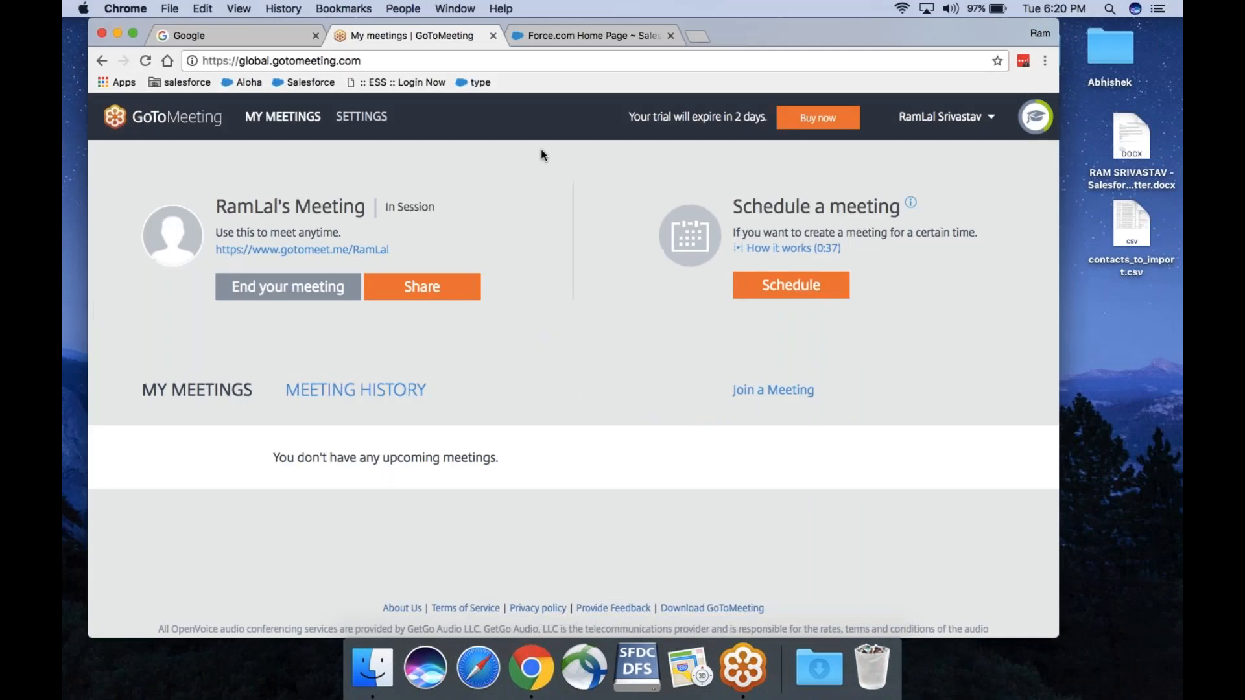
- From Force.com Home, start the Migration Assistant and advance to its Check Readiness step
click(568, 32)
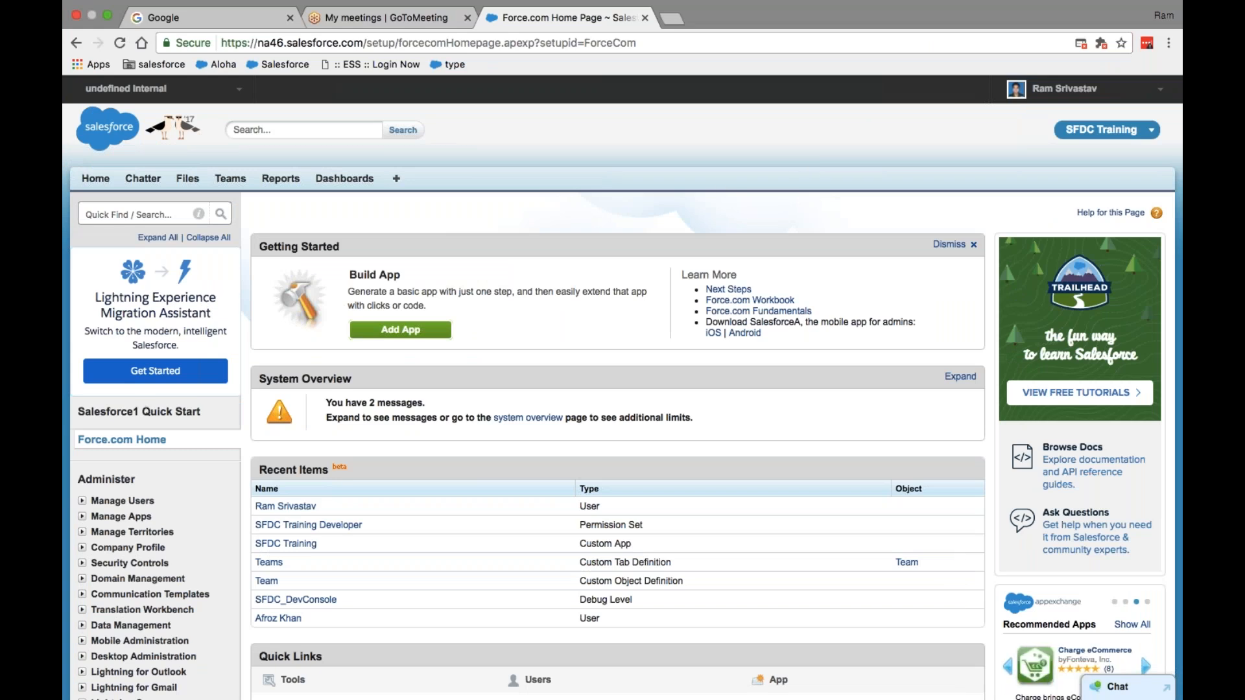
click(155, 370)
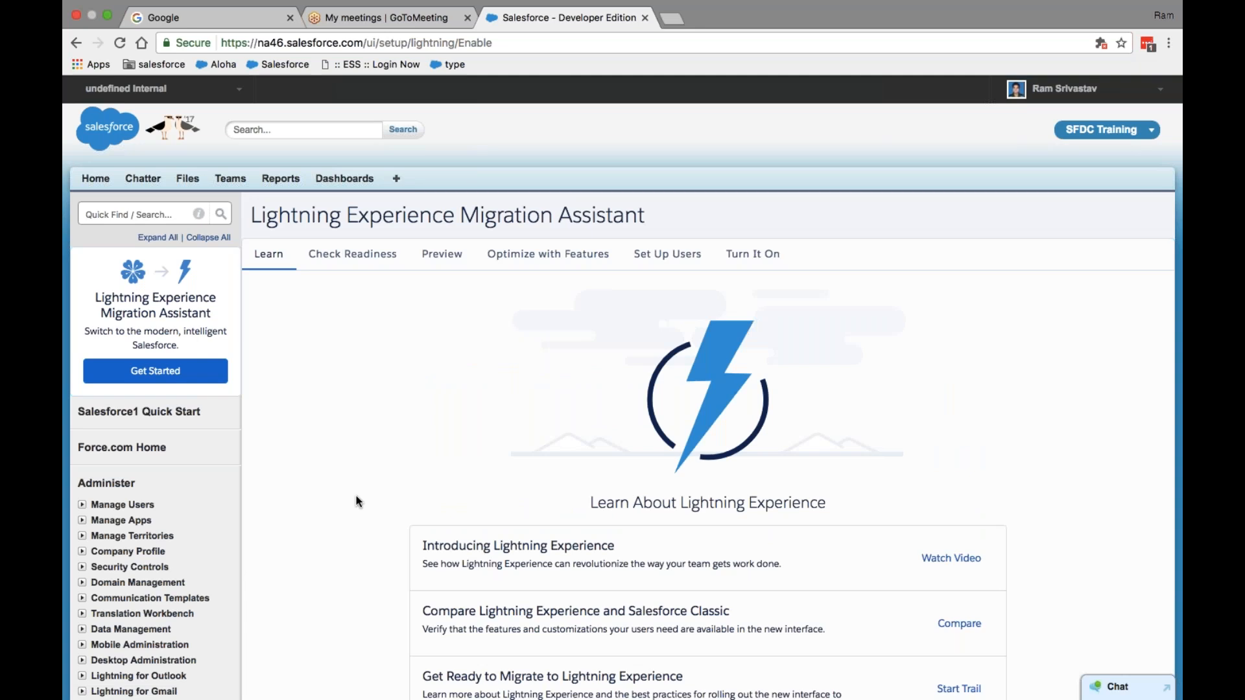
scroll(356, 496, down, 5)
click(1128, 446)
scroll(799, 389, up, 1)
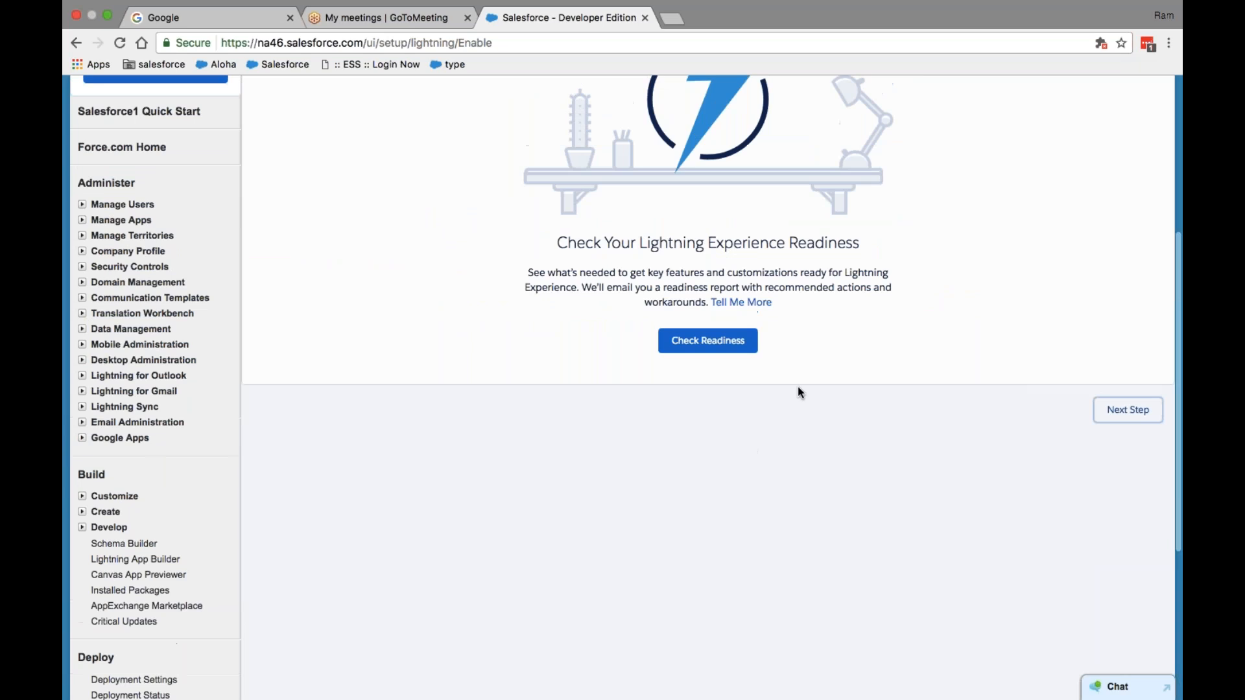
scroll(797, 392, up, 5)
scroll(798, 392, down, 1)
scroll(797, 392, down, 7)
scroll(798, 392, up, 7)
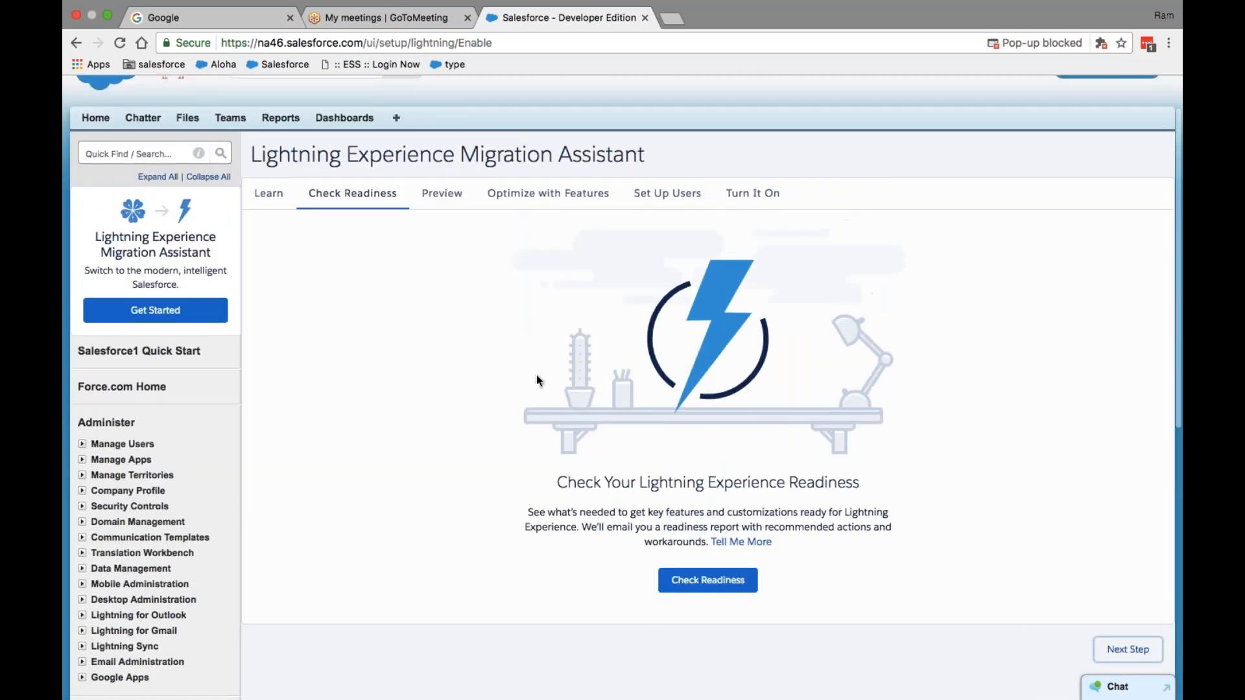
scroll(453, 267, up, 2)
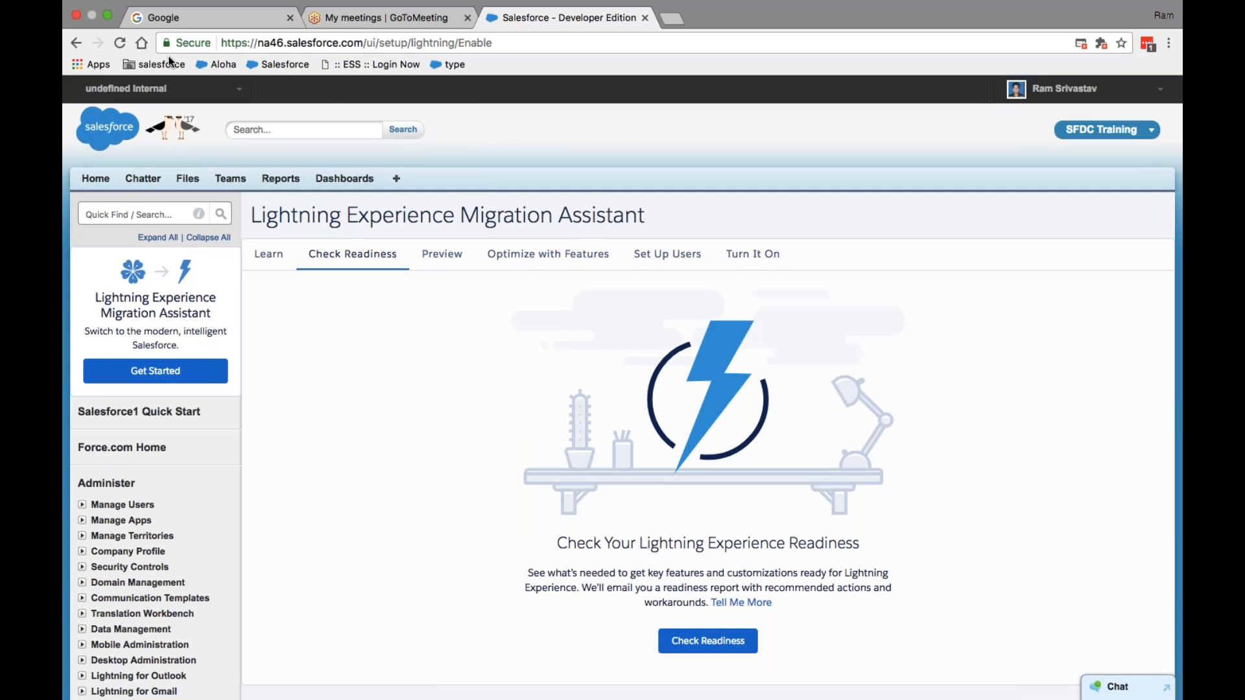
- Glance at GoToMeeting, return to full-screen Chrome, and launch the Lightning readiness check
click(111, 16)
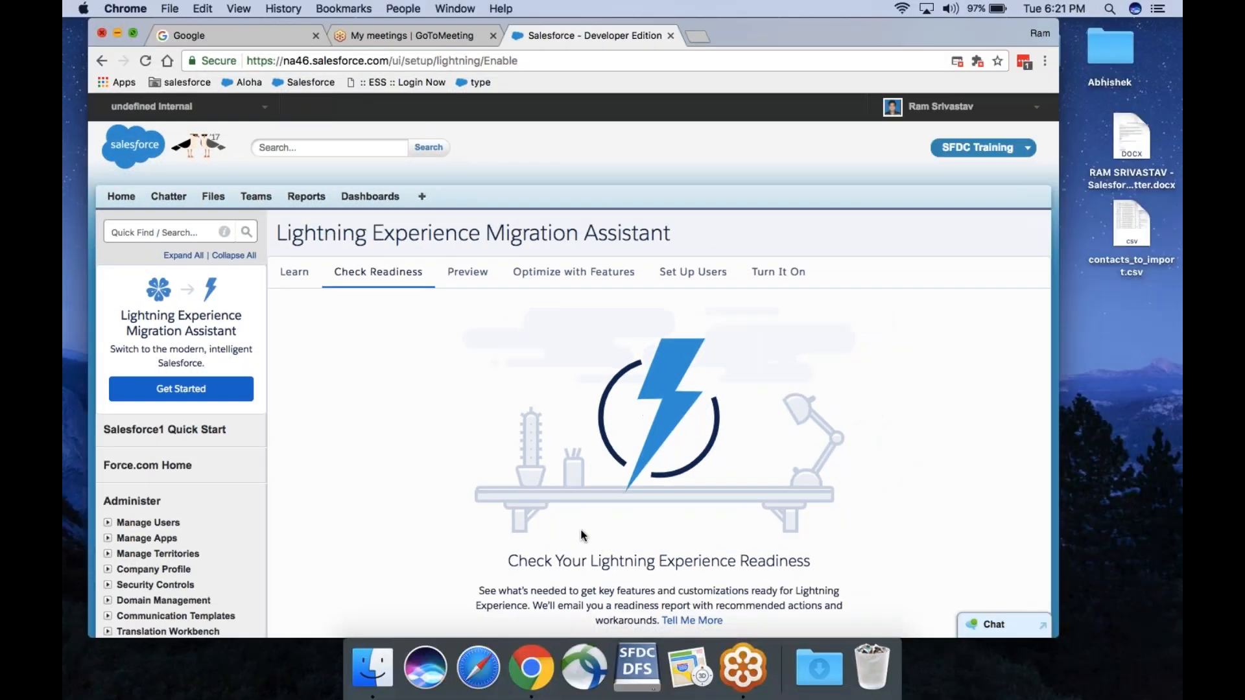
click(719, 668)
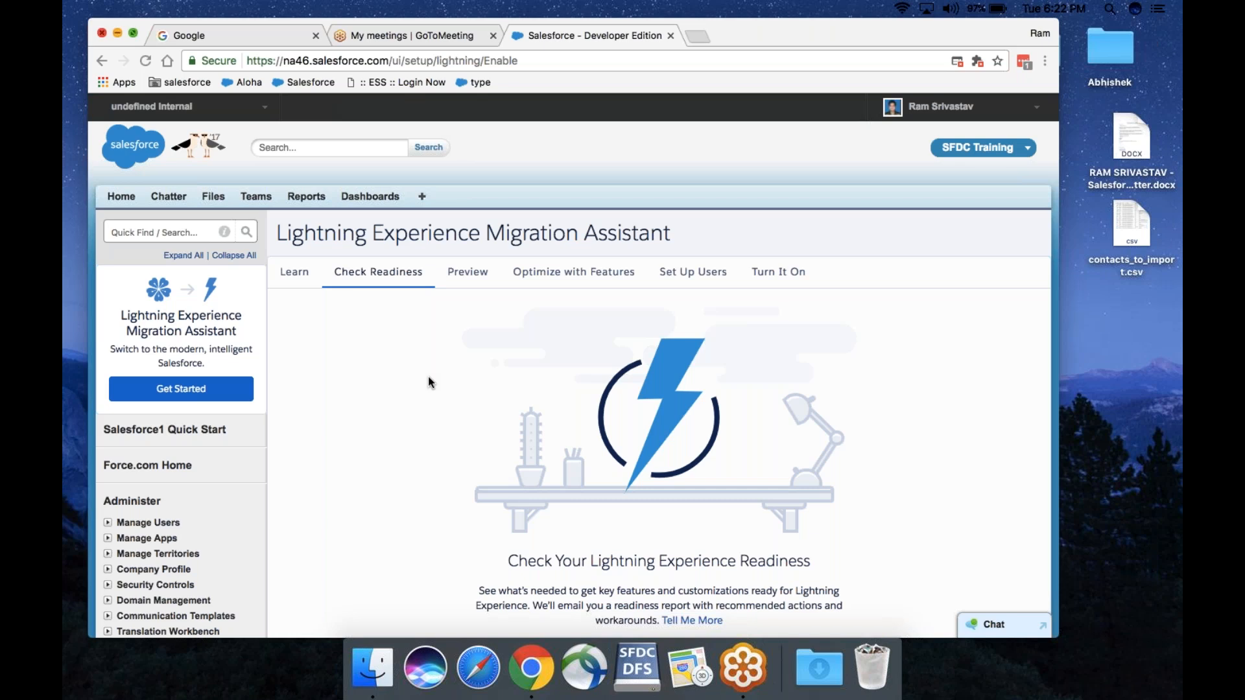
click(530, 668)
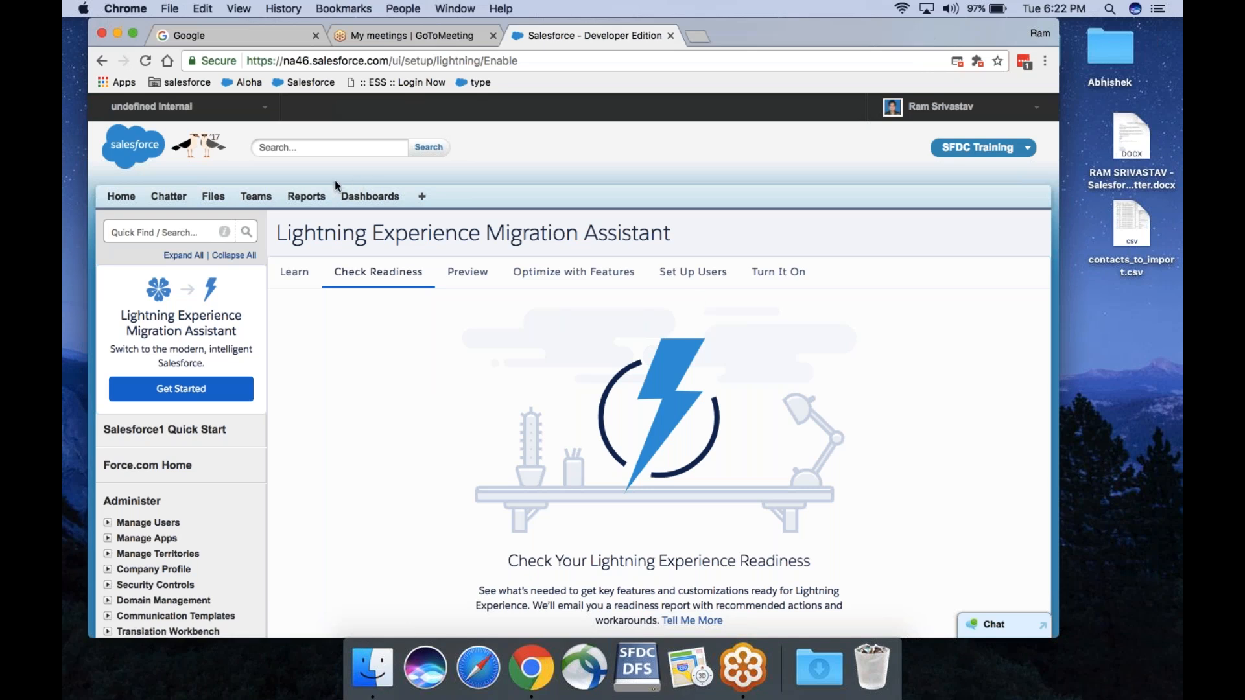
click(132, 32)
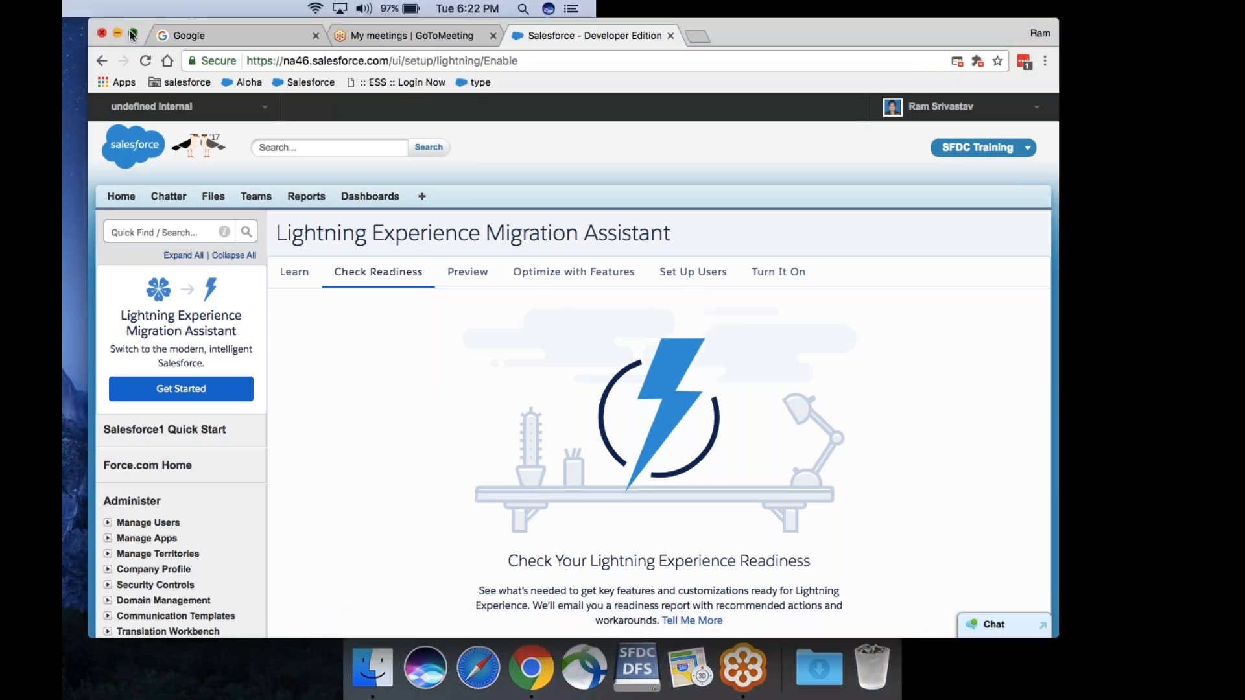
scroll(812, 348, down, 5)
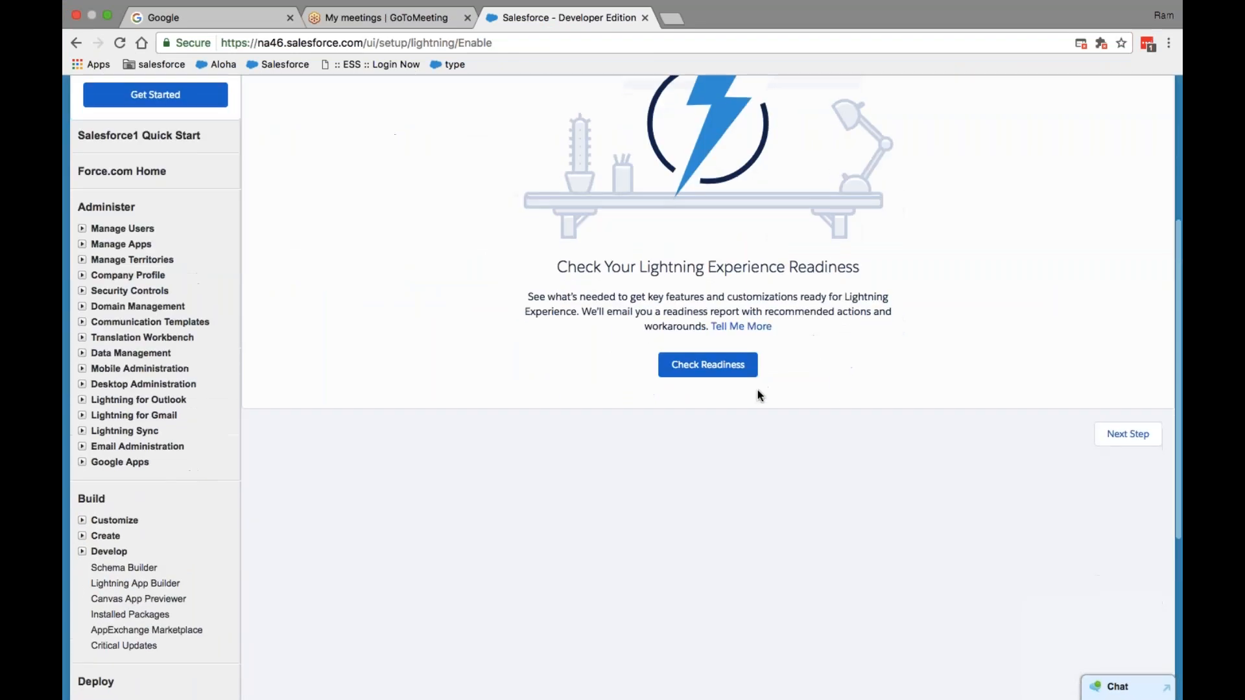
click(729, 373)
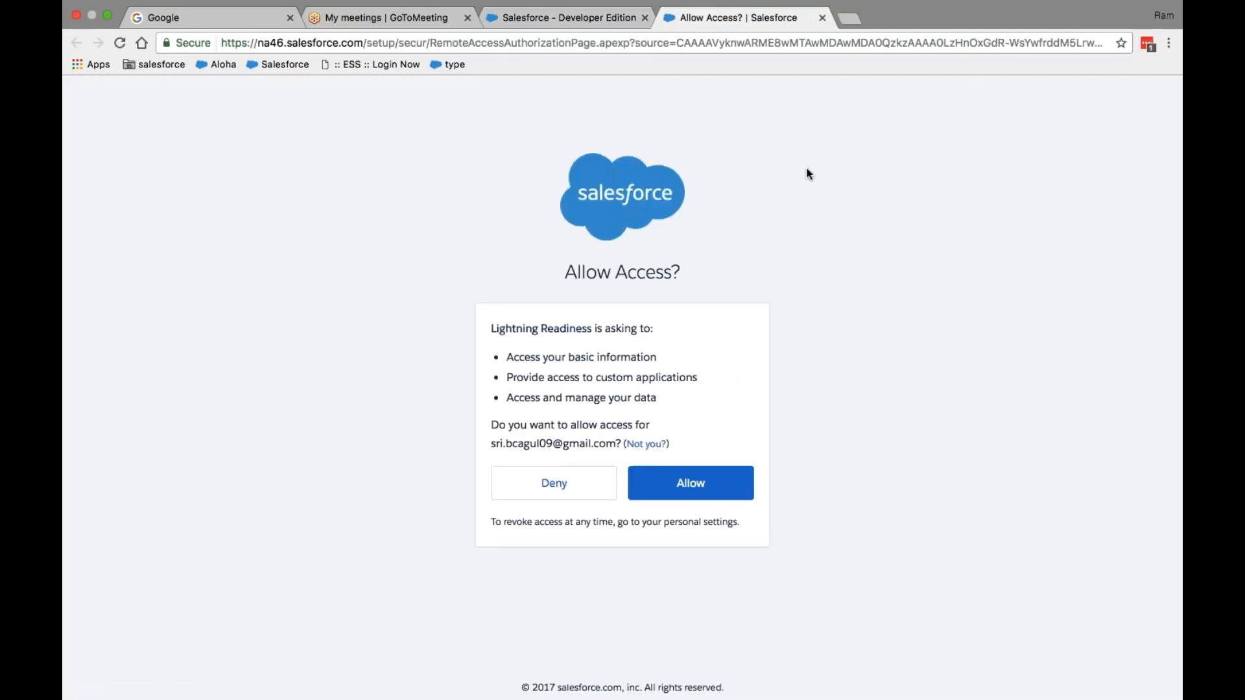
- Allow org access and run the readiness check for Sales Cloud
click(700, 481)
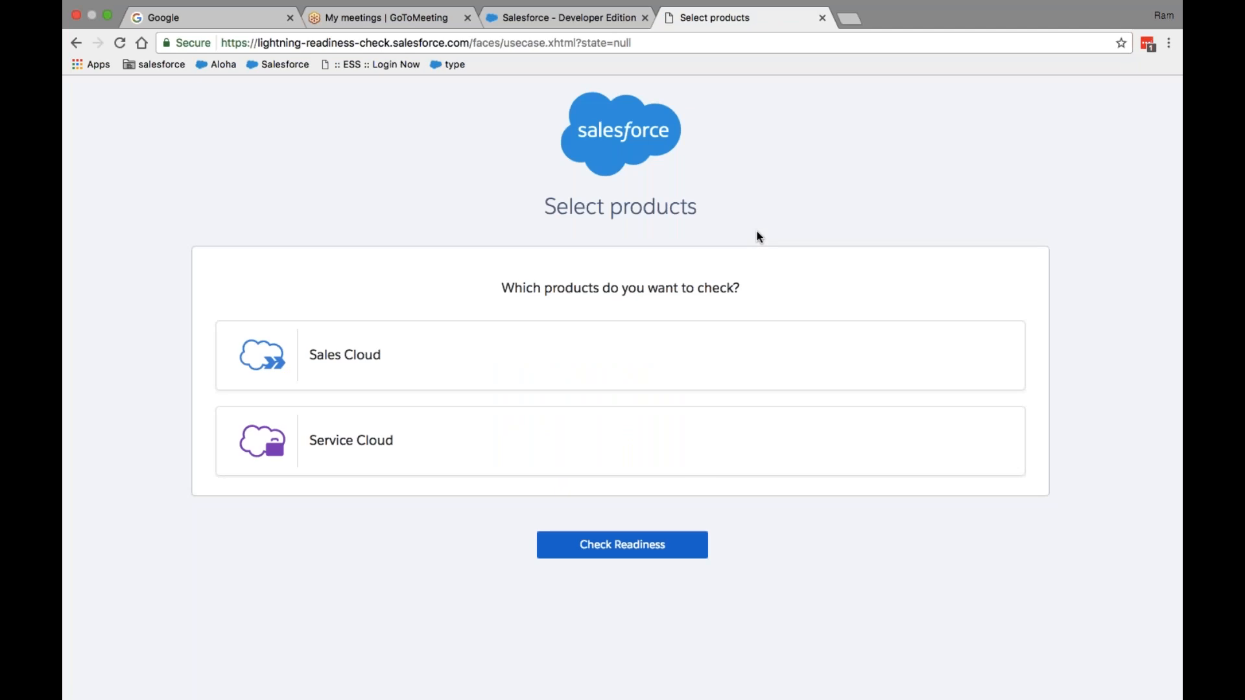
click(422, 374)
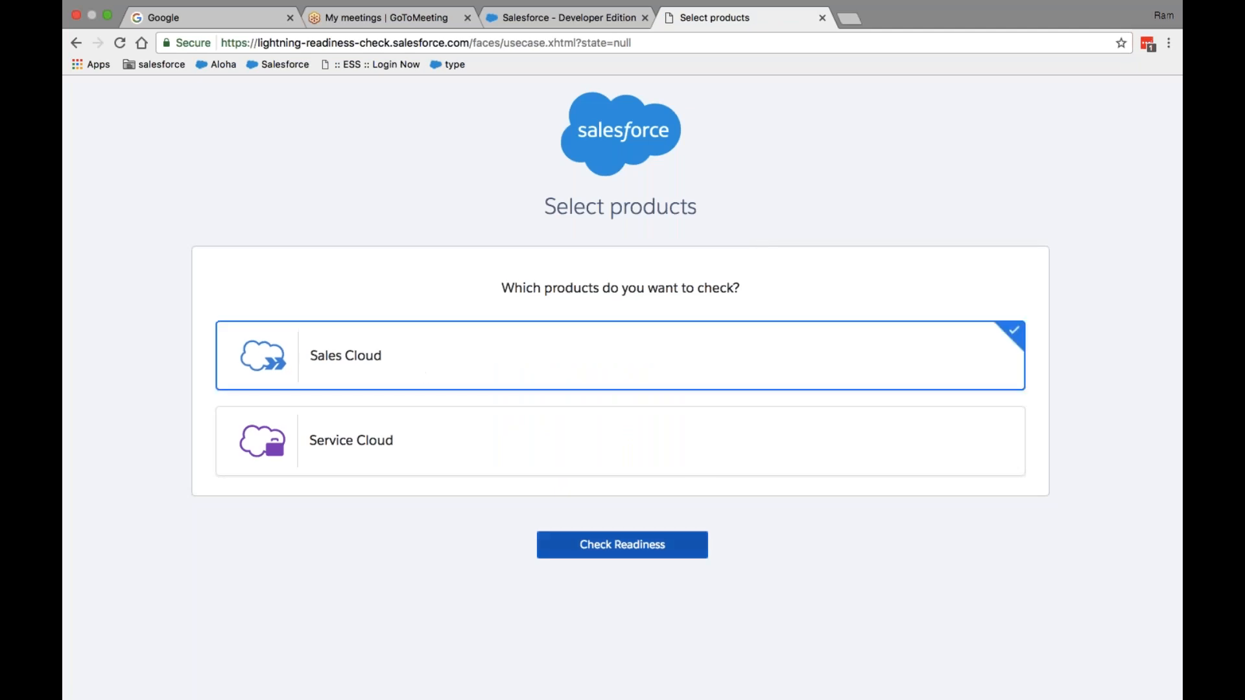
click(589, 545)
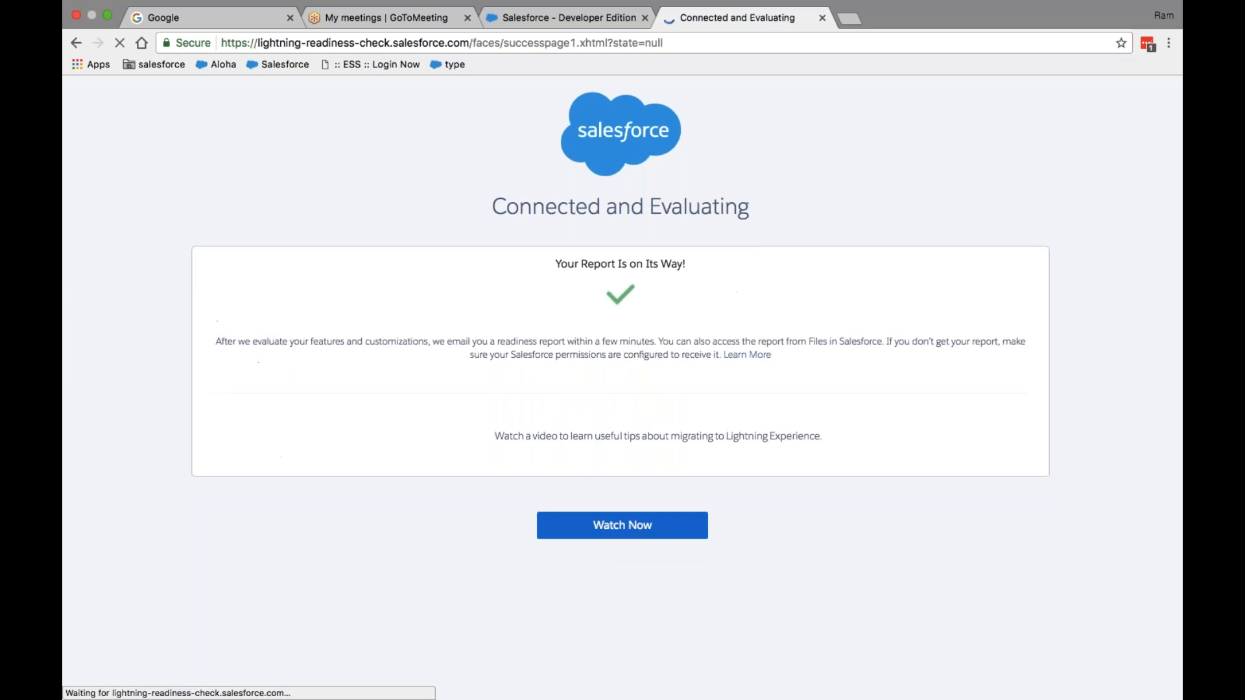
- Open the Lightning migration tips video, then close its tab
click(641, 582)
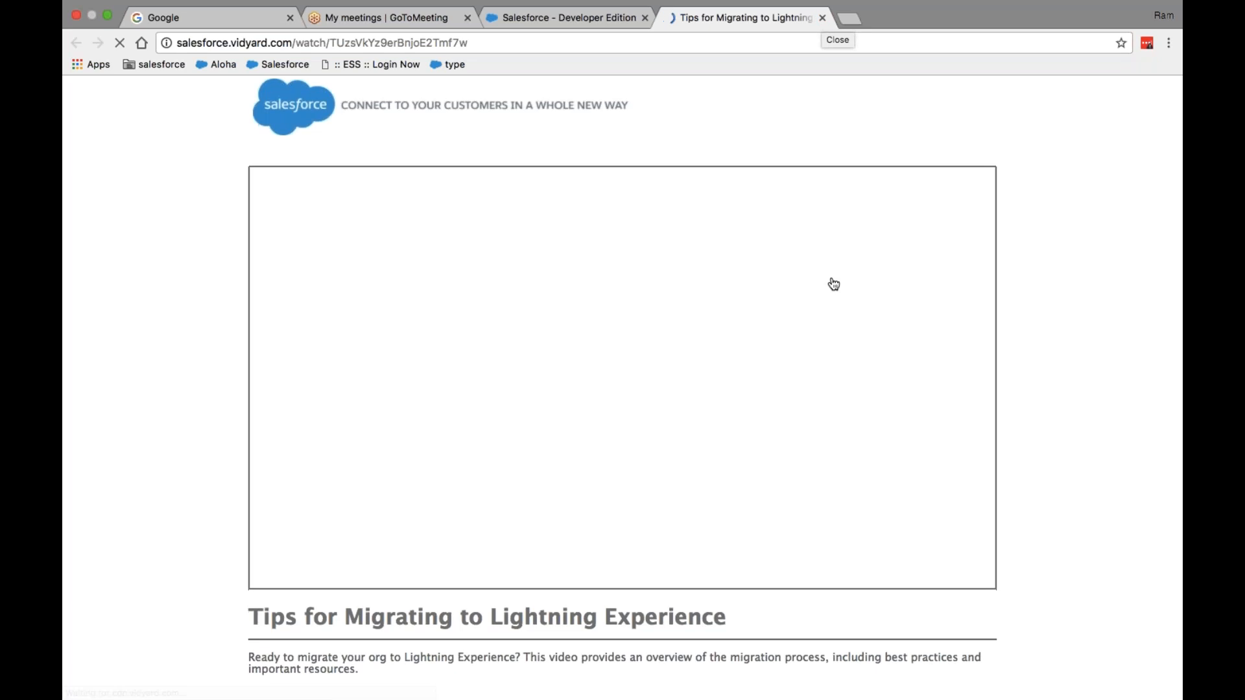
scroll(834, 284, down, 3)
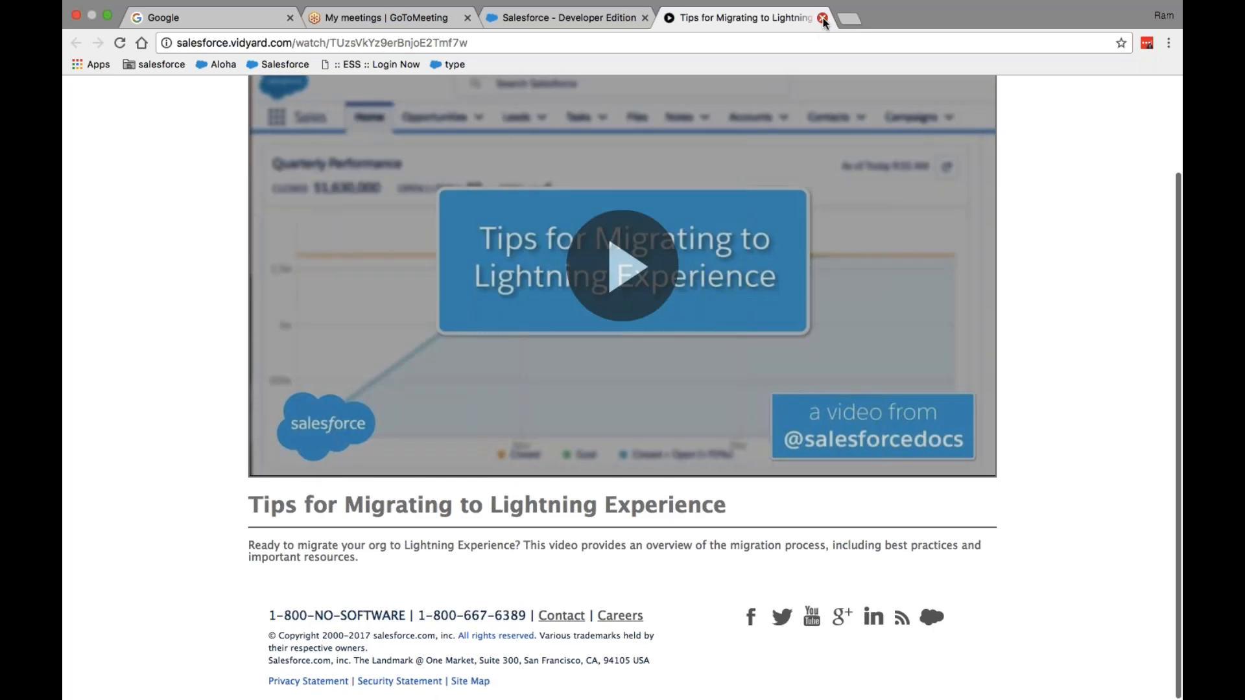
click(822, 17)
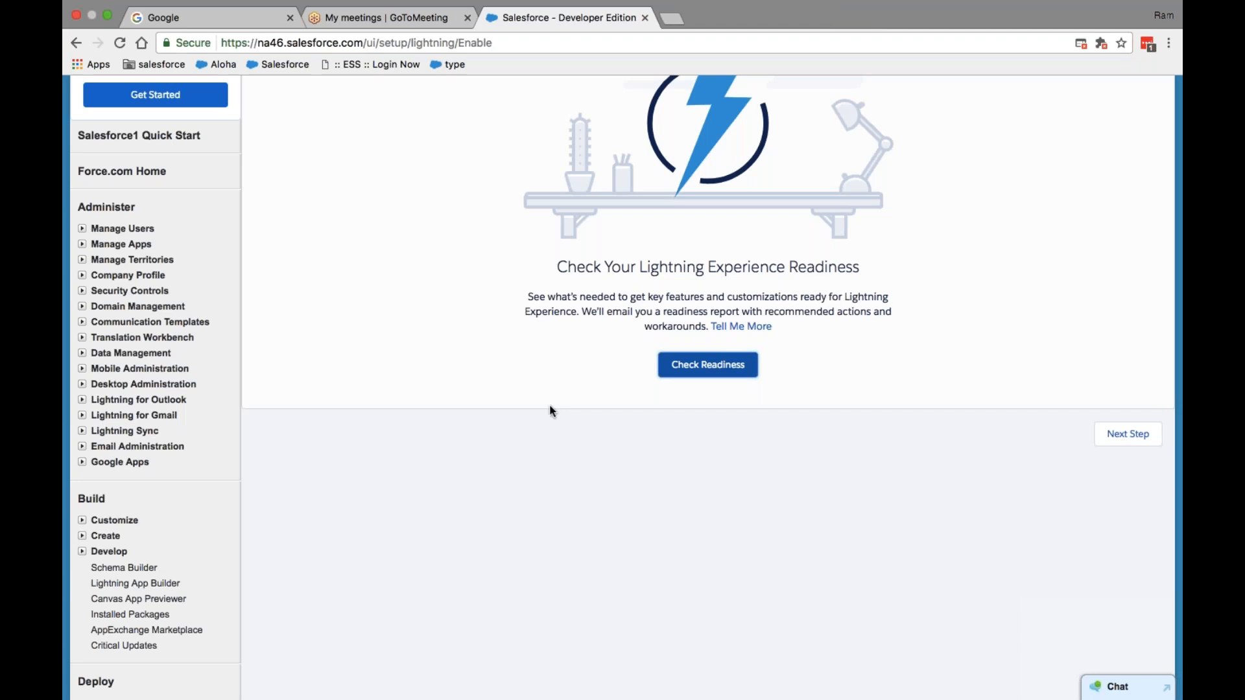
- Open the Salesforce1 Quick Start setup page from the user menu's Setup
scroll(550, 411, up, 5)
click(1063, 89)
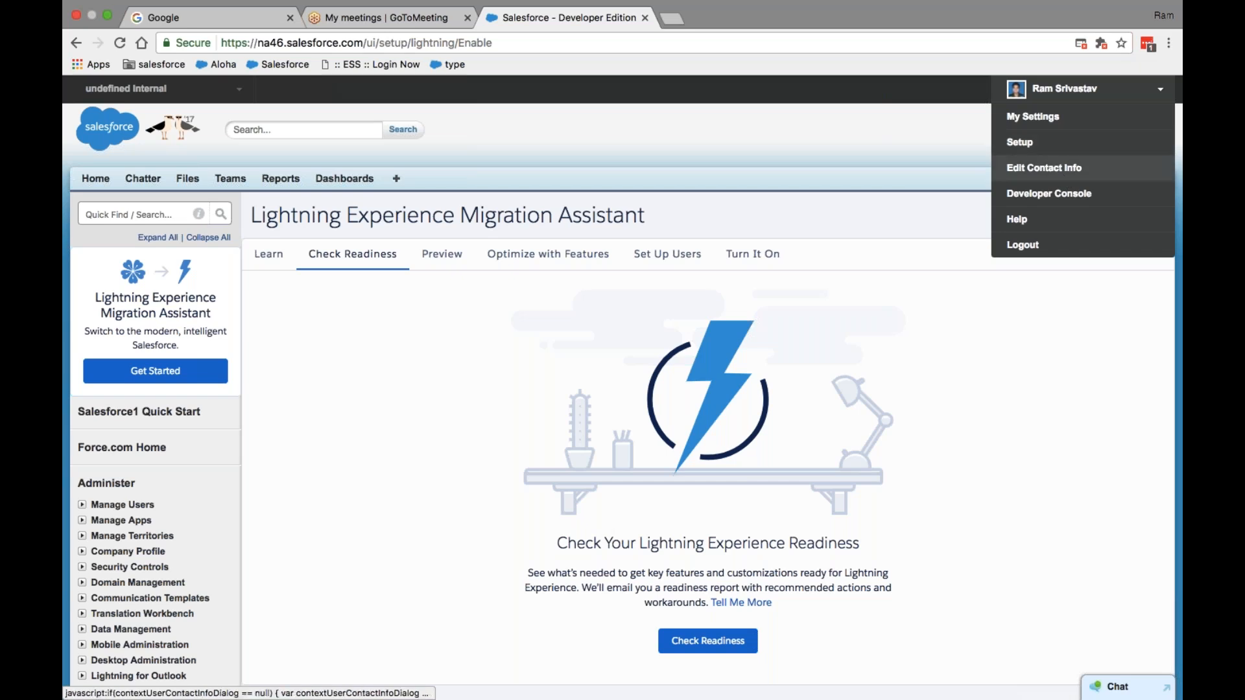
click(1031, 147)
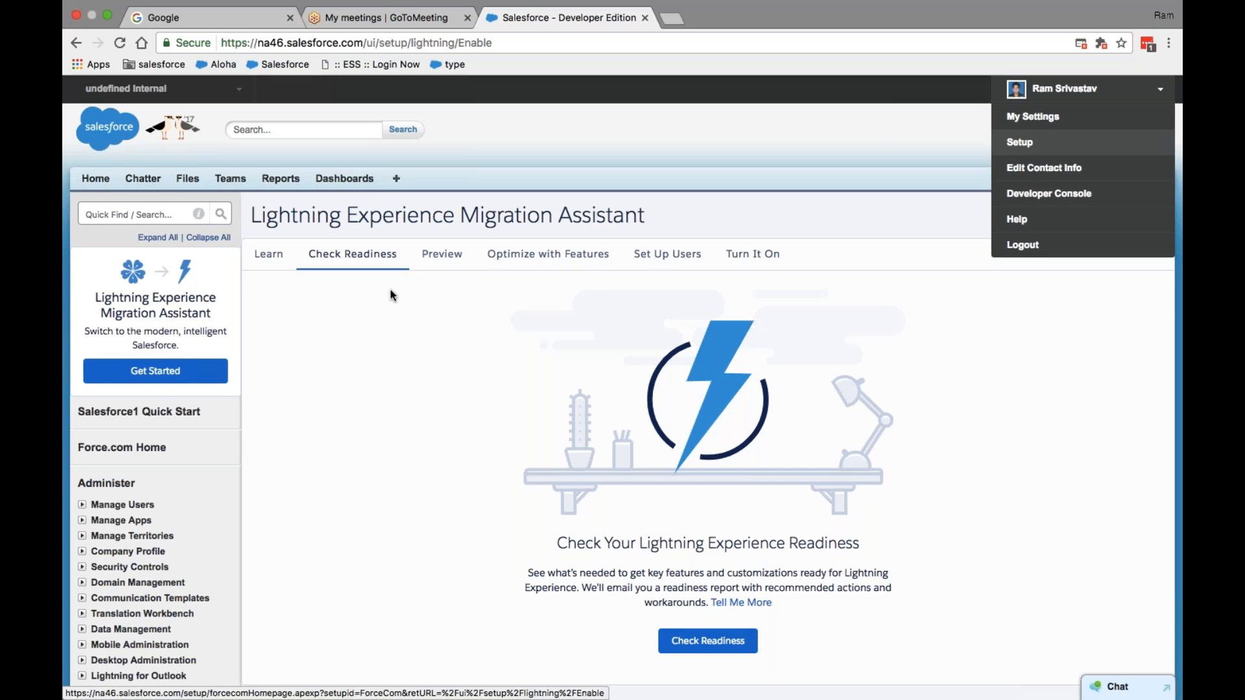
click(165, 402)
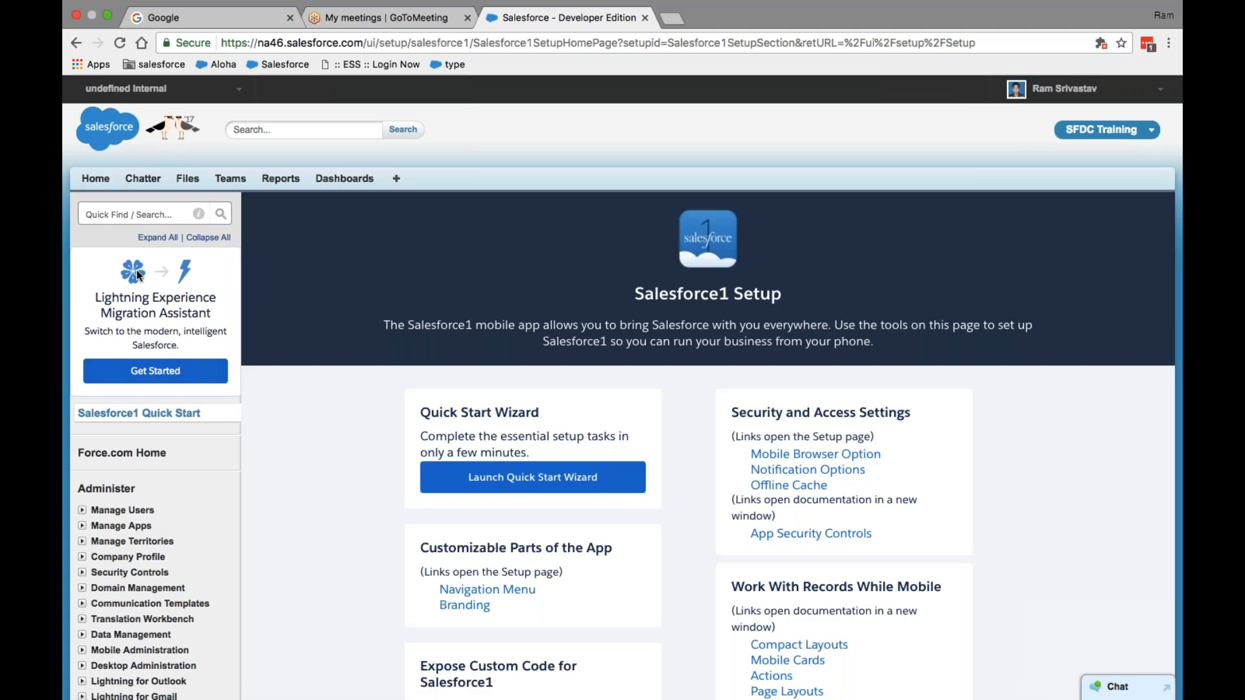
- Check the GoToMeeting tab, return to Developer Edition, and open a new blank tab
click(389, 17)
click(496, 18)
click(672, 18)
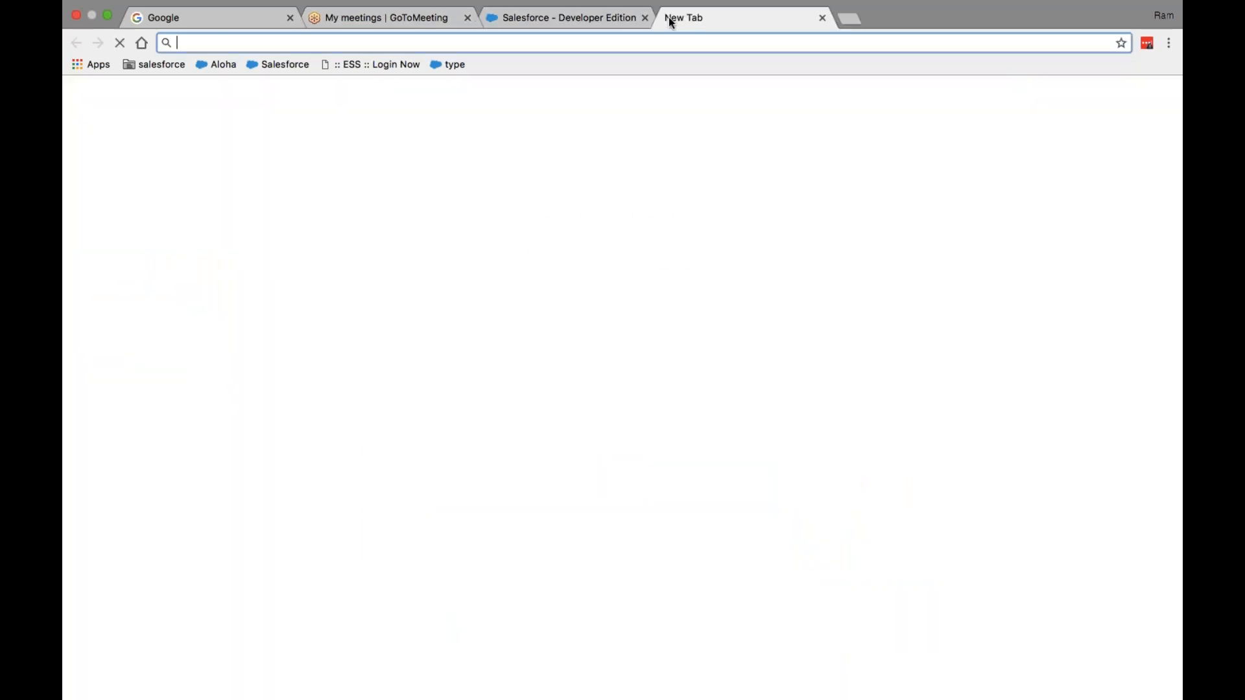
- Load test.salesforce.com and enter the sandbox username, correcting typos in its domain
text(test.salesforce.com)
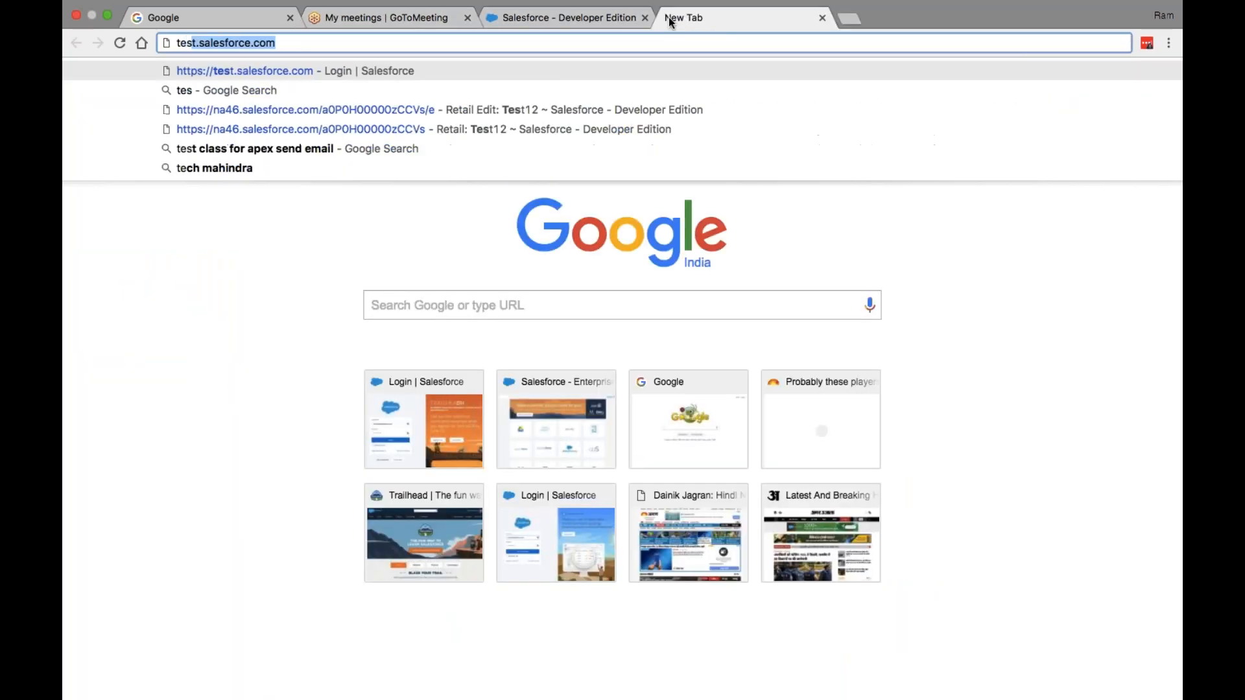
key(Return)
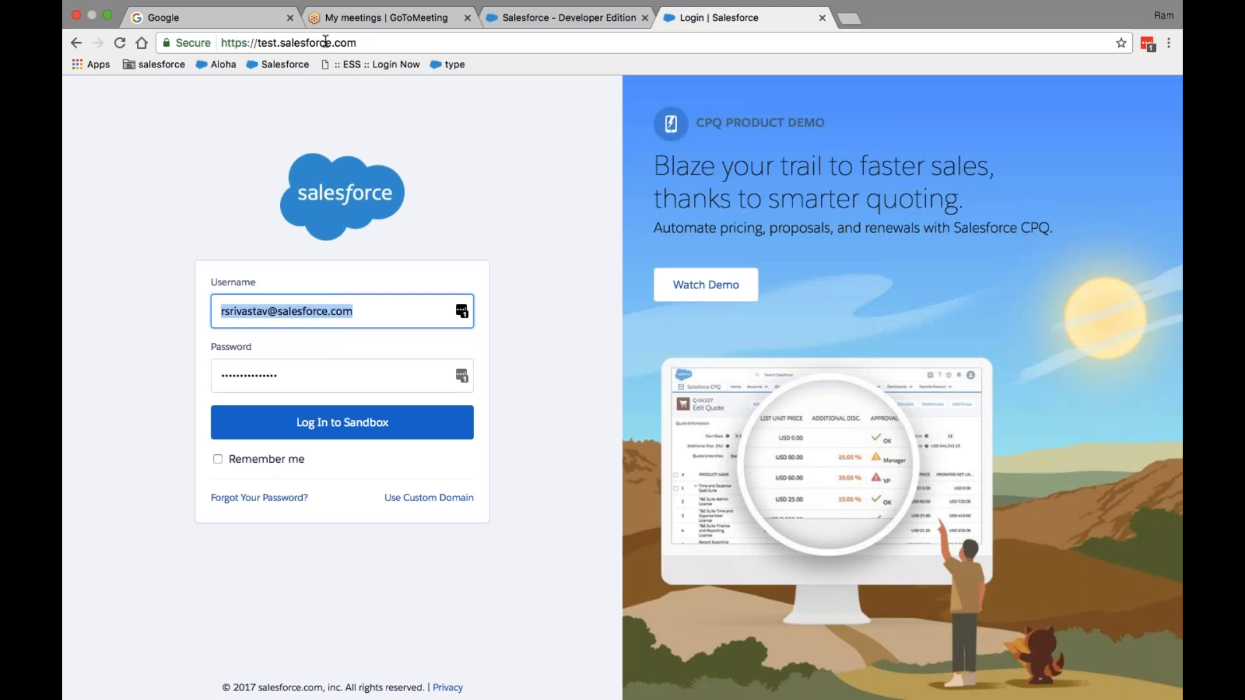
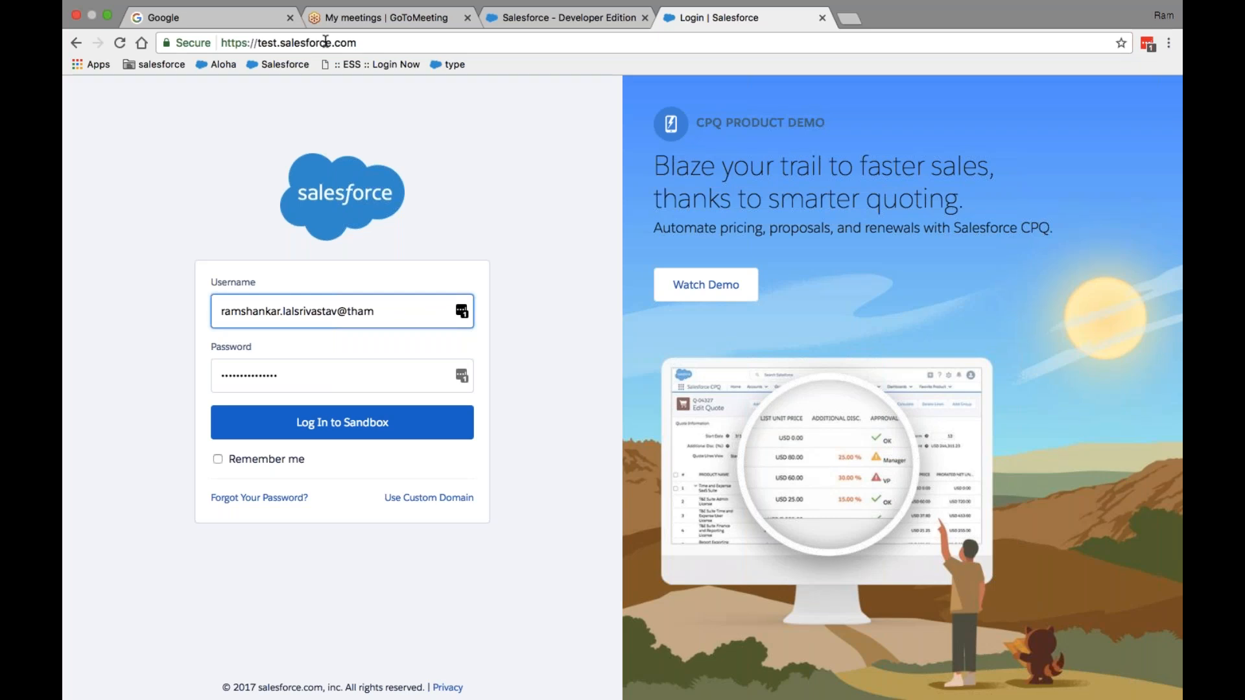
text(husy)
key(BackSpace)
text(kyenergy.com.dev2)
key(BackSpace)
text(22)
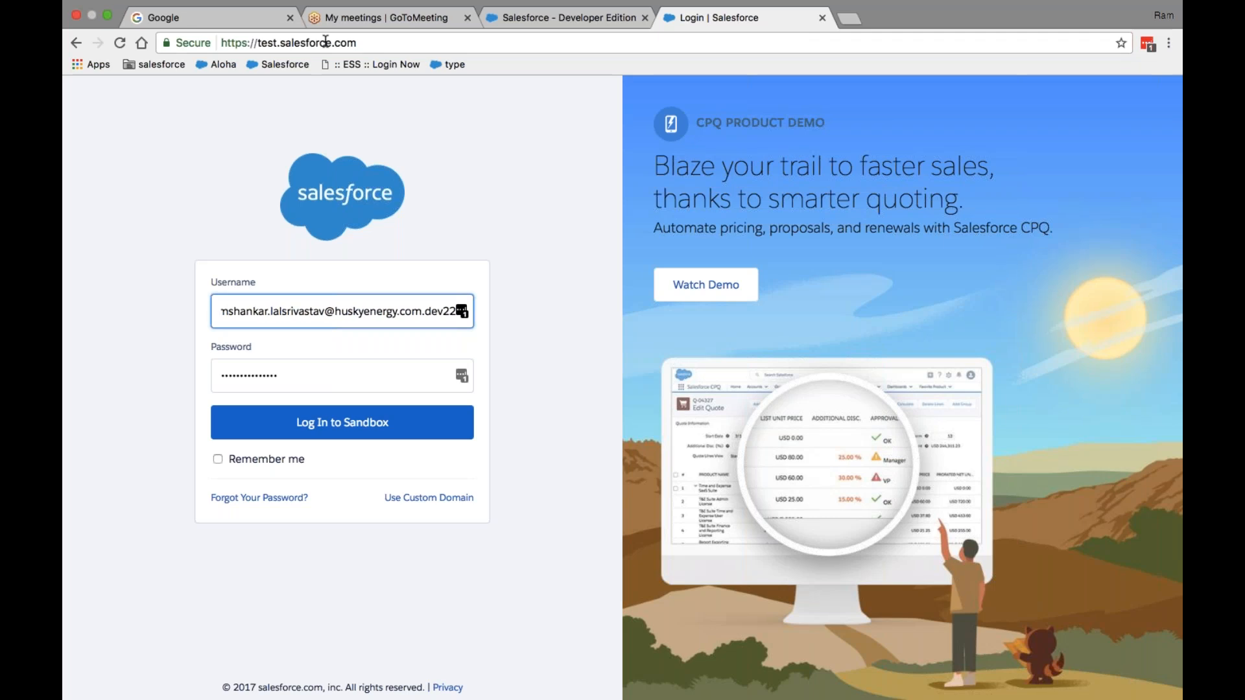
key(BackSpace)
key(BackSpace)
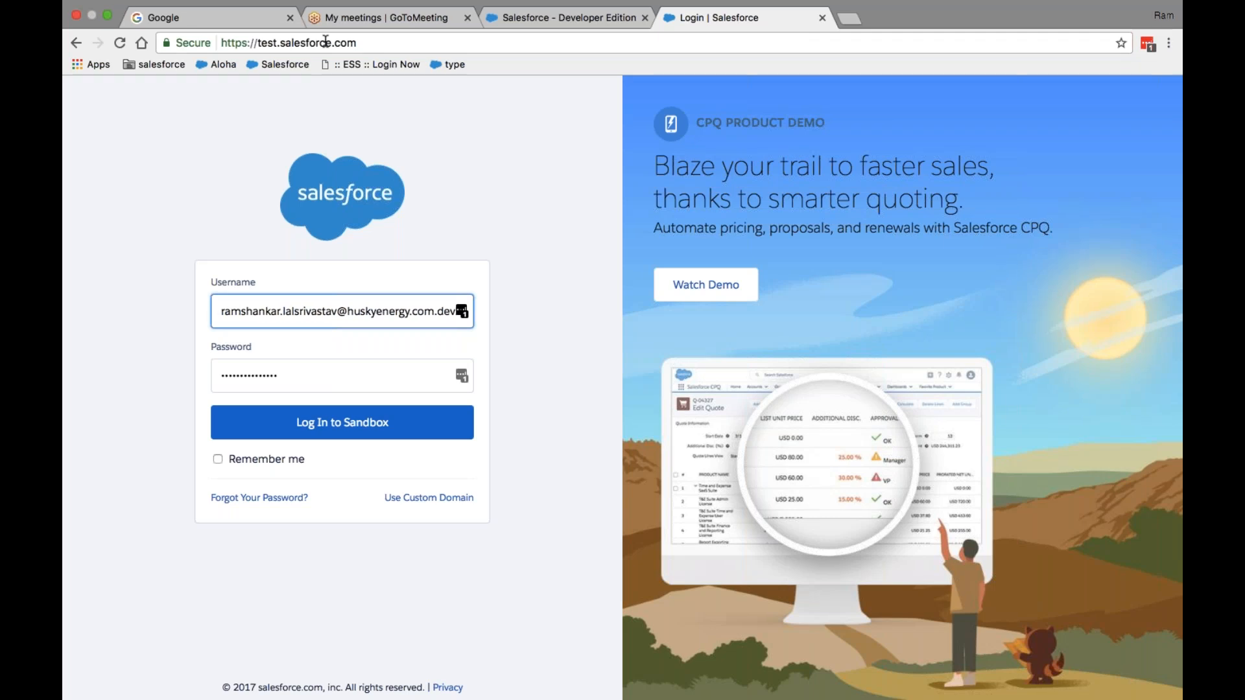
key(Tab)
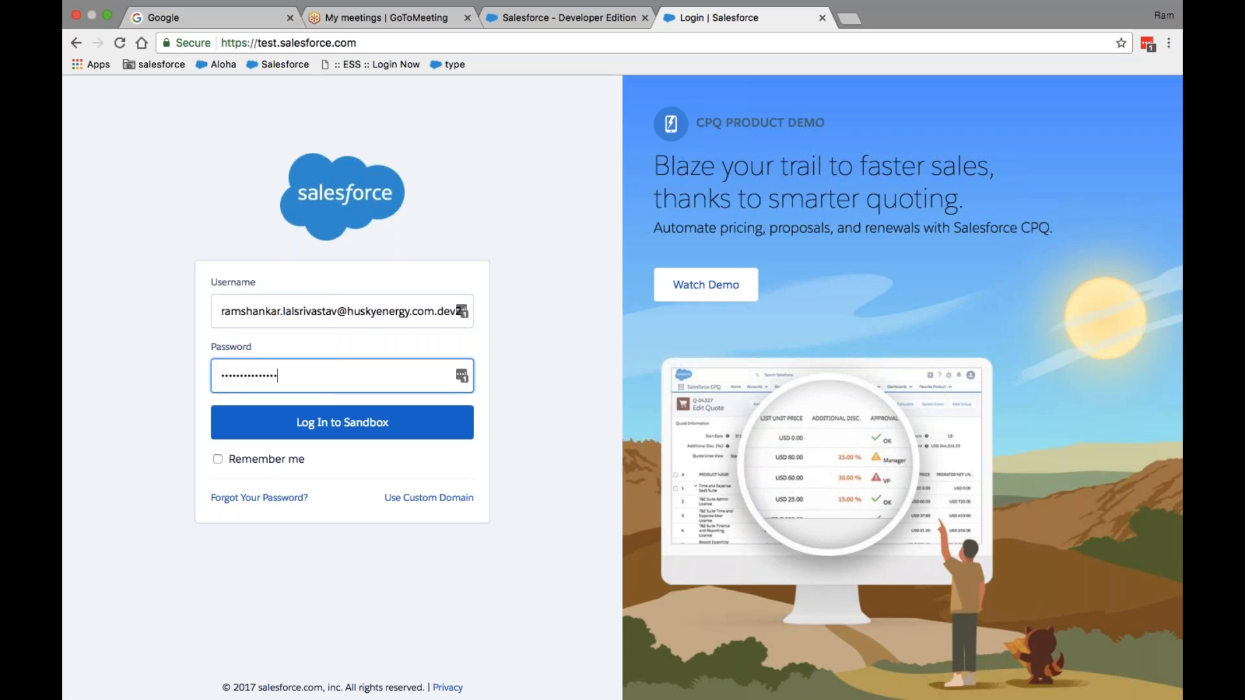
- Fix the username's ending, enter the sandbox password, and log in to the sandbox
click(434, 313)
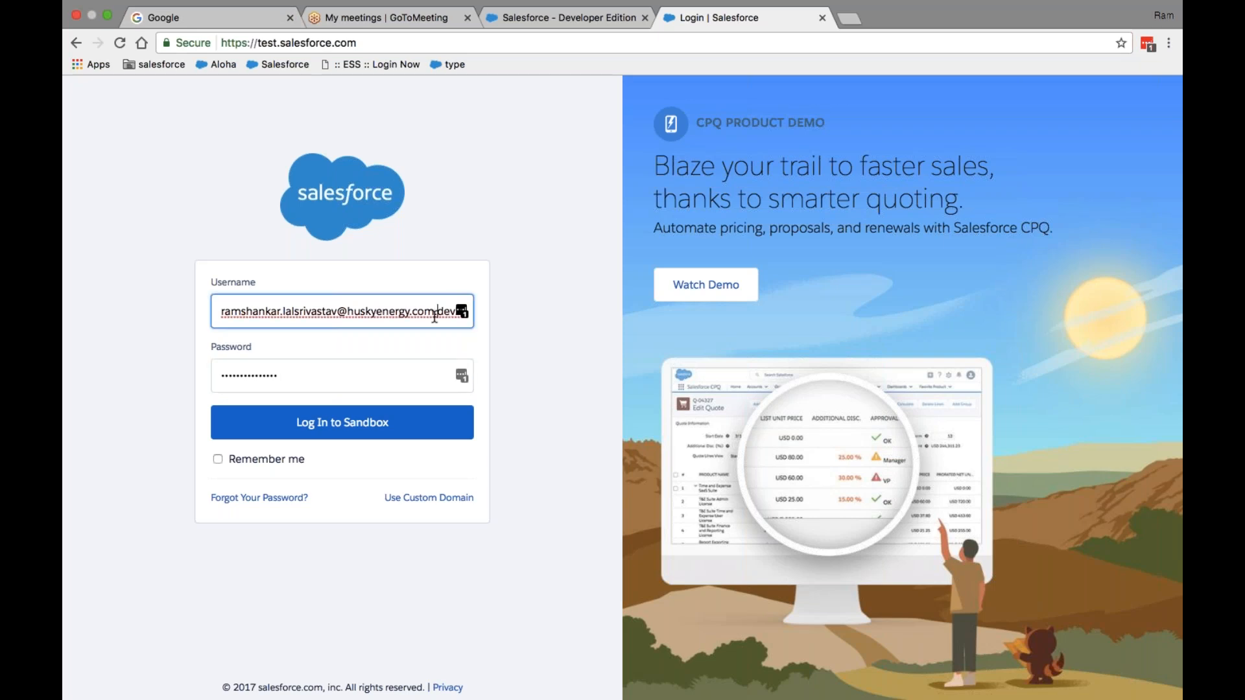
text(22)
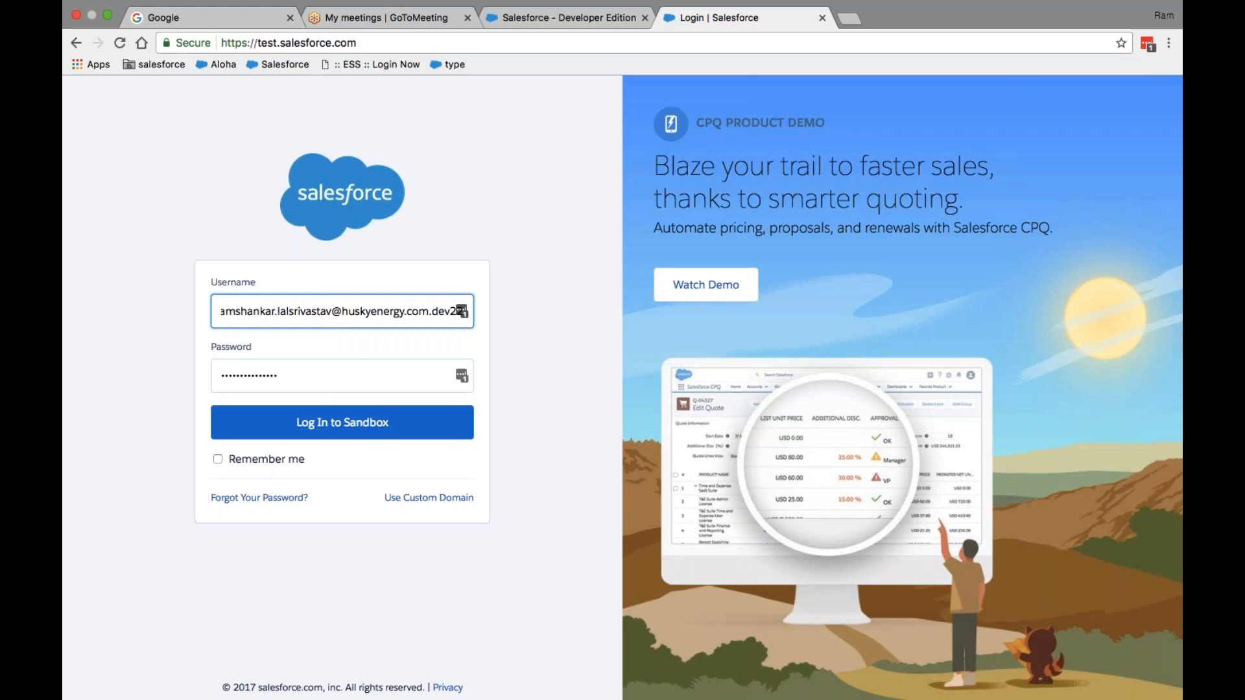
click(363, 377)
key(BackSpace)
key(BackSpace)
key(BackSpace)
key(BackSpace)
key(BackSpace)
key(BackSpace)
key(BackSpace)
key(BackSpace)
key(BackSpace)
key(BackSpace)
key(BackSpace)
key(BackSpace)
key(BackSpace)
text(a**********)
key(Return)
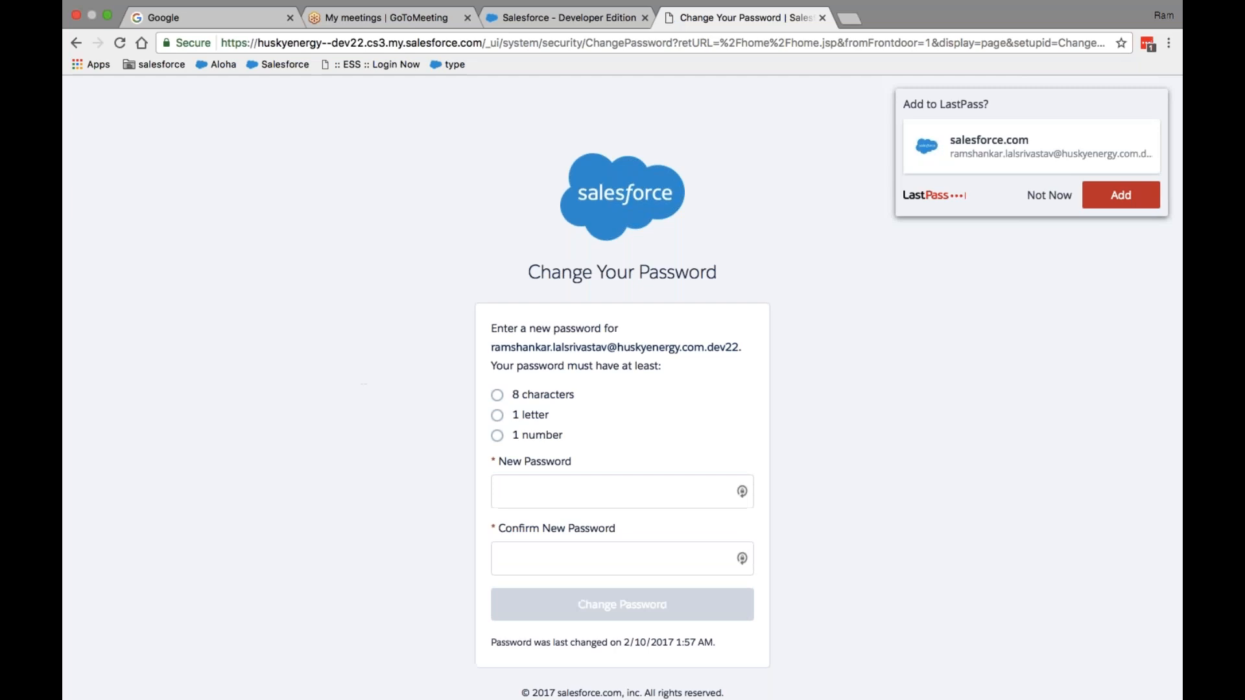
- Type the new sandbox password in both password fields and submit Change Password
click(550, 496)
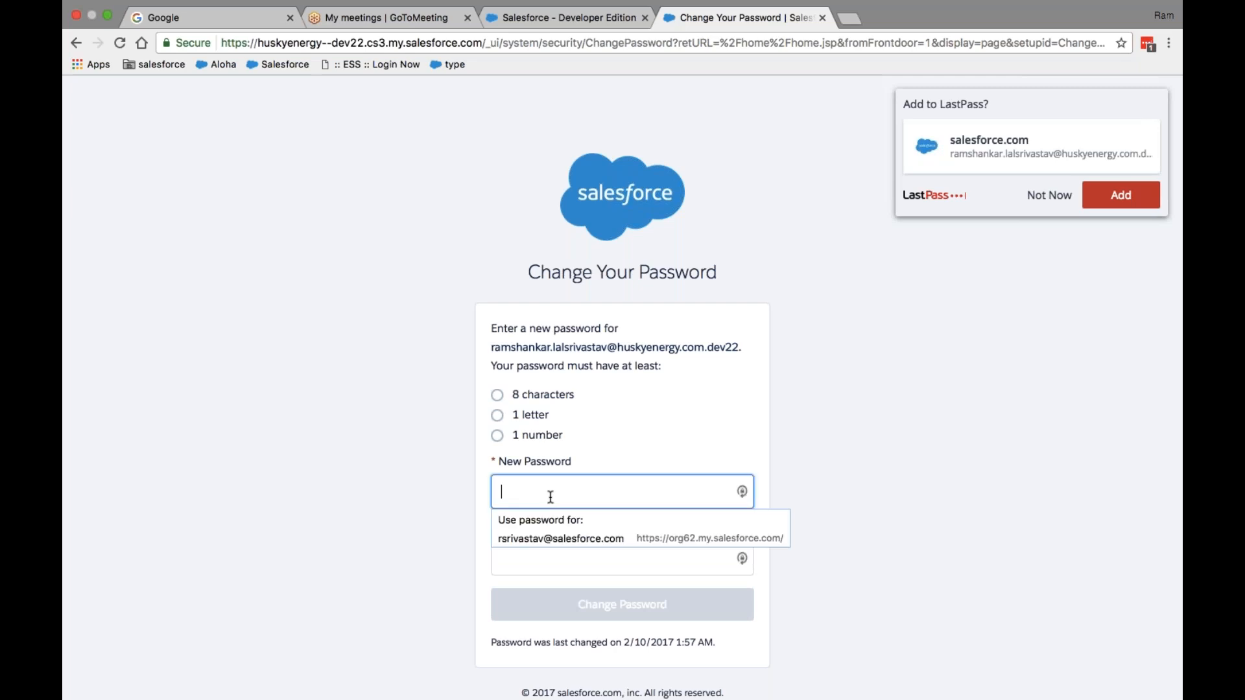
text(abcdefgh12345)
key(Tab)
text(abc)
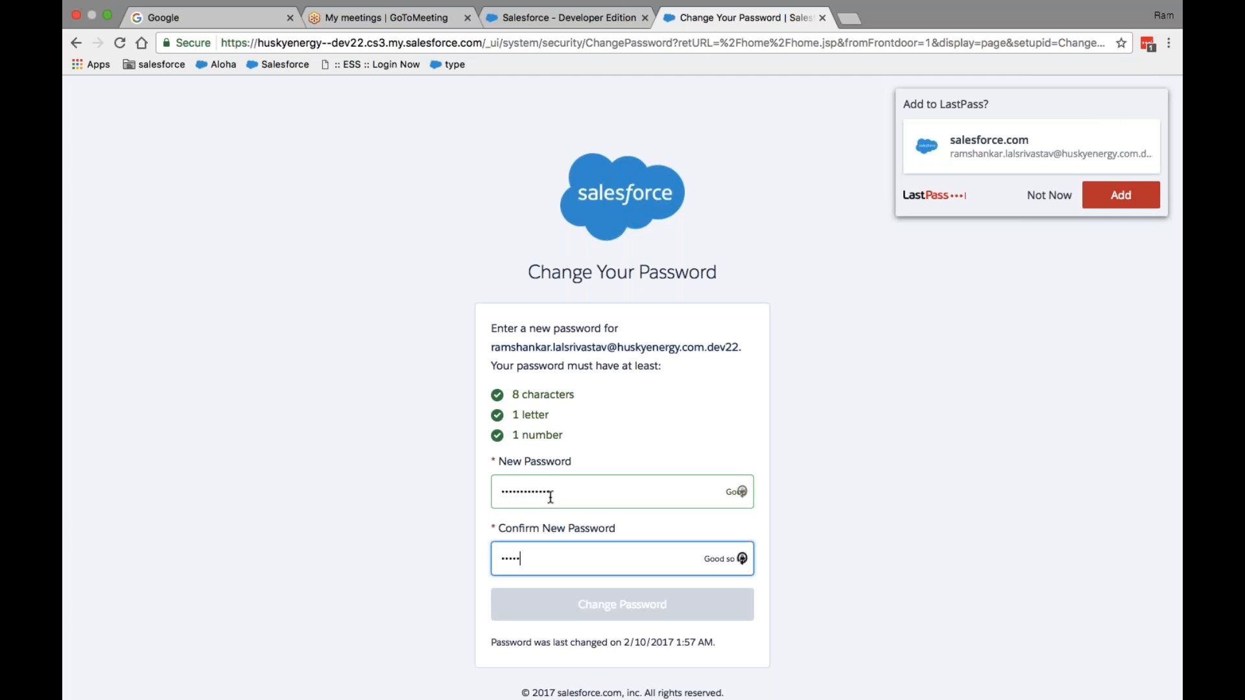
text(defgh12345)
click(611, 617)
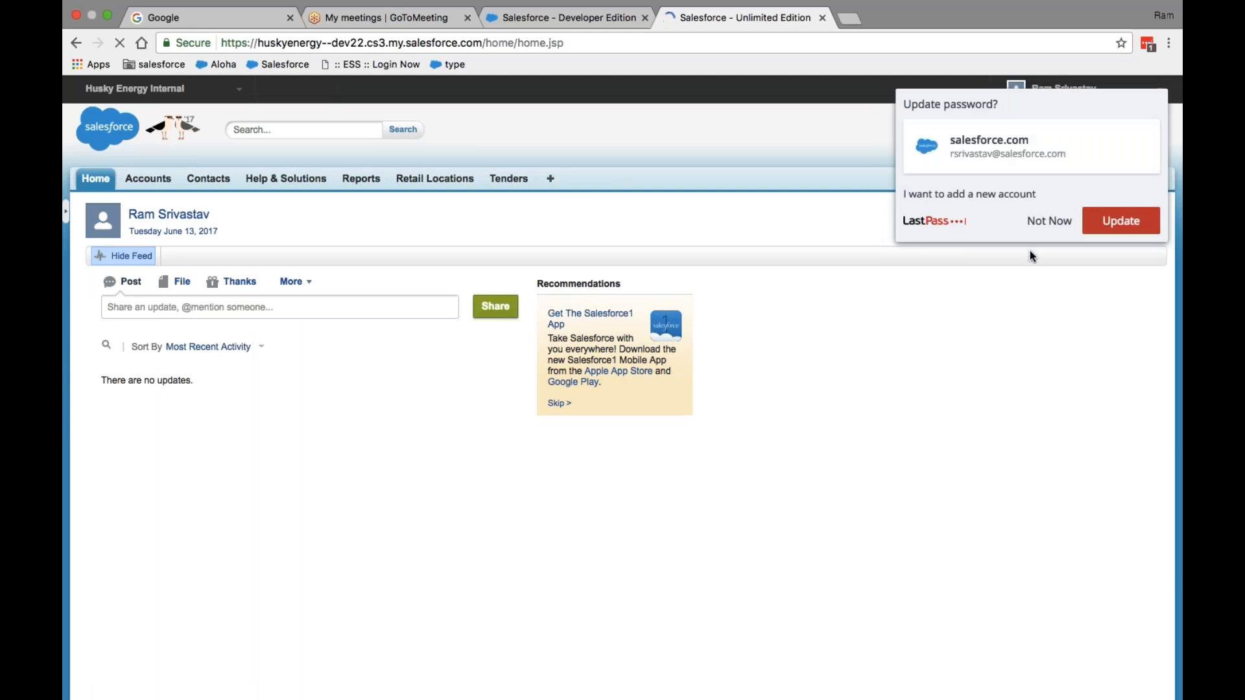
- Dismiss the LastPass prompt, open sandbox Setup, and bring up the Migration Assistant
click(1037, 224)
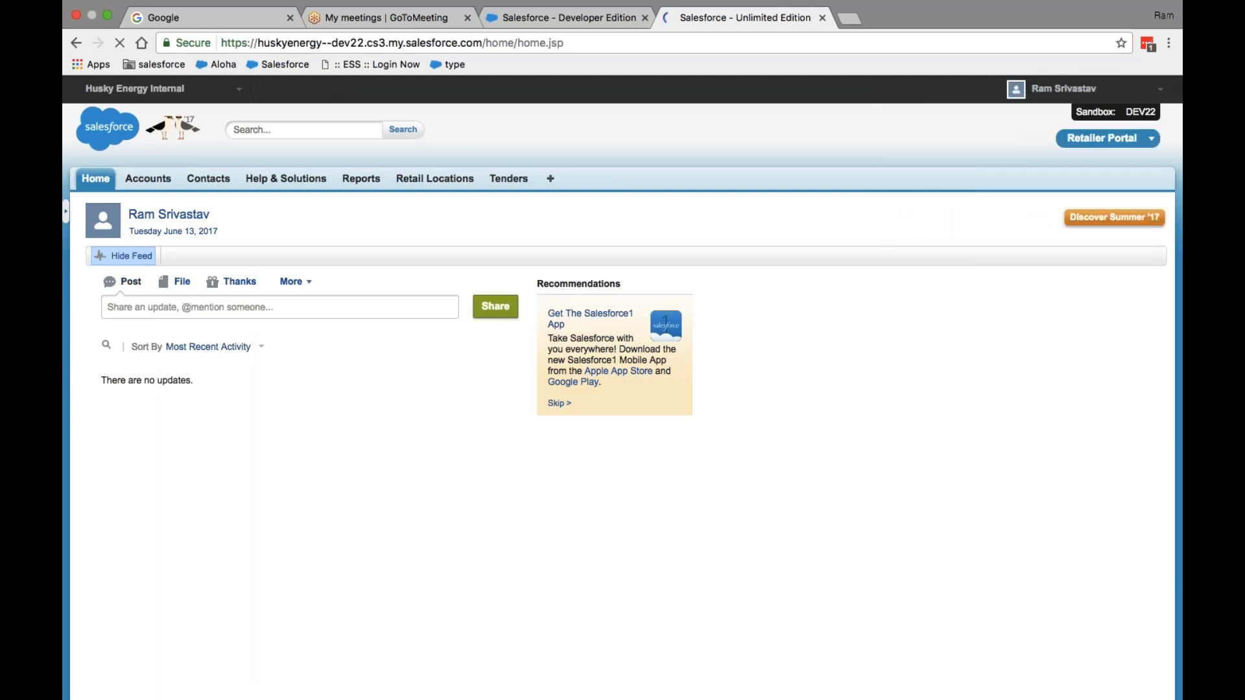
click(1104, 97)
click(1027, 142)
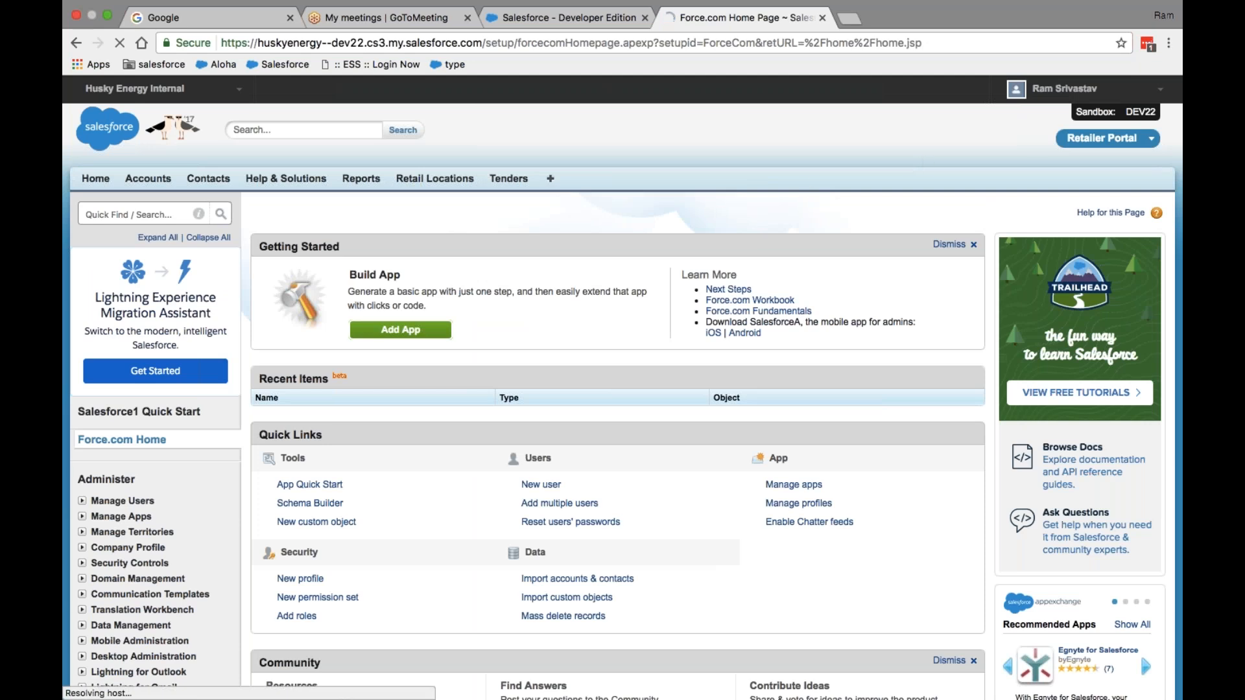
click(1158, 90)
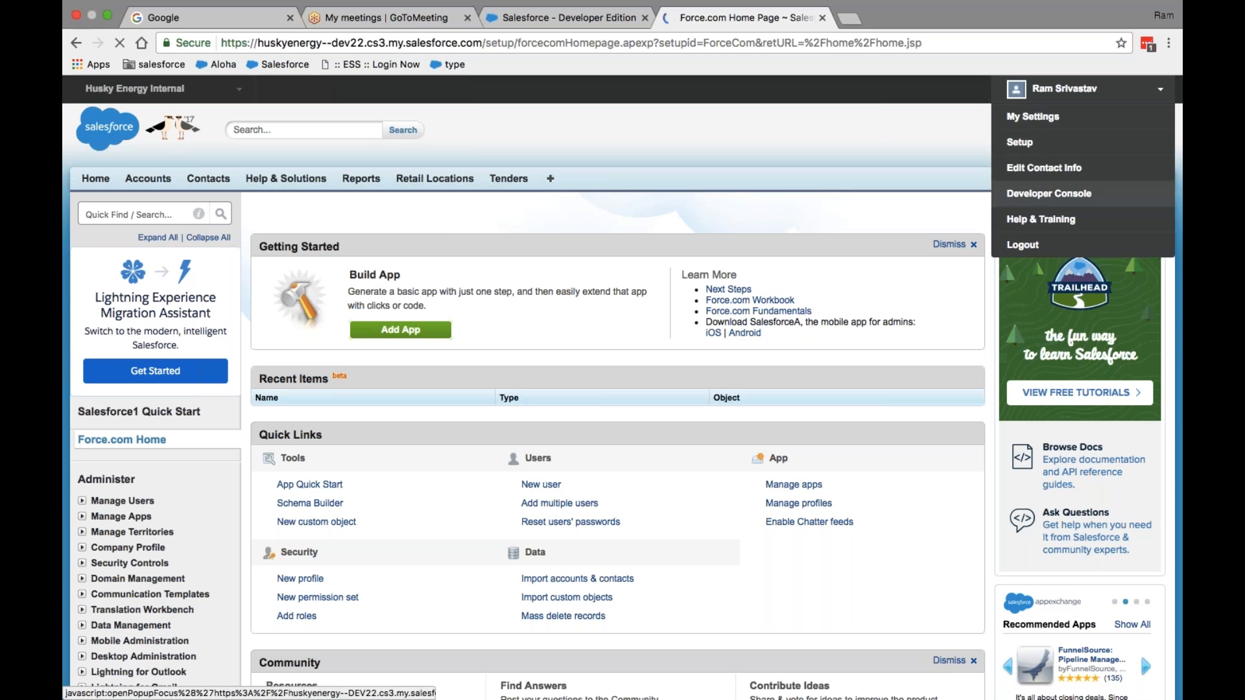
click(1133, 152)
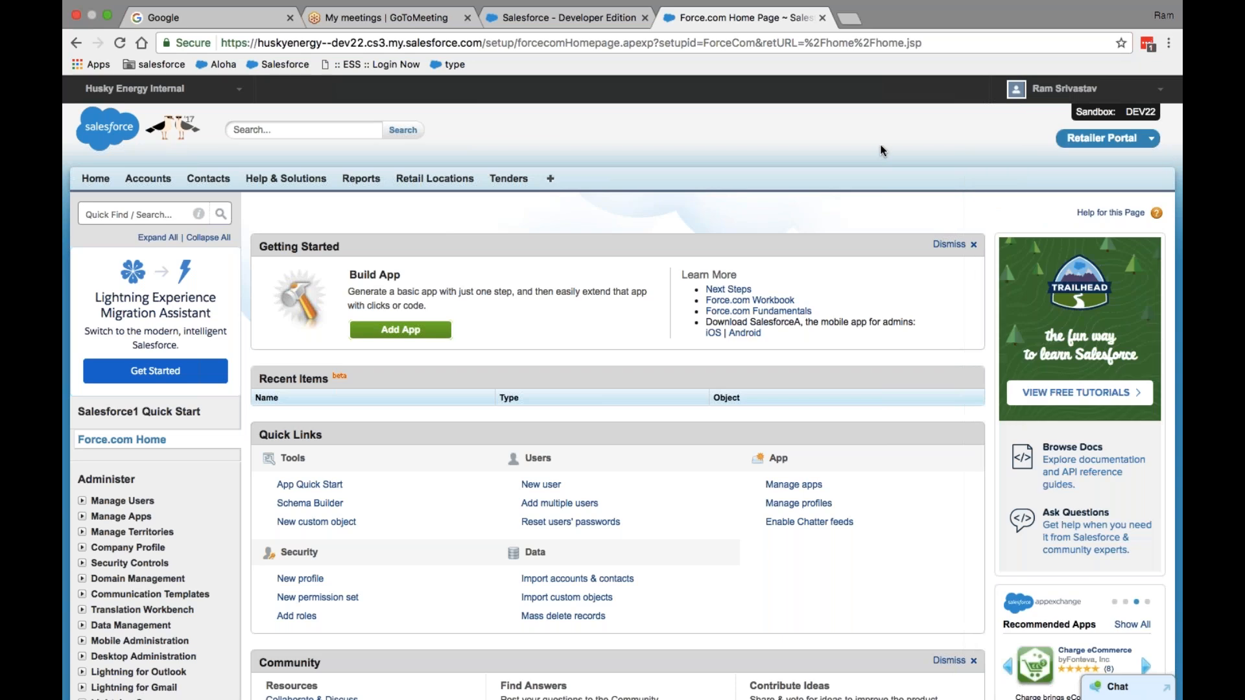
scroll(883, 151, down, 4)
scroll(883, 150, up, 5)
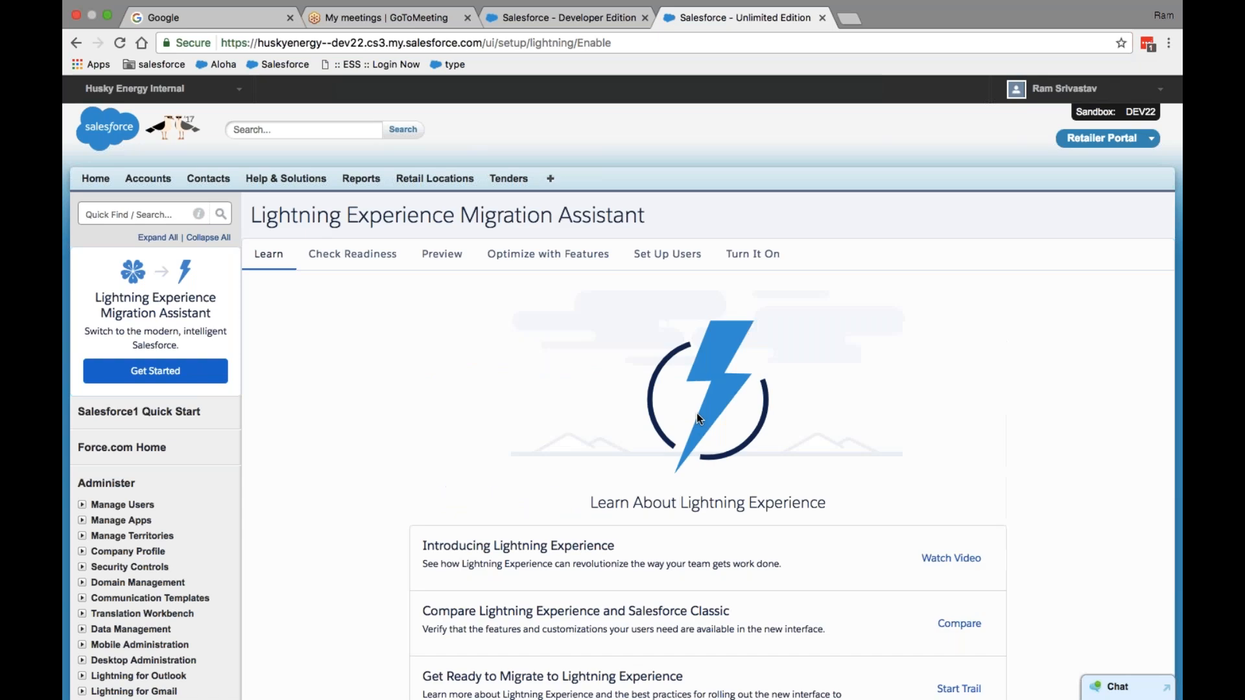
- On the Turn It On step, switch Lightning Experience to Enabled and confirm Finish Enabling
scroll(857, 461, down, 6)
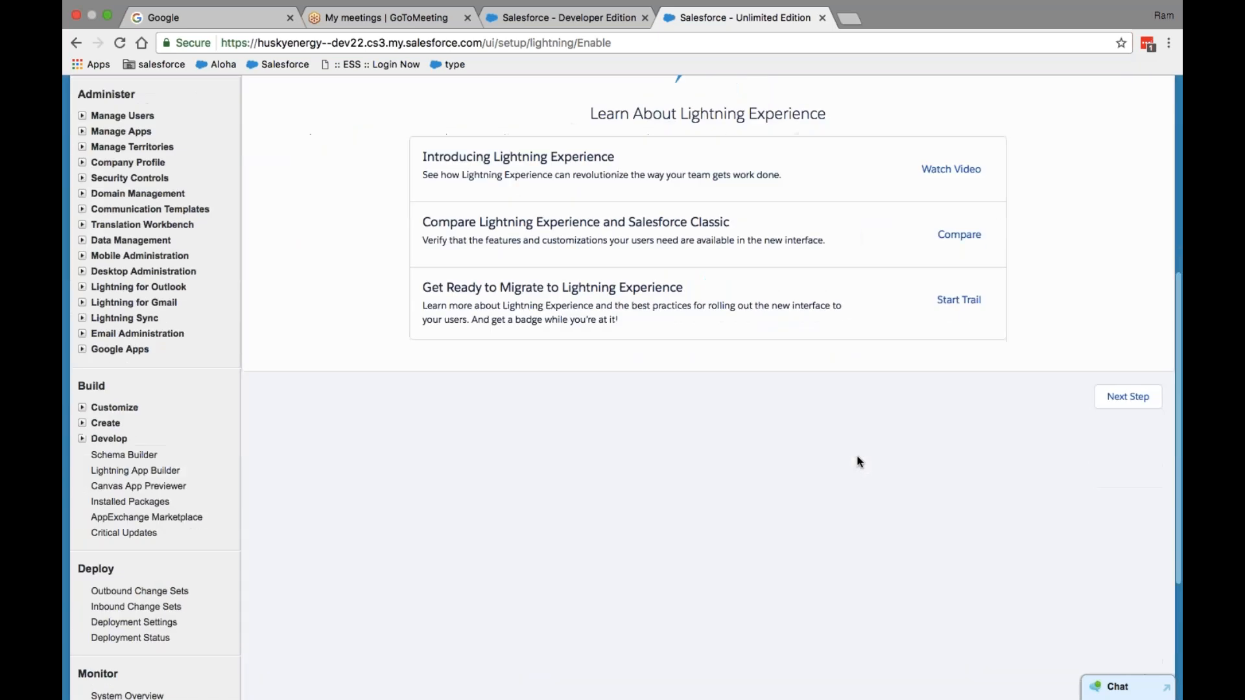
scroll(858, 462, up, 6)
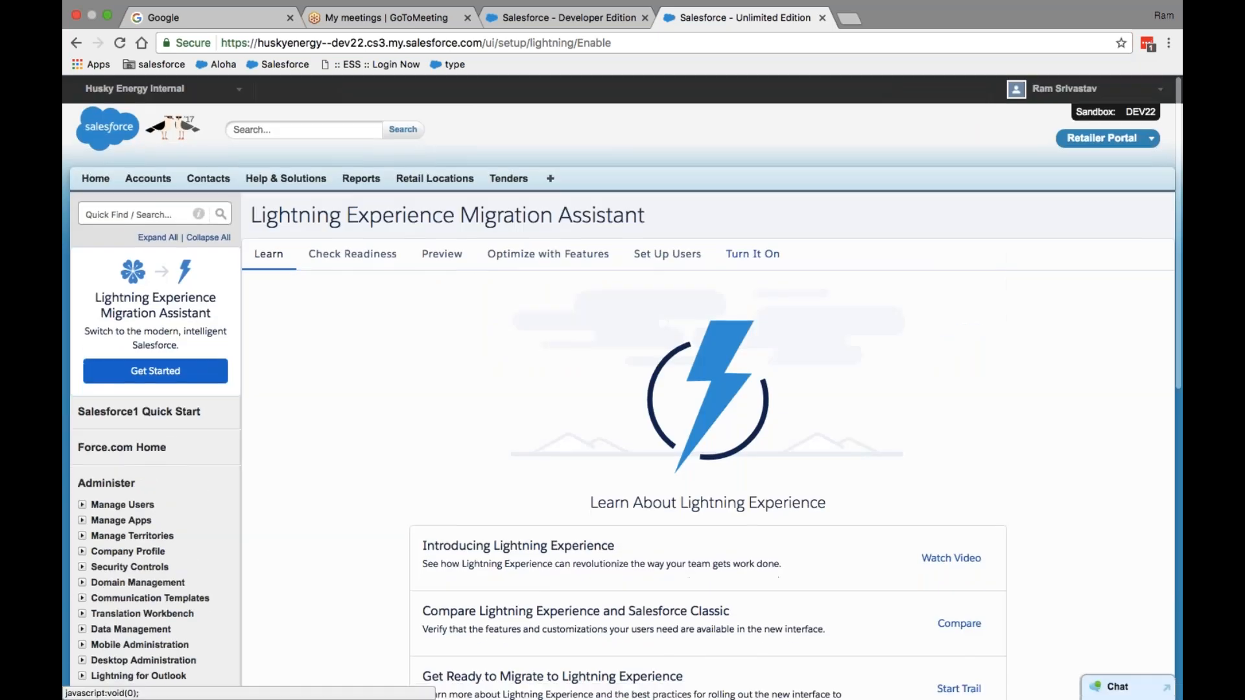
click(768, 258)
click(708, 569)
click(767, 470)
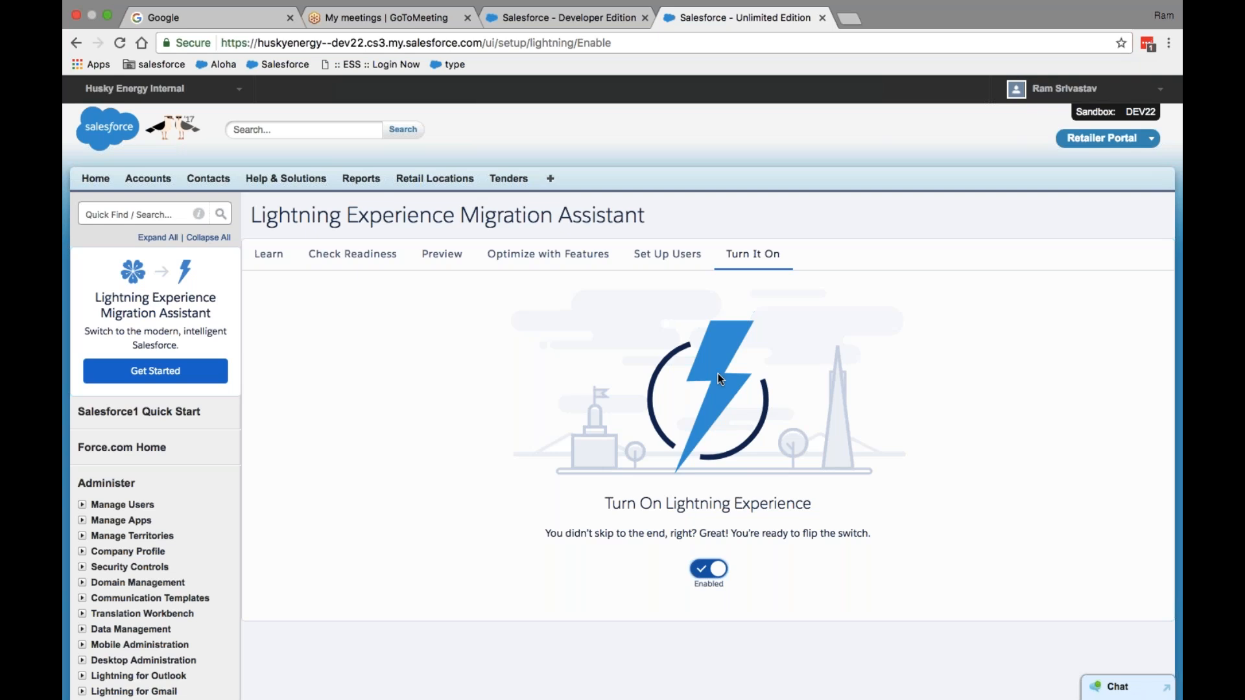
scroll(718, 373, down, 3)
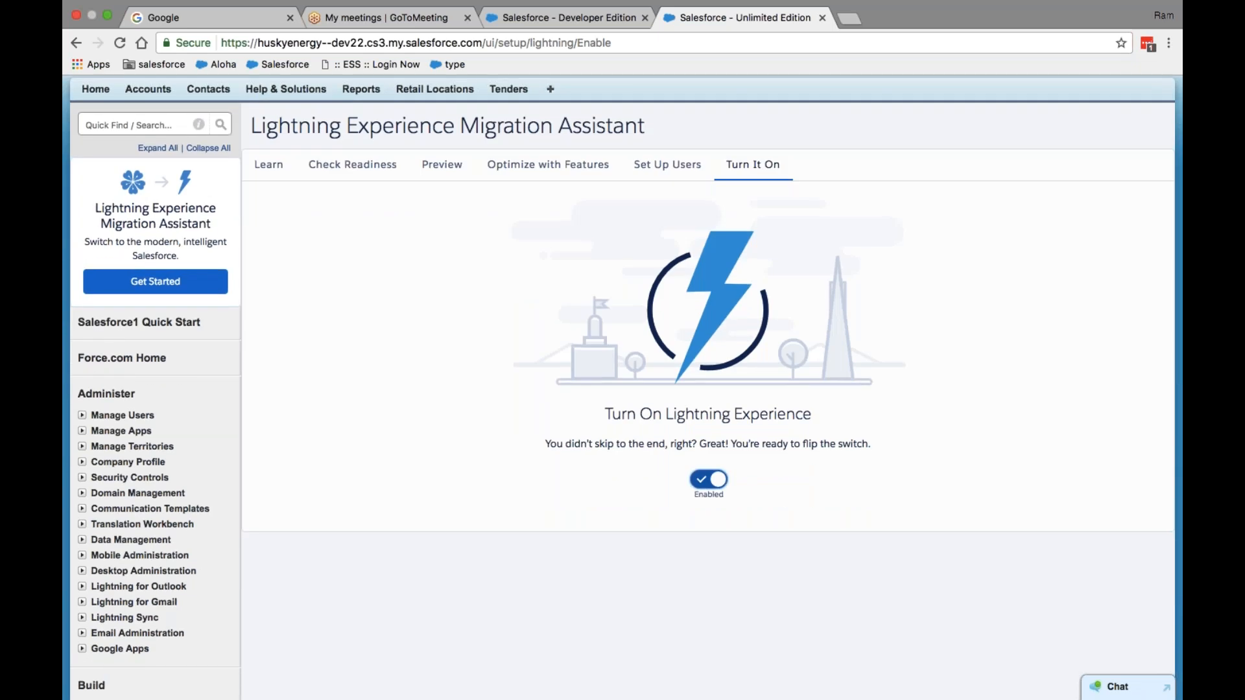
scroll(708, 389, down, 10)
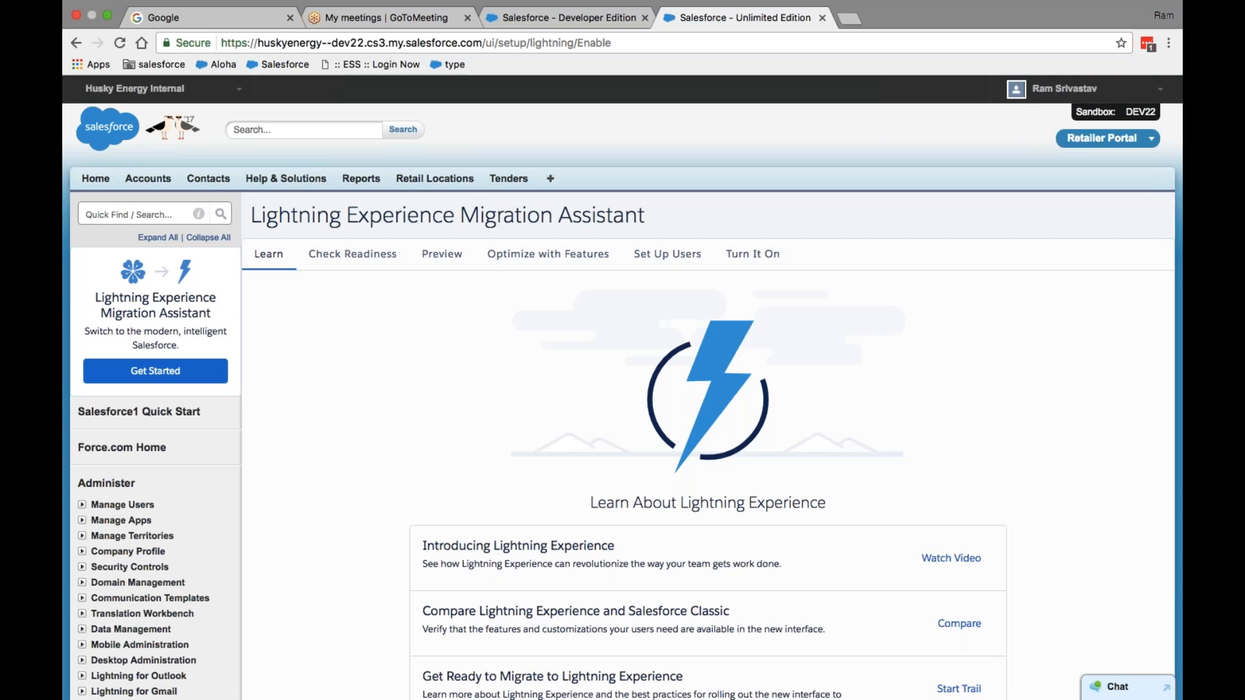
scroll(821, 469, down, 5)
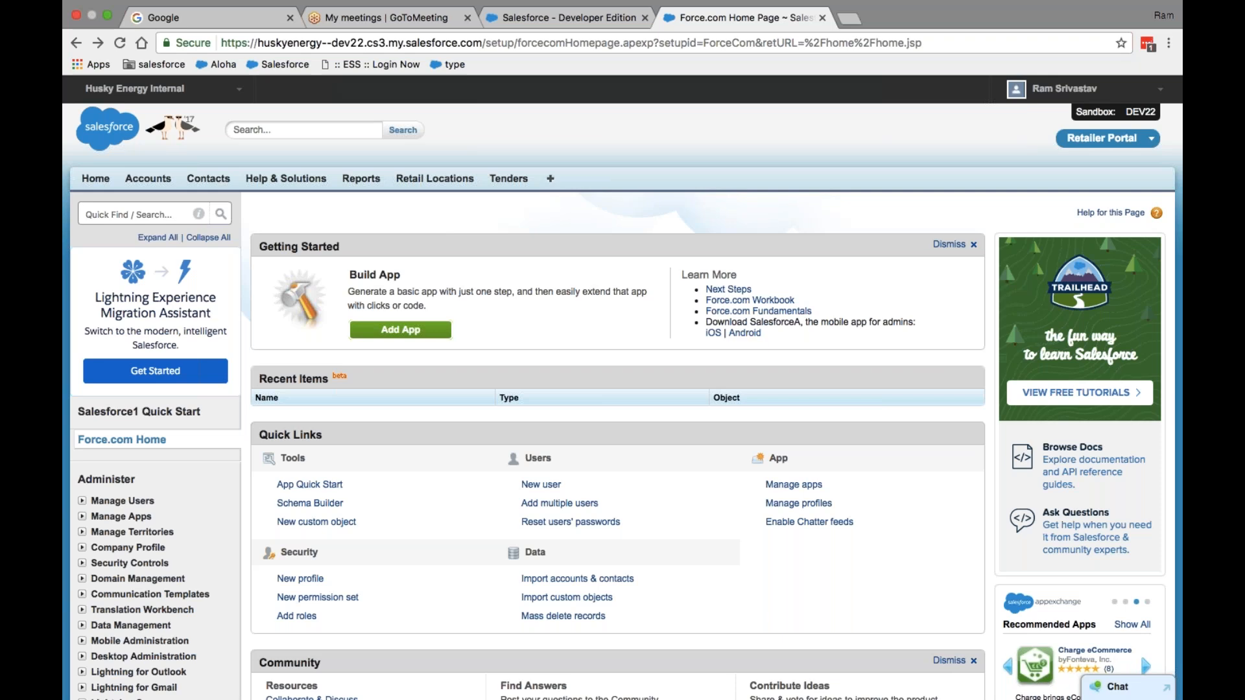
- From the user name menu, switch the sandbox org to Lightning Experience
click(1112, 89)
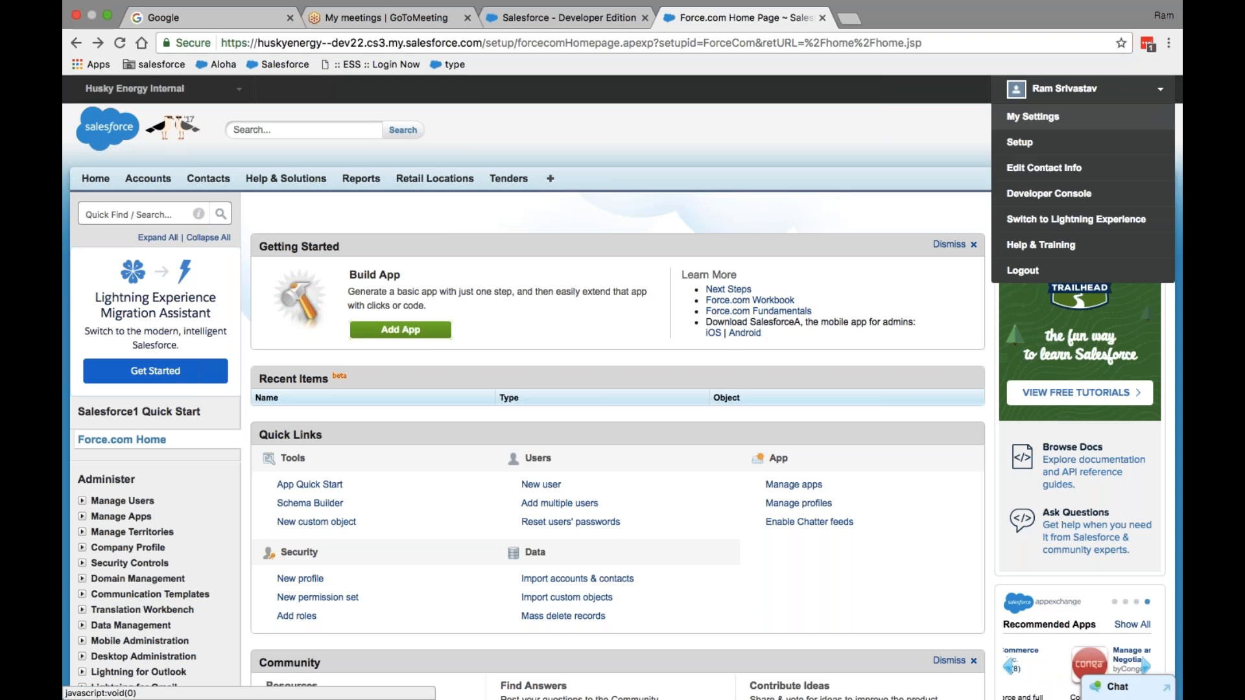
click(898, 129)
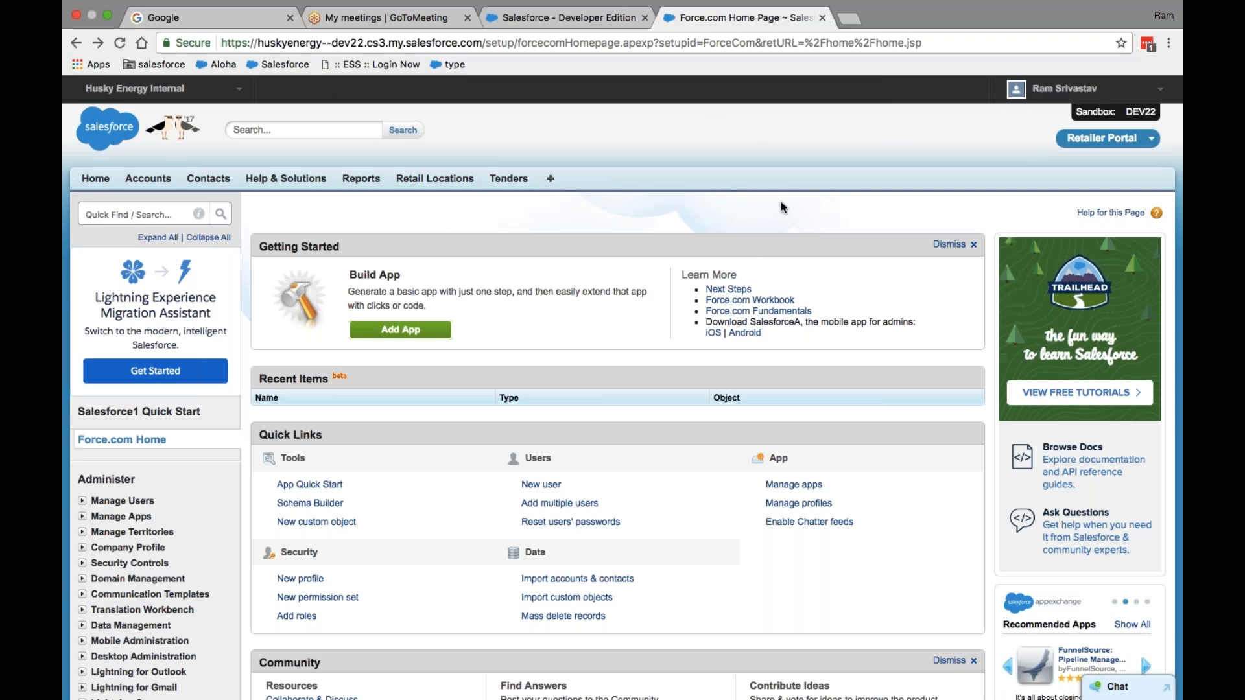
click(1069, 88)
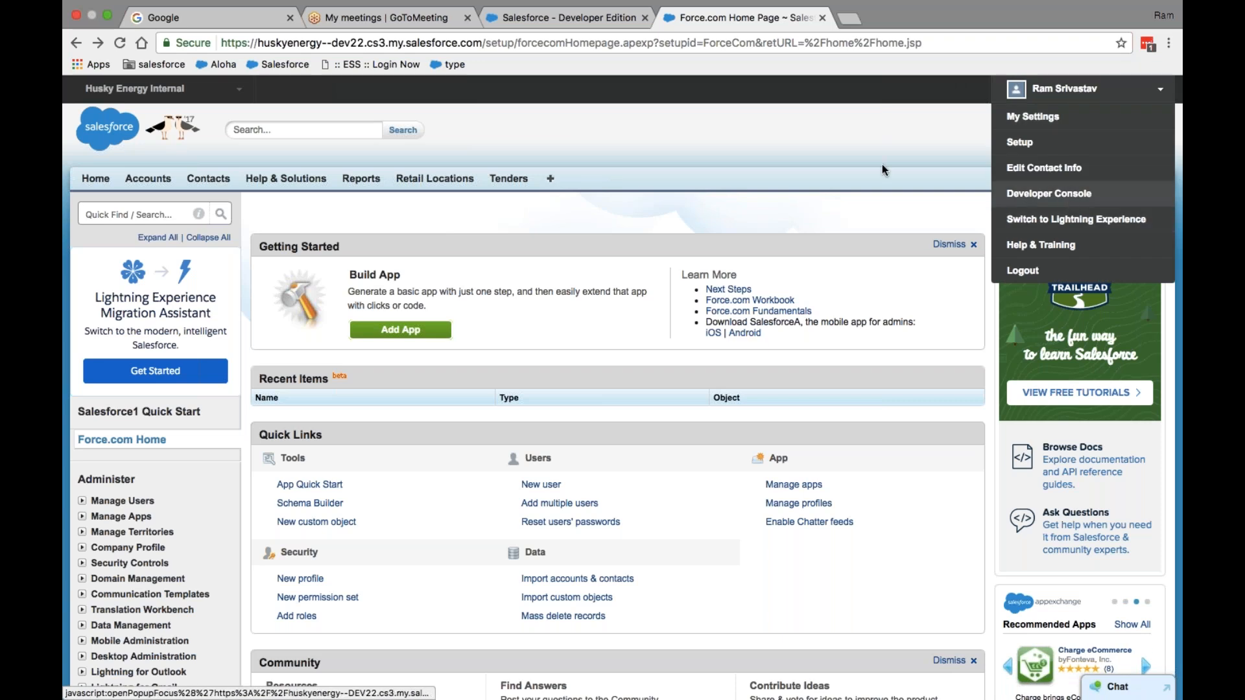
click(1066, 91)
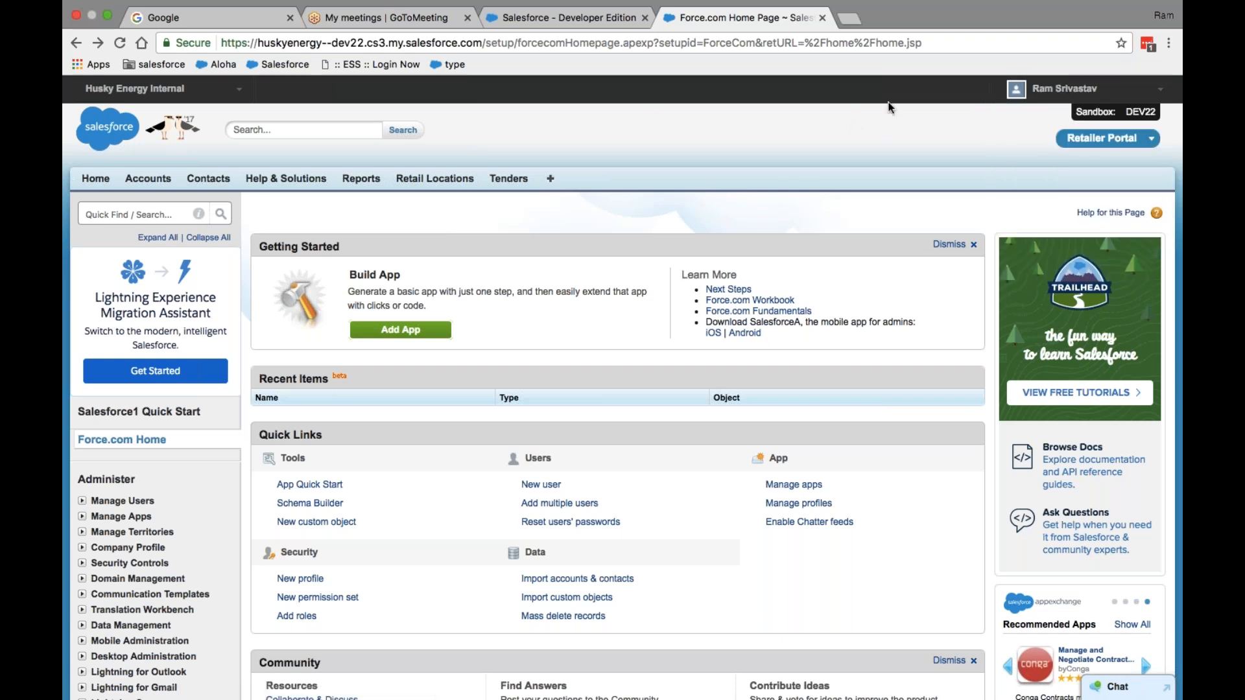
click(1083, 90)
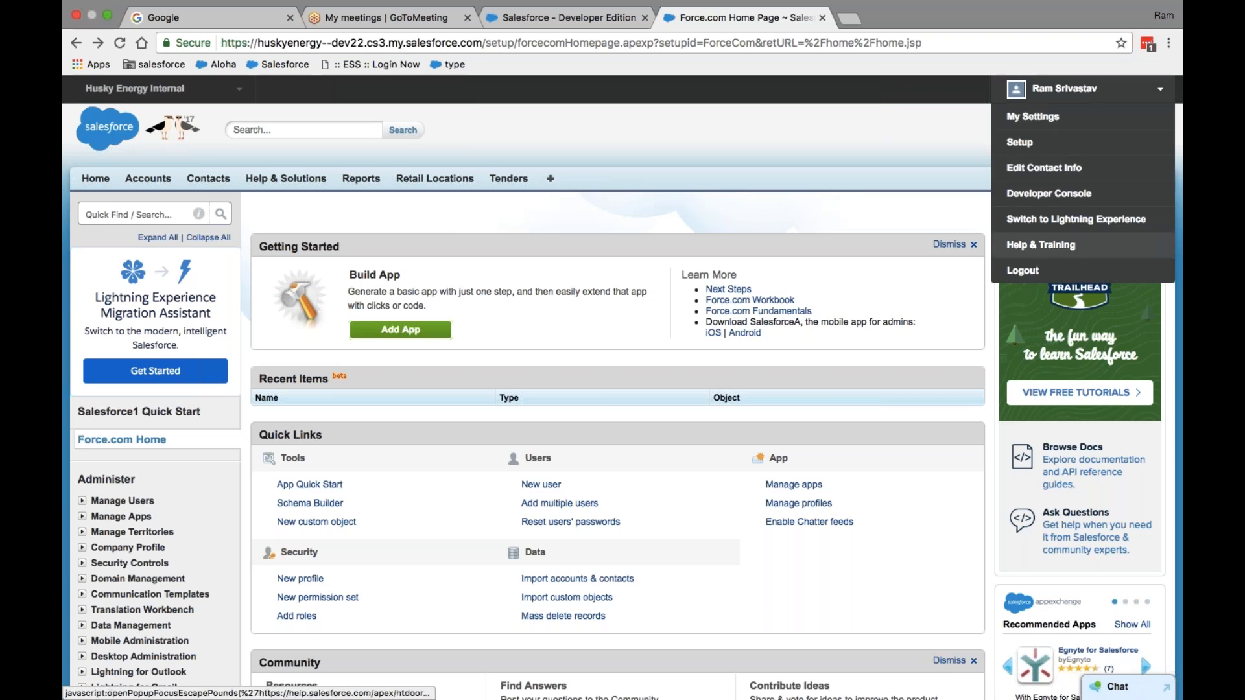
click(1069, 220)
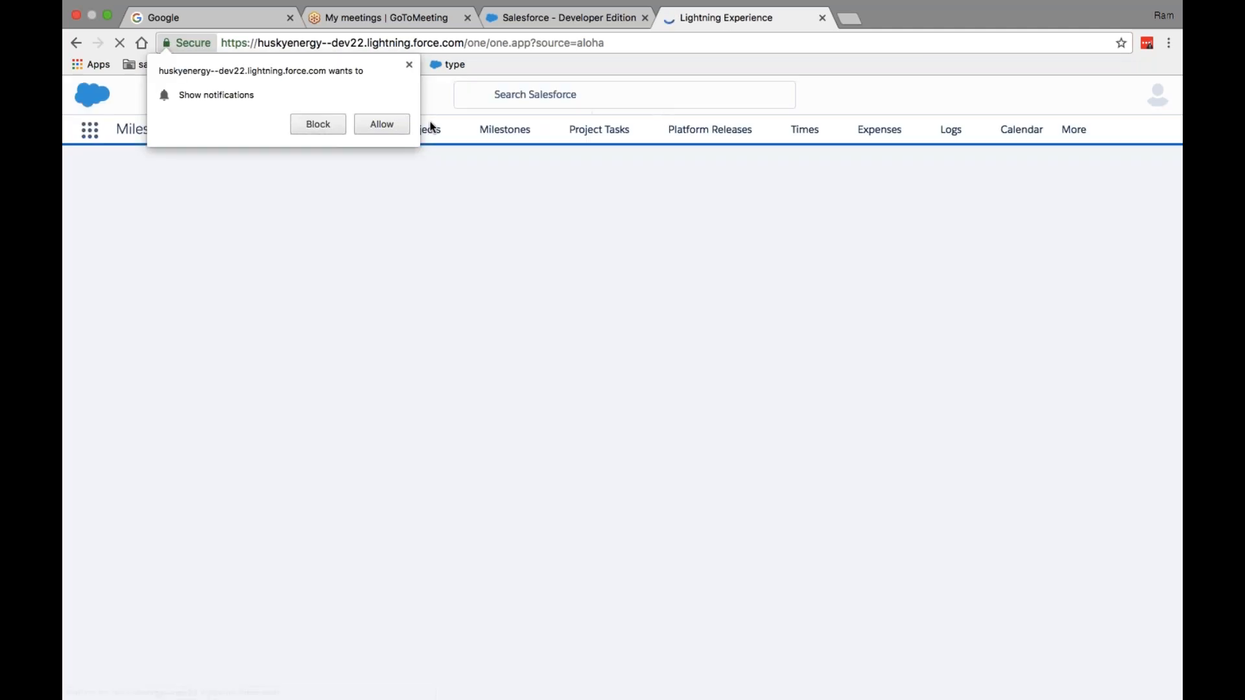
- Allow the site's notification prompt and look over the gear menu and notifications list
click(388, 126)
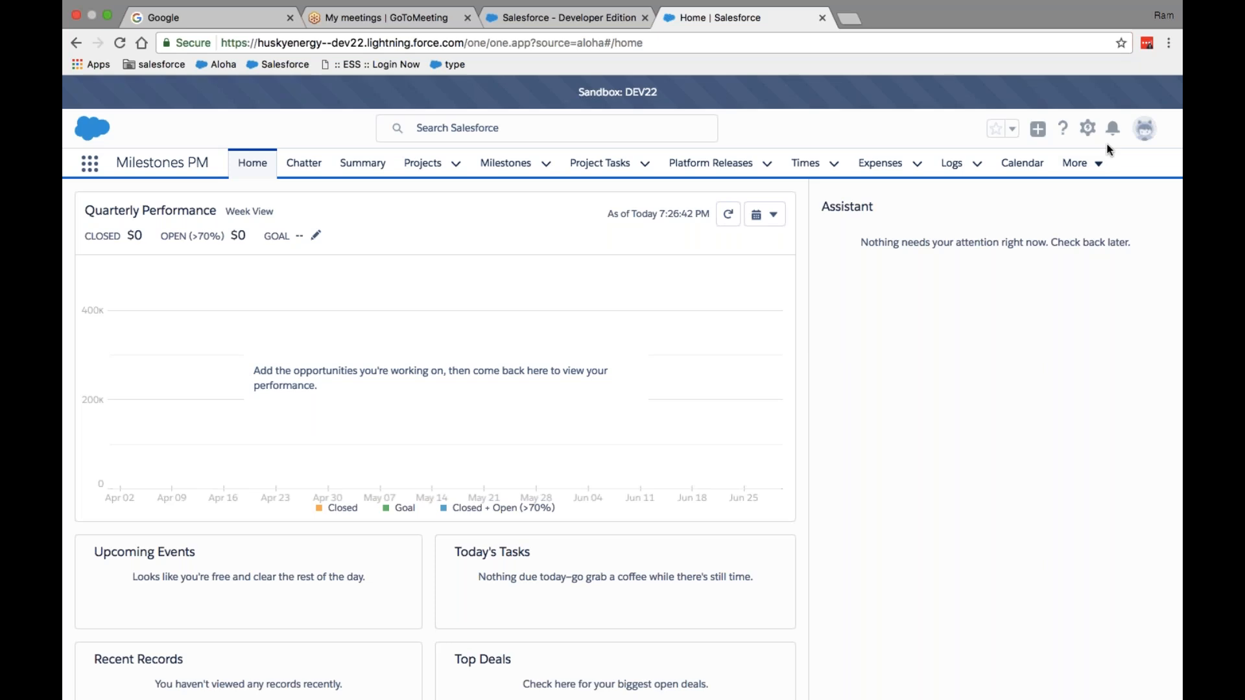
click(1088, 130)
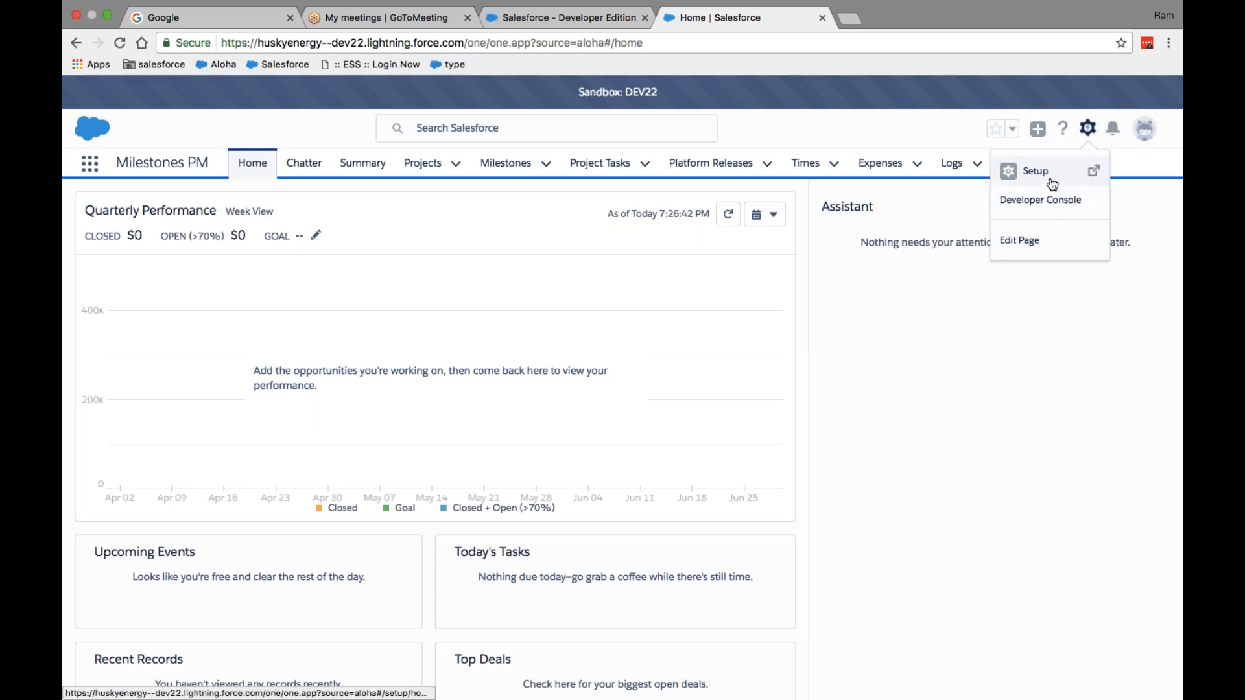
click(1111, 141)
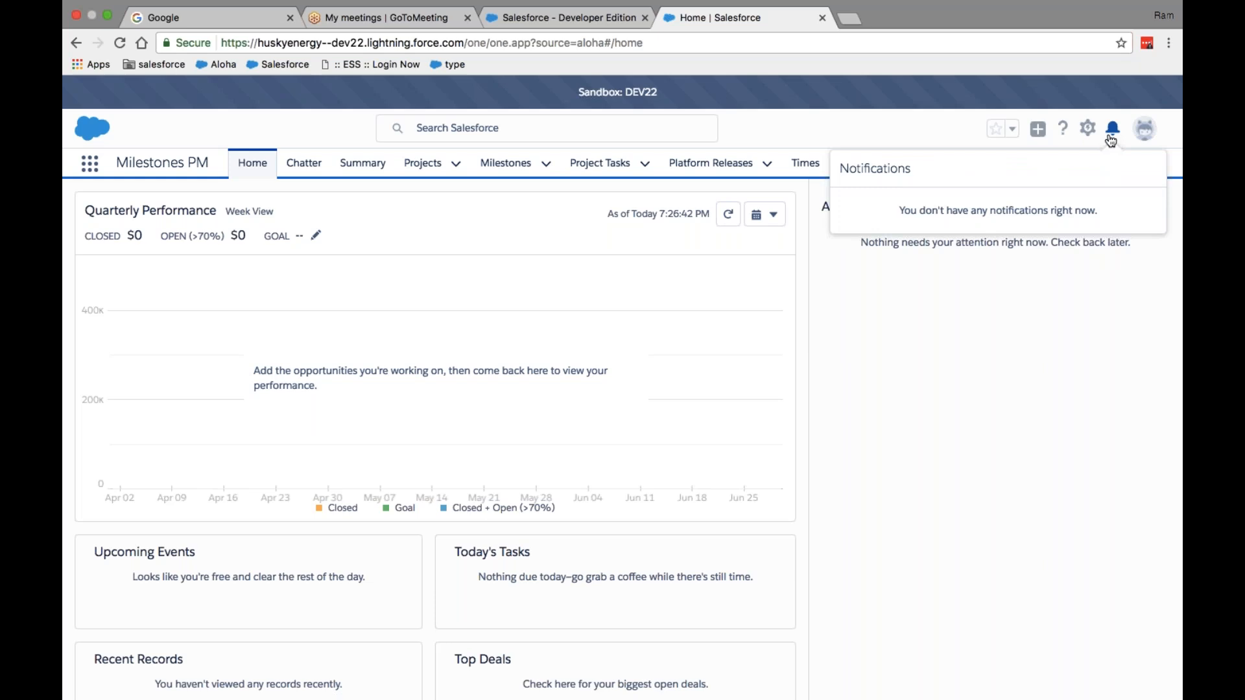
- Check the avatar profile menu, then switch the org back to Salesforce Classic
click(1148, 128)
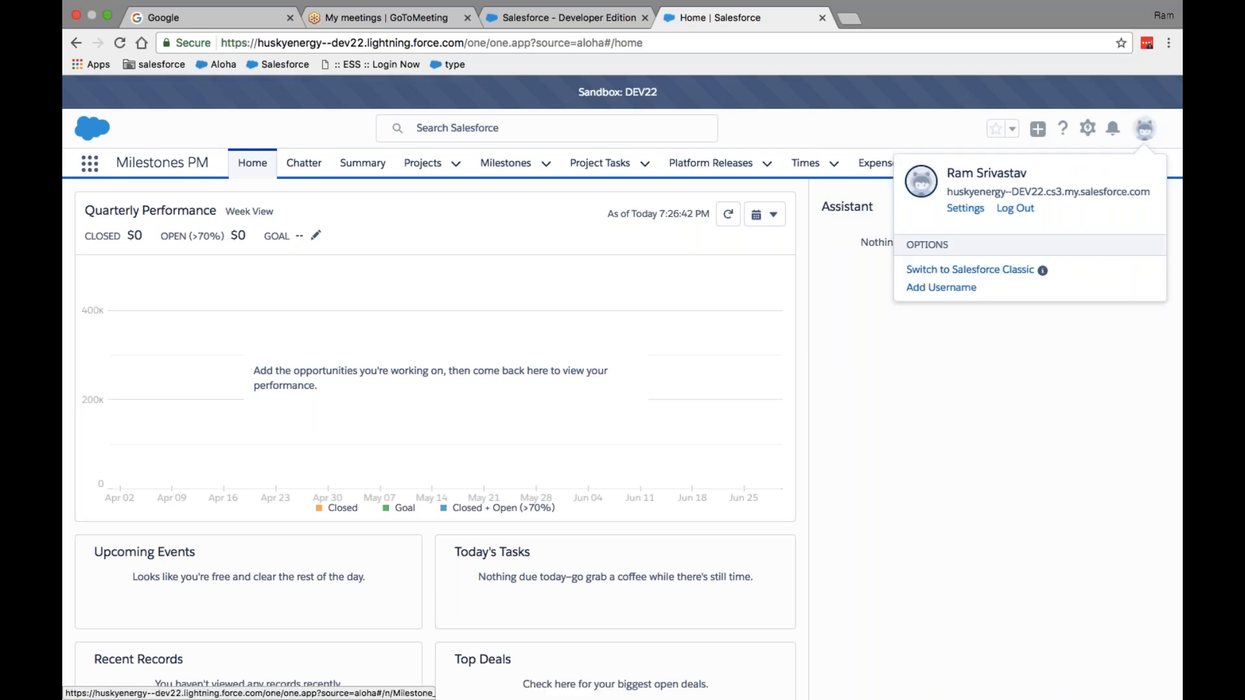
click(1052, 278)
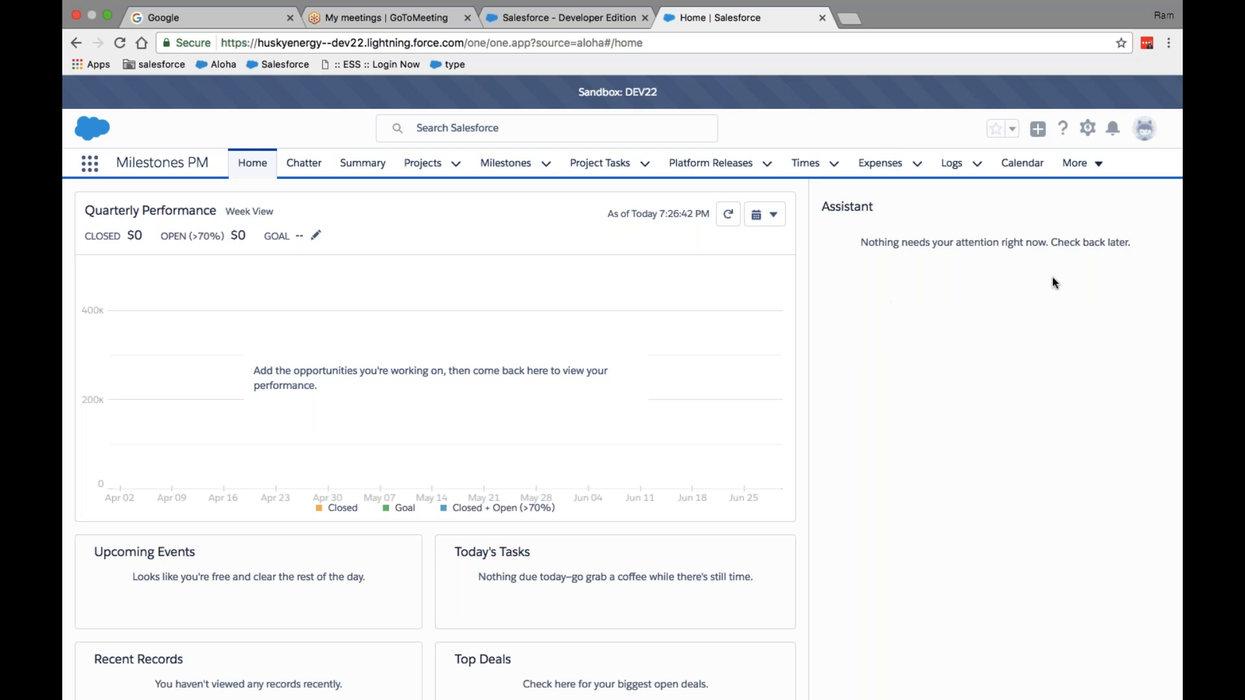
click(1144, 132)
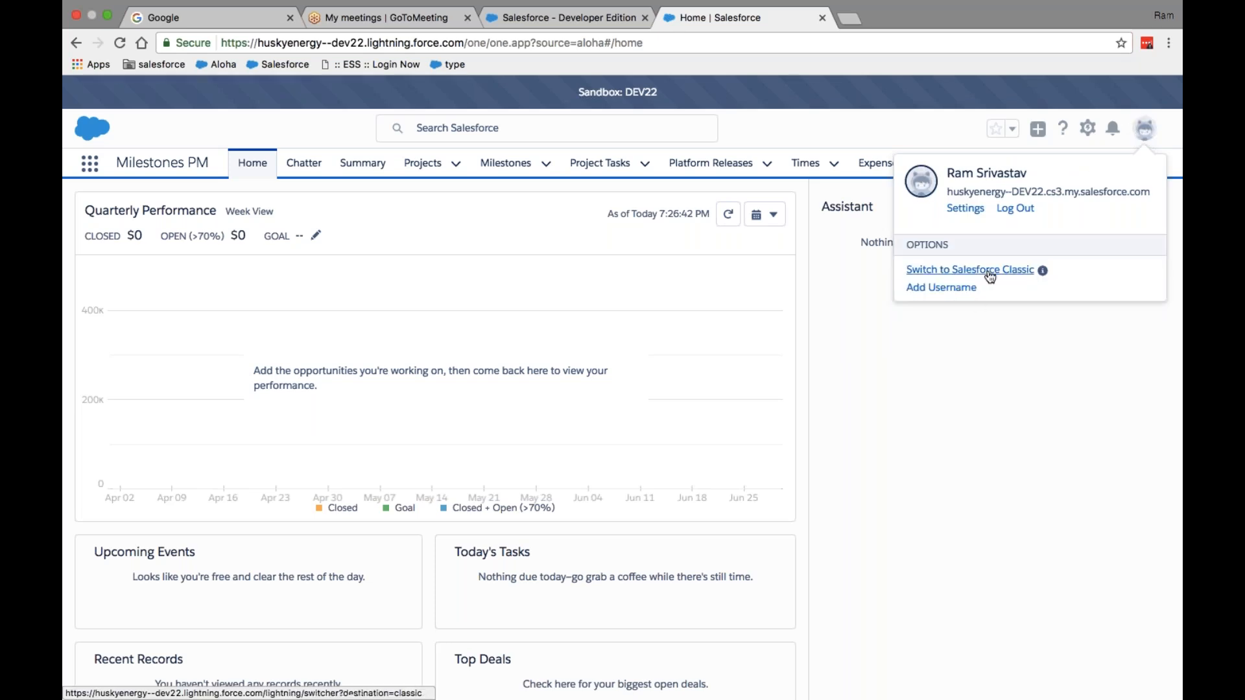
click(991, 271)
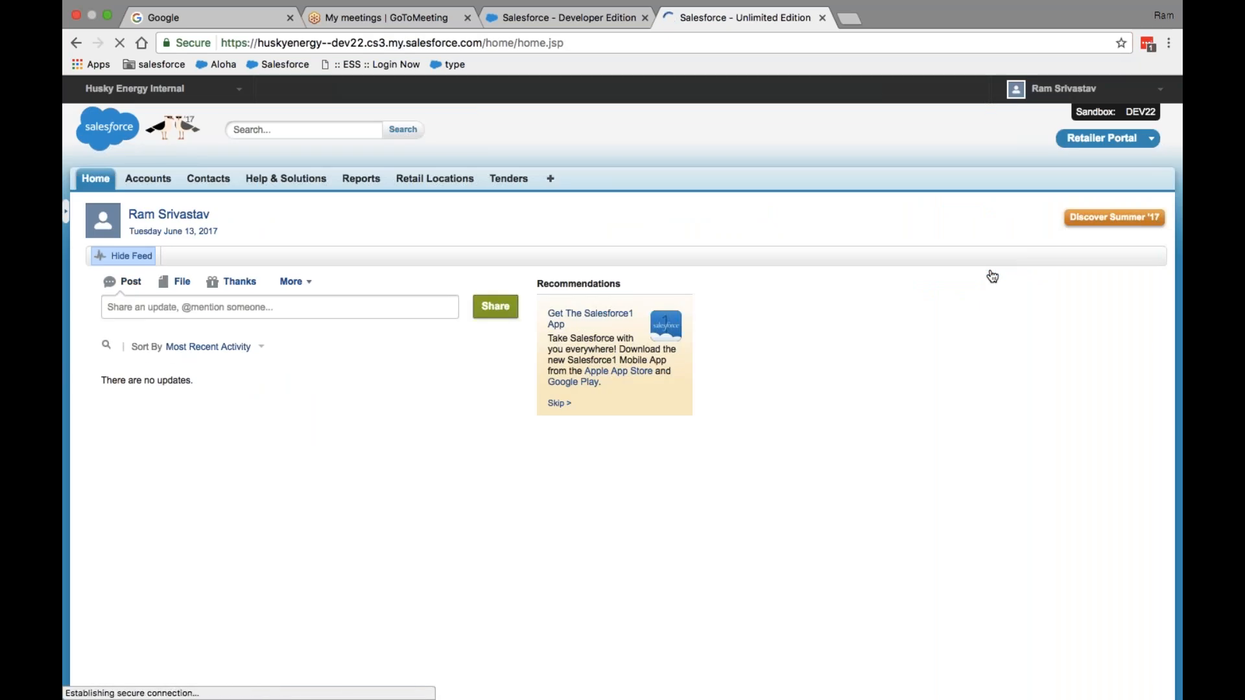
- Open the sandbox Setup page, log out of the DEV22 sandbox and close its login tab
click(1064, 96)
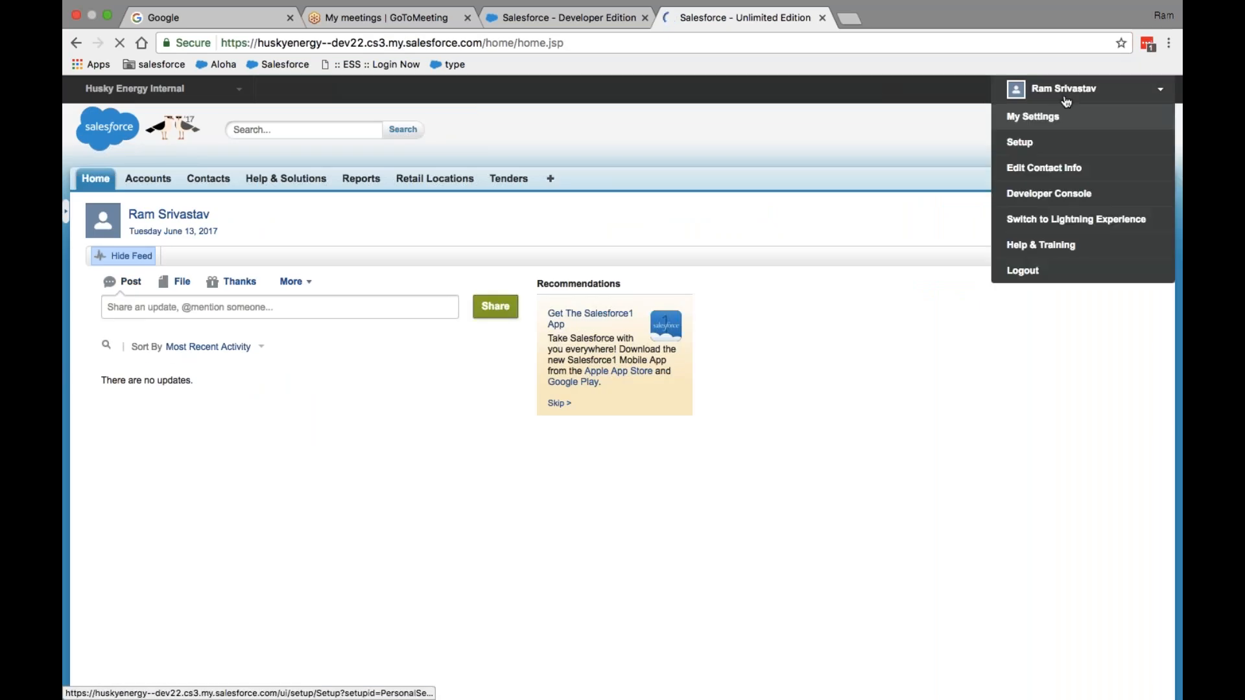
click(1020, 142)
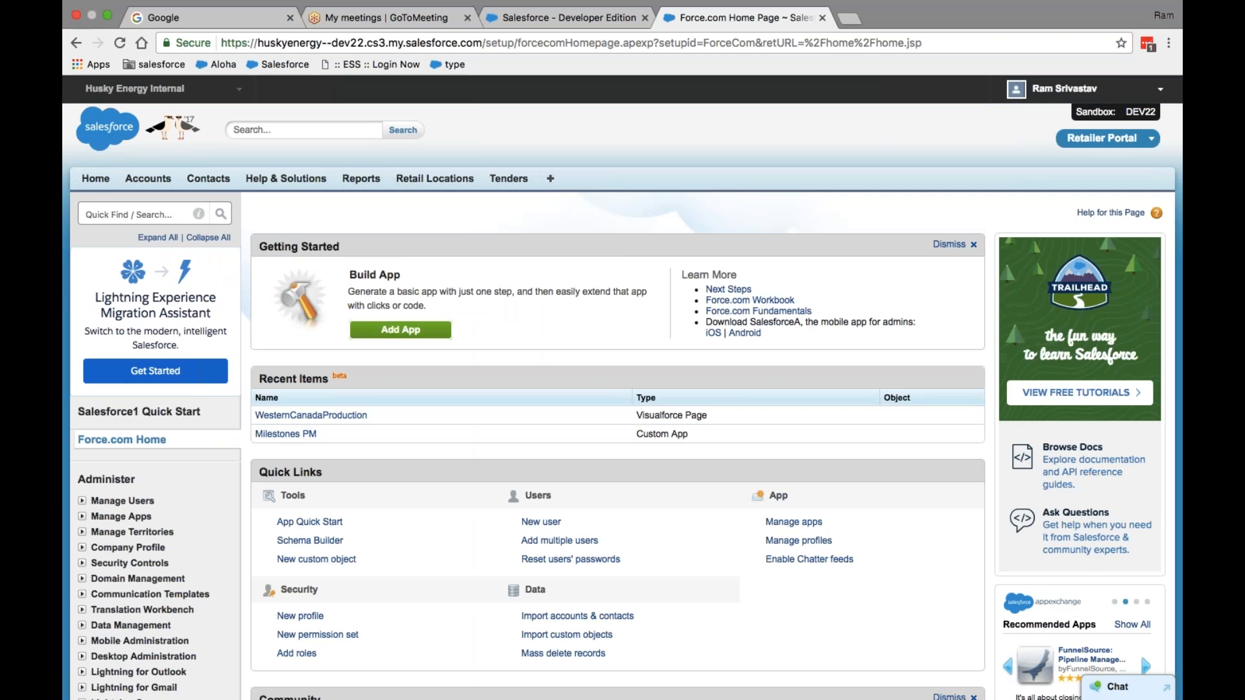
click(1064, 89)
click(1050, 271)
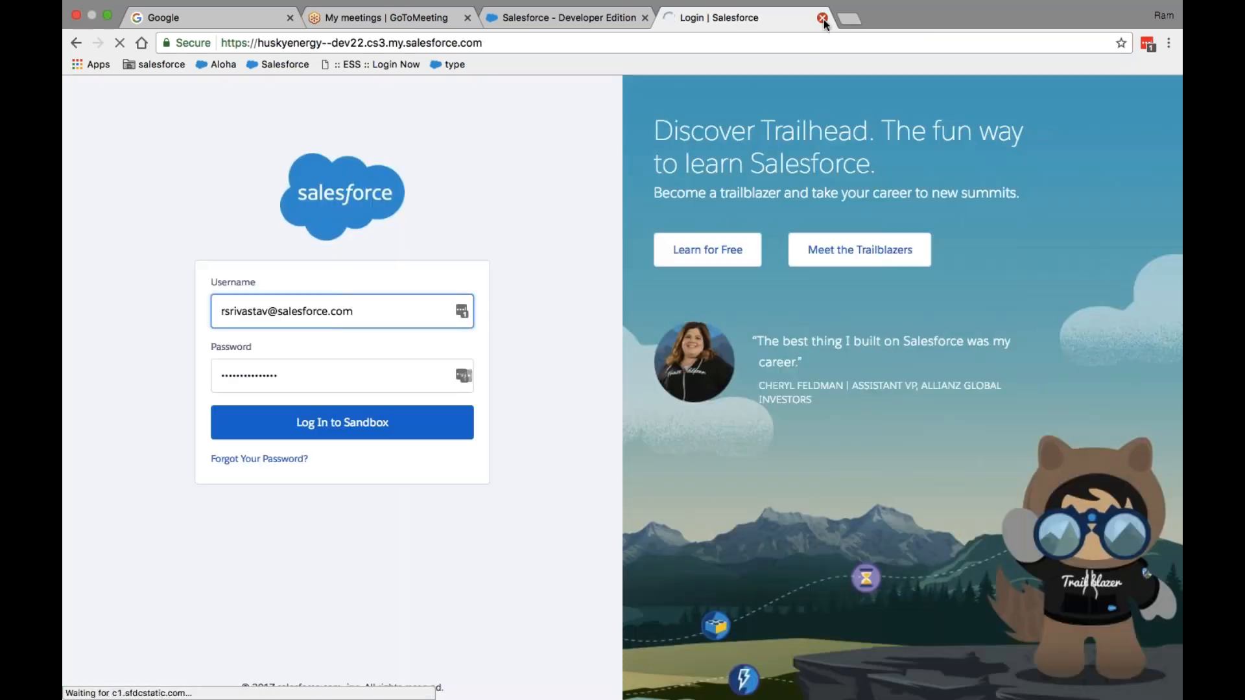
click(822, 19)
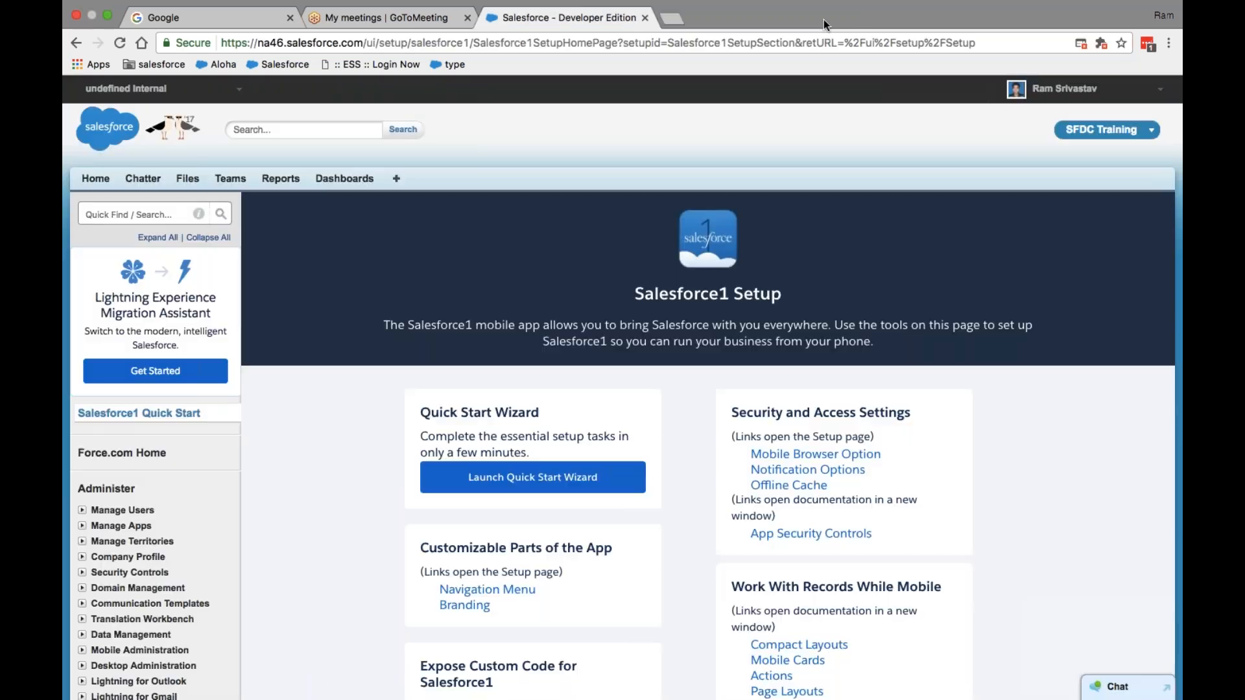
- Open the Developer Edition org's Setup home page and glance at the GoToMeeting tab
click(1063, 89)
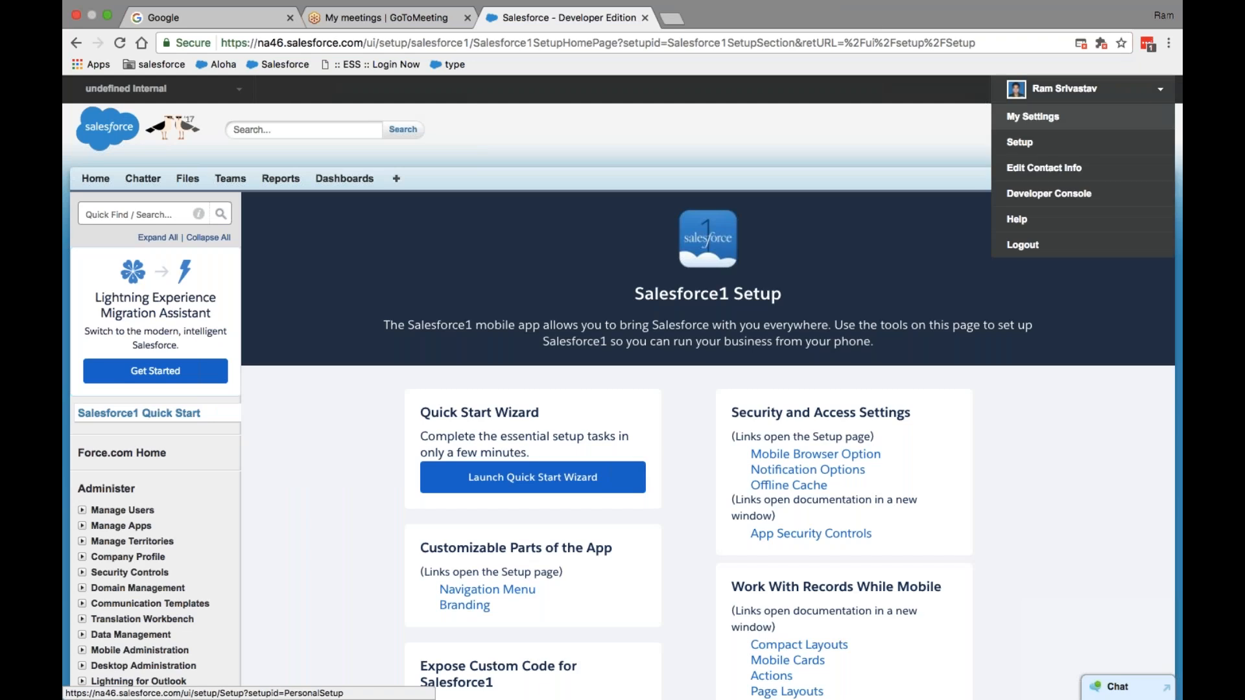
click(1028, 137)
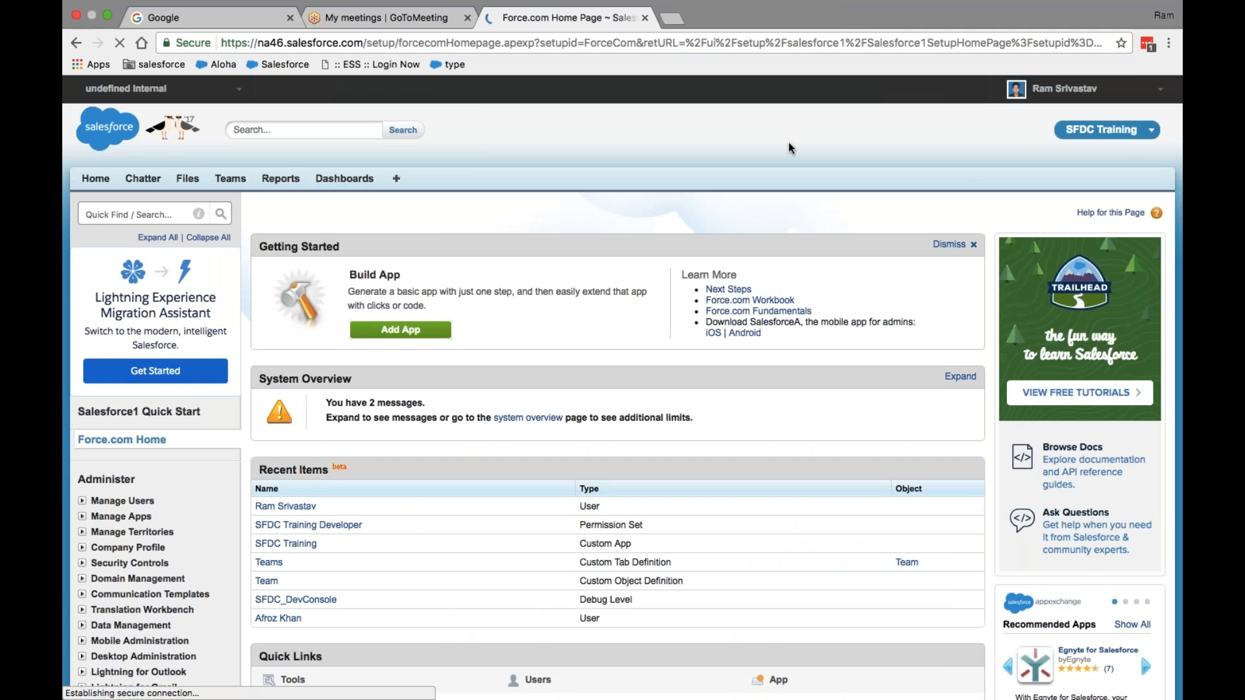
click(389, 18)
click(520, 20)
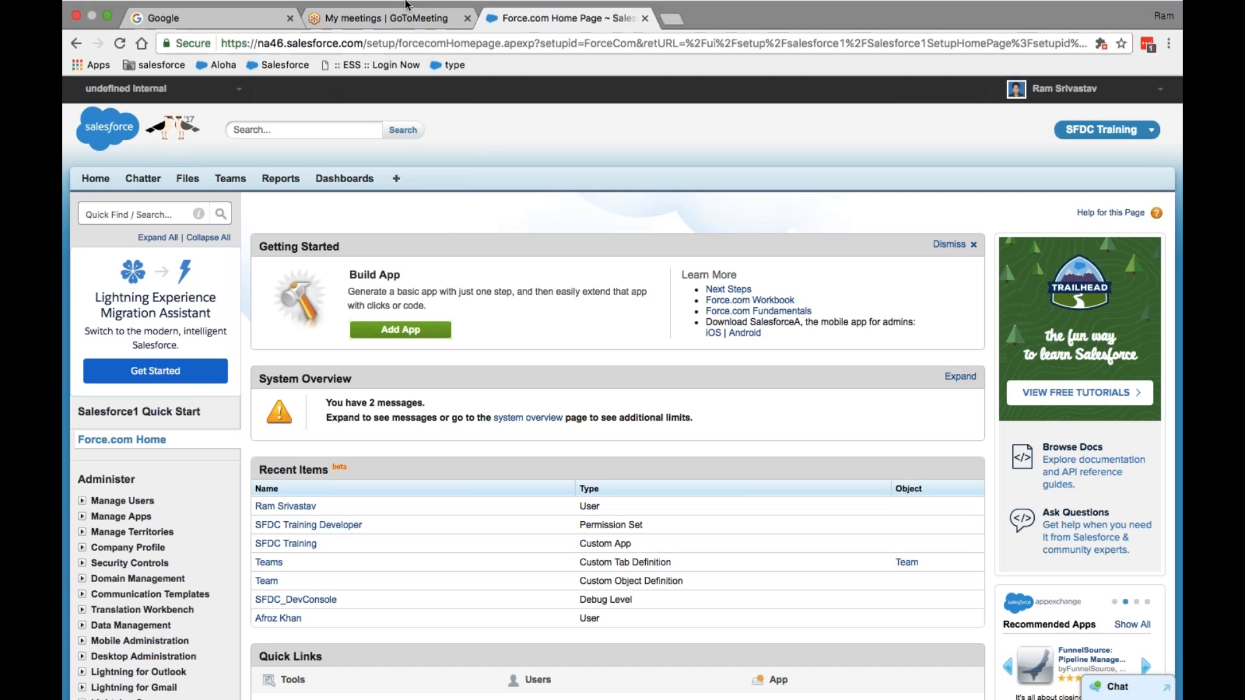
click(403, 29)
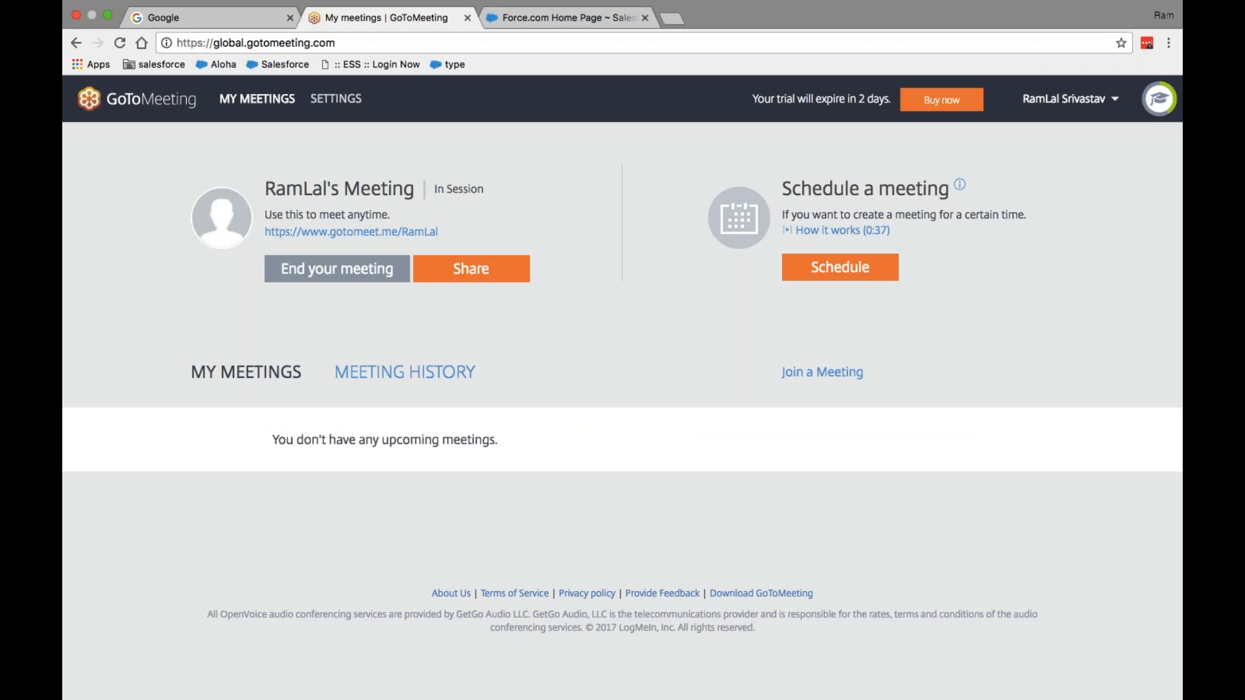
click(535, 20)
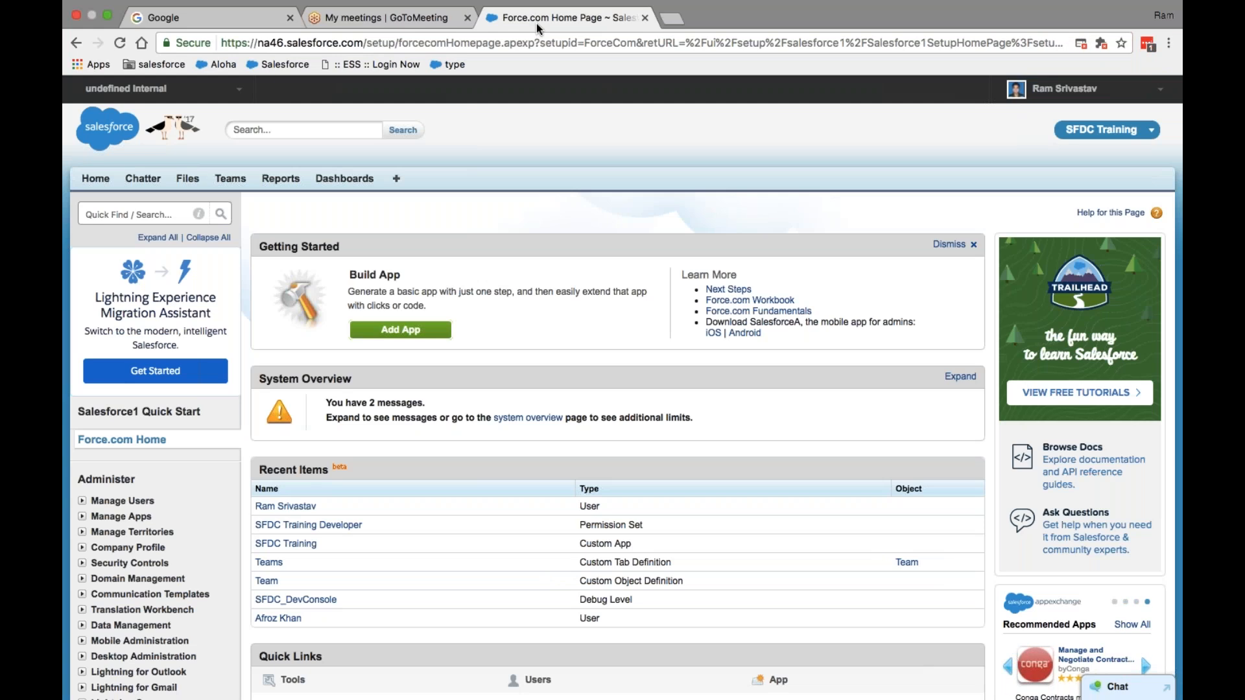
click(390, 20)
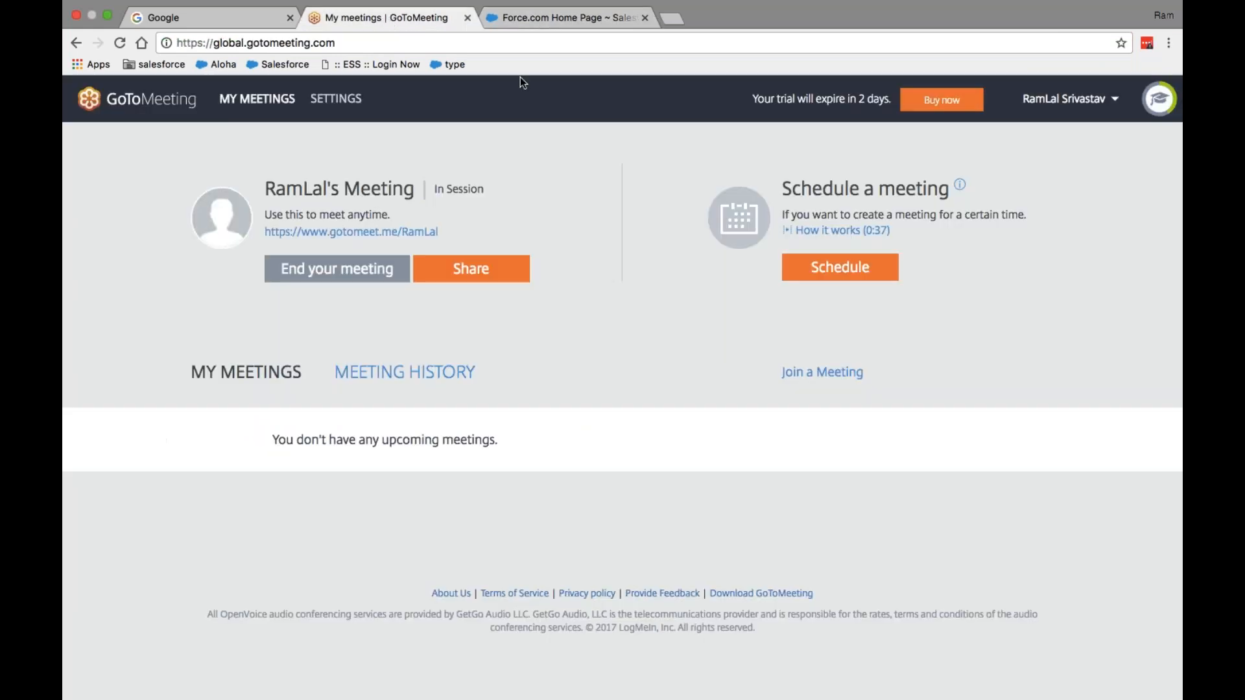
click(484, 9)
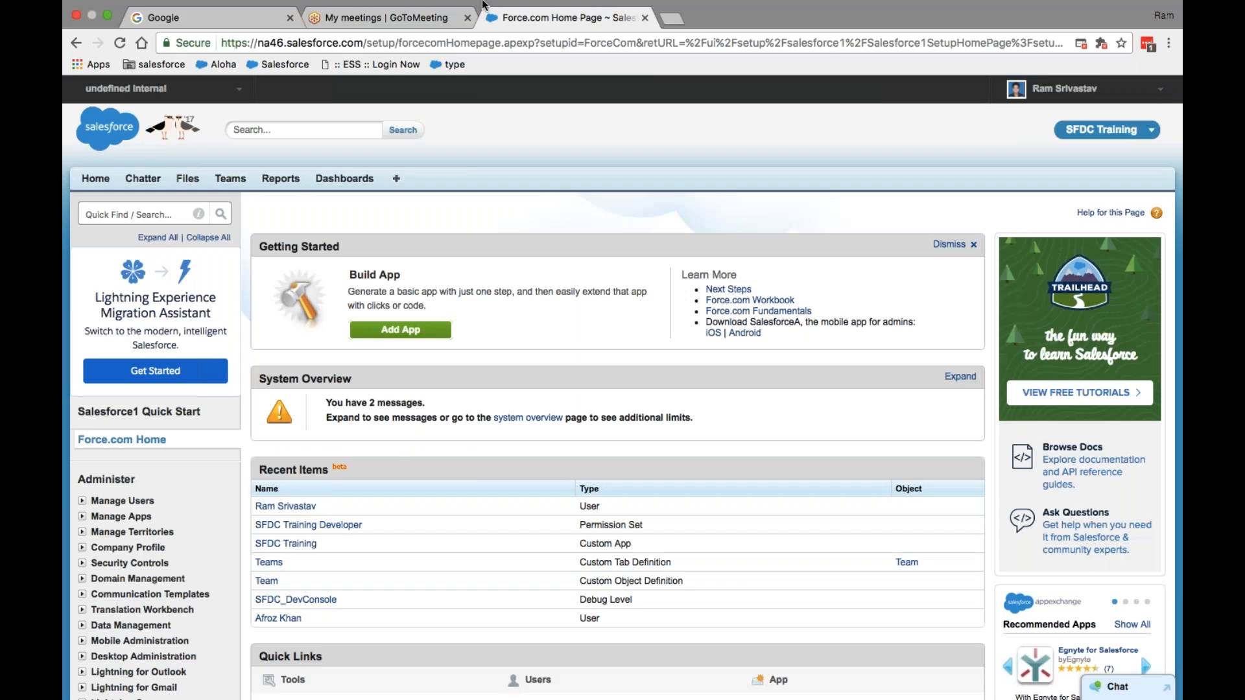
click(396, 33)
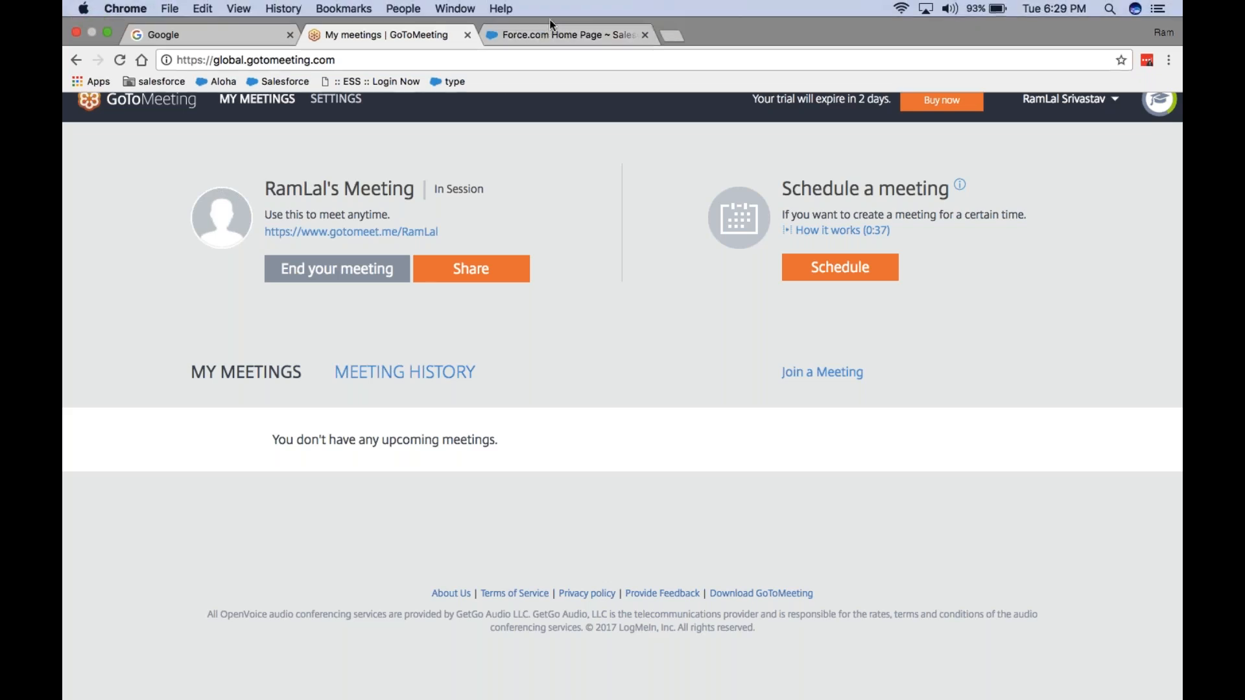
click(540, 33)
click(414, 38)
- Bring the Force.com Home setup page back into view and expand the browser to full screen
click(568, 33)
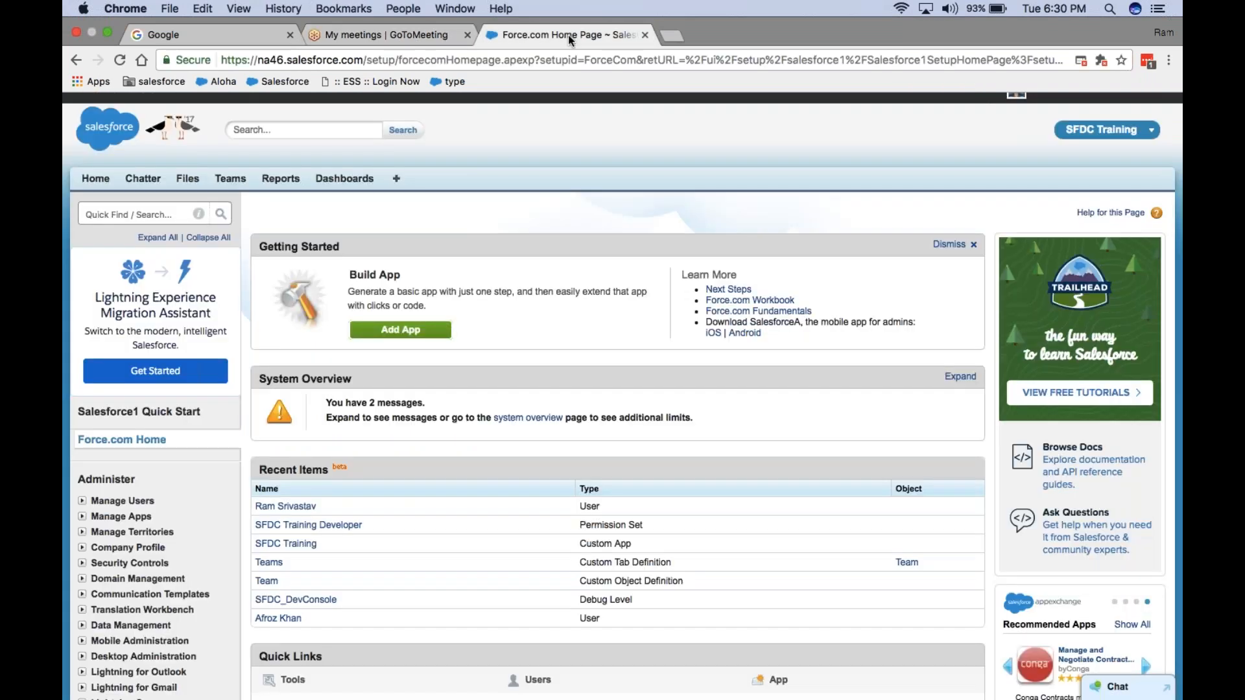
click(108, 33)
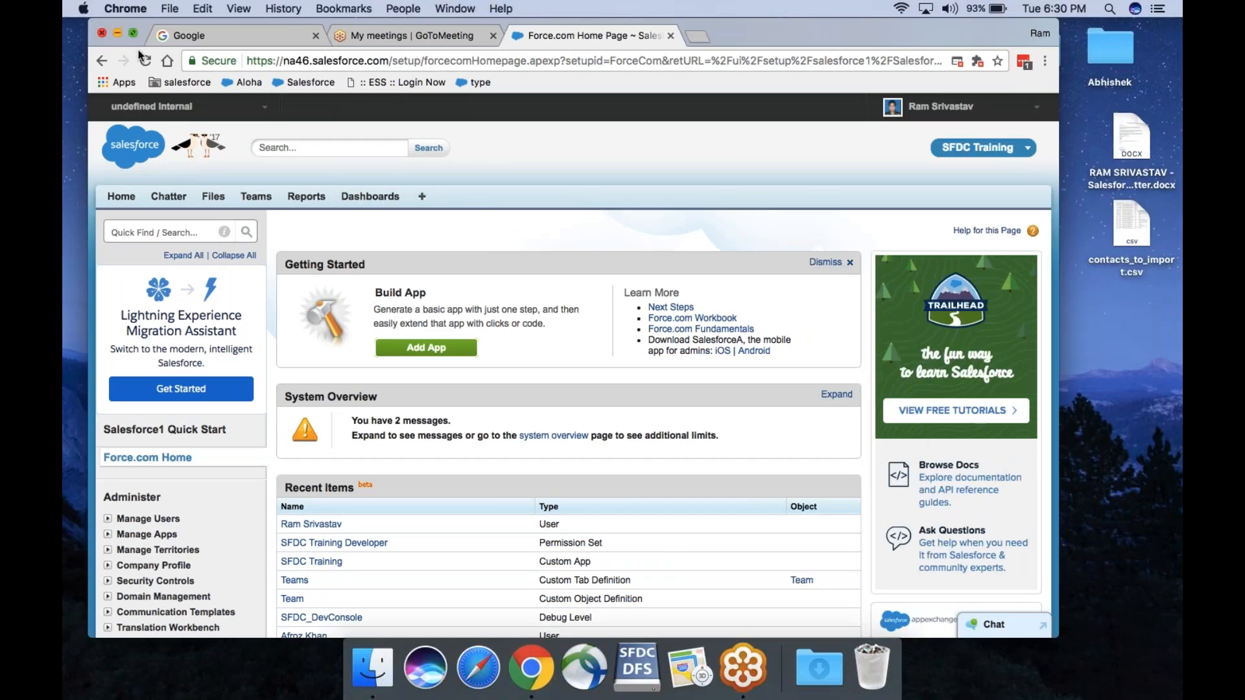
click(382, 34)
click(543, 34)
click(133, 36)
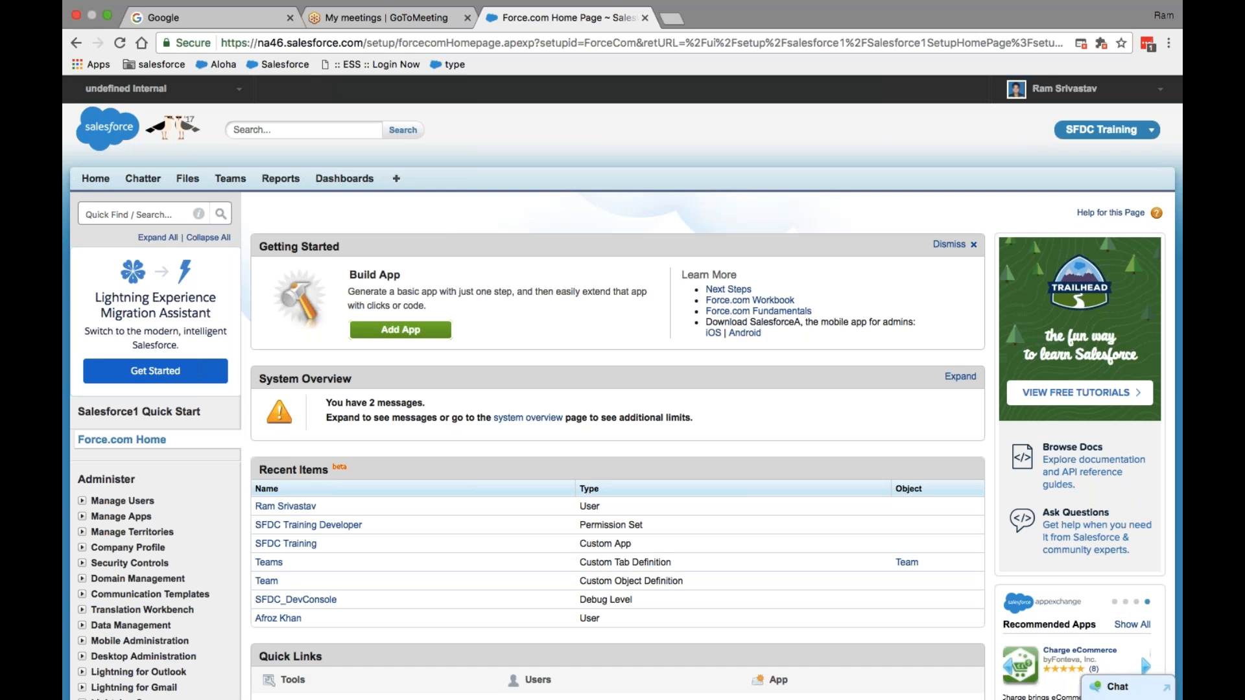
click(676, 19)
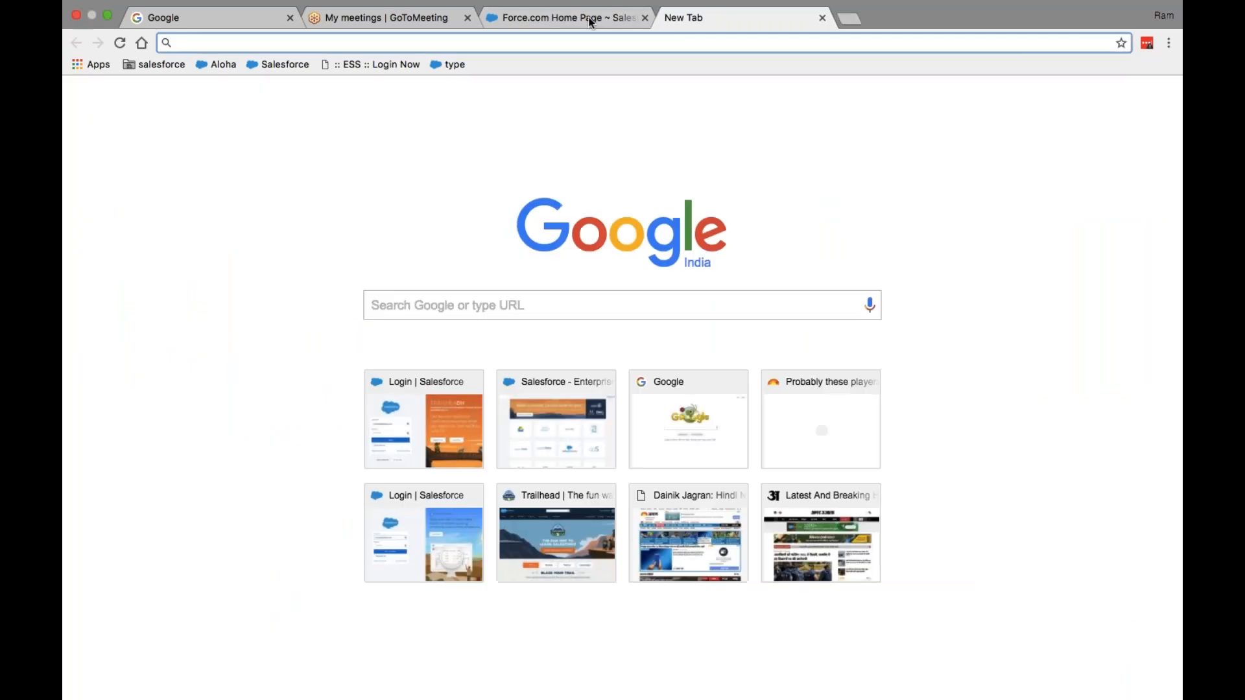
- Return to the Force.com Home tab, then go back to the empty new tab
click(587, 22)
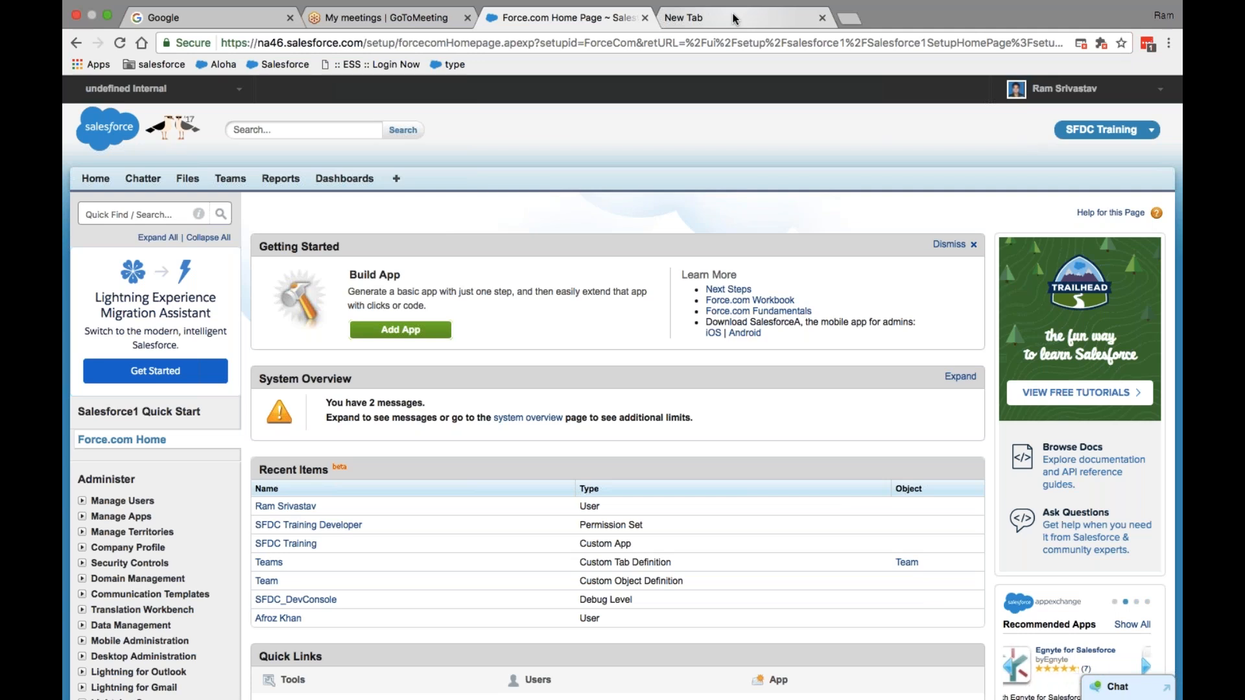
click(734, 18)
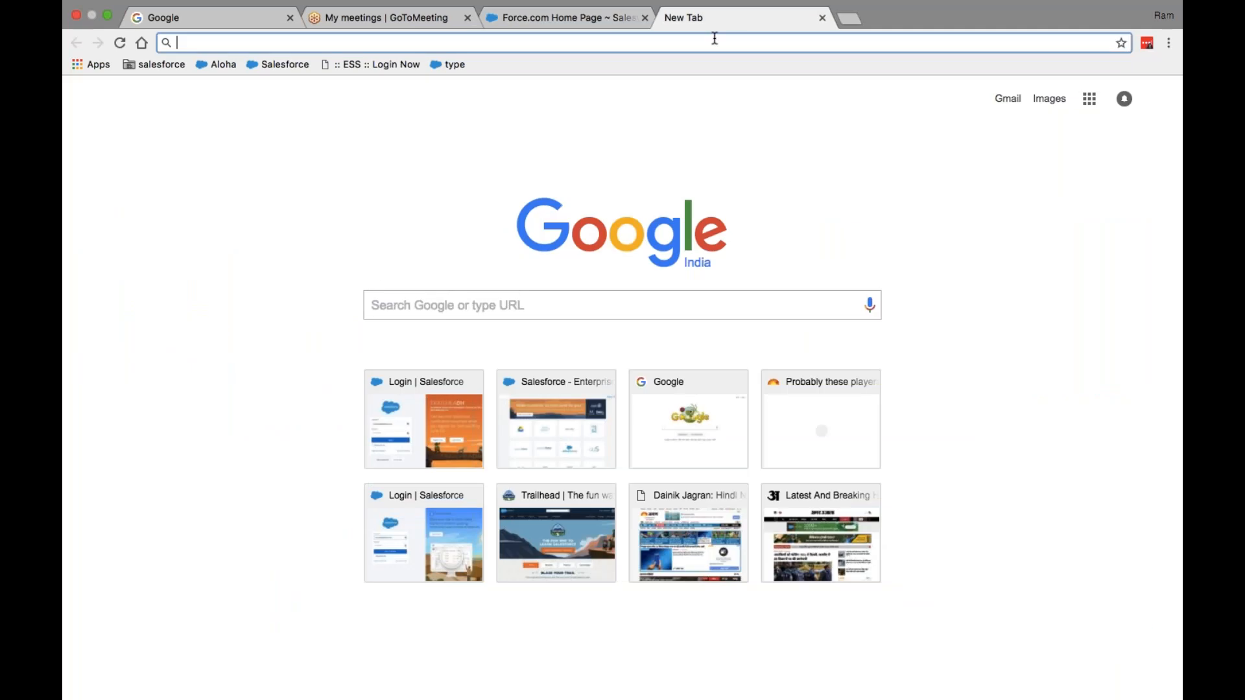
- Search Google for 'salesforce certification', open the Salesforce Certification site and start exam registration
text(salesforce)
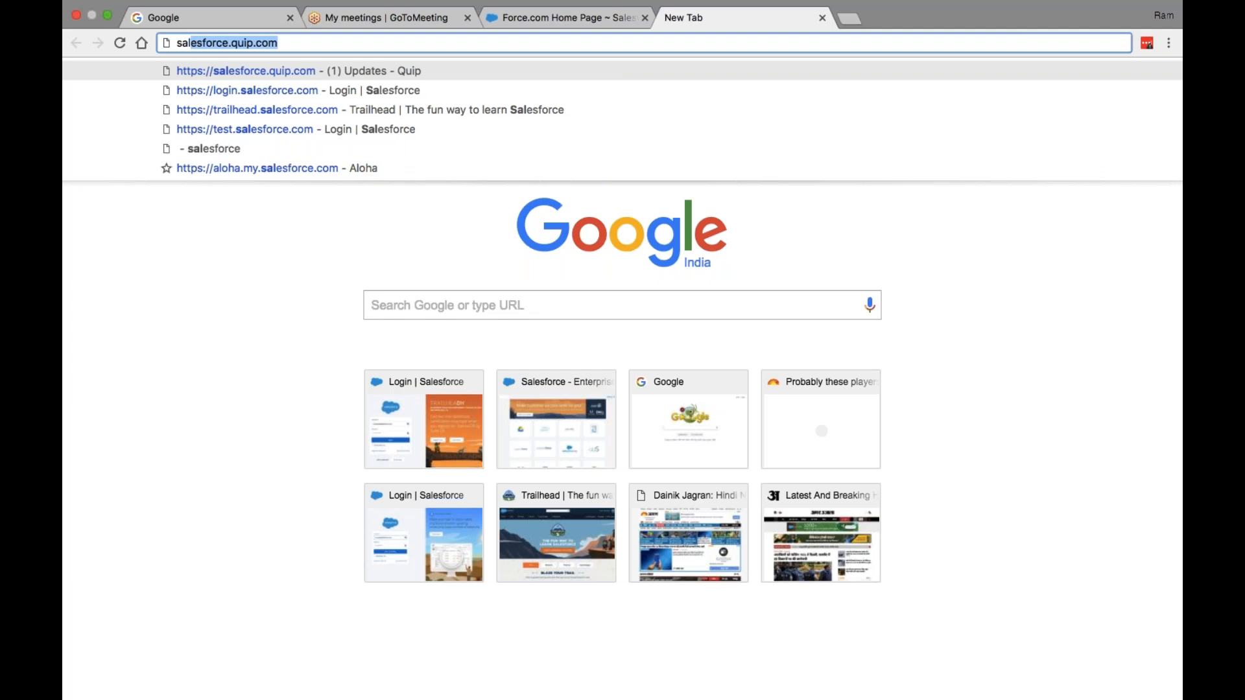
text( certification)
key(Return)
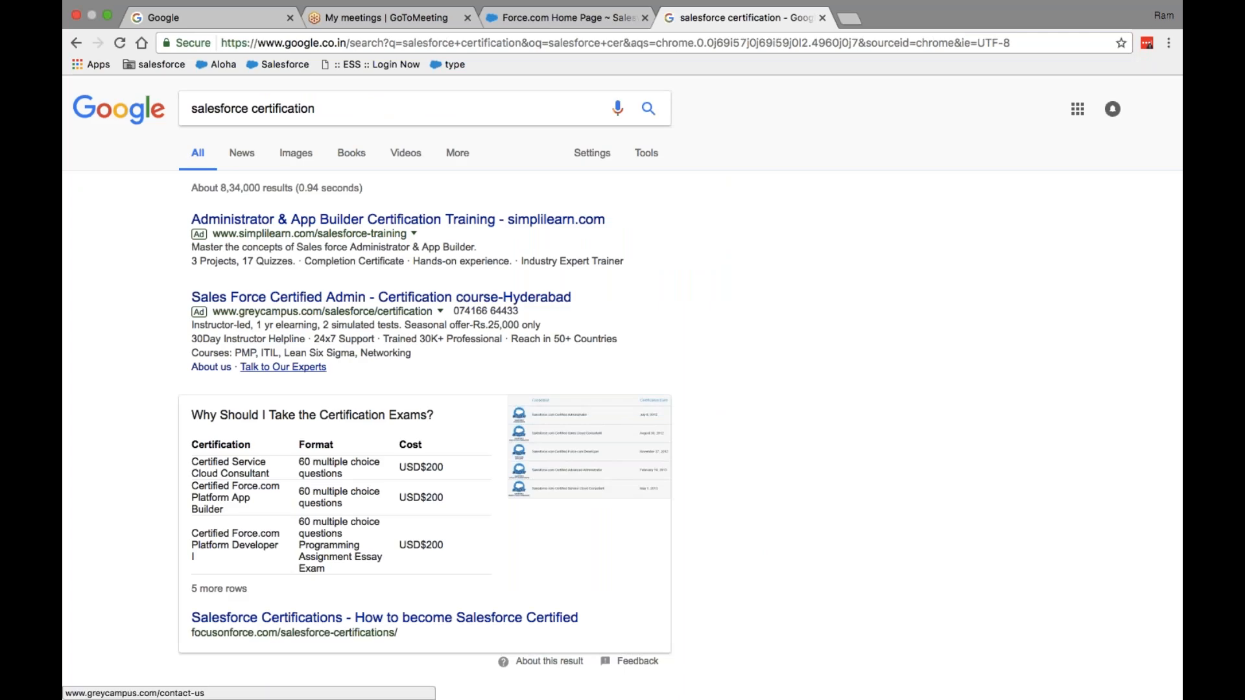
scroll(255, 507, down, 3)
click(258, 493)
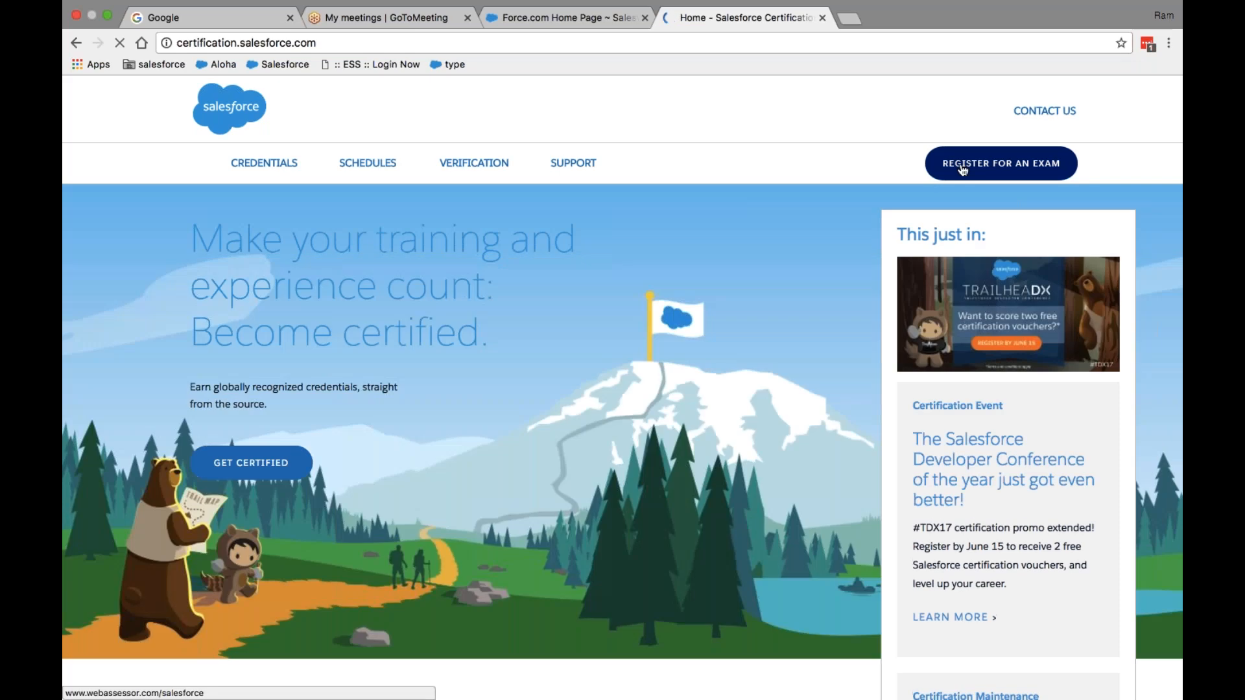
click(1001, 164)
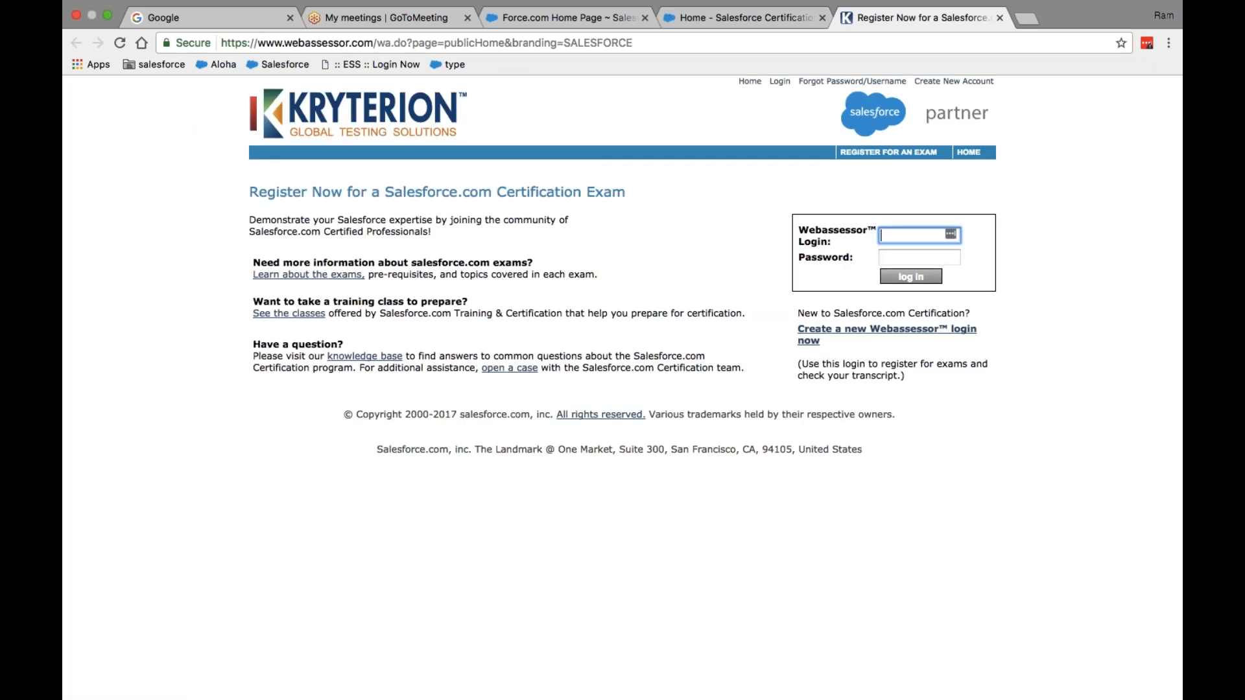
- Log in to Webassessor with the account's e-mail address and password
key(Tab)
text(••••••••••••)
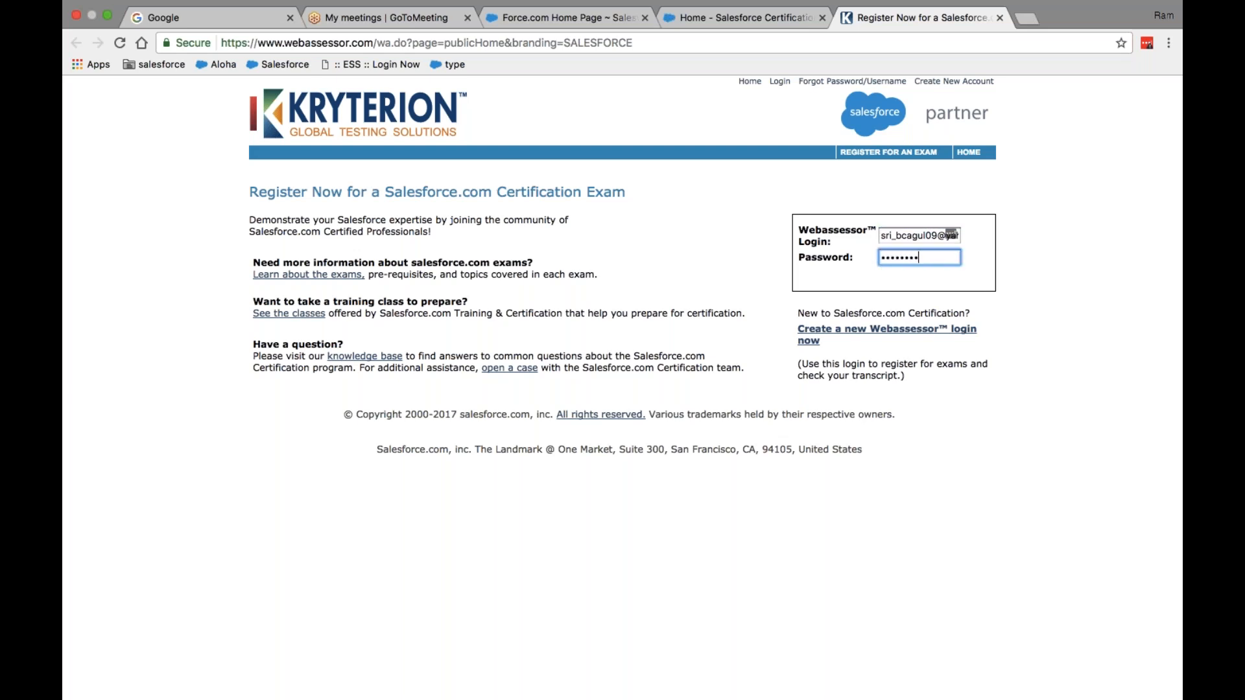
text(•••)
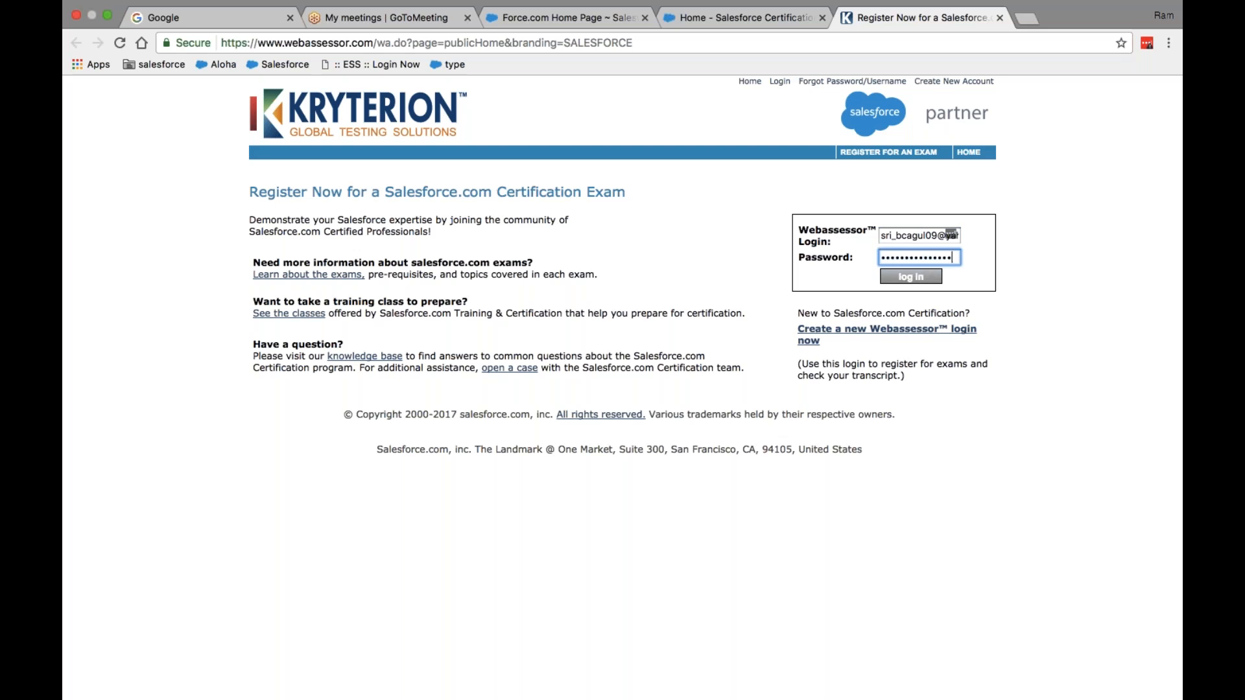
key(Return)
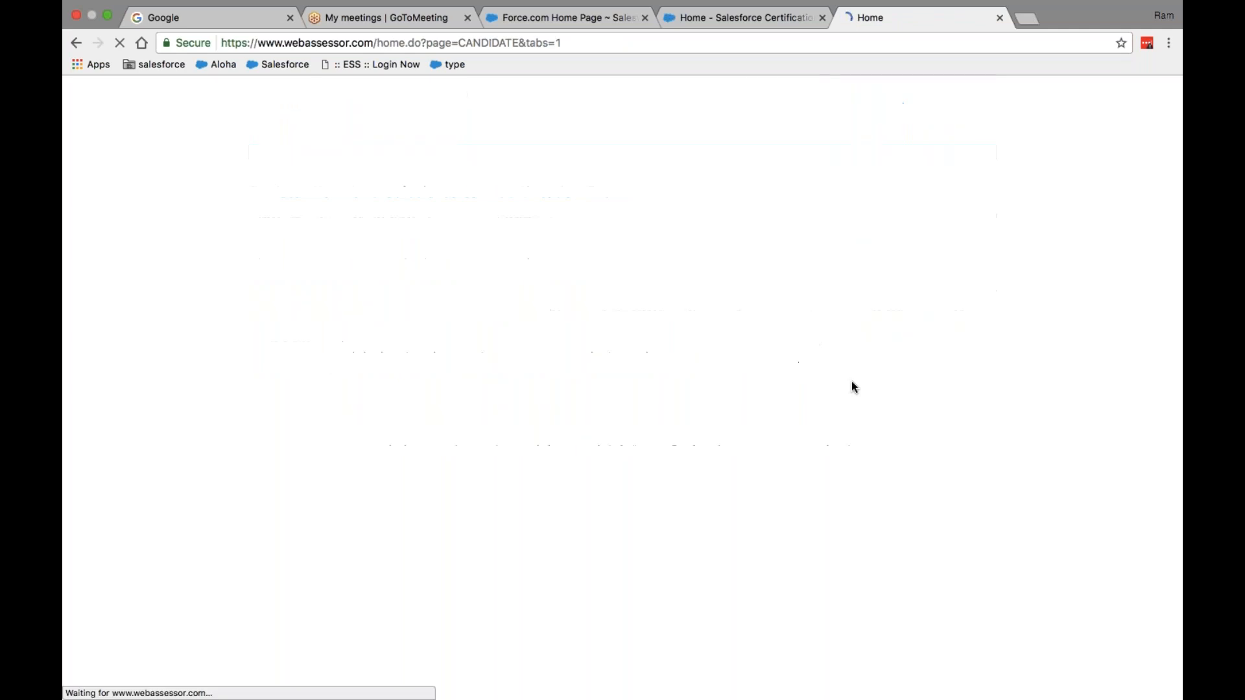
- Review Completed Exams, decline LastPass saving the login, and open the Winter '17 Administrator transcript
scroll(1049, 457, down, 5)
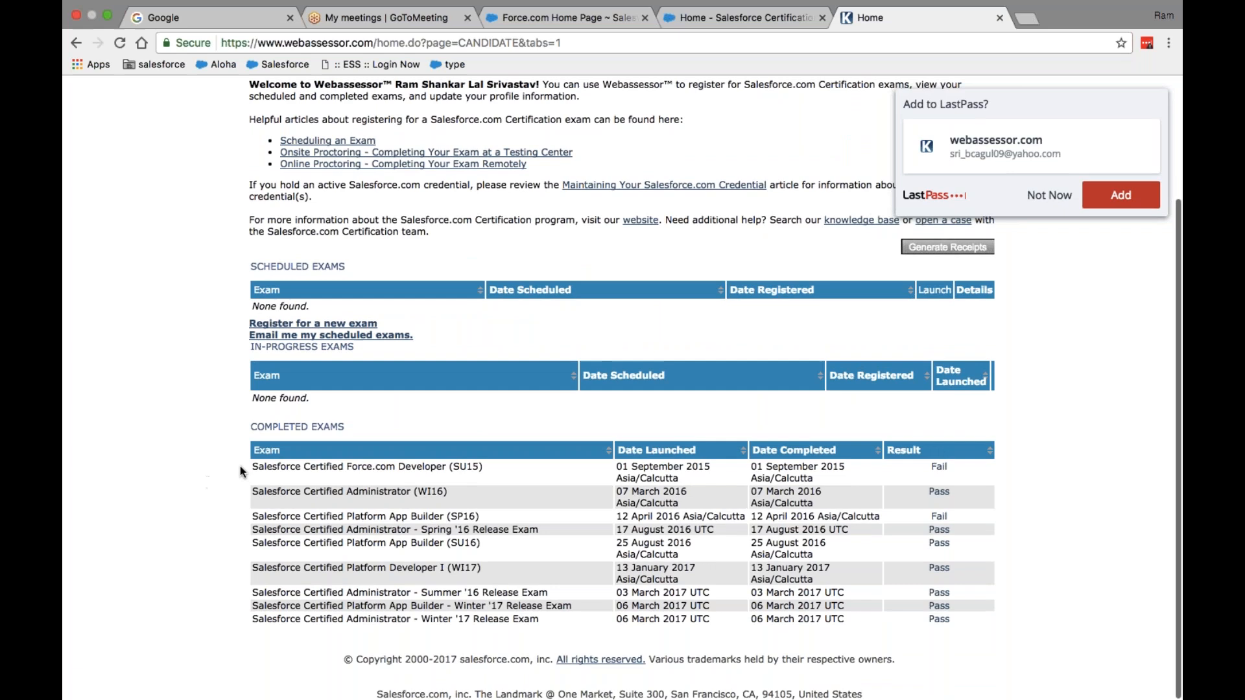
drag(244, 469, 1003, 626)
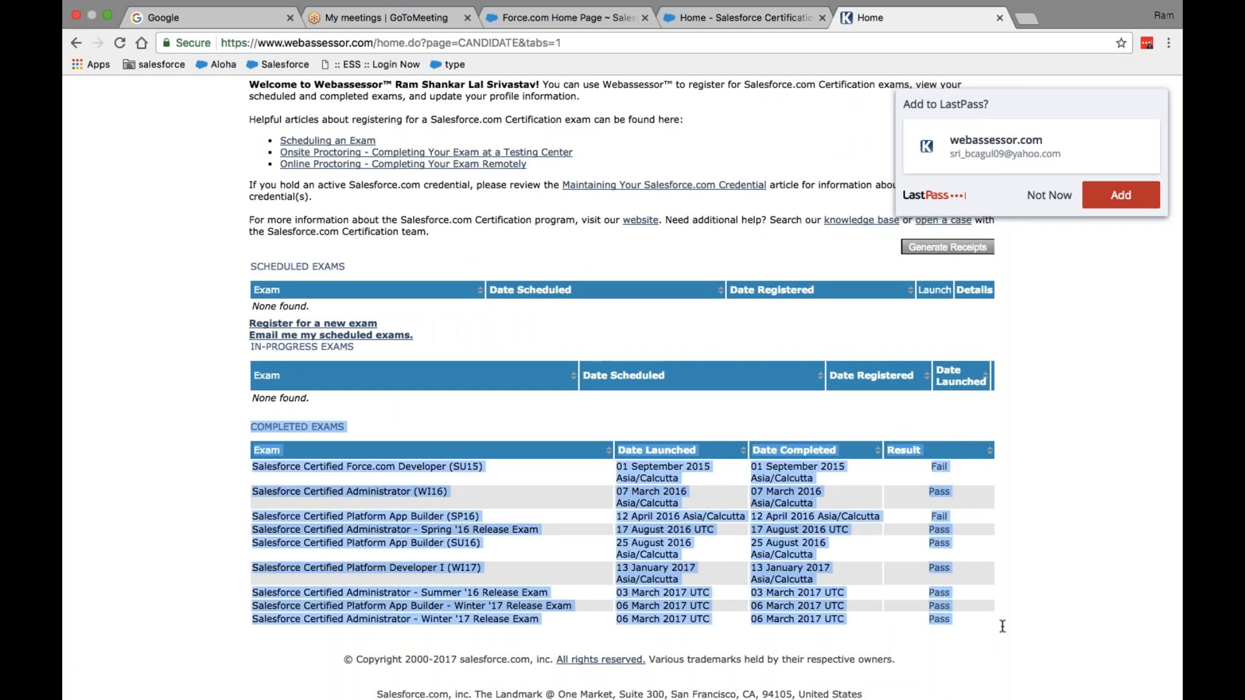
click(1064, 501)
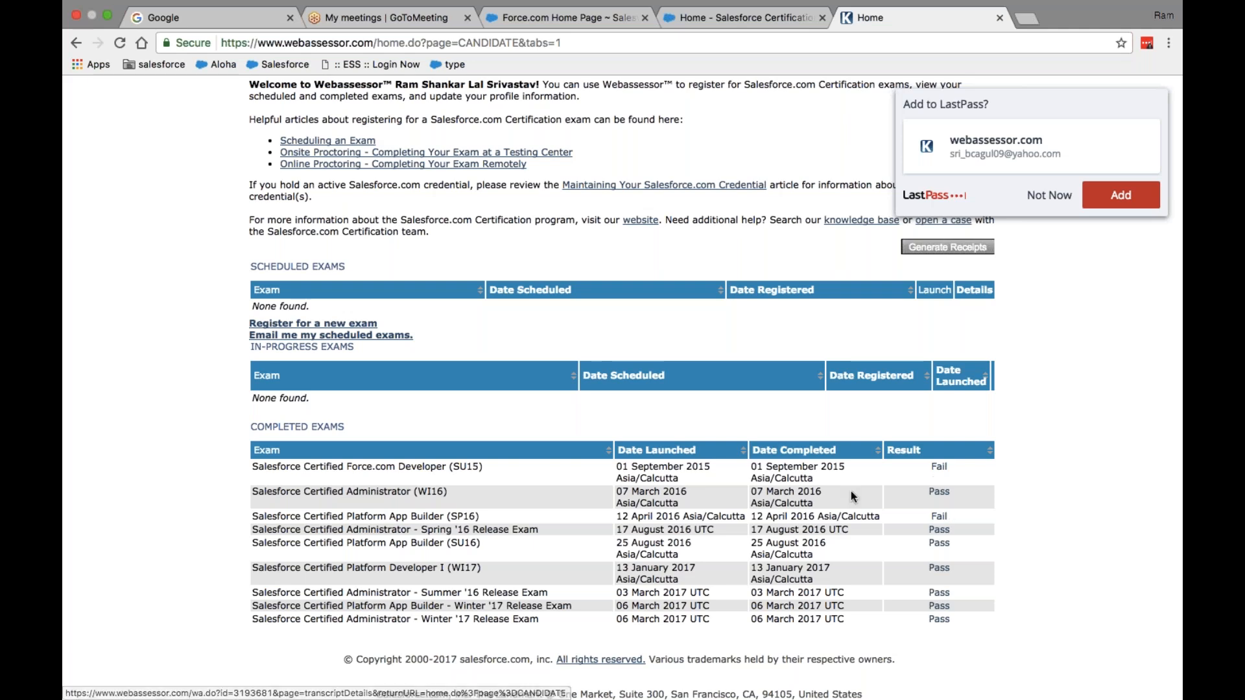
click(1045, 202)
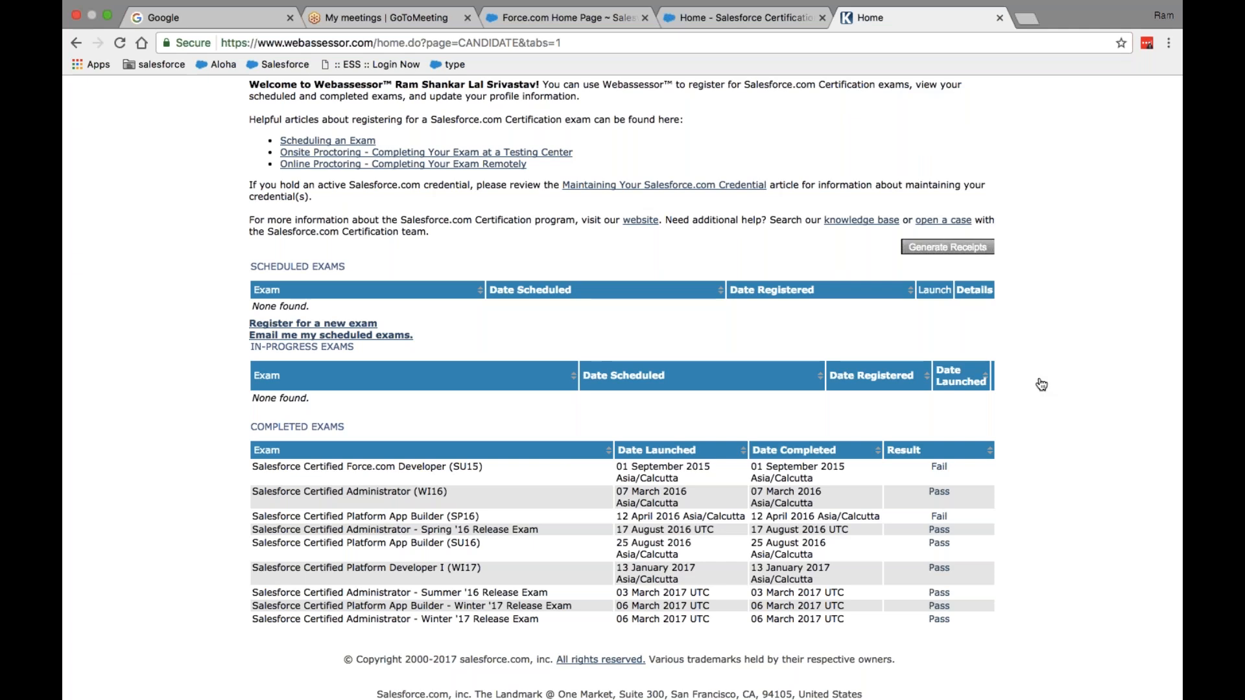
click(938, 620)
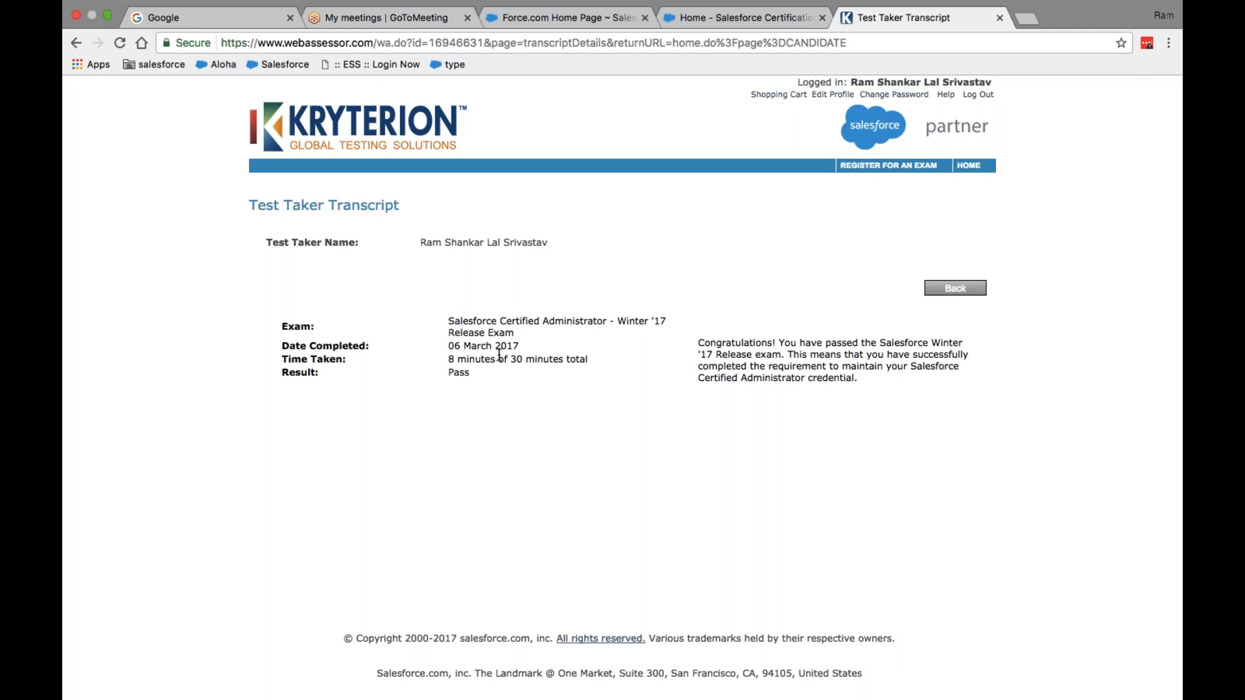
click(959, 290)
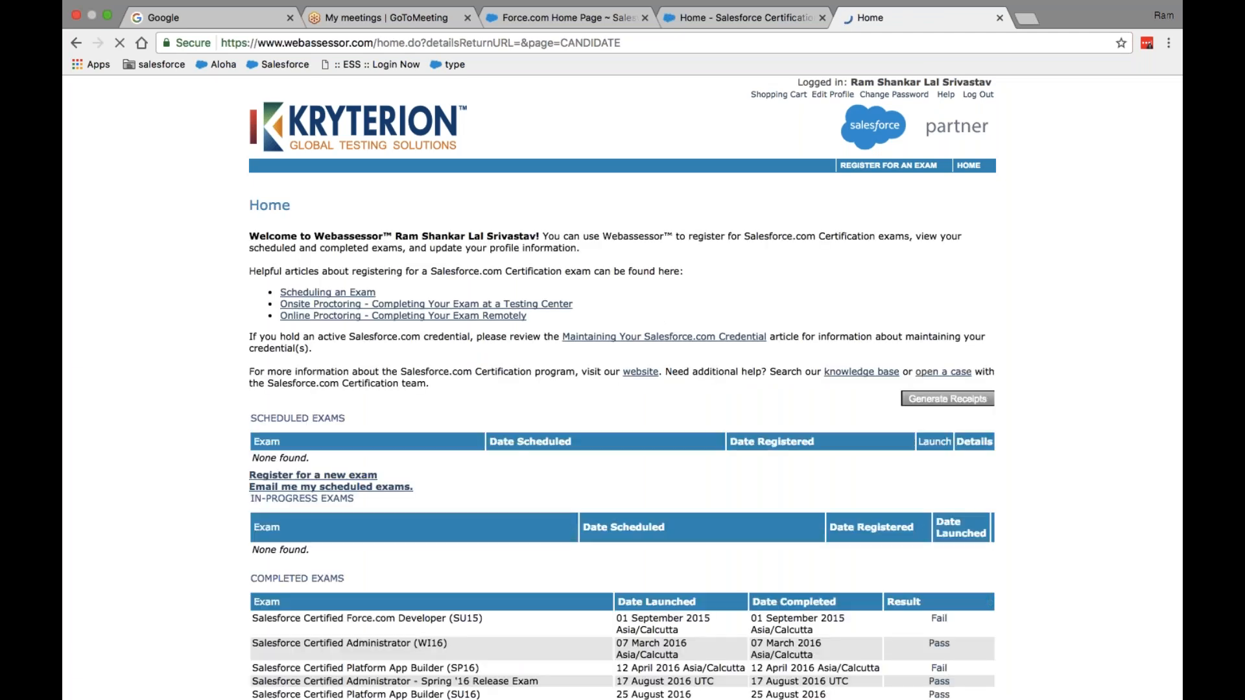
scroll(622, 389, down, 3)
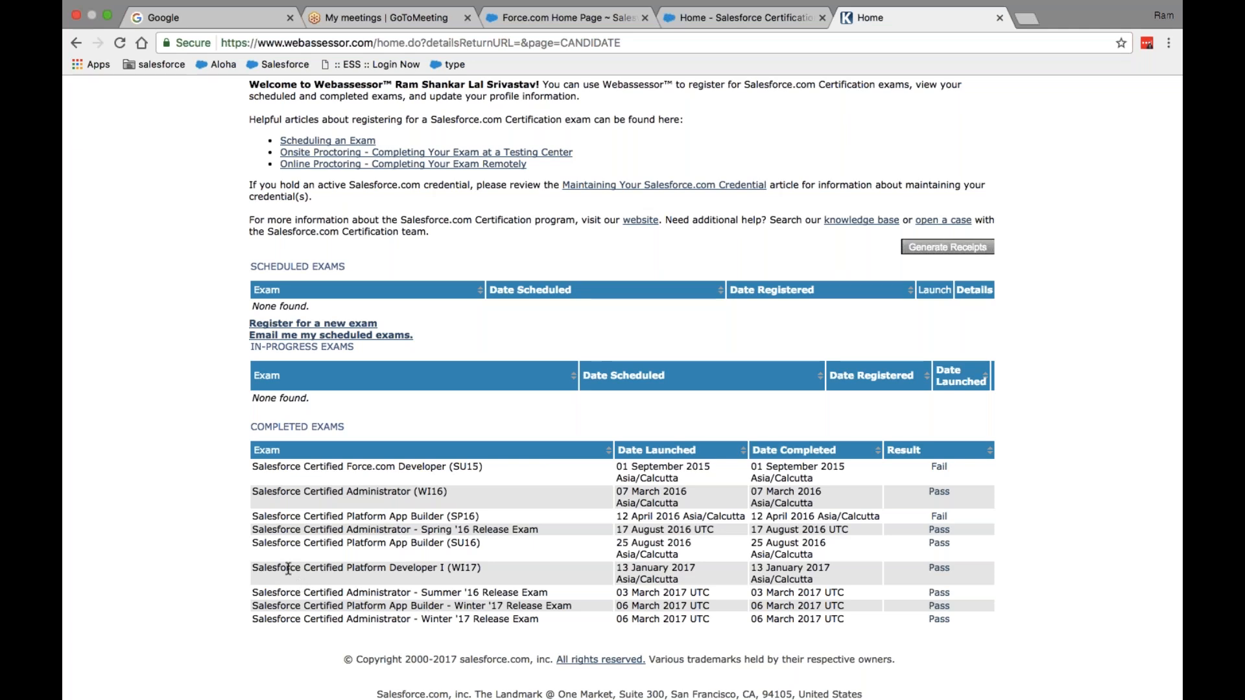
drag(260, 568, 501, 567)
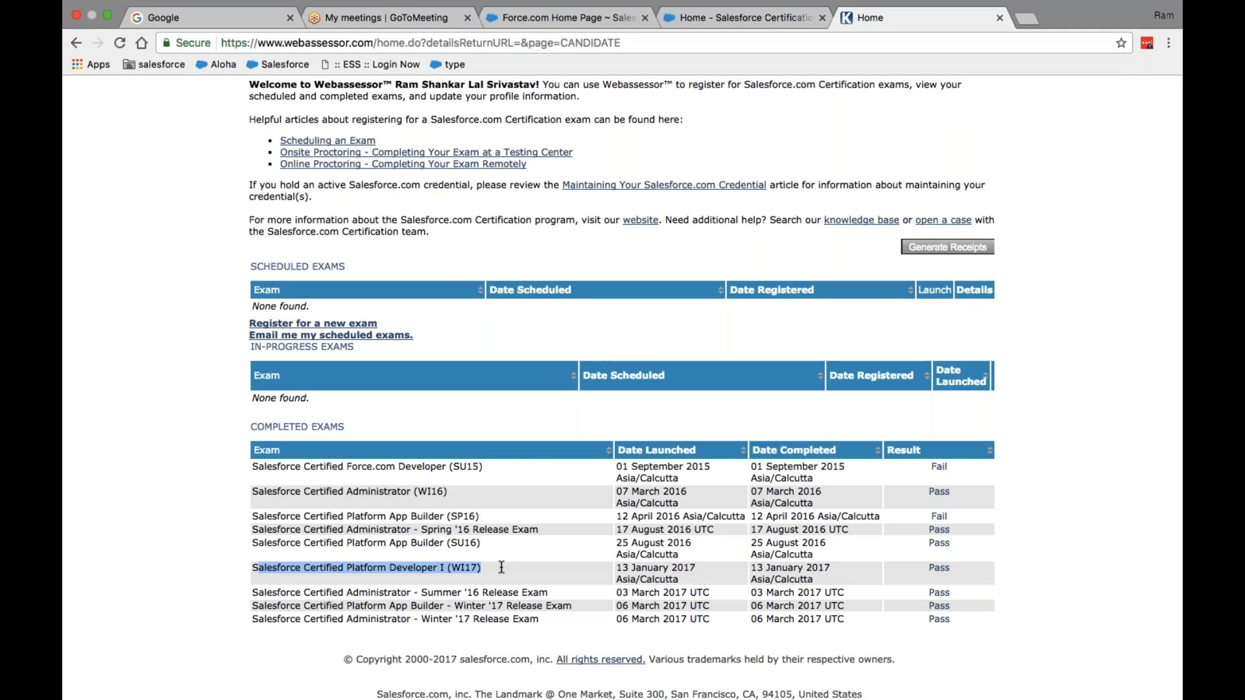
drag(447, 491, 247, 489)
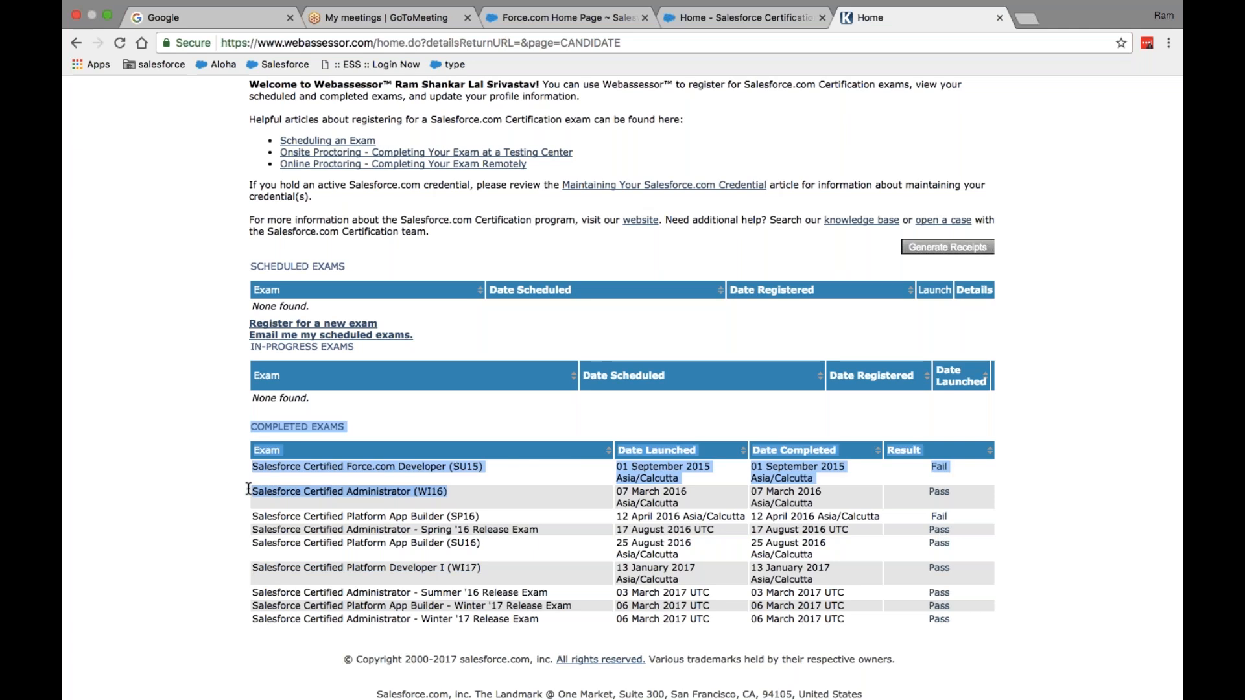
click(494, 496)
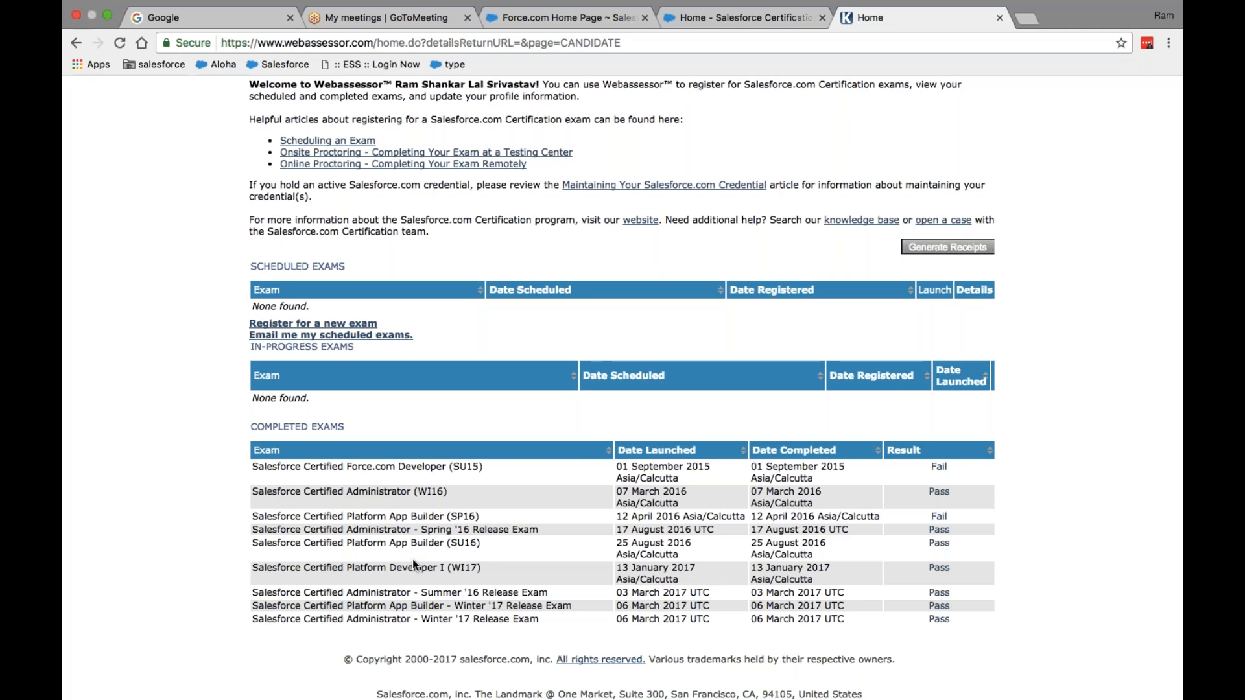
scroll(546, 507, up, 5)
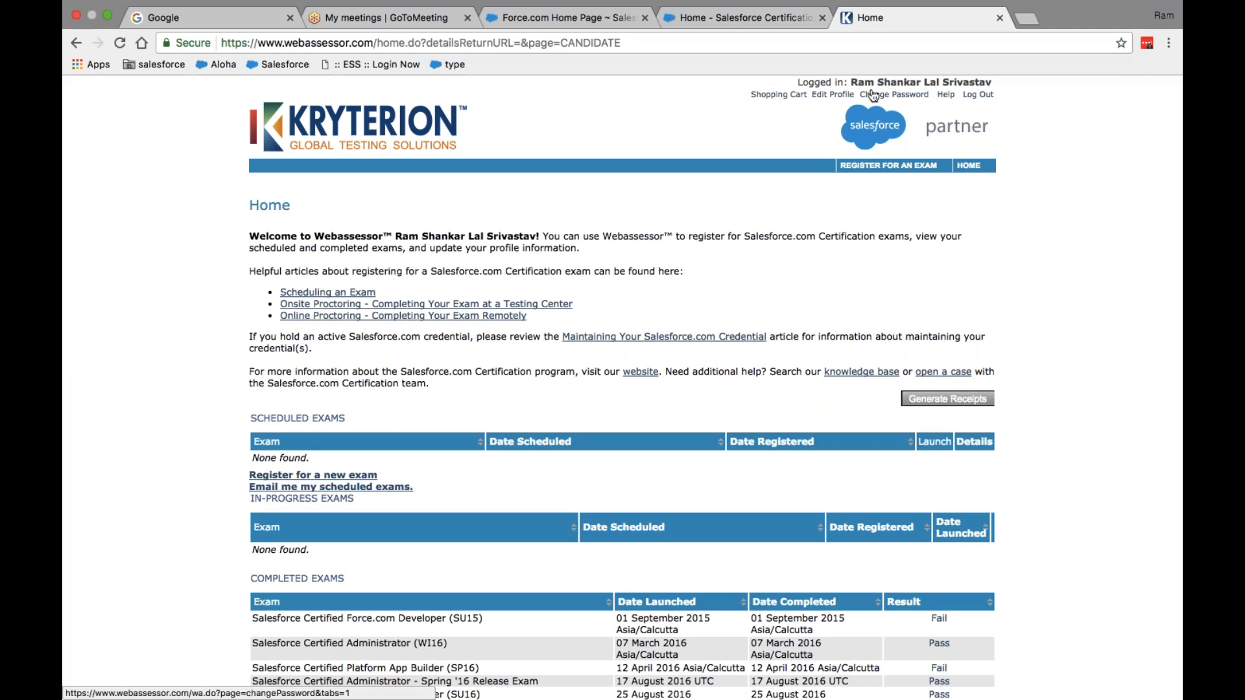
- Log out of Webassessor and close the logged-out tab
click(984, 98)
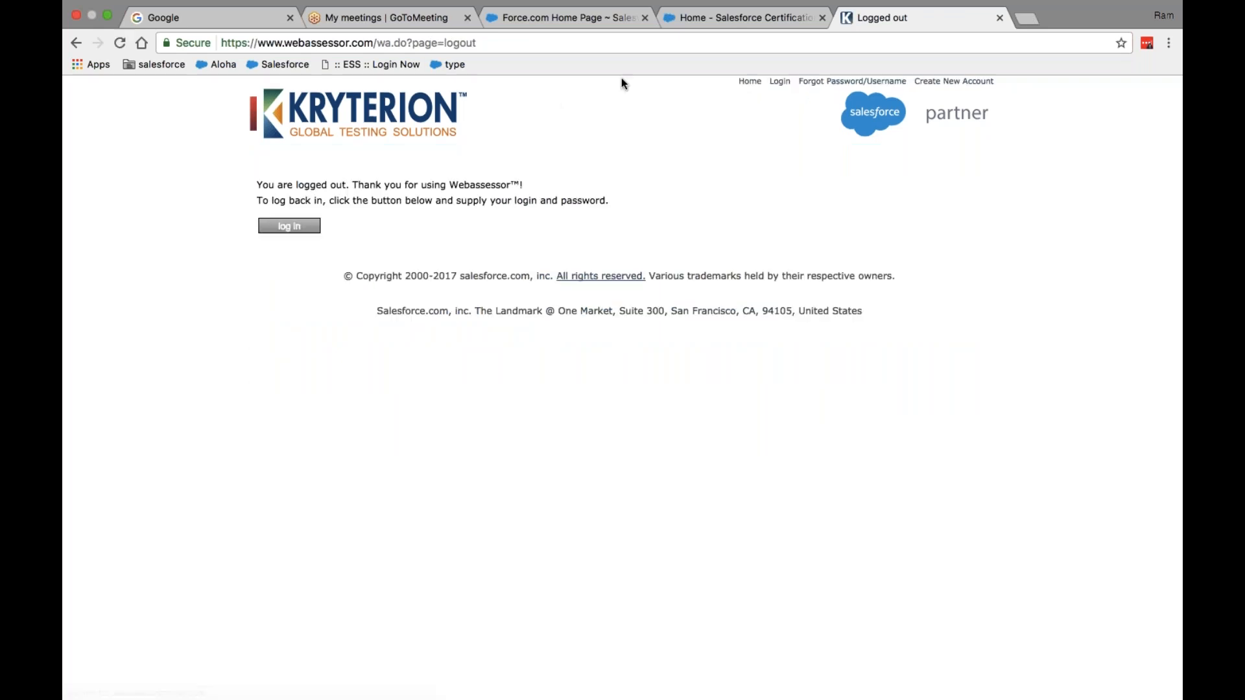
click(1001, 18)
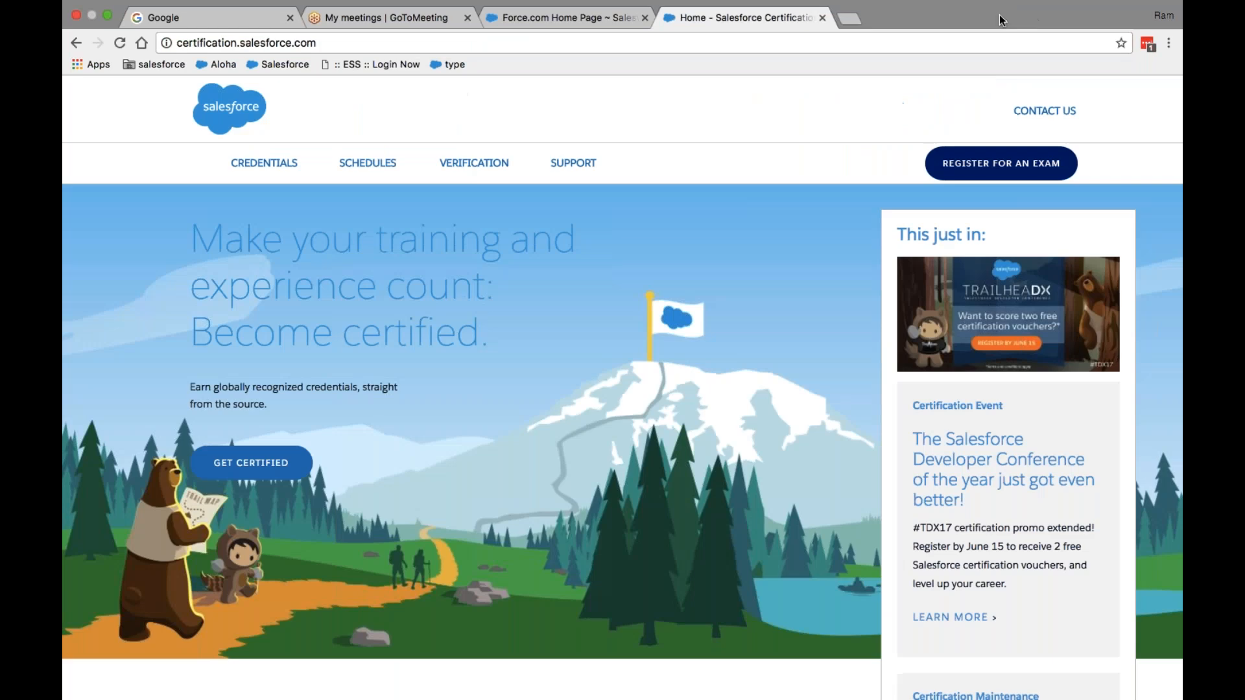
- Close the certification site and scroll the Force.com Home page down to its Quick Links
click(822, 18)
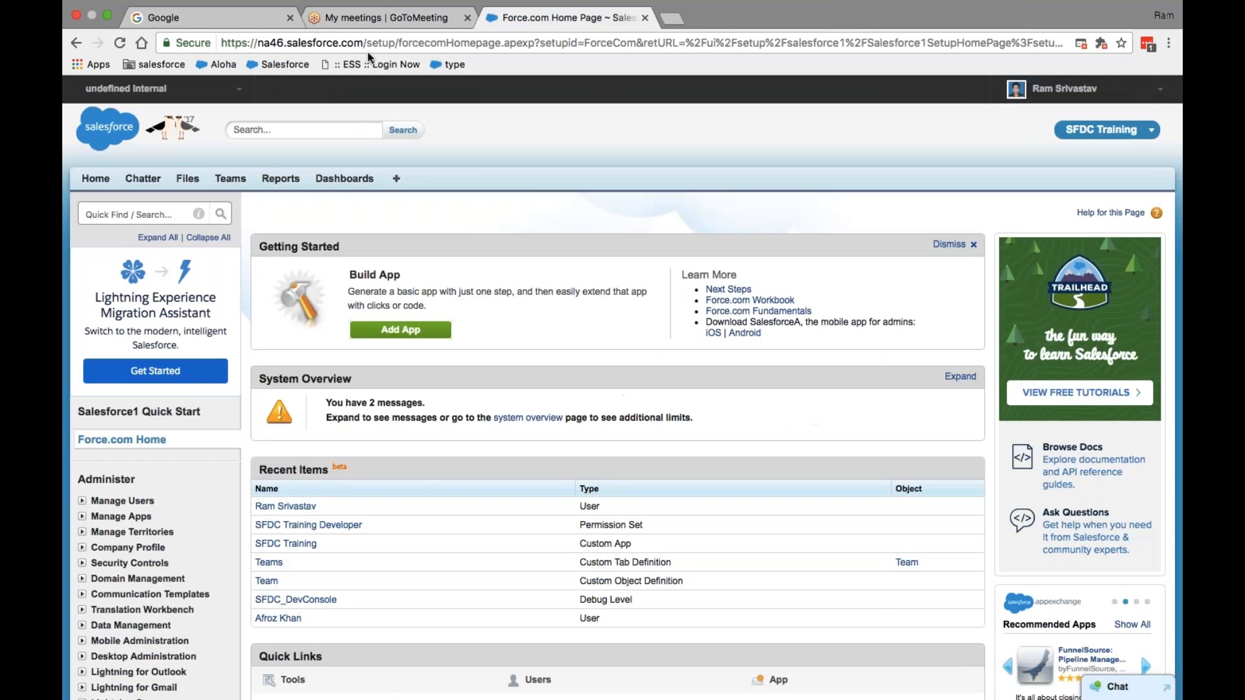
click(364, 24)
click(557, 19)
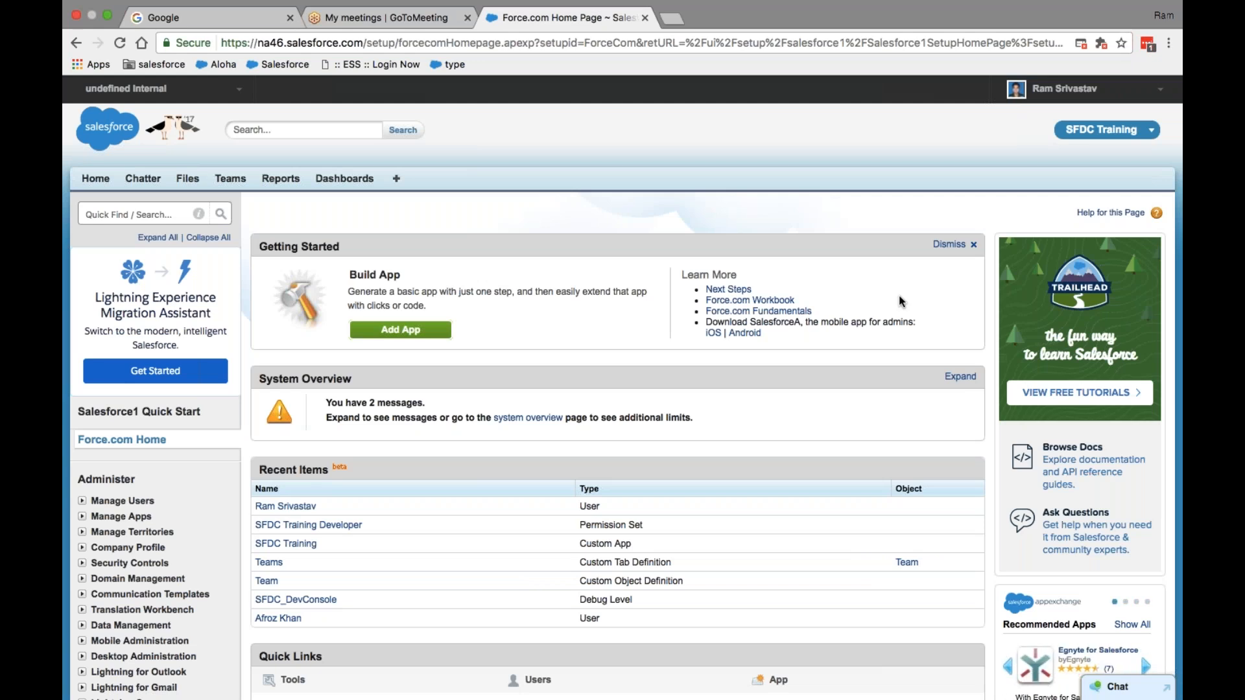
scroll(898, 294, down, 6)
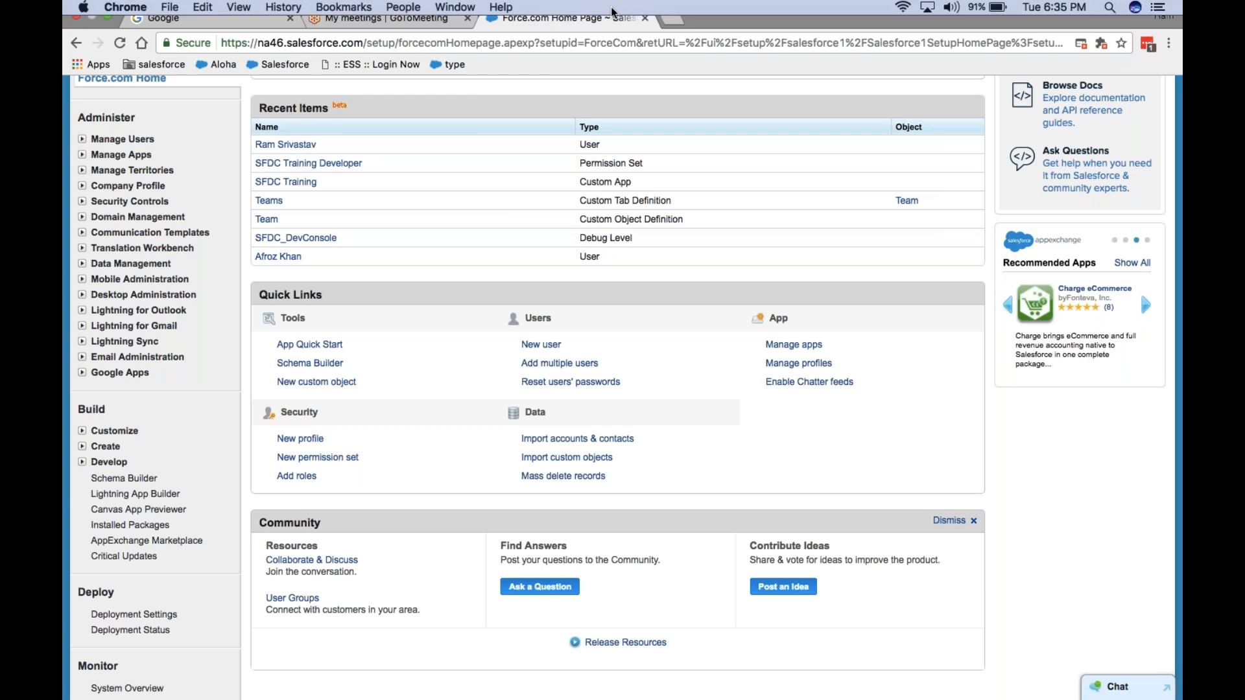
- Load developer.salesforce.com/signup in a new tab, then return to the Force.com setup tab
click(675, 36)
text(https)
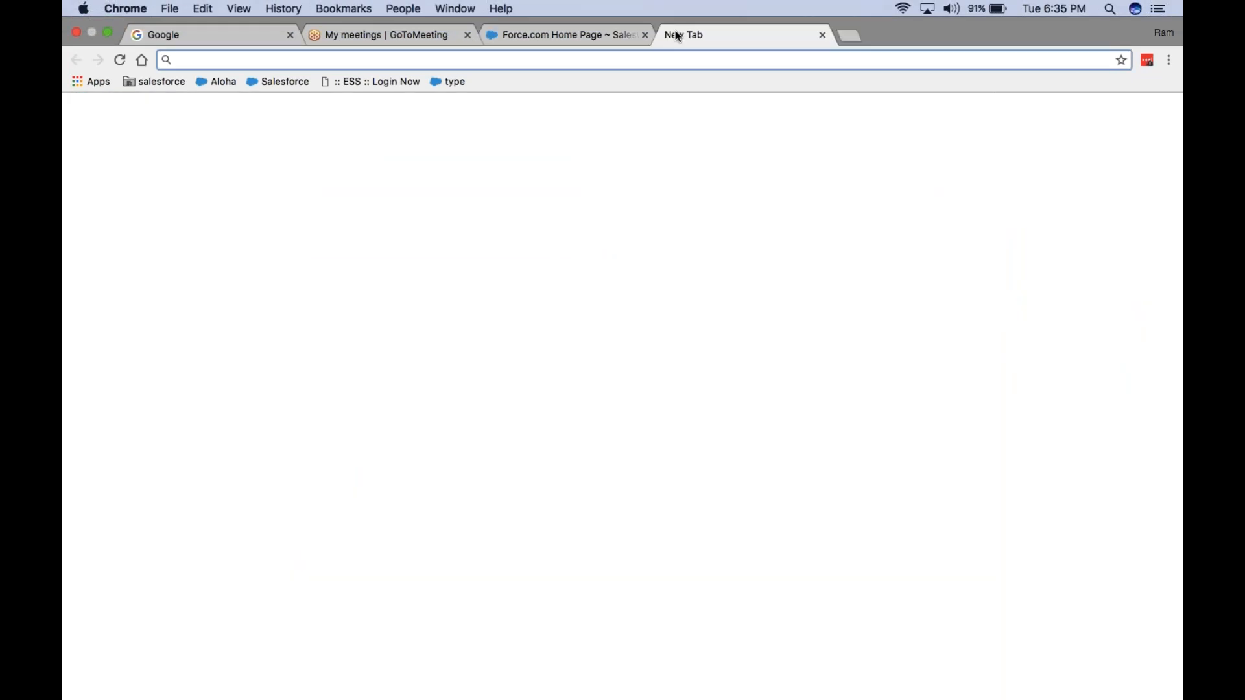
text(://developer.salesforce.com)
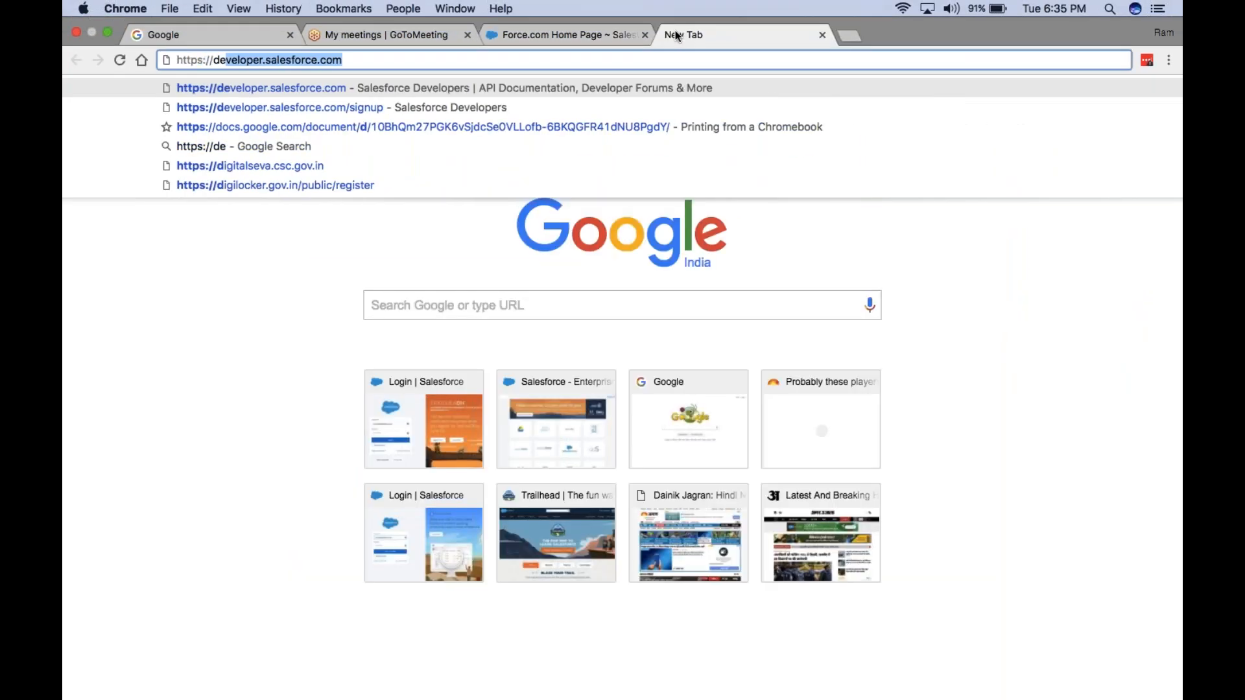
key(Right)
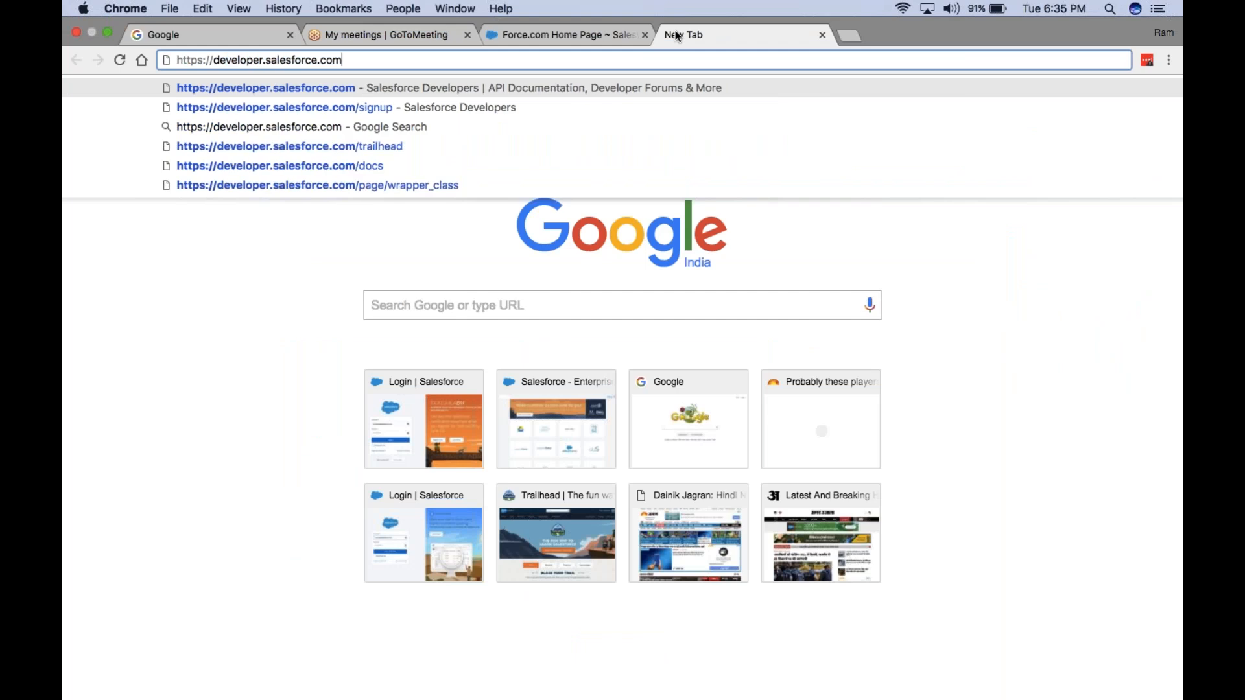
text(/sig)
key(Return)
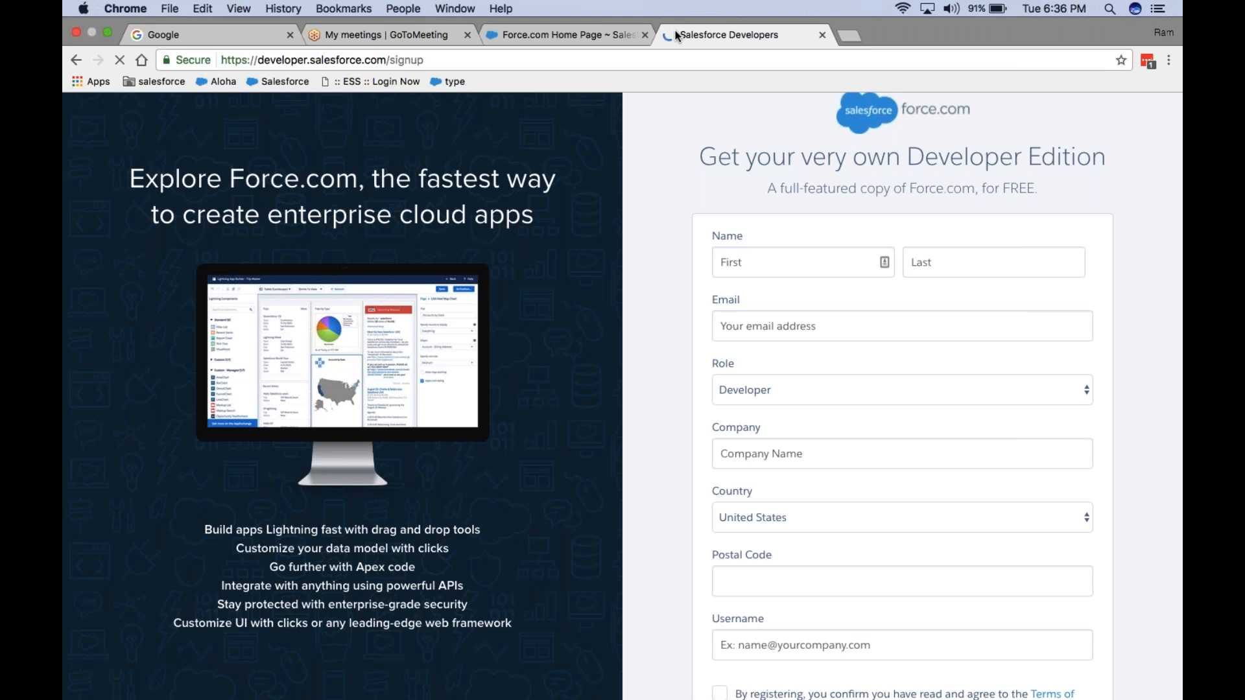
click(527, 34)
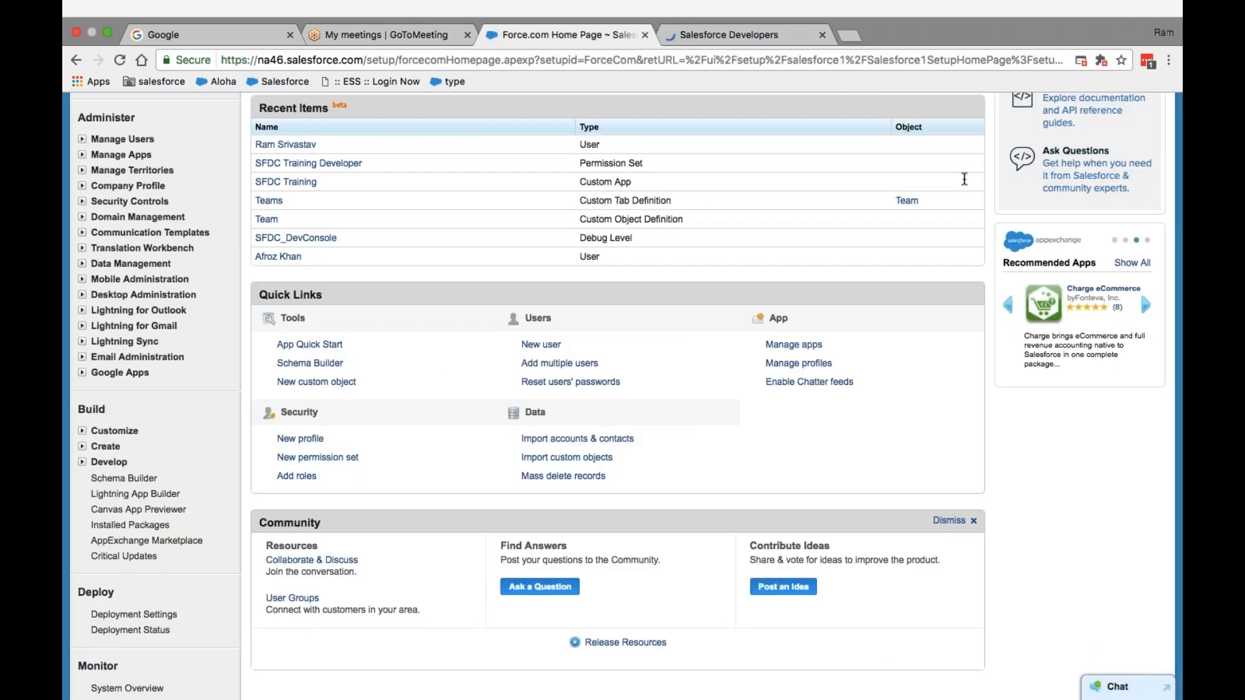
- Search setup Quick Find for 'sandbox', narrow it to 'san', then bring back the Developers signup tab
scroll(672, 251, down, 4)
scroll(673, 251, up, 9)
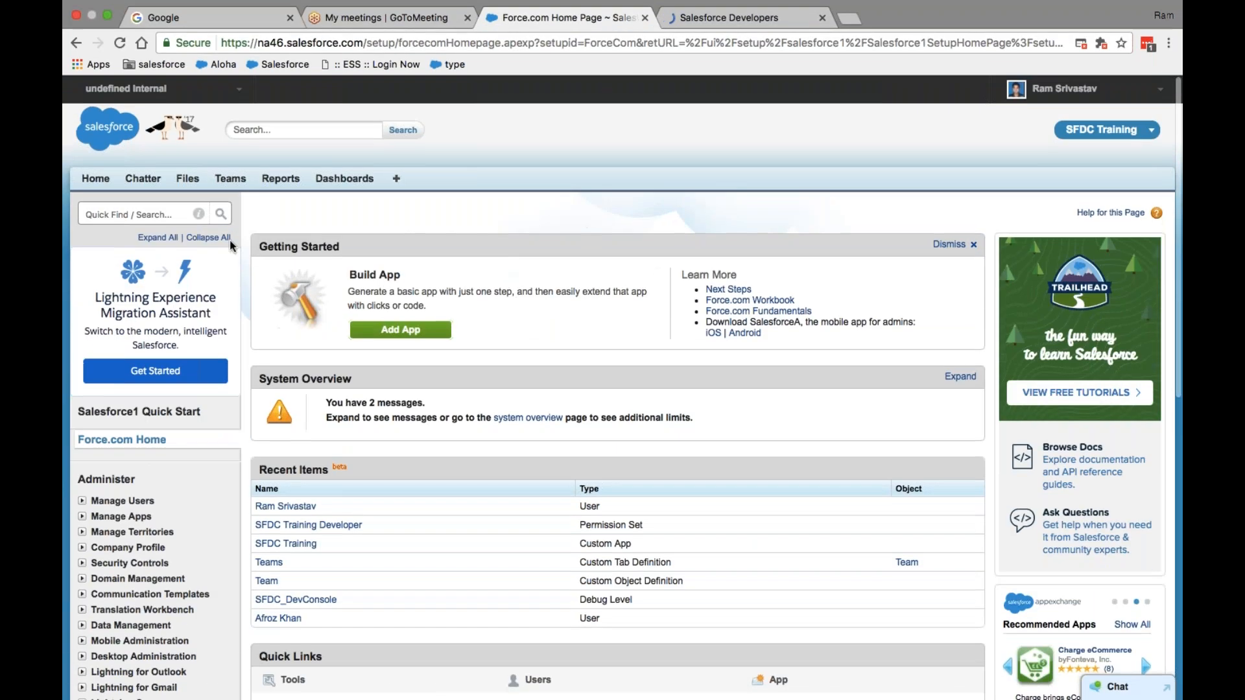
click(148, 217)
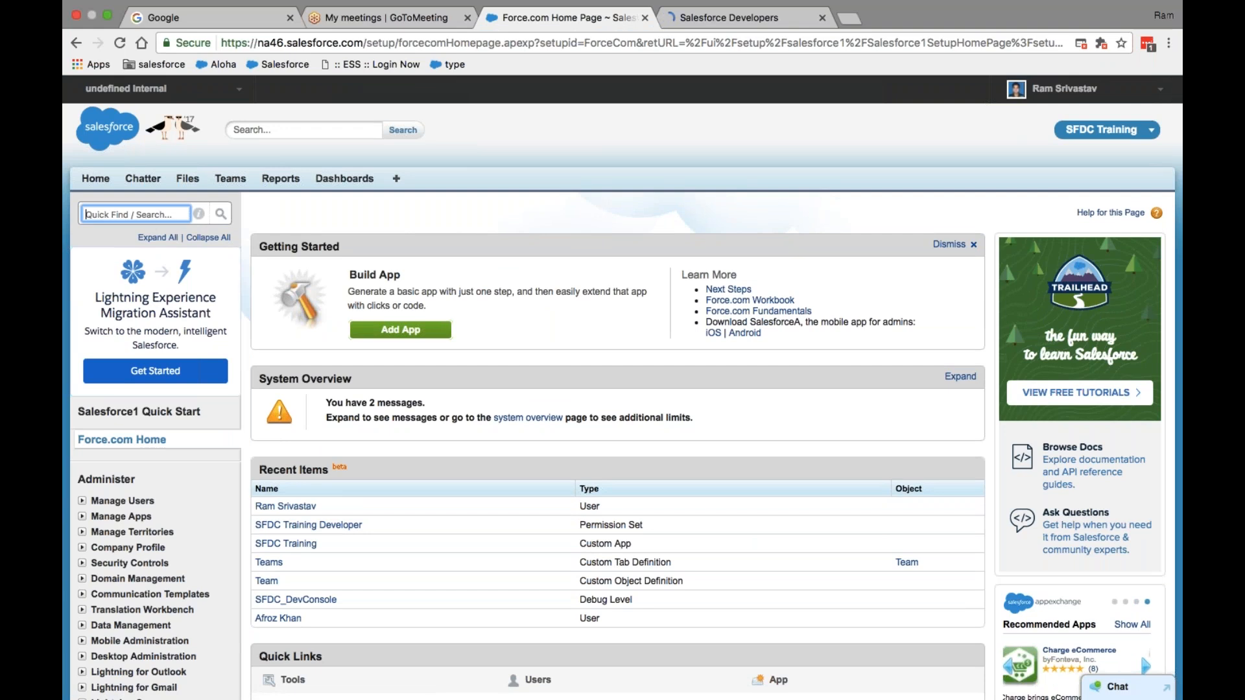
text(sandbox)
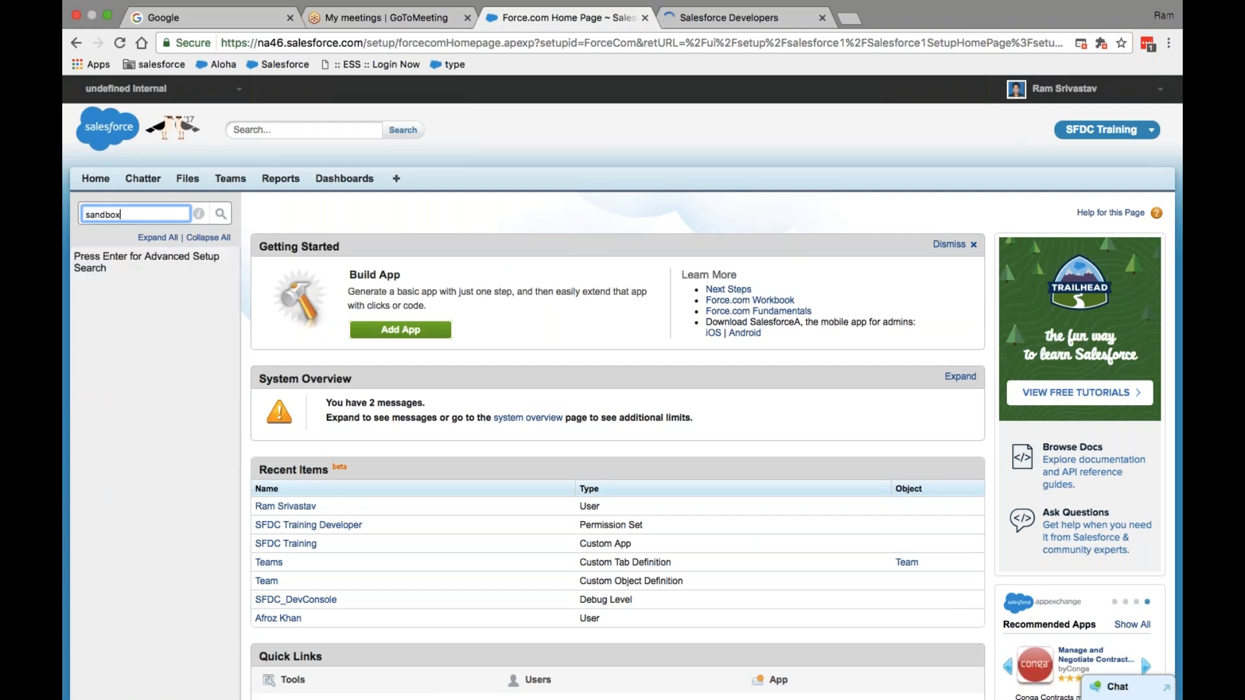
key(BackSpace)
key(BackSpace)
key(BackSpace)
key(BackSpace)
key(BackSpace)
key(BackSpace)
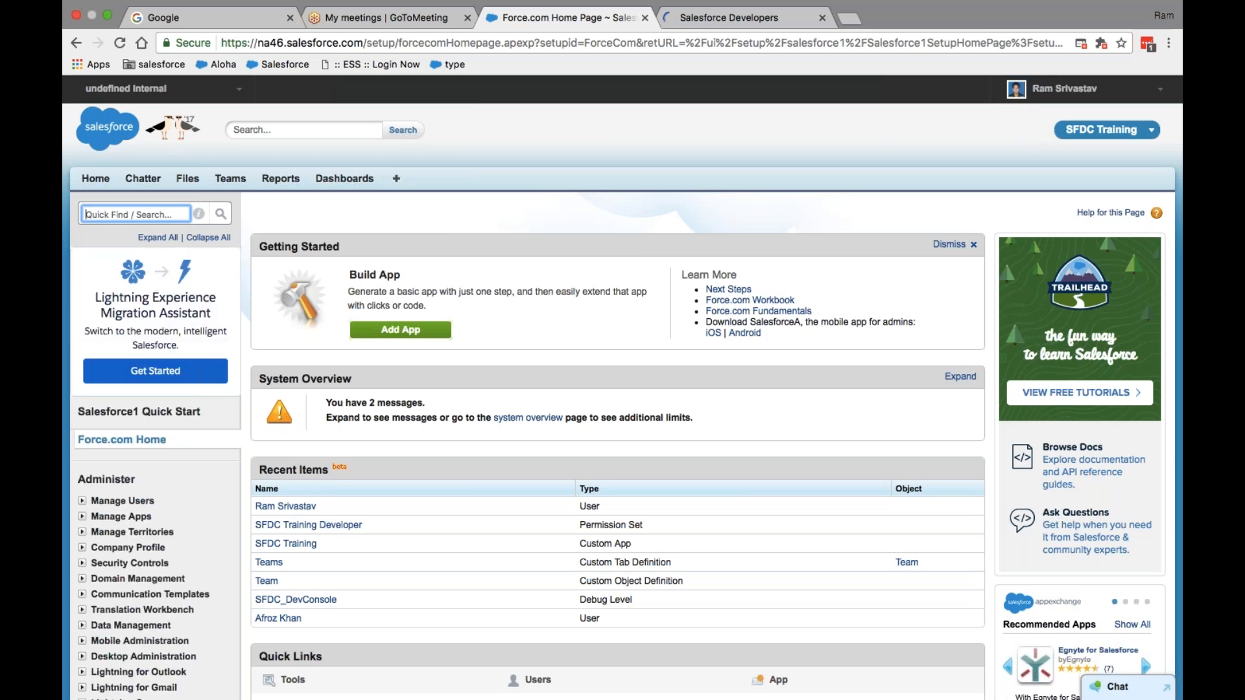
text(san)
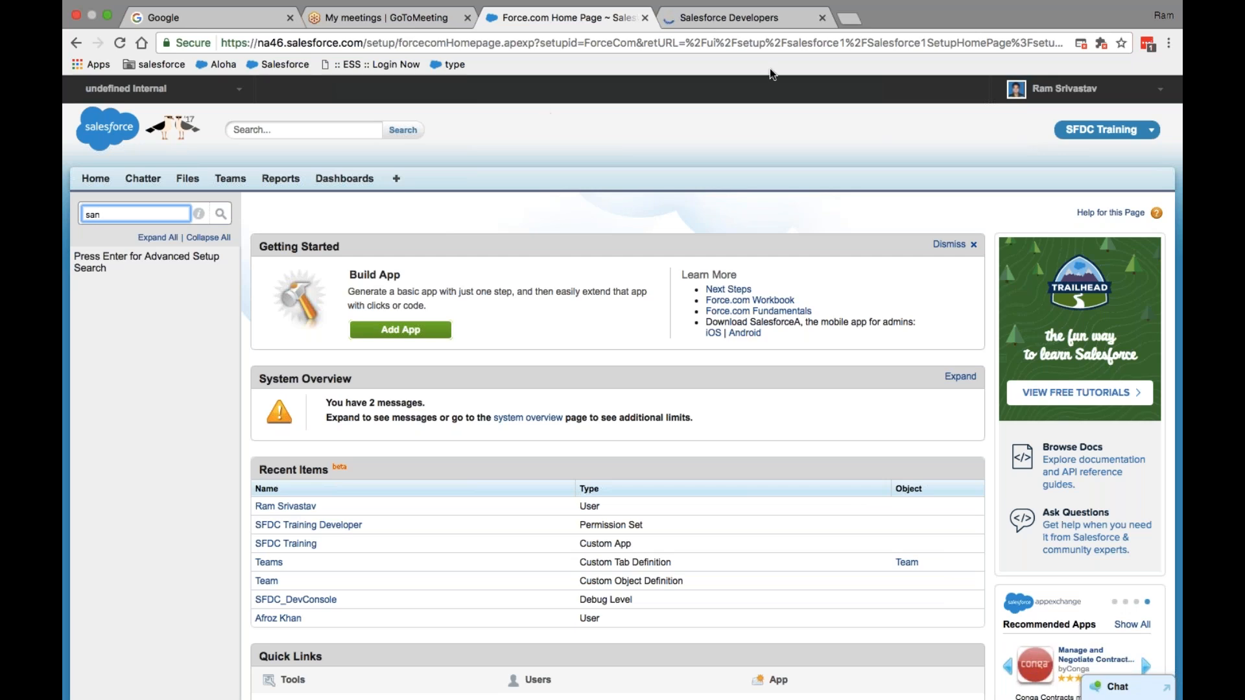
click(744, 20)
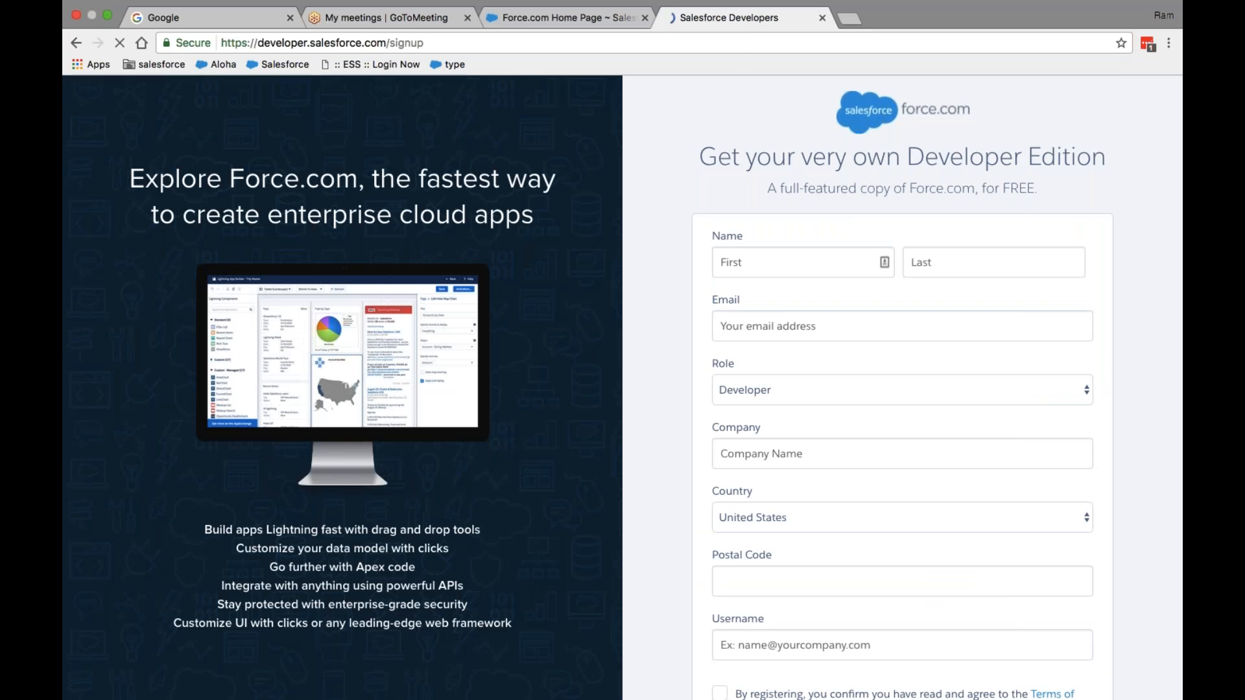
- Scroll through the Developer Edition signup form, then return to the Force.com Home setup tab
scroll(933, 389, down, 3)
scroll(934, 389, up, 2)
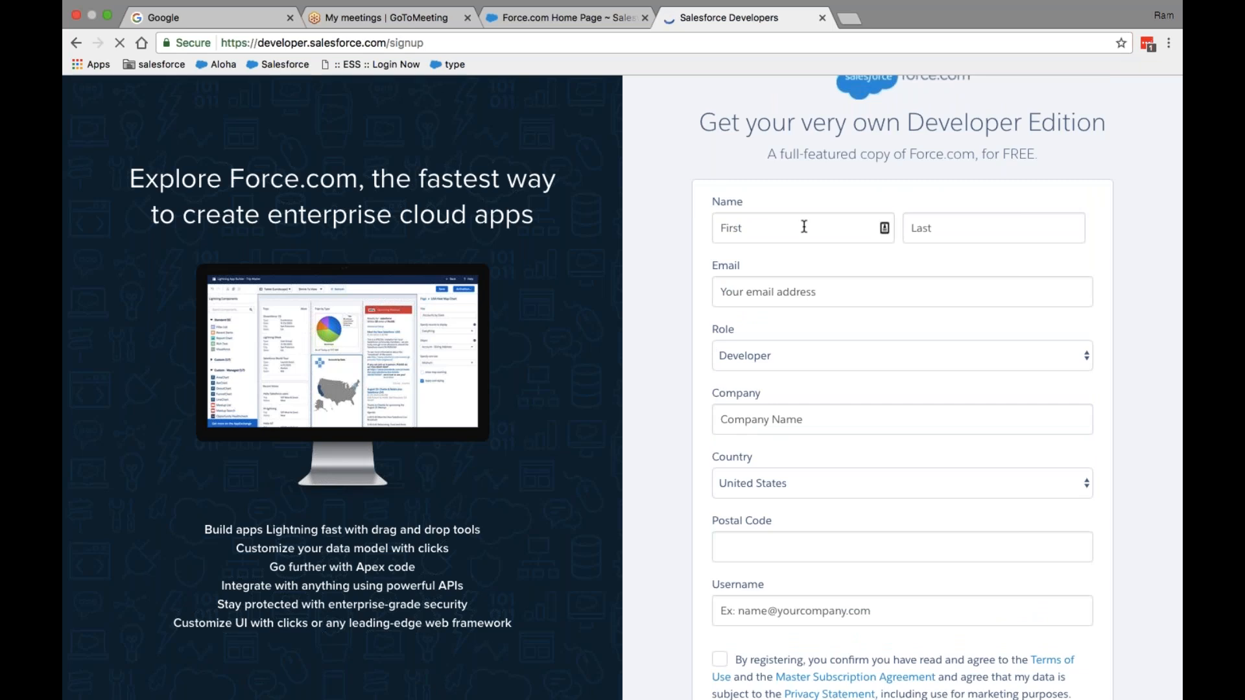
scroll(913, 338, down, 2)
scroll(914, 339, down, 4)
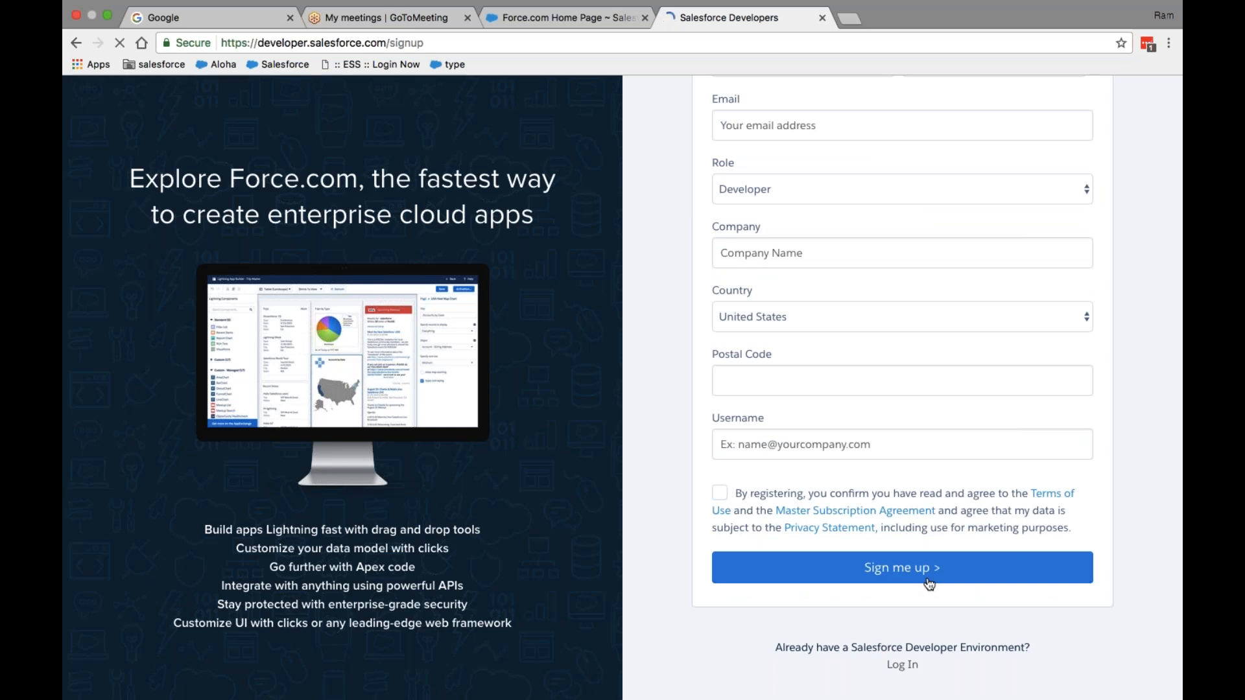
click(567, 21)
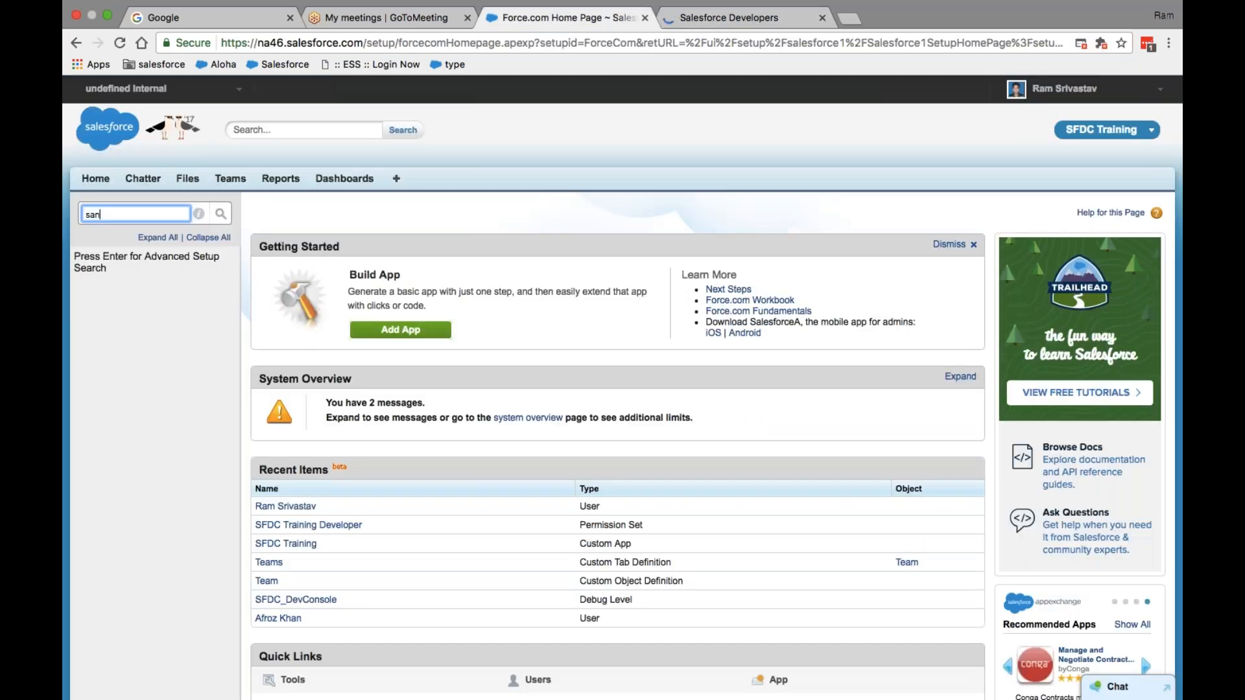
- From Setup, launch the Lightning Experience Migration Assistant via Get Started
click(1131, 95)
click(1042, 144)
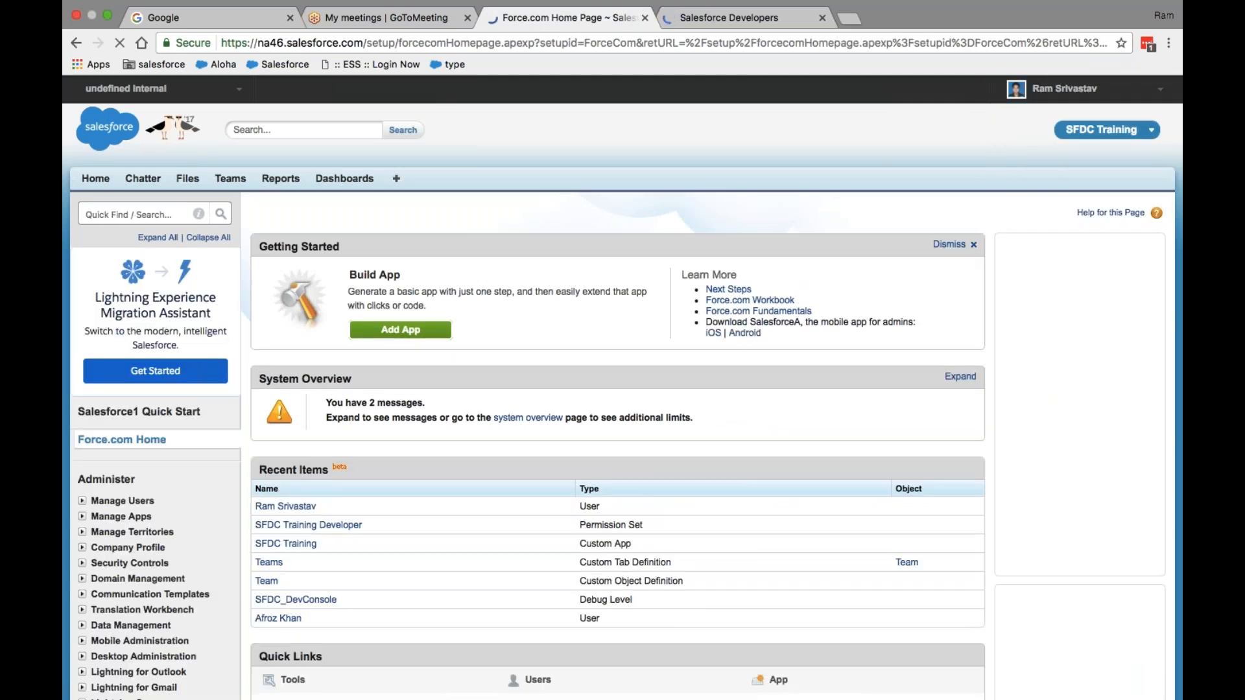
click(139, 379)
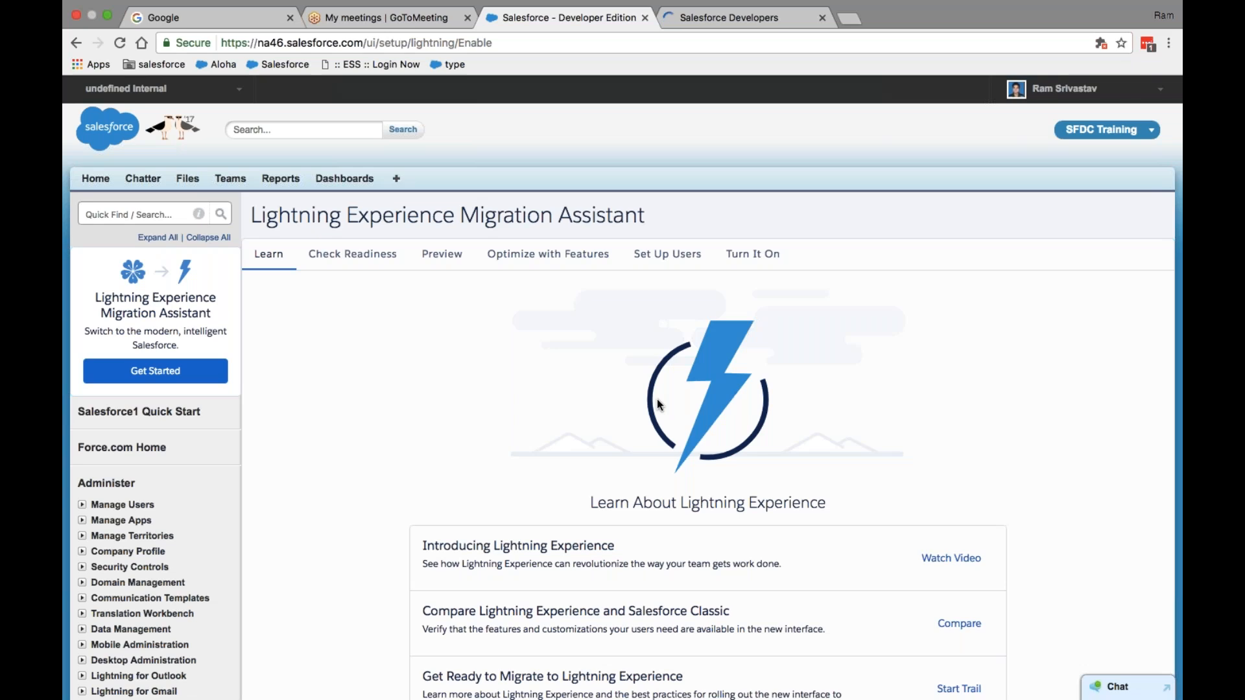
- Open the Lightning migration trail on Trailhead, close it, and return to the assistant's Learn step
scroll(656, 400, down, 10)
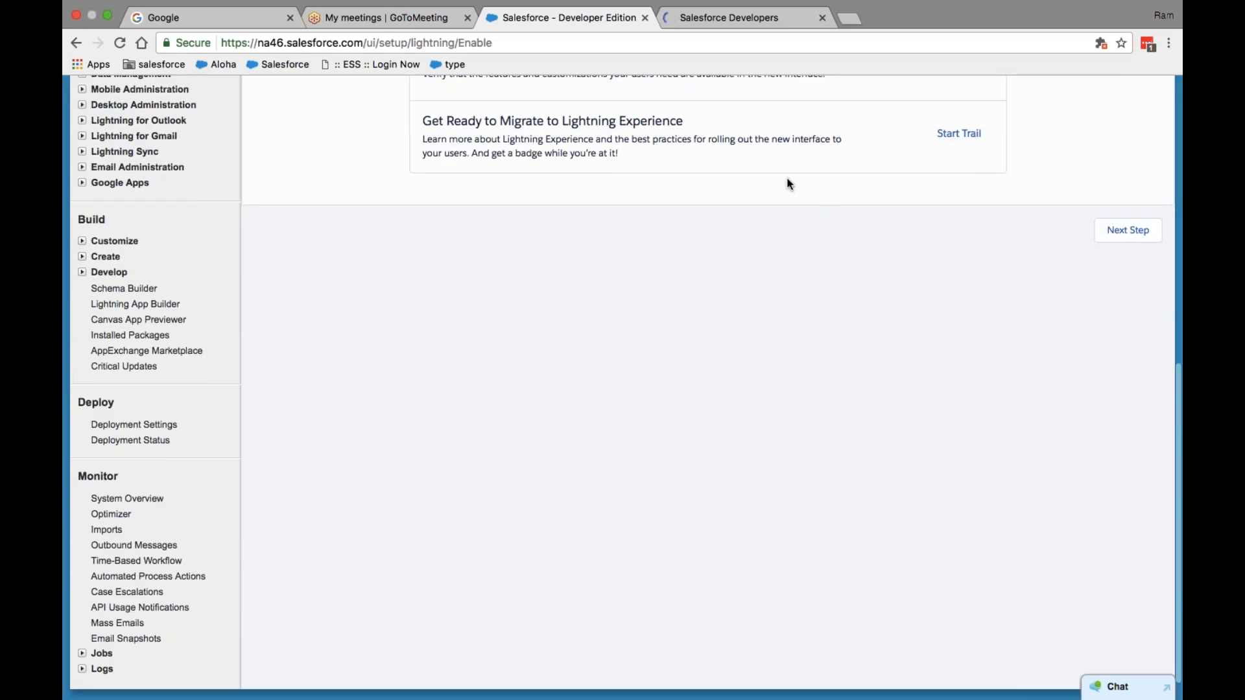
click(958, 133)
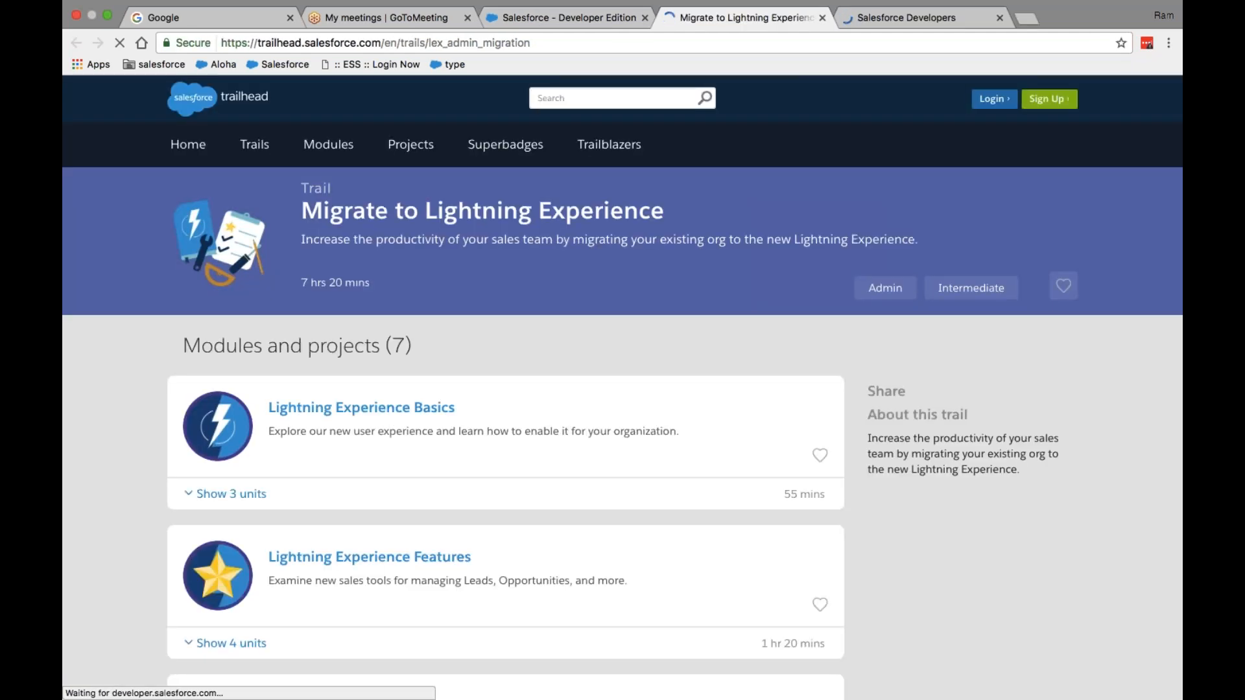
click(822, 18)
scroll(636, 98, up, 5)
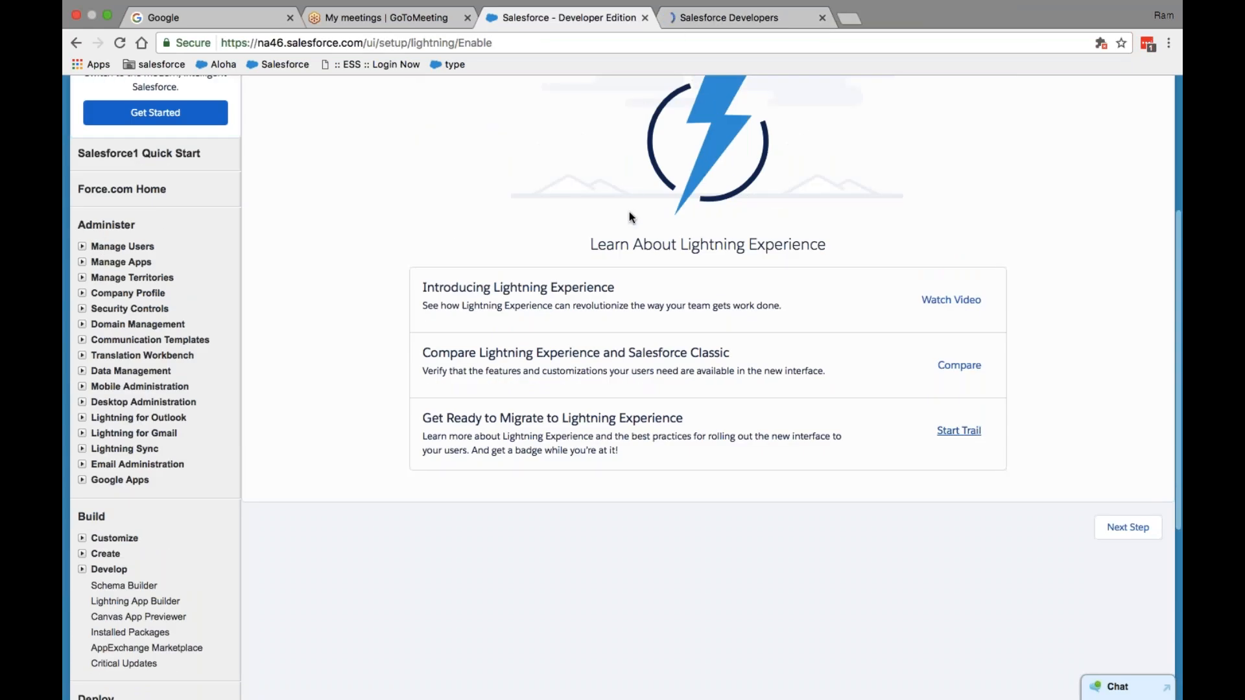
scroll(863, 344, up, 4)
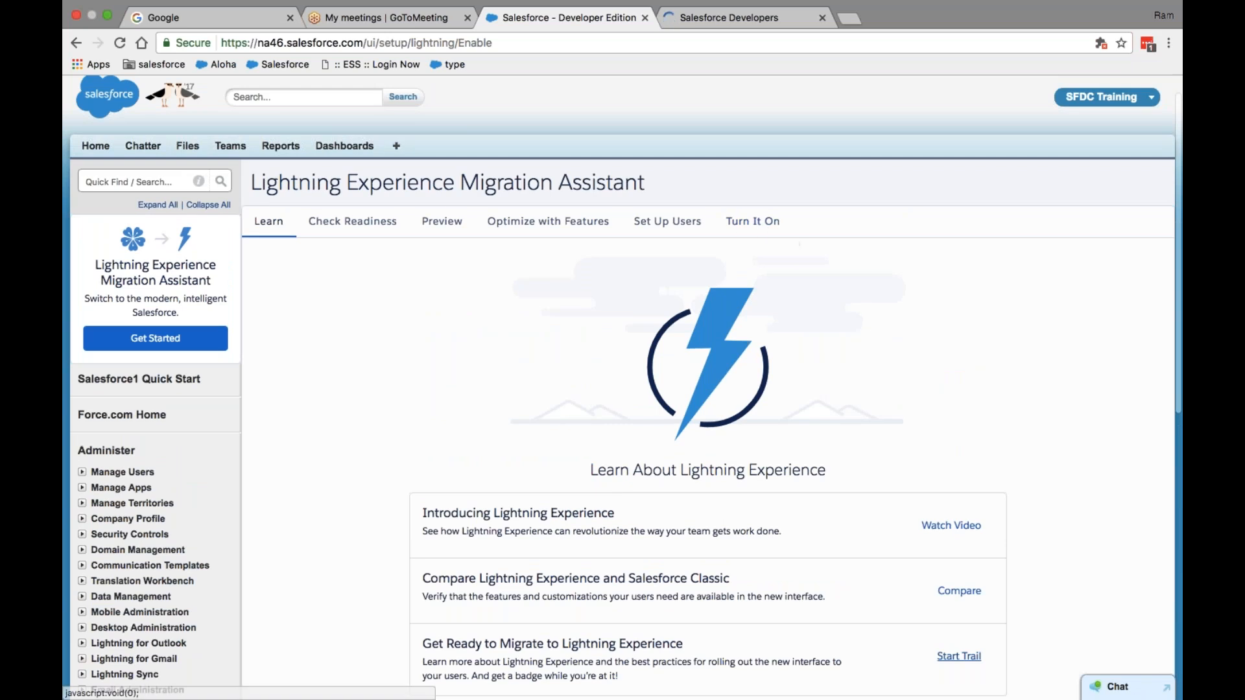
- Turn on Lightning Experience in the Migration Assistant and switch the user into Lightning Experience
click(746, 232)
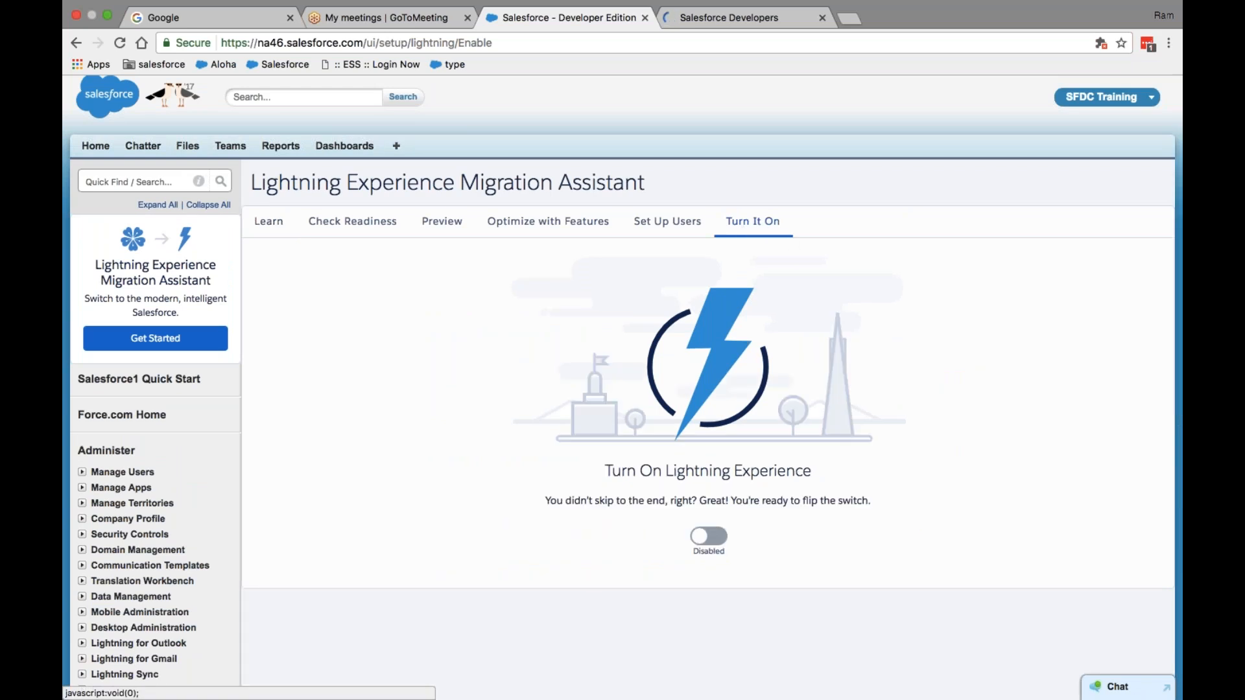
click(706, 538)
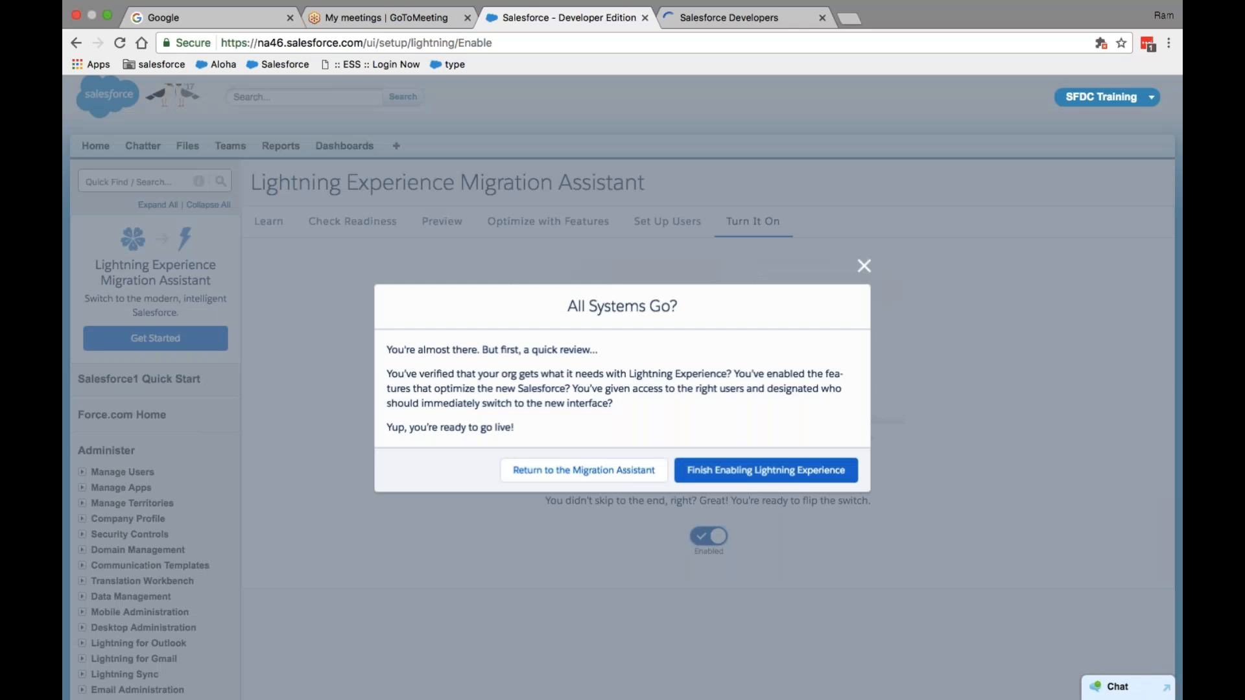
click(766, 473)
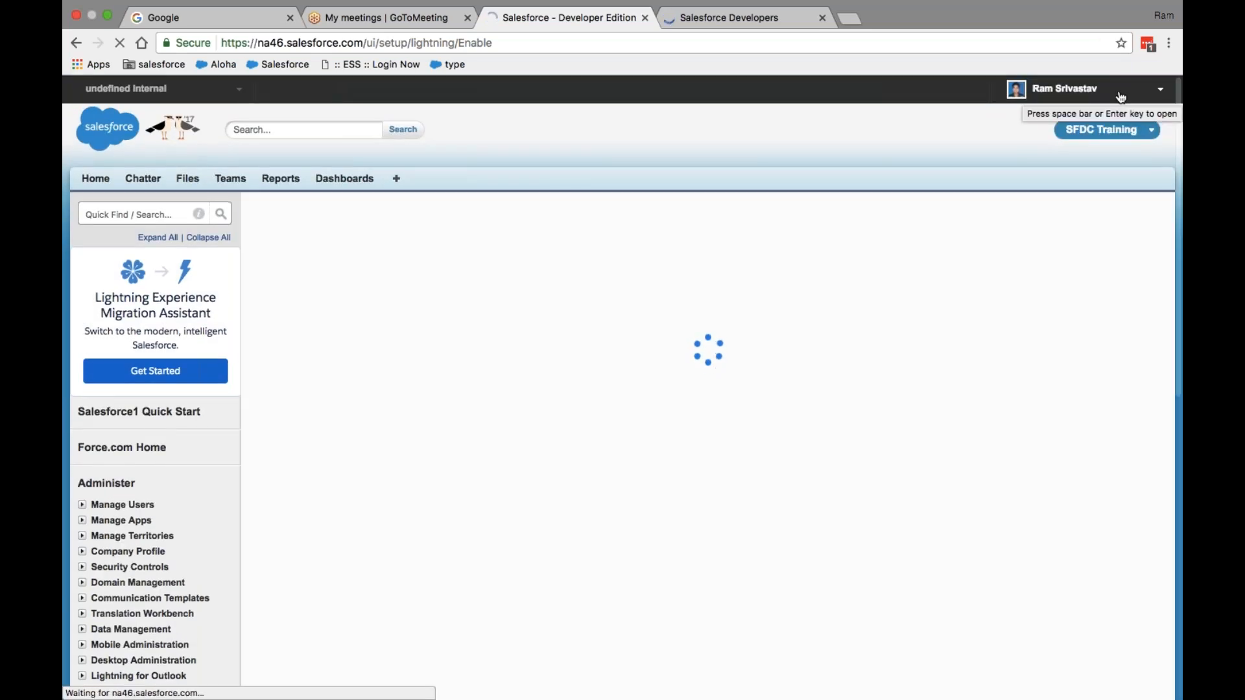
click(1121, 97)
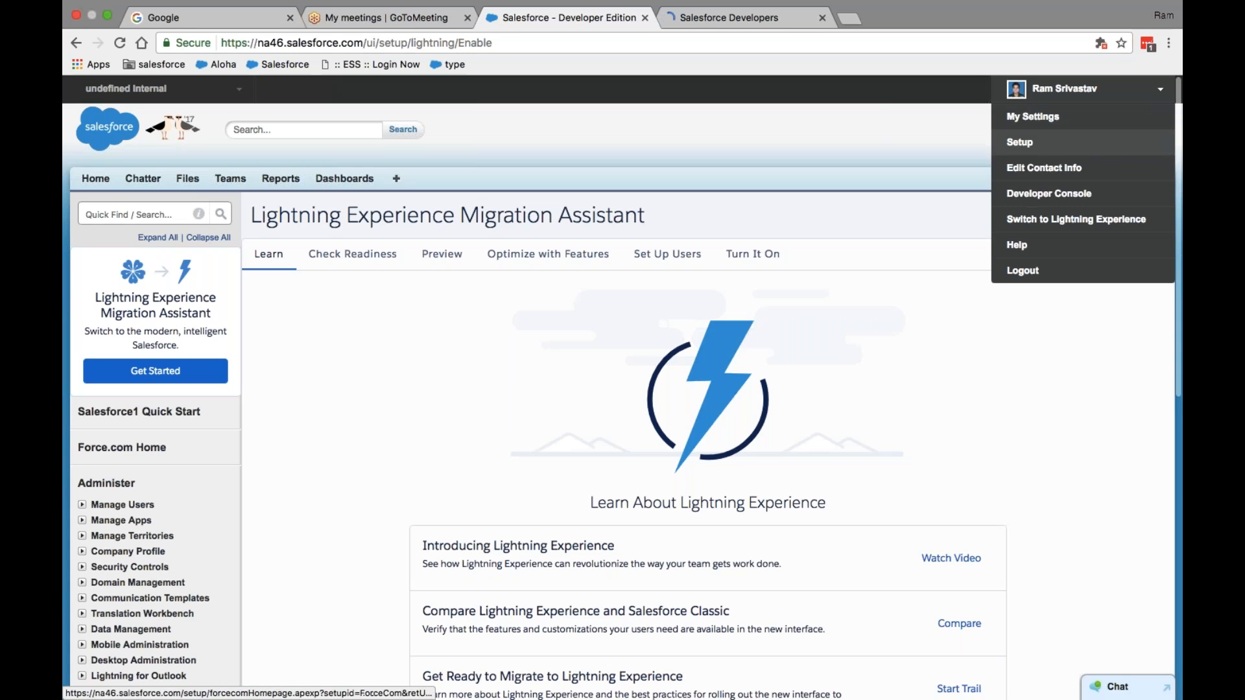
click(1098, 220)
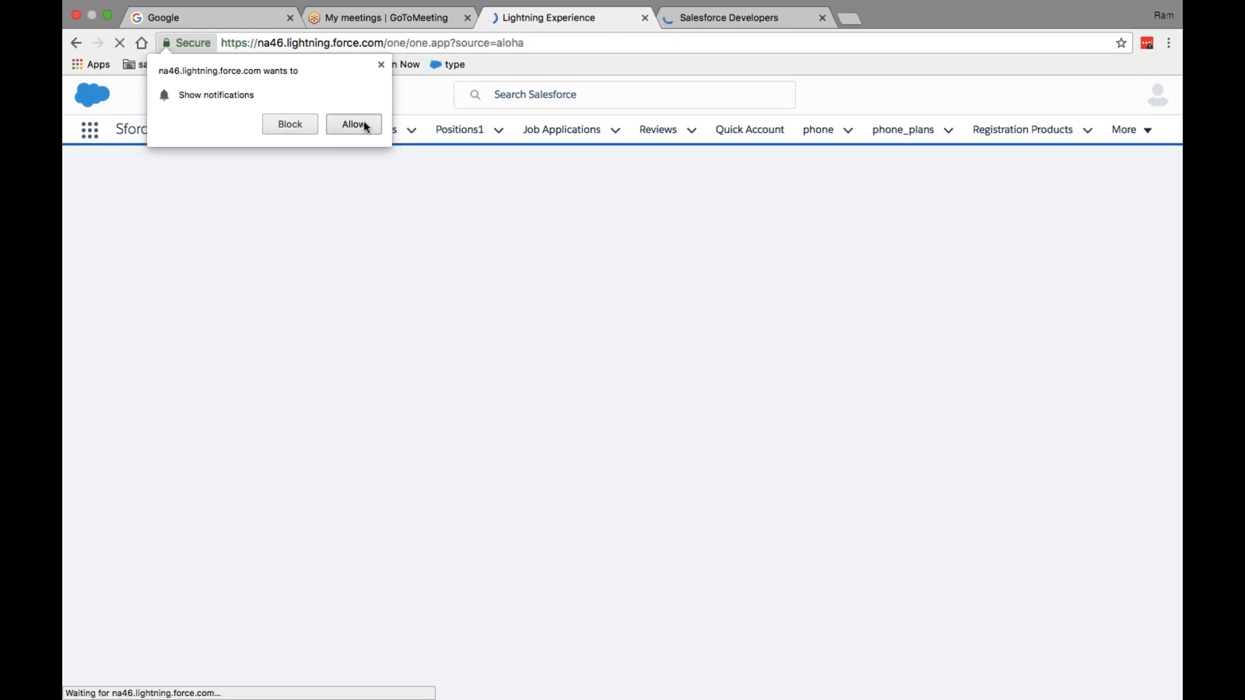
- Allow notifications, browse the More and gear menus, then switch back to Salesforce Classic
click(364, 122)
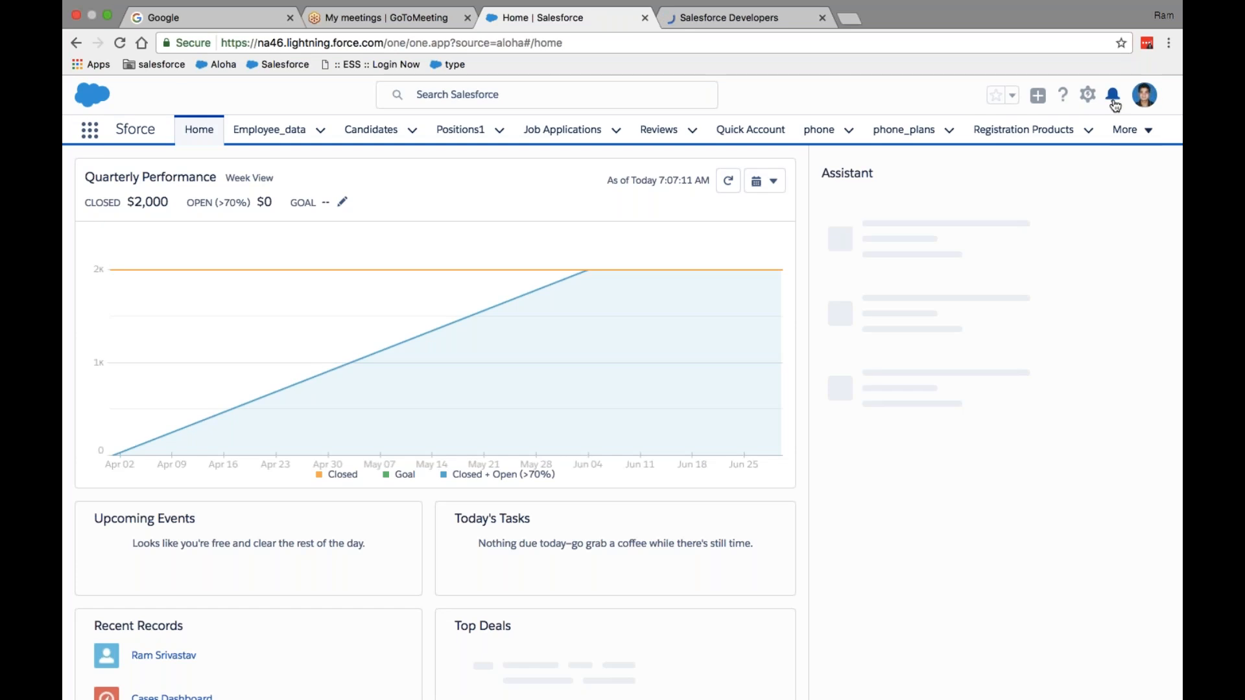
click(1147, 131)
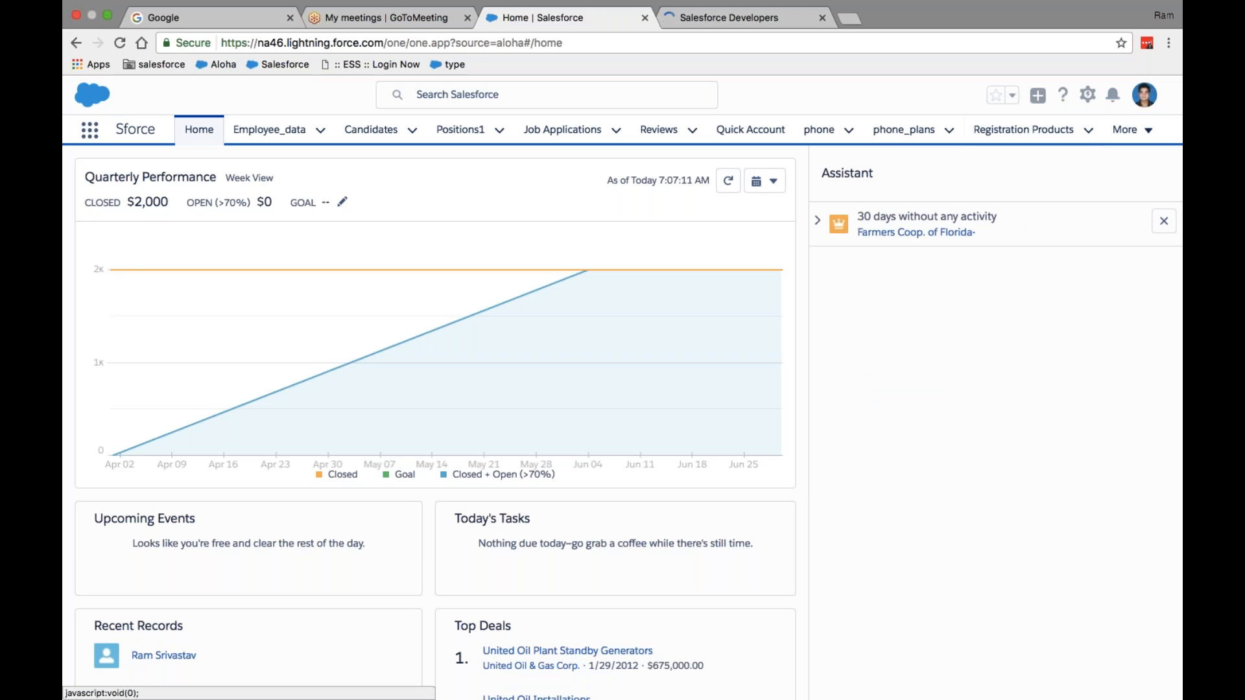
click(1087, 97)
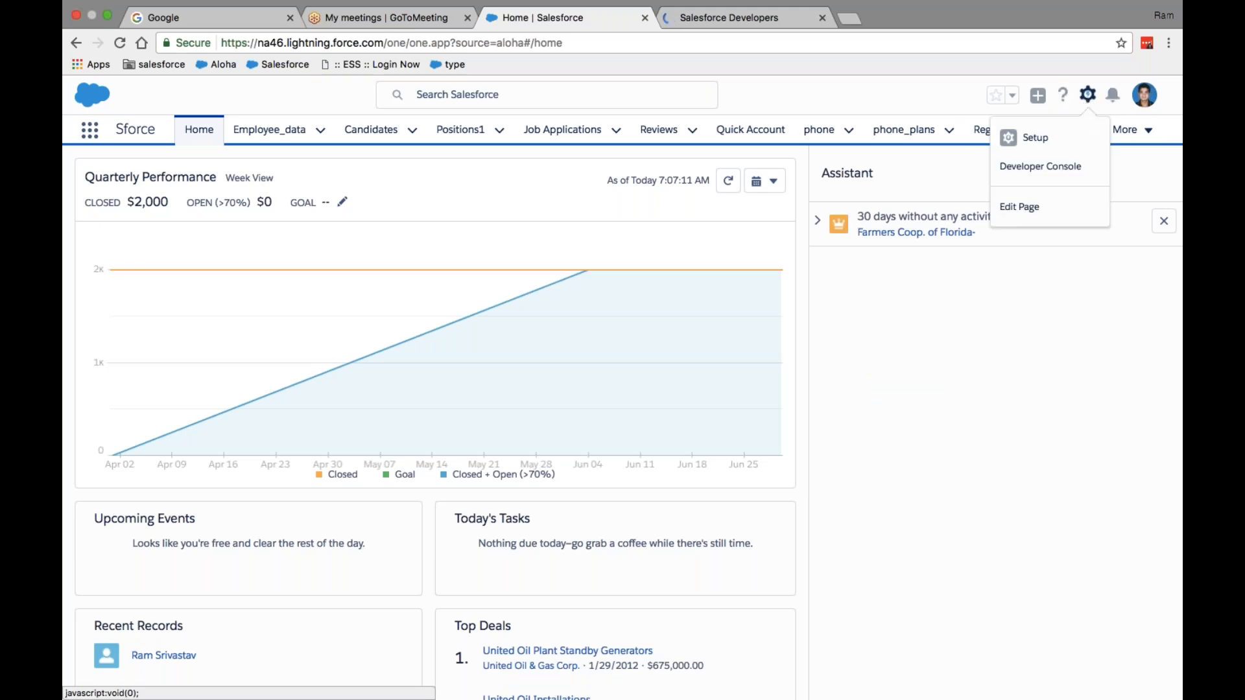
click(1141, 98)
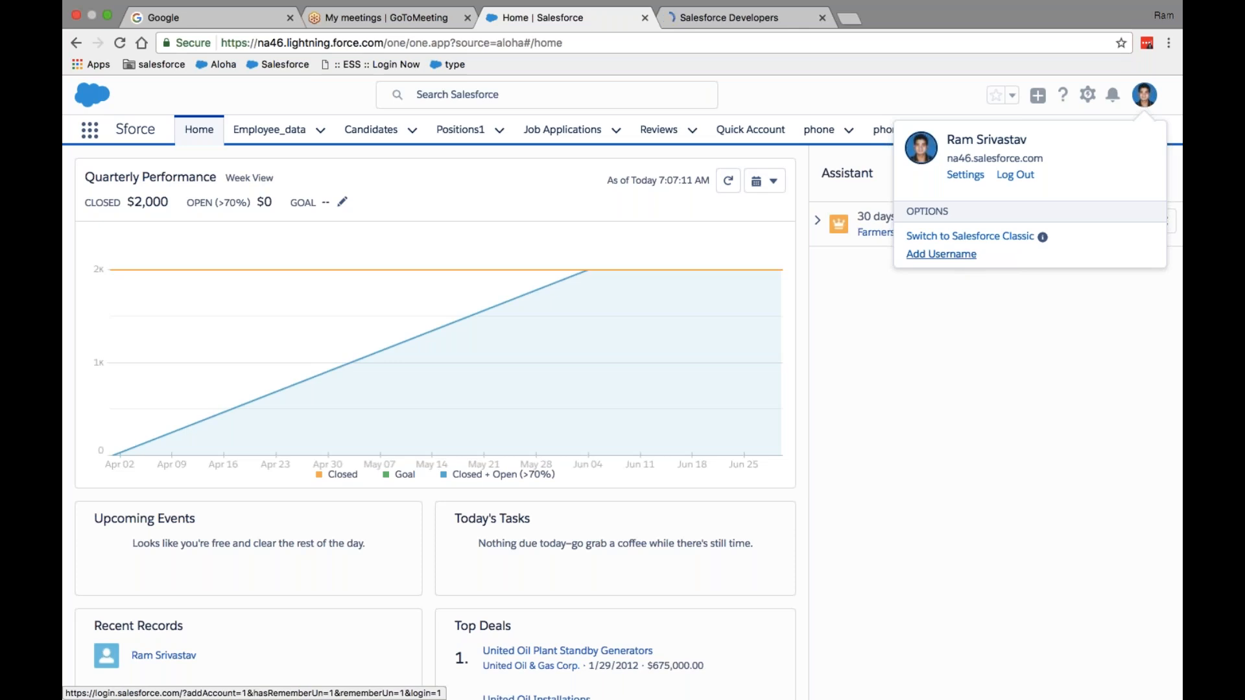
click(996, 237)
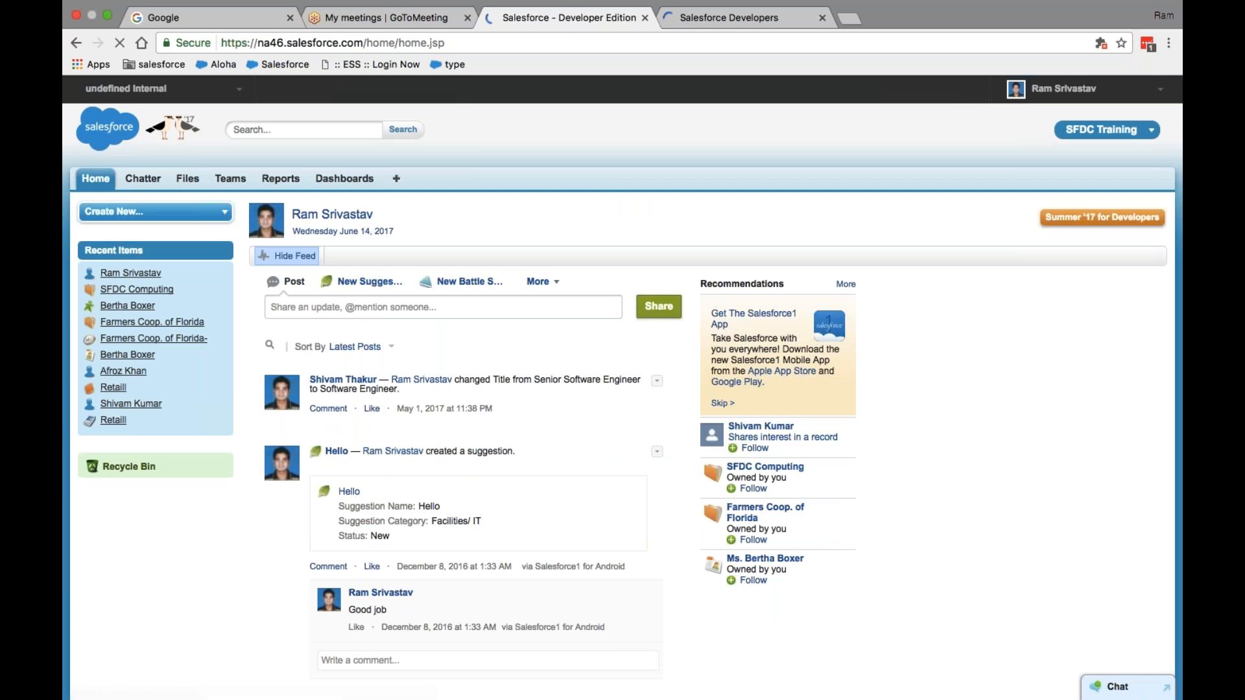
- Go to Setup, then open My Settings > Personal > Advanced User Details and scroll through it
click(1126, 96)
click(1043, 144)
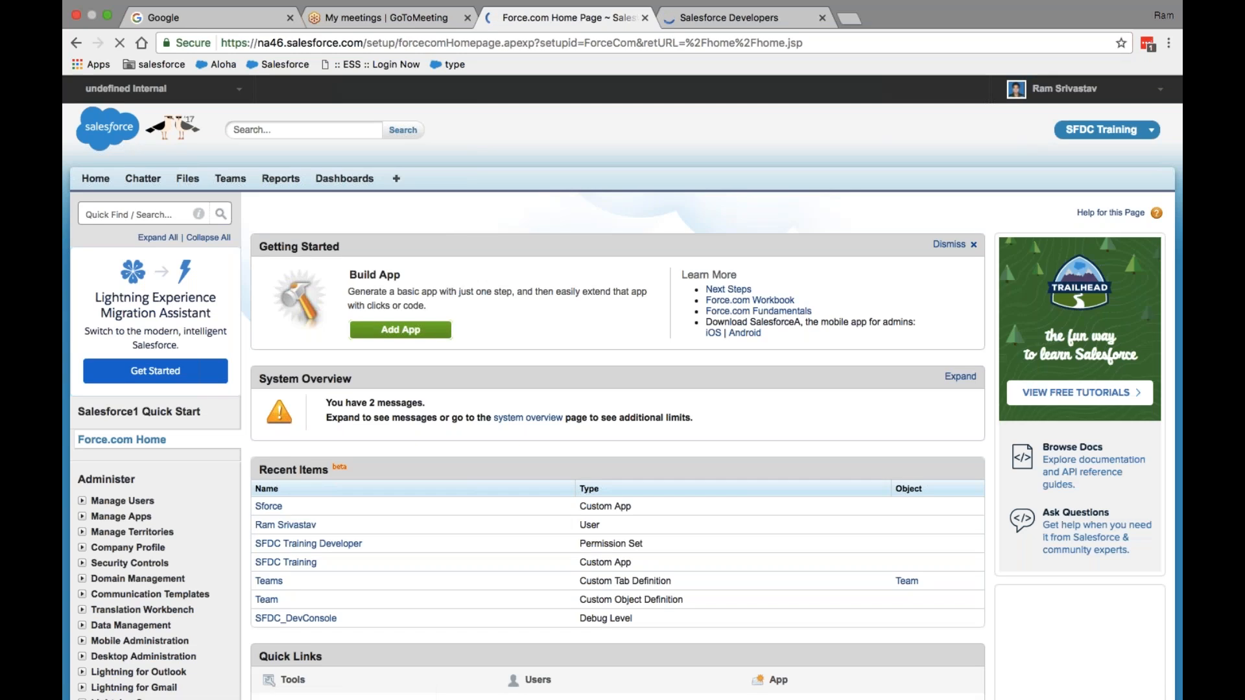
click(1064, 97)
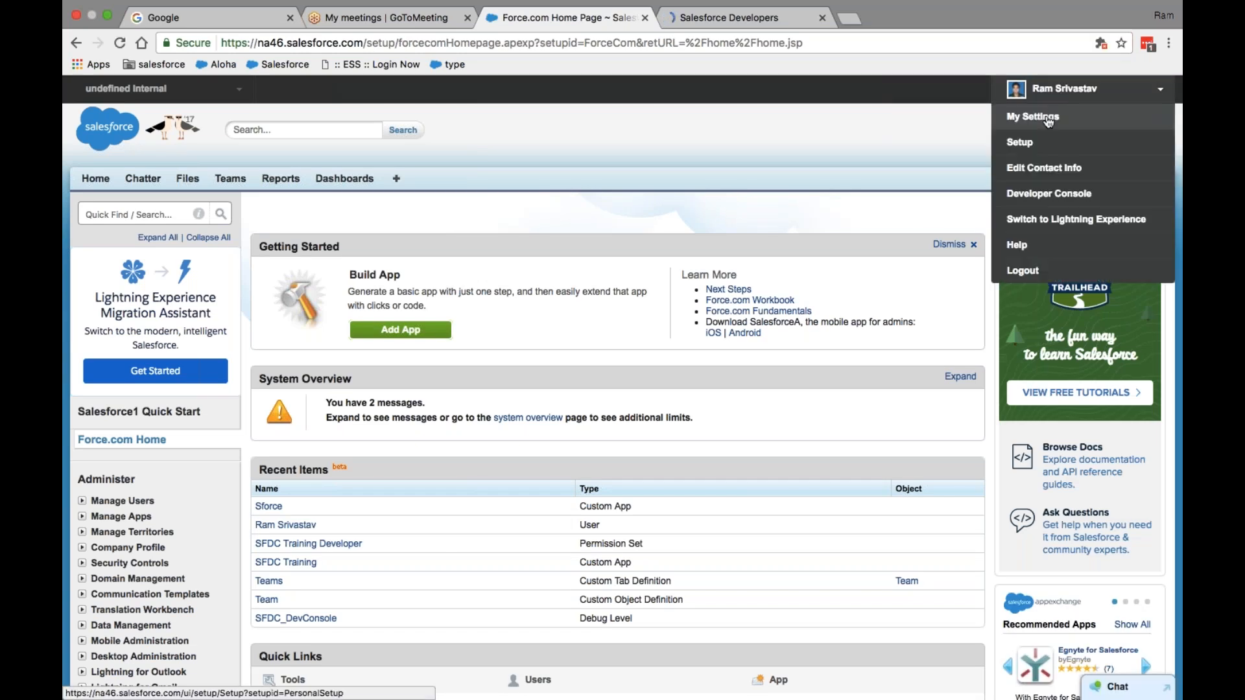
click(1049, 118)
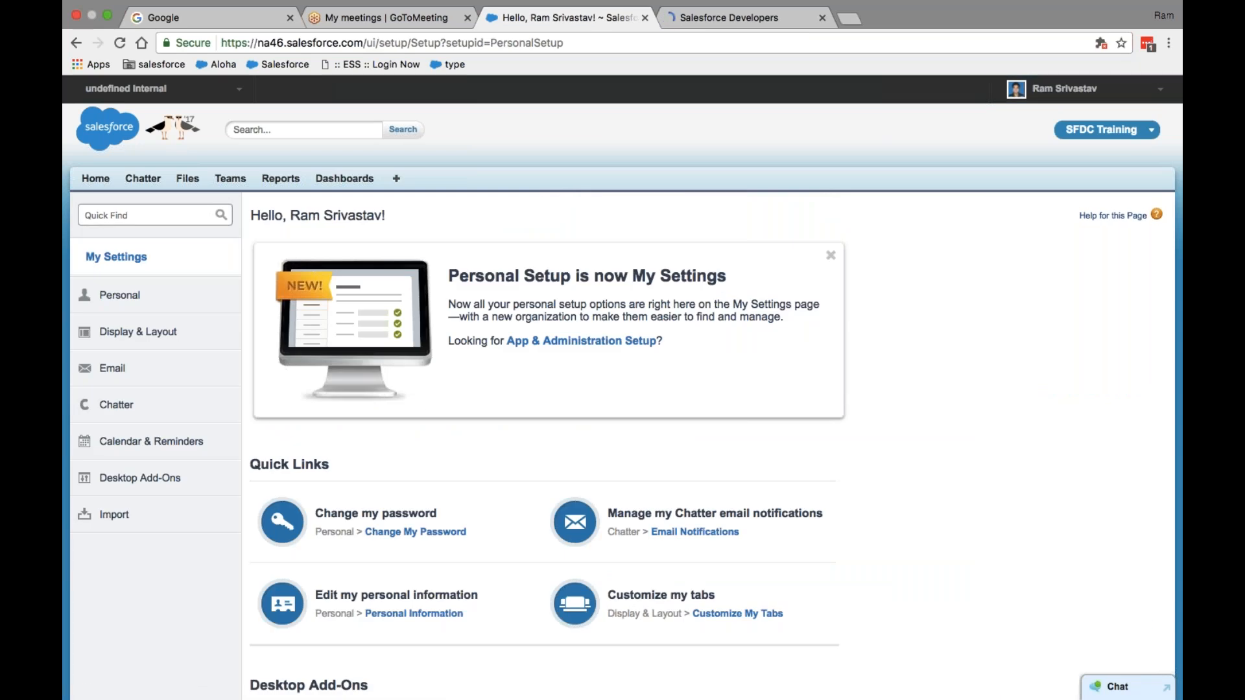
click(140, 299)
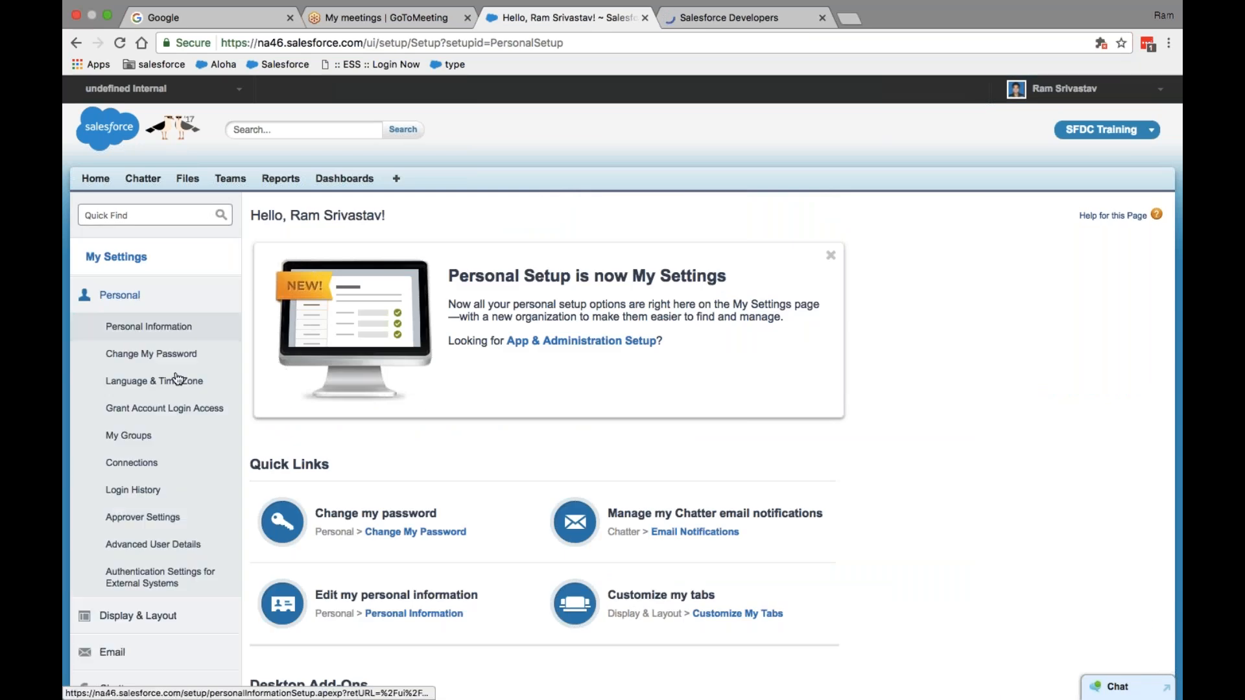
click(188, 547)
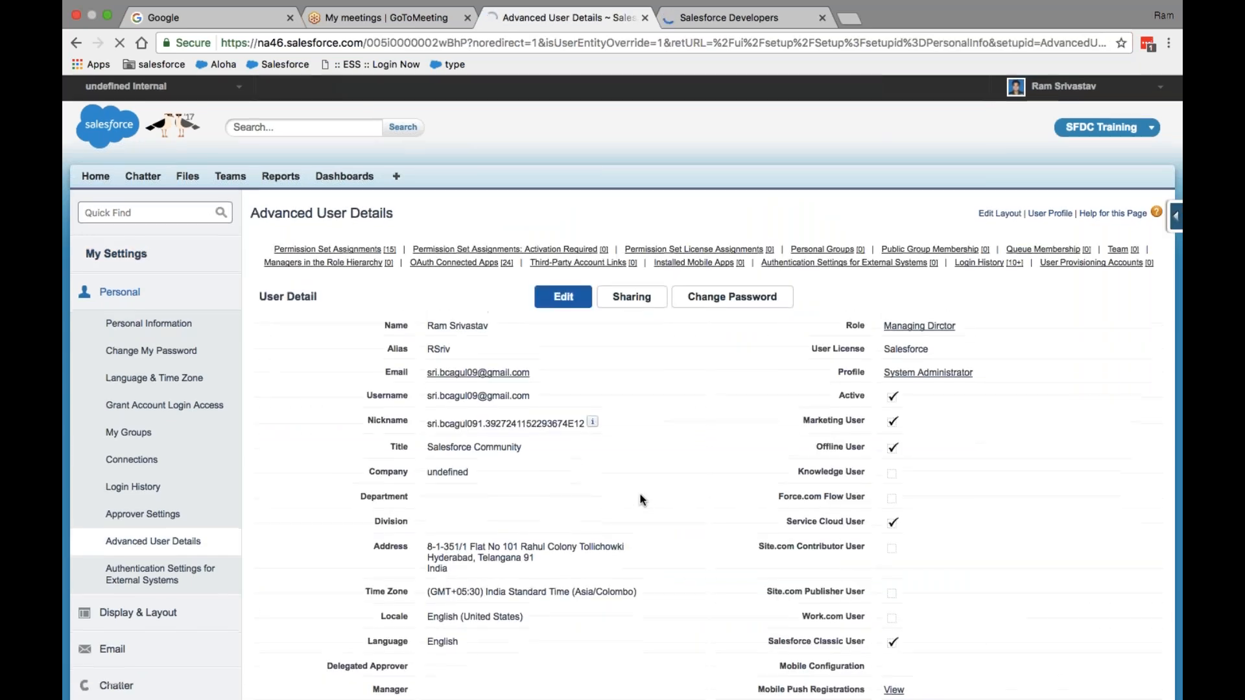
scroll(642, 500, down, 1)
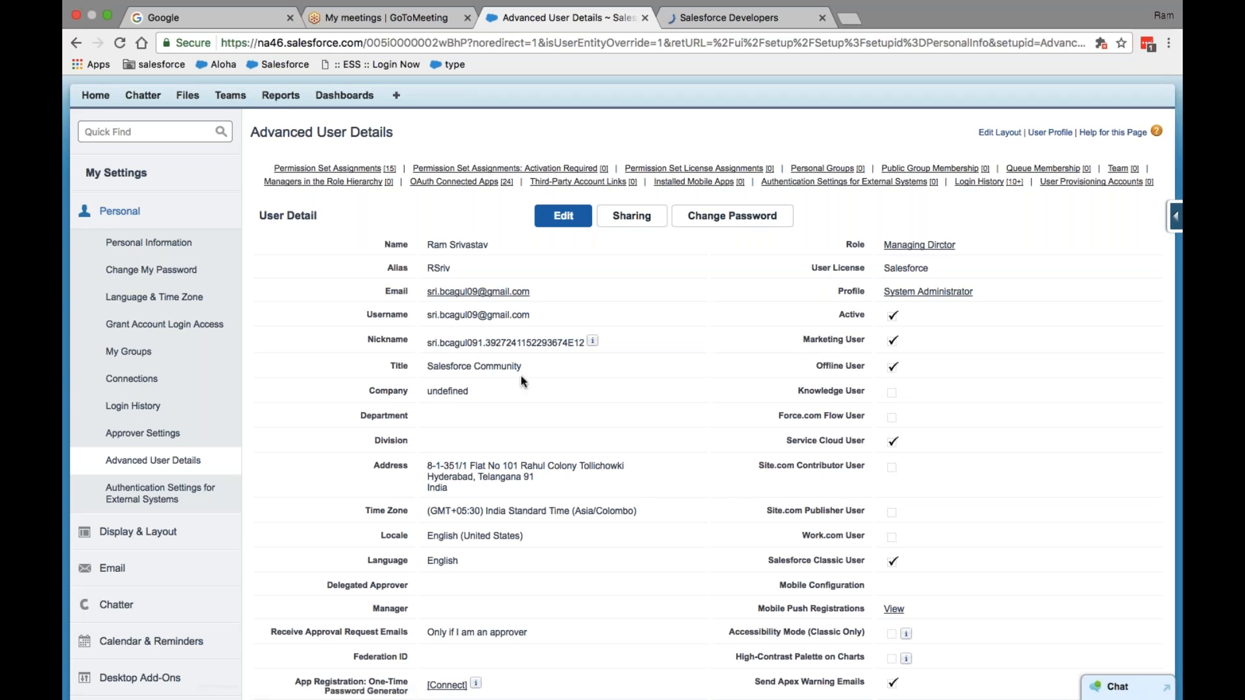
scroll(520, 376, down, 15)
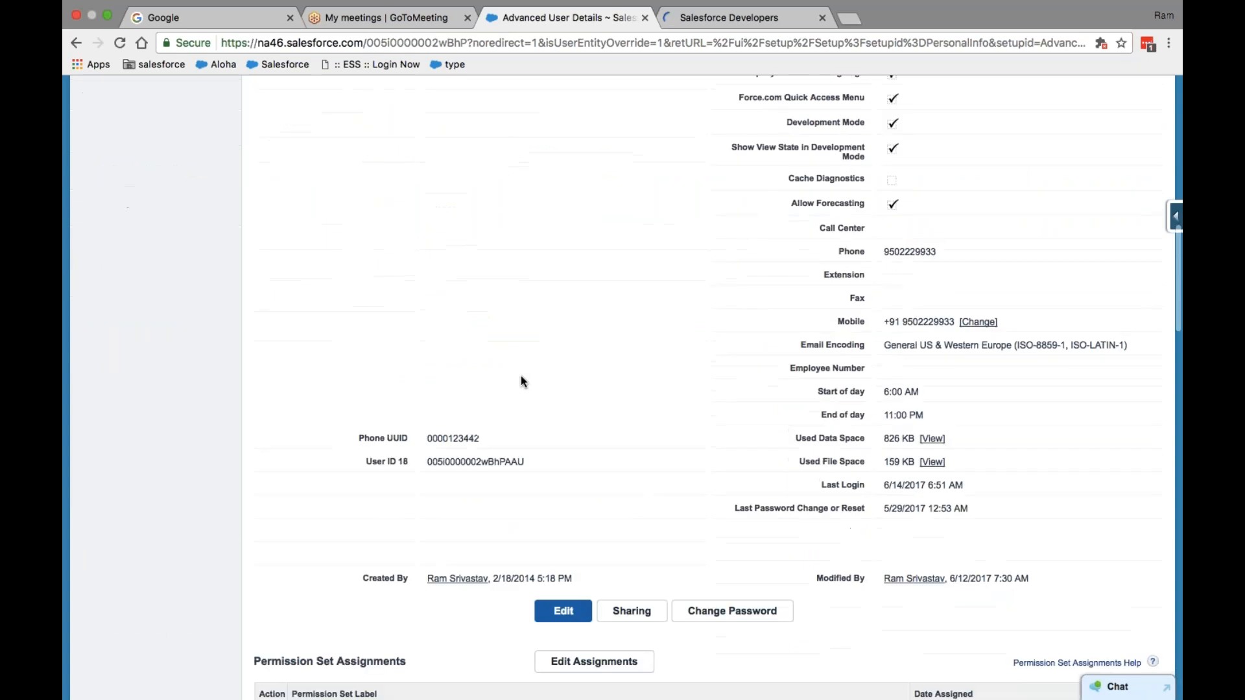
scroll(520, 381, up, 15)
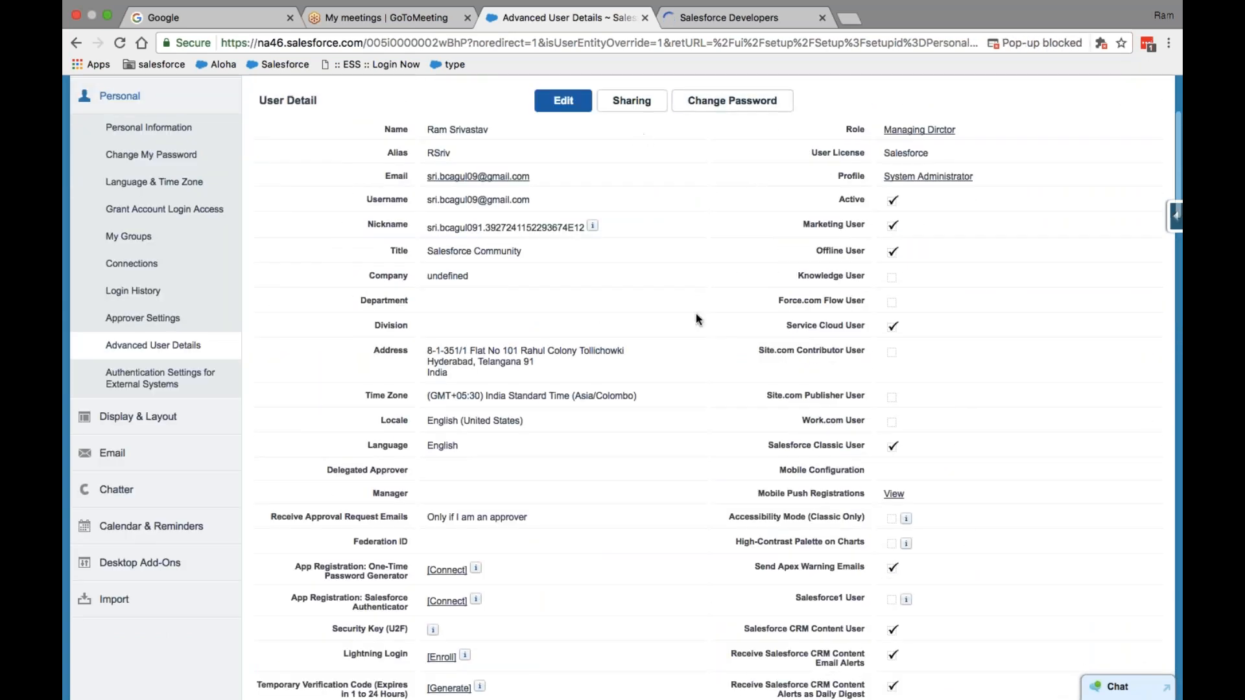
scroll(695, 313, up, 3)
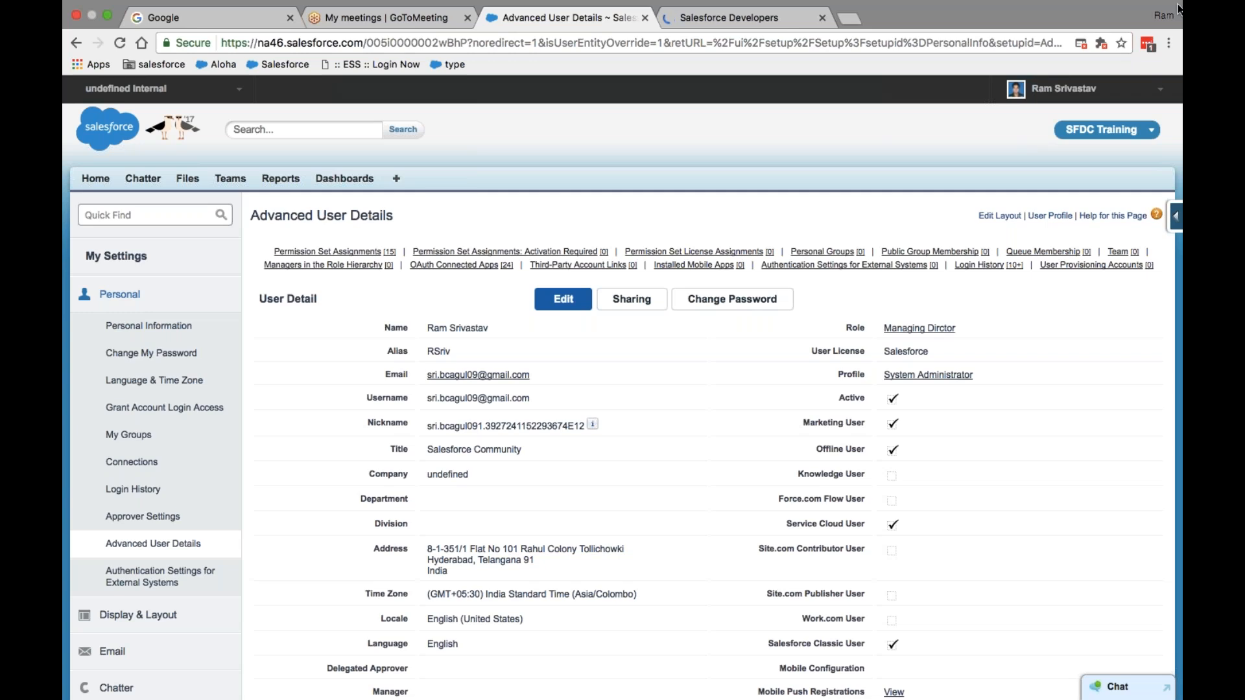
- From Setup, search Quick Find for 'manage' and open Manage Users > Users
click(1063, 88)
click(1021, 142)
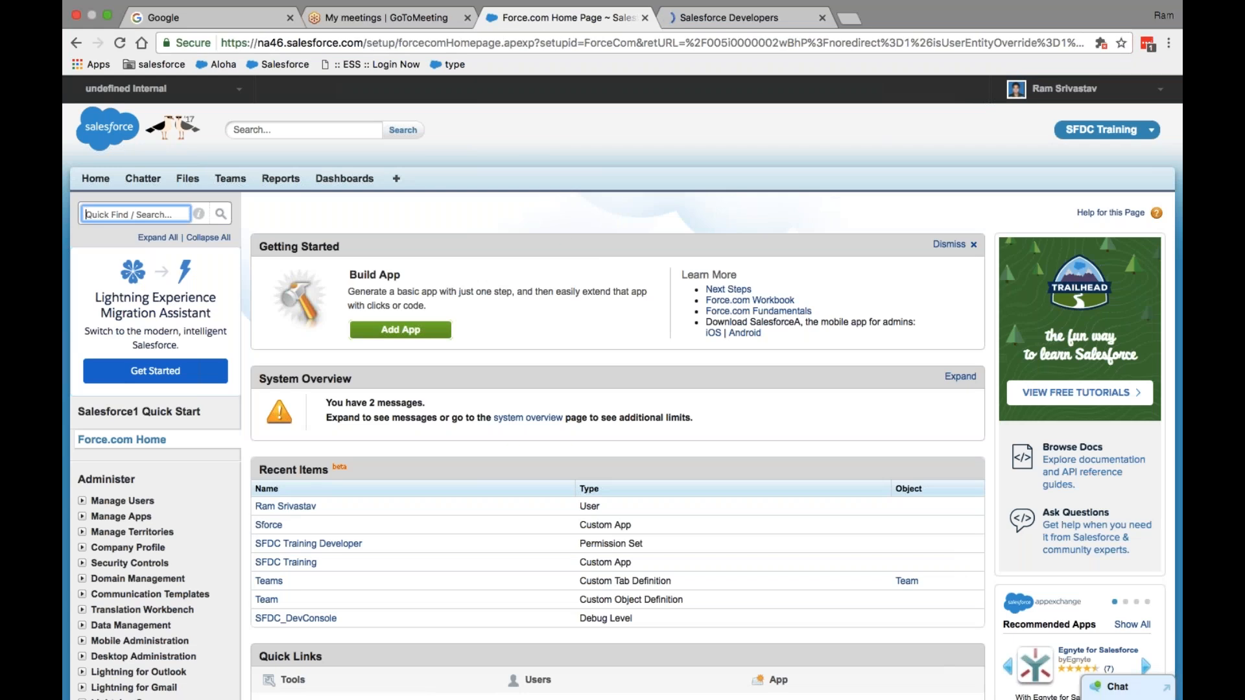
text(manage)
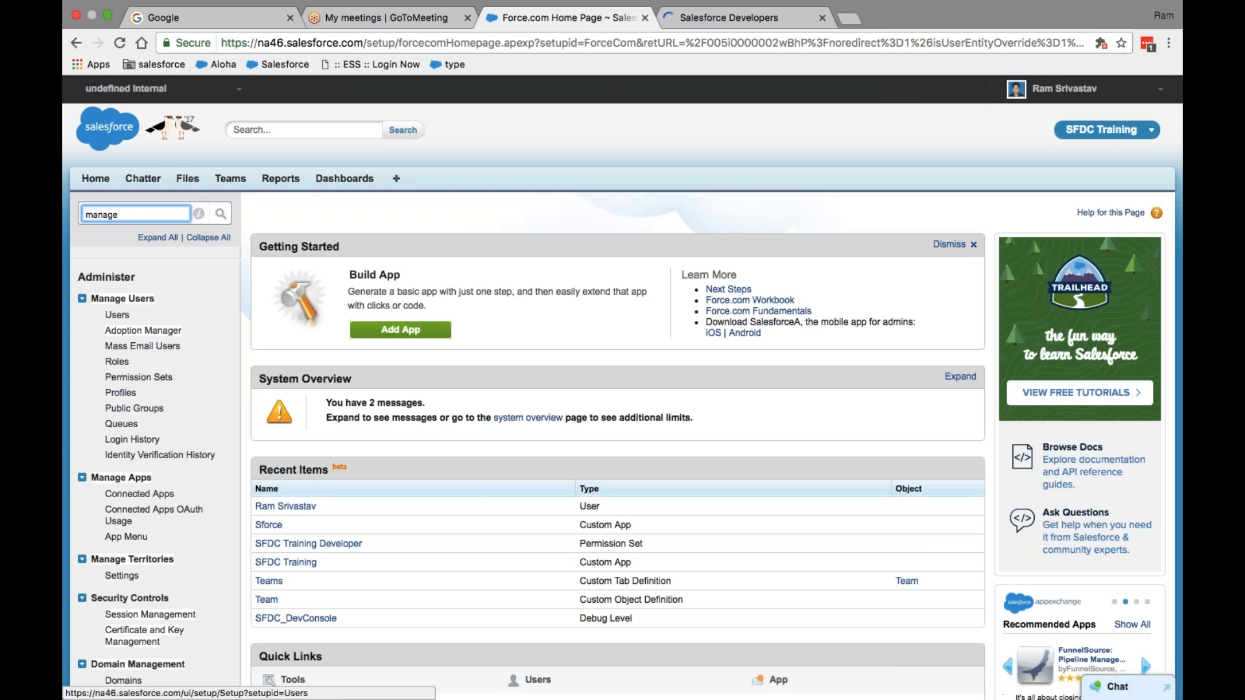
click(118, 316)
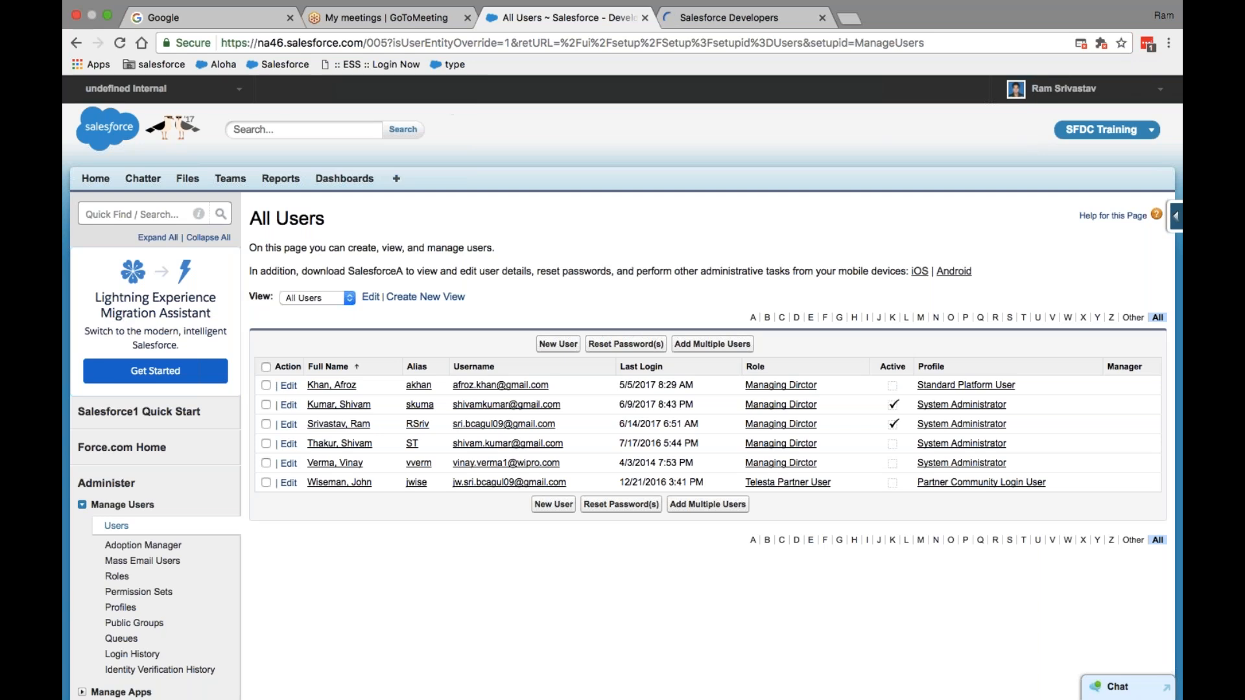
- Duplicate the All Users tab, then view My Settings > Personal > Advanced User Details there
right_click(544, 24)
click(582, 64)
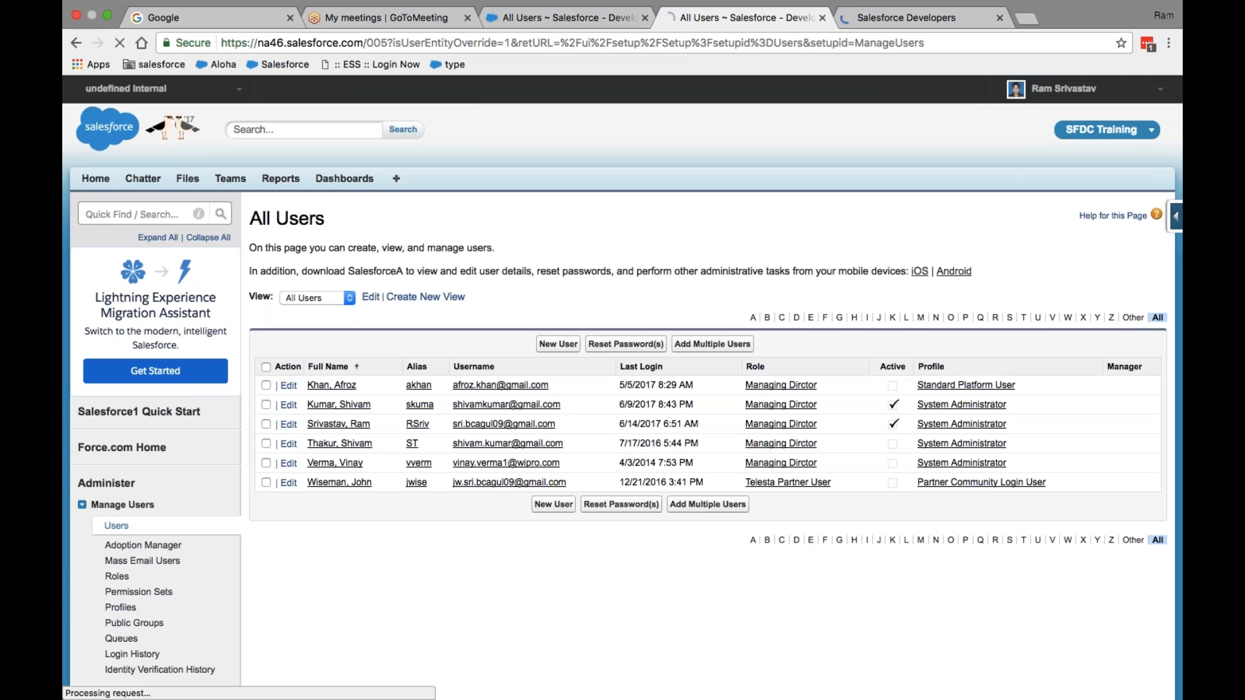
click(1064, 96)
click(1043, 120)
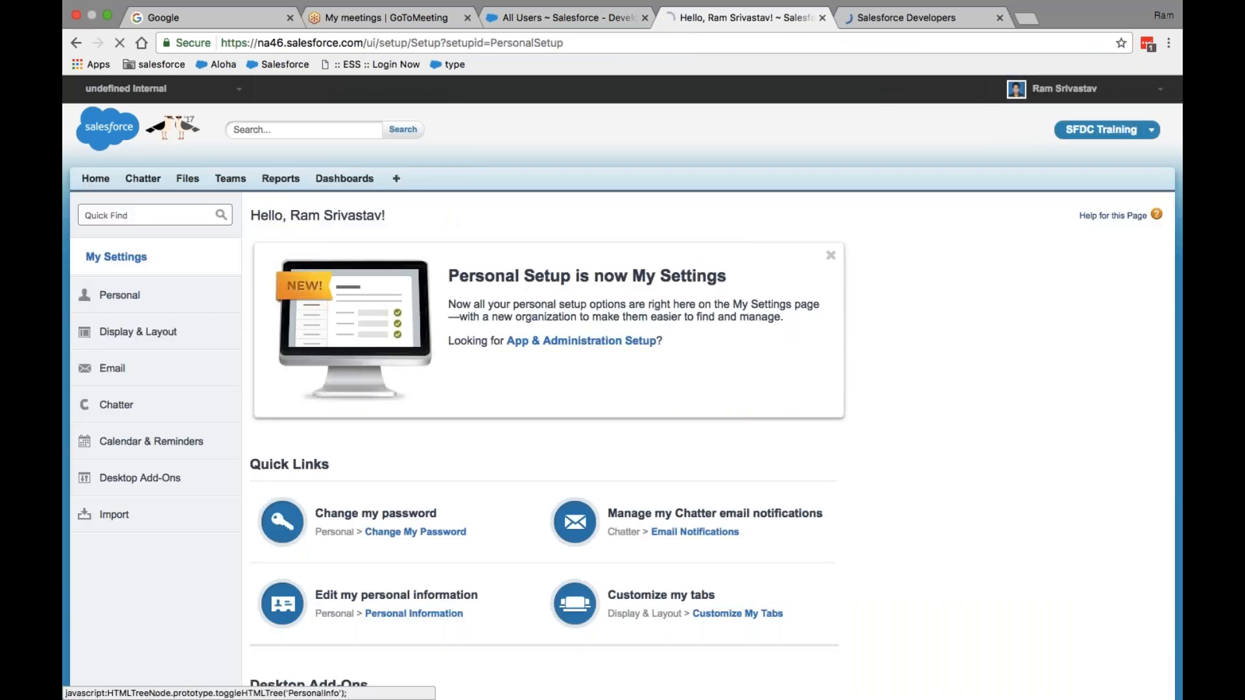
click(153, 295)
click(158, 544)
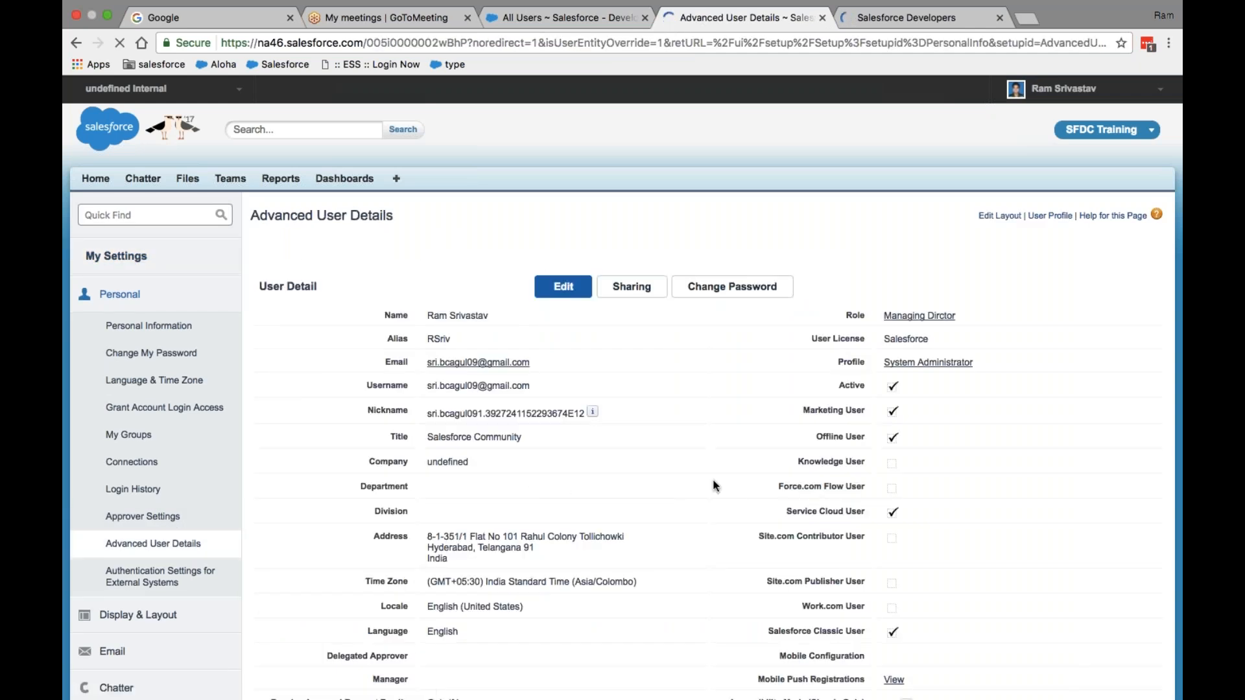
scroll(933, 231, down, 3)
scroll(735, 381, down, 3)
scroll(735, 382, up, 6)
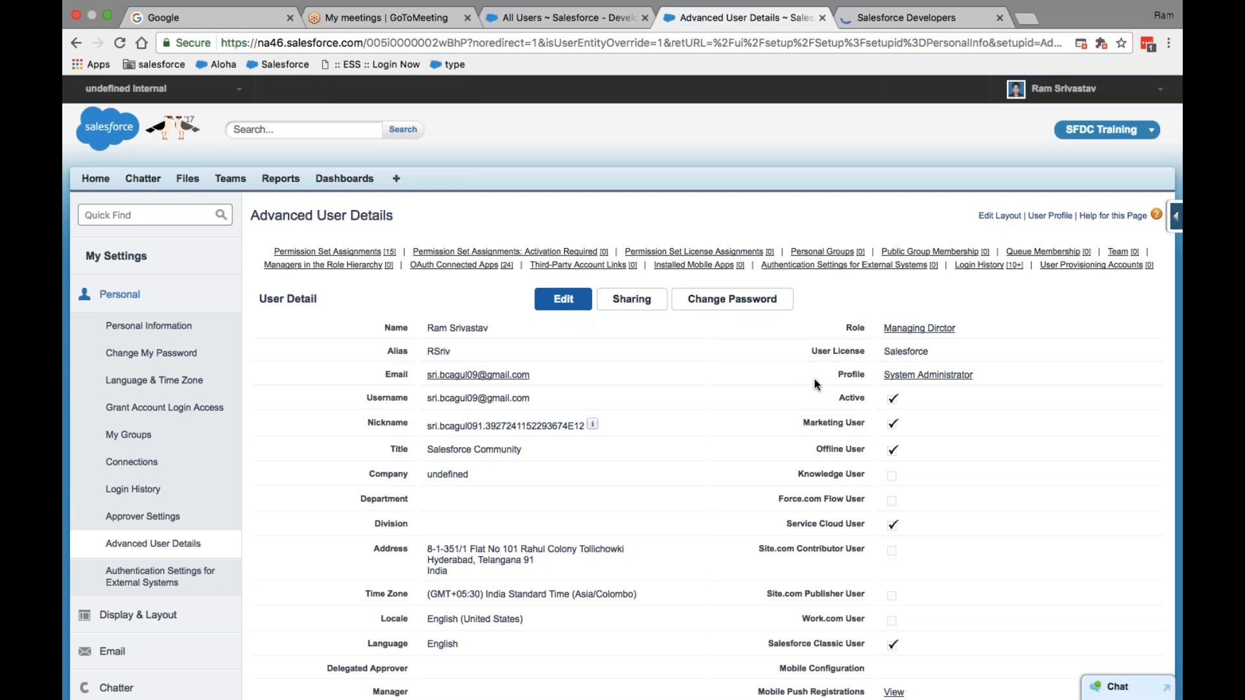
- Type and clear 'profile' in Quick Find, then switch to the All Users tab
click(146, 214)
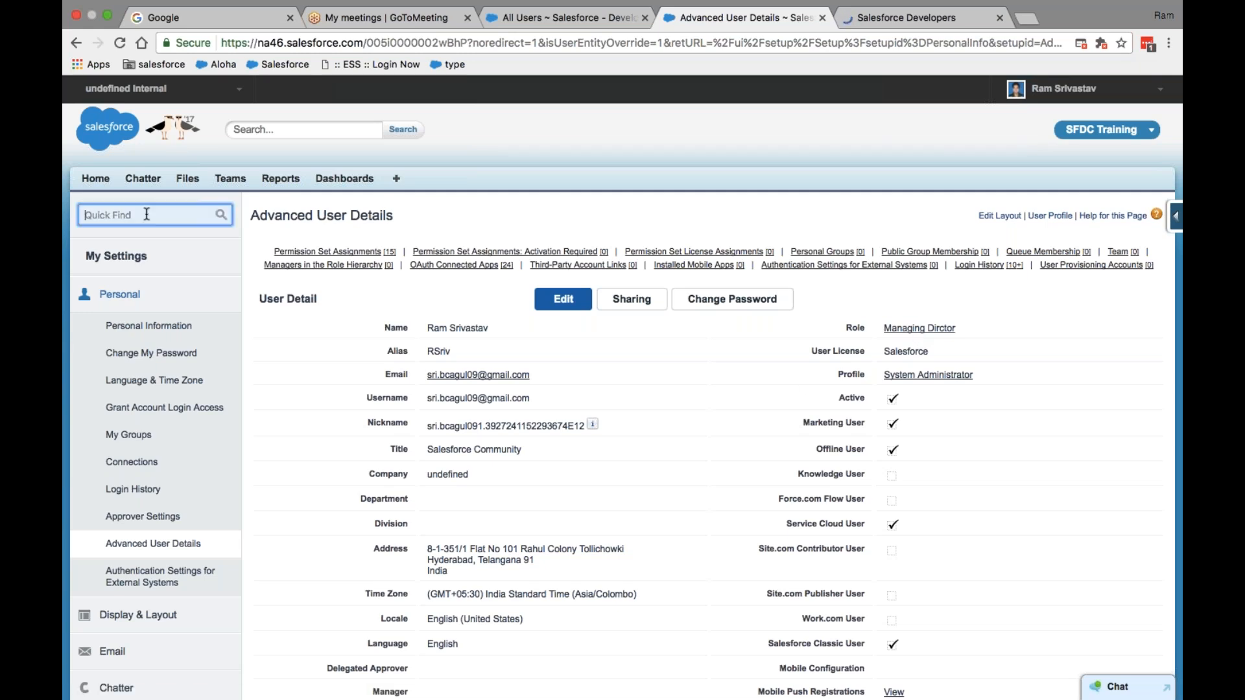
text(profile)
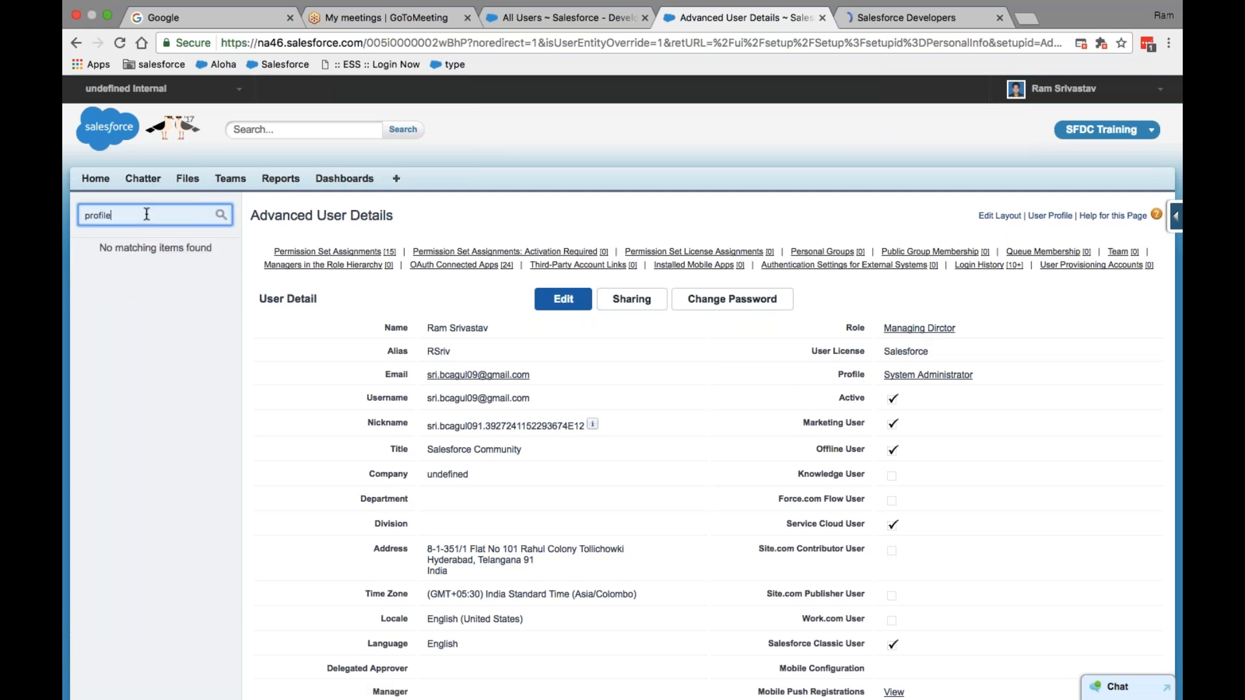
key(BackSpace)
key(BackSpace)
key(BackSpace)
key(BackSpace)
key(BackSpace)
key(BackSpace)
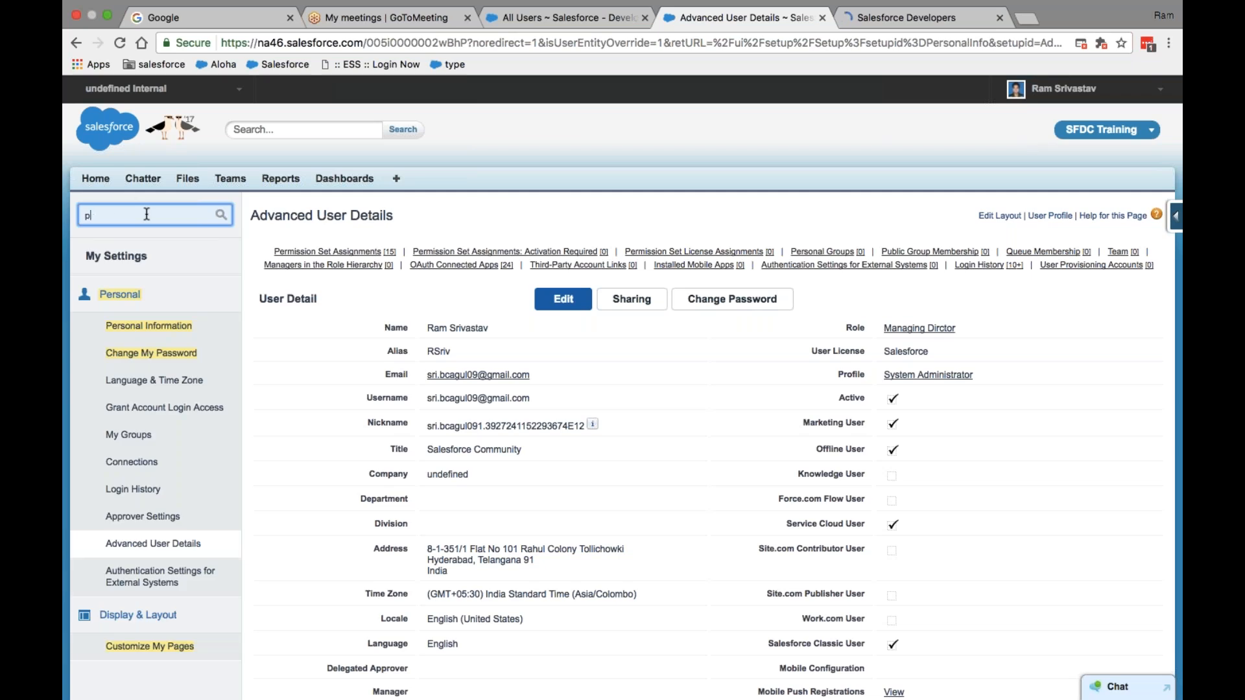
key(BackSpace)
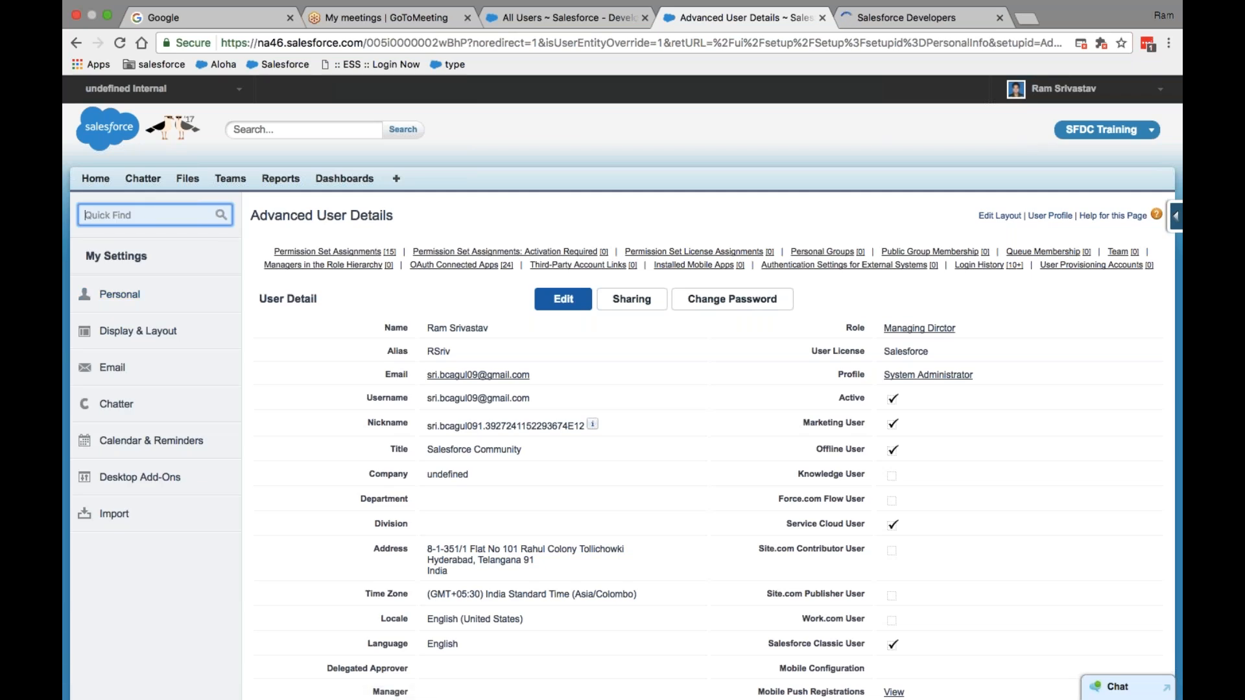
click(577, 17)
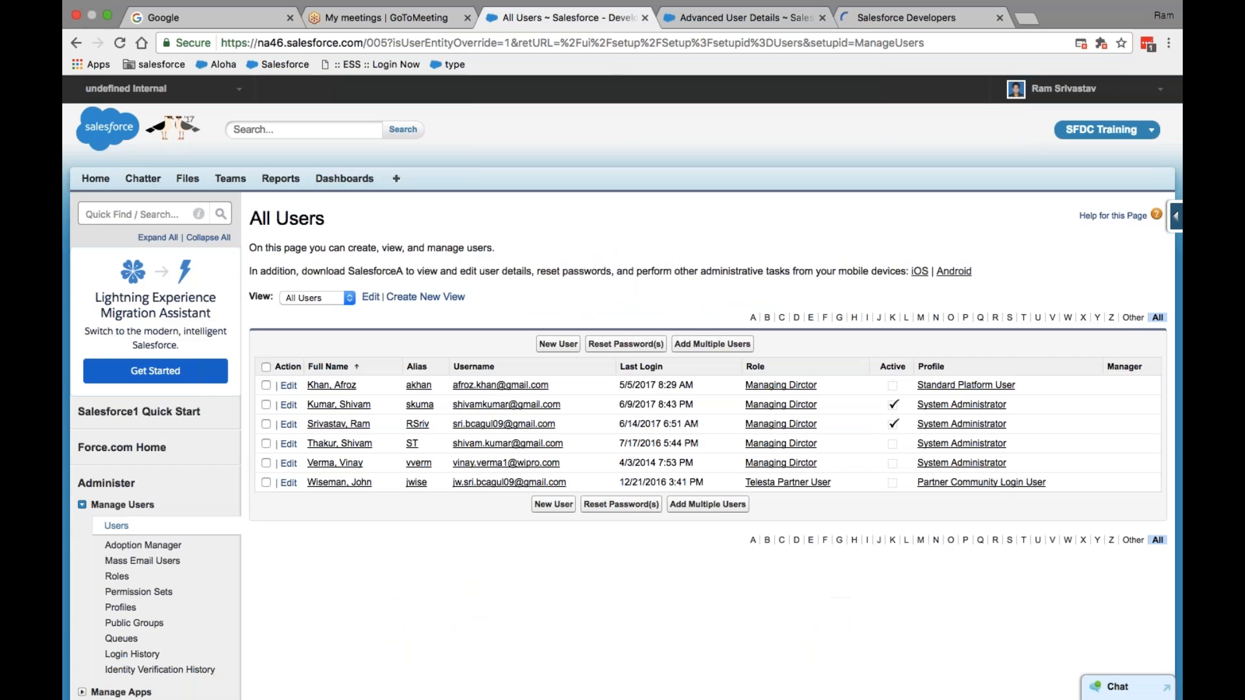
- Open the Profiles list from Manage Users in the Setup sidebar
click(166, 214)
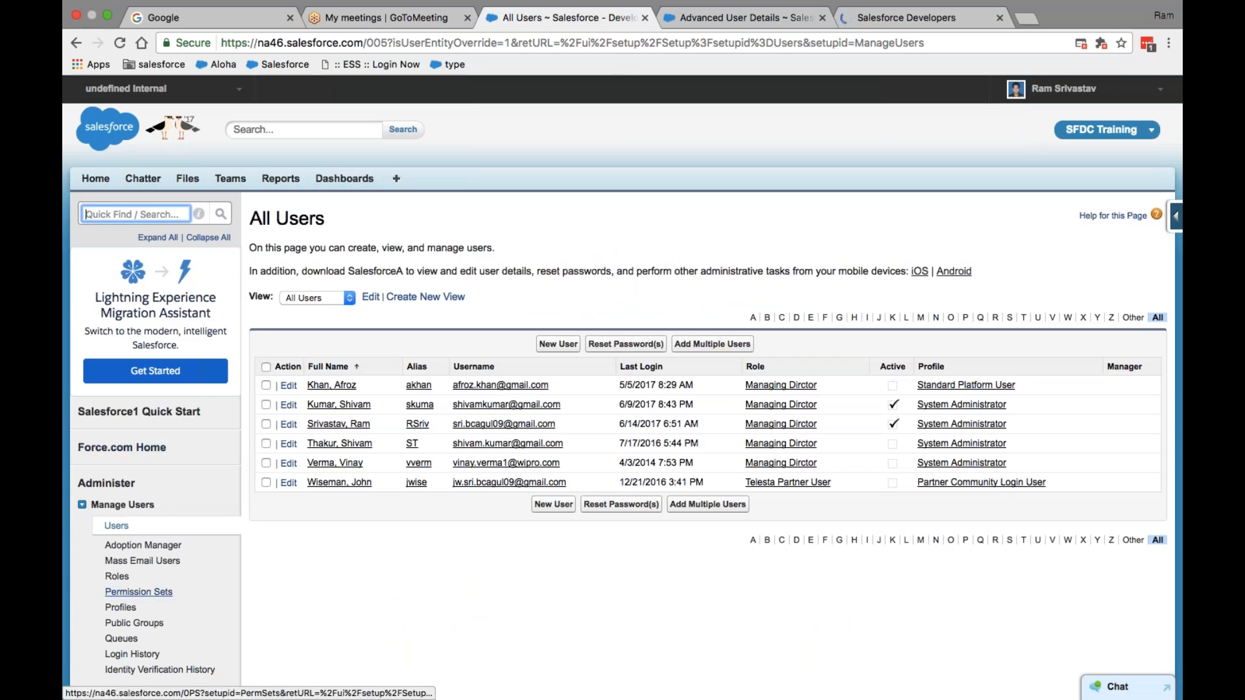
click(121, 607)
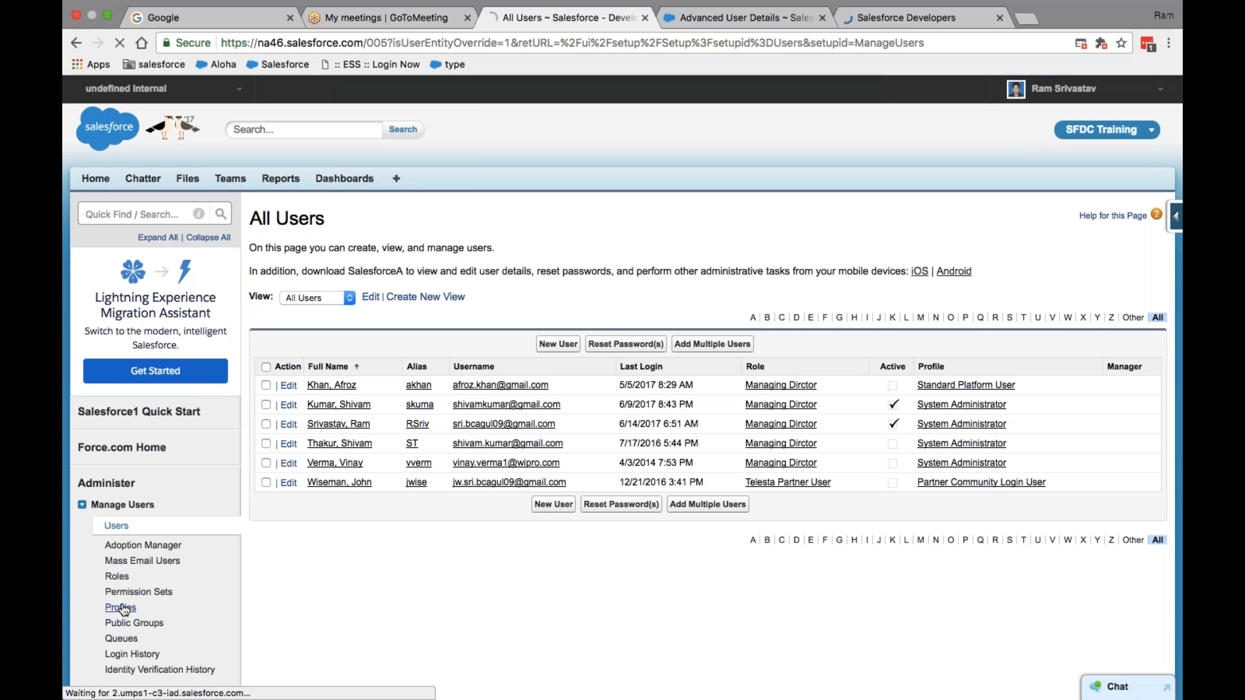
scroll(583, 492, down, 5)
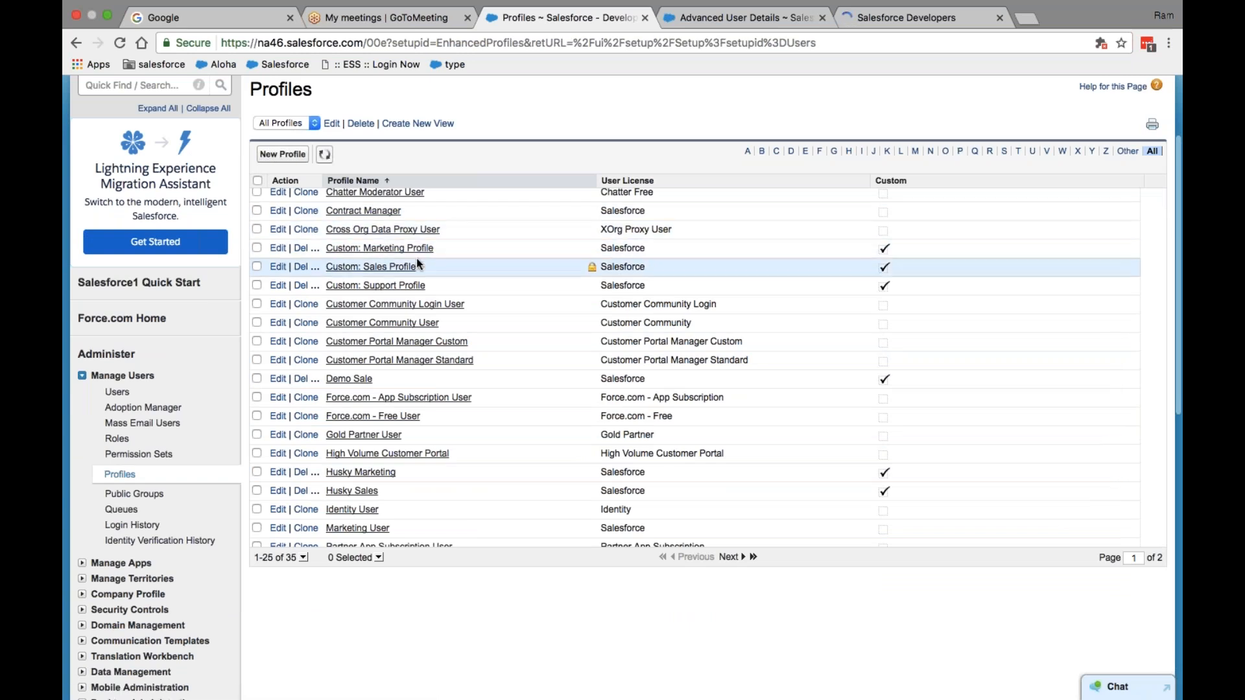
scroll(392, 387, down, 3)
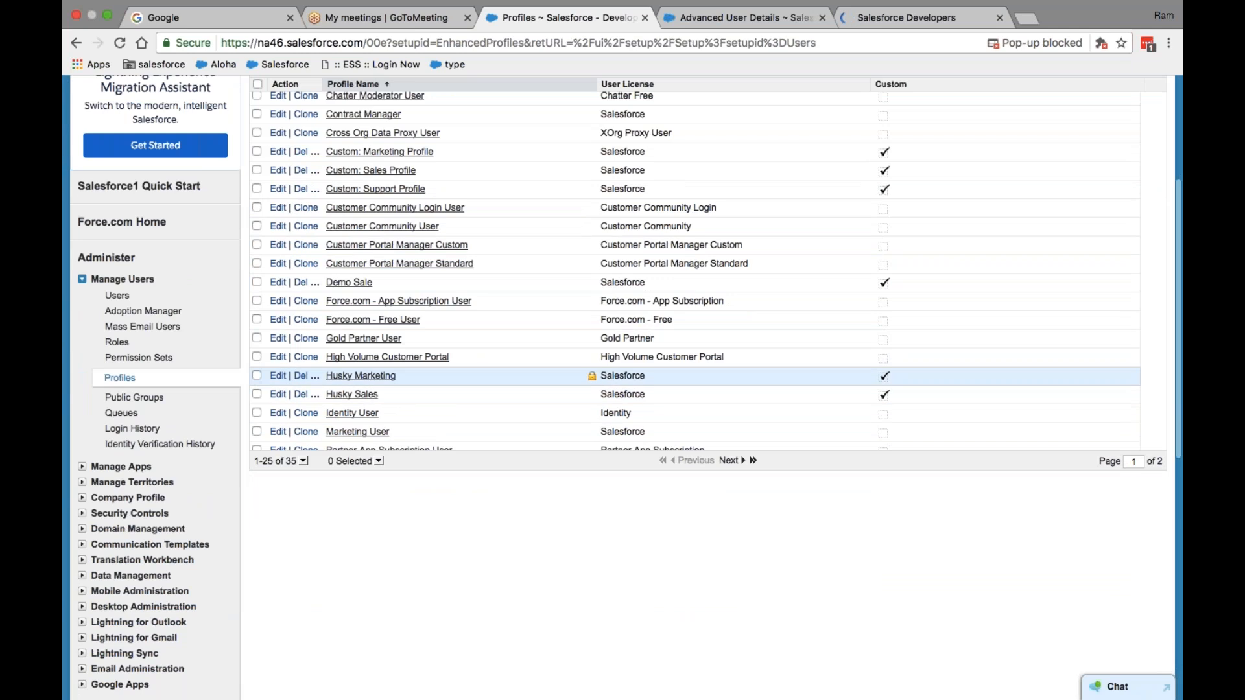
scroll(391, 383, up, 5)
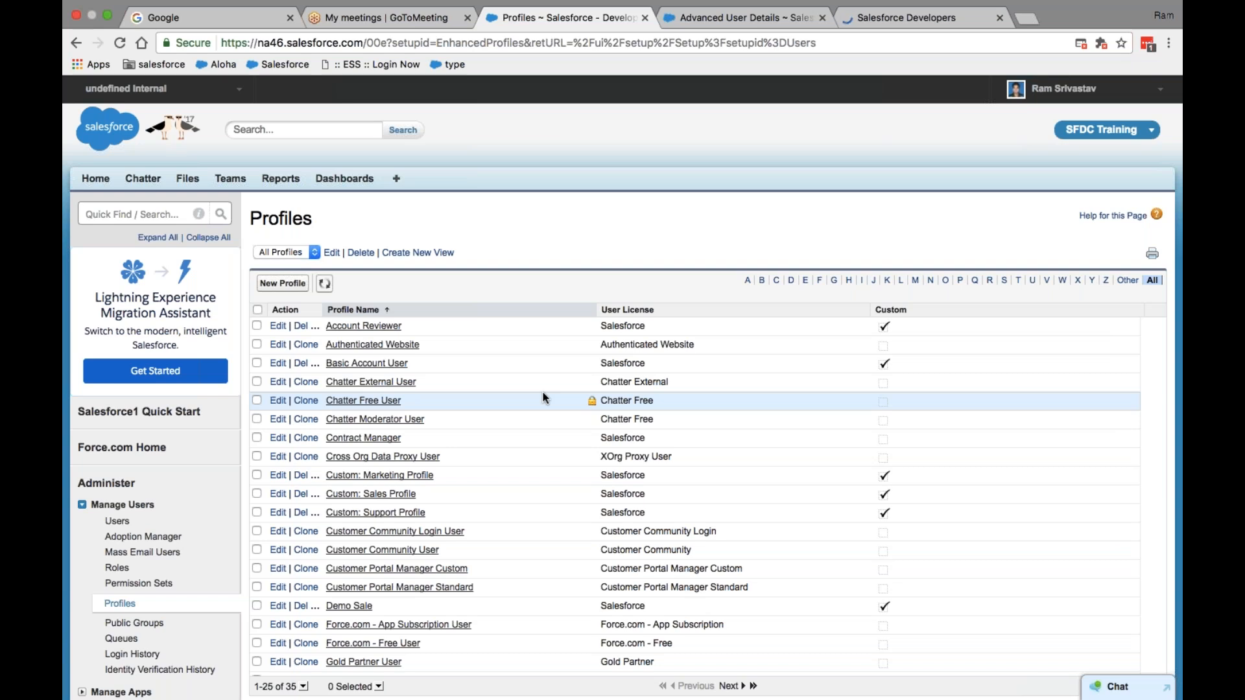
- Filter the Profiles list to names starting with S, showing System Administrator among five profiles
click(703, 25)
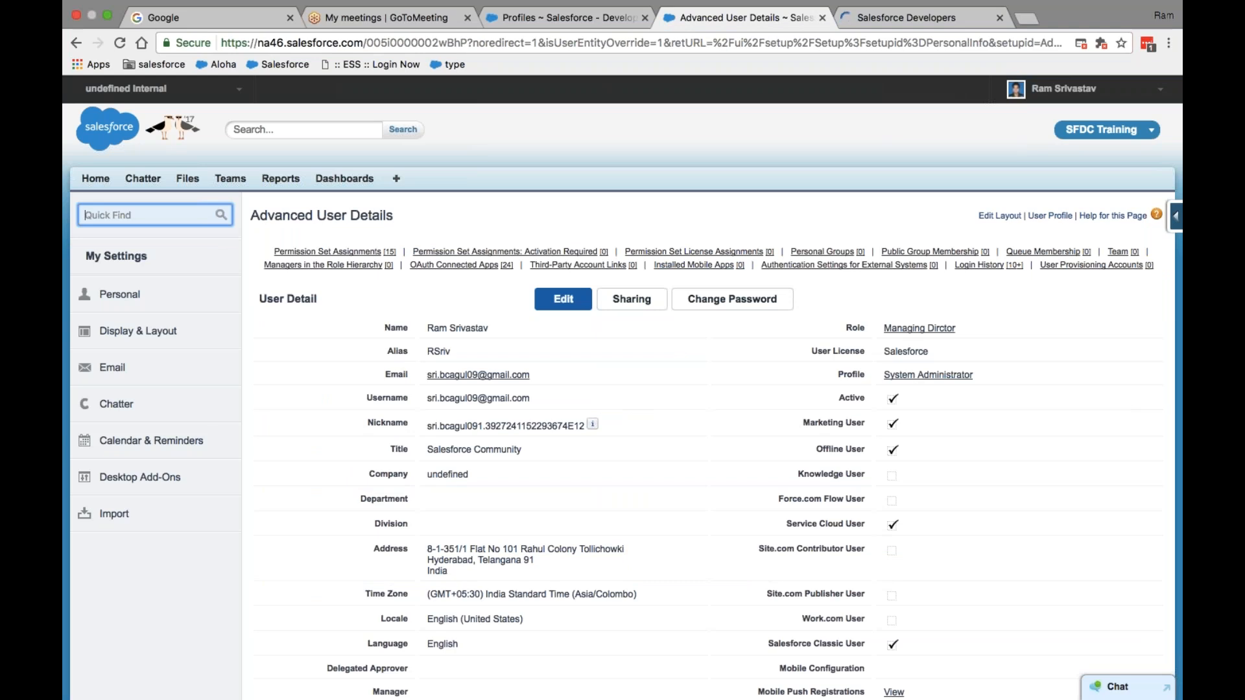
click(566, 18)
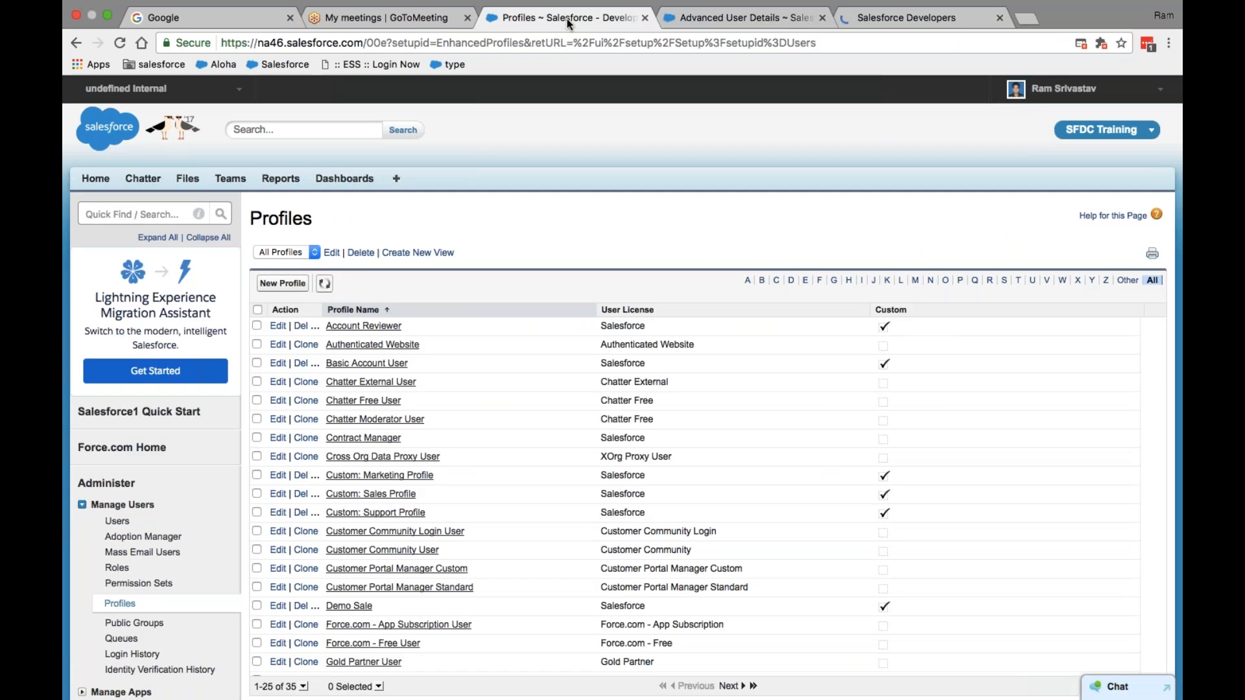
scroll(427, 440, down, 5)
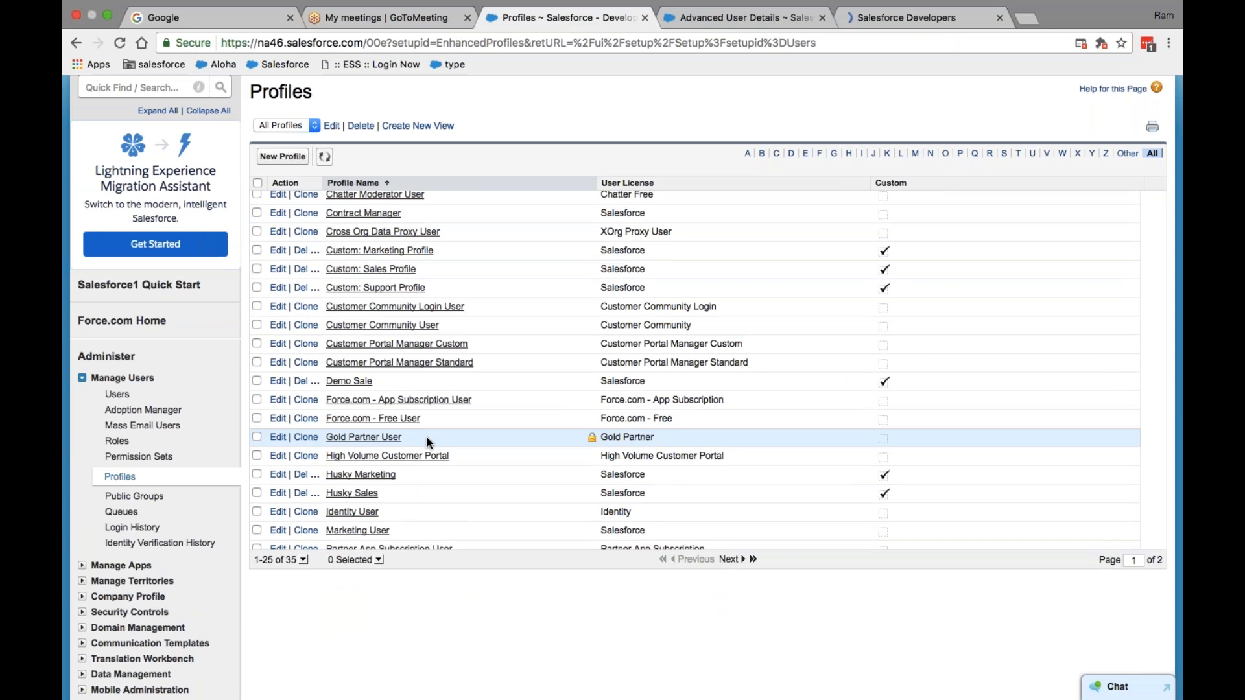
click(1003, 156)
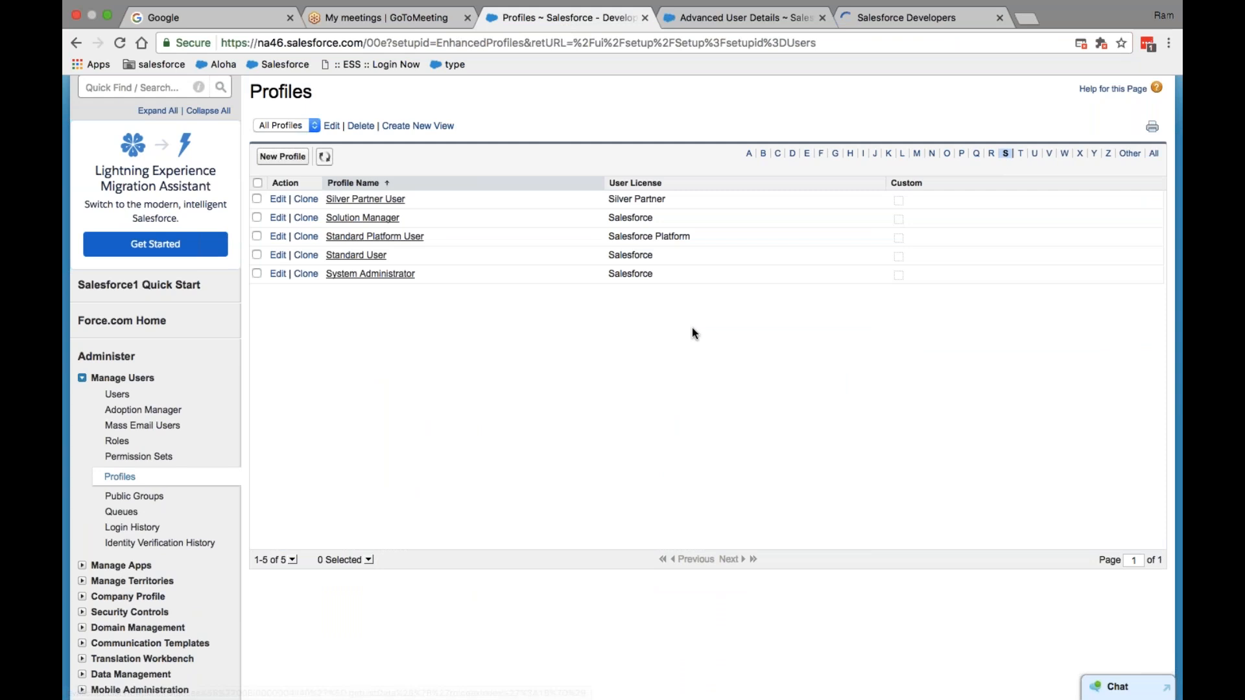
scroll(648, 244, up, 2)
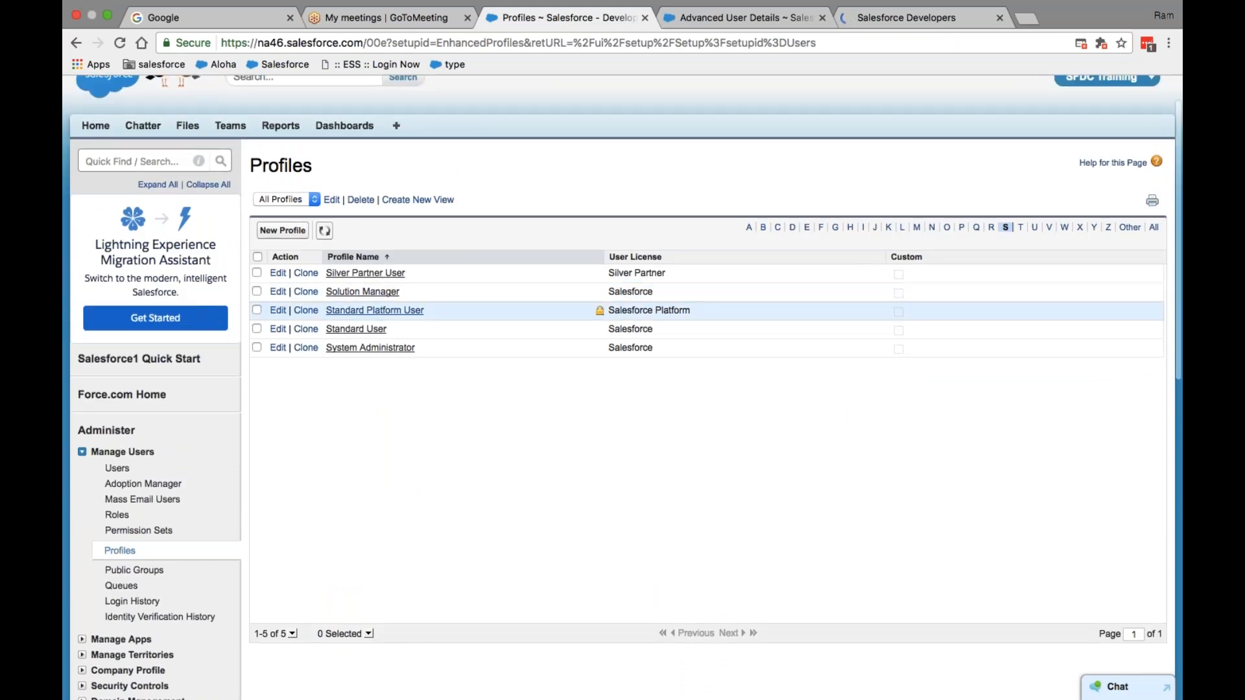
- Open the System Administrator profile and list its four assigned users
click(398, 354)
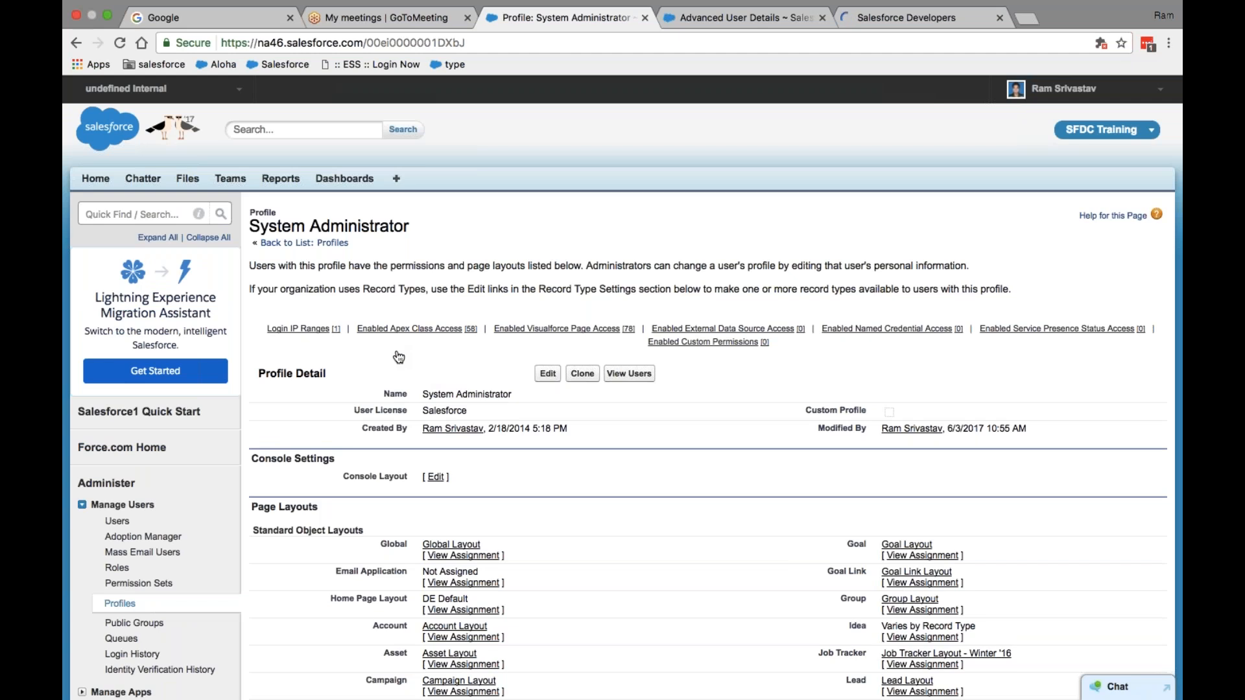
scroll(656, 399, down, 2)
click(629, 302)
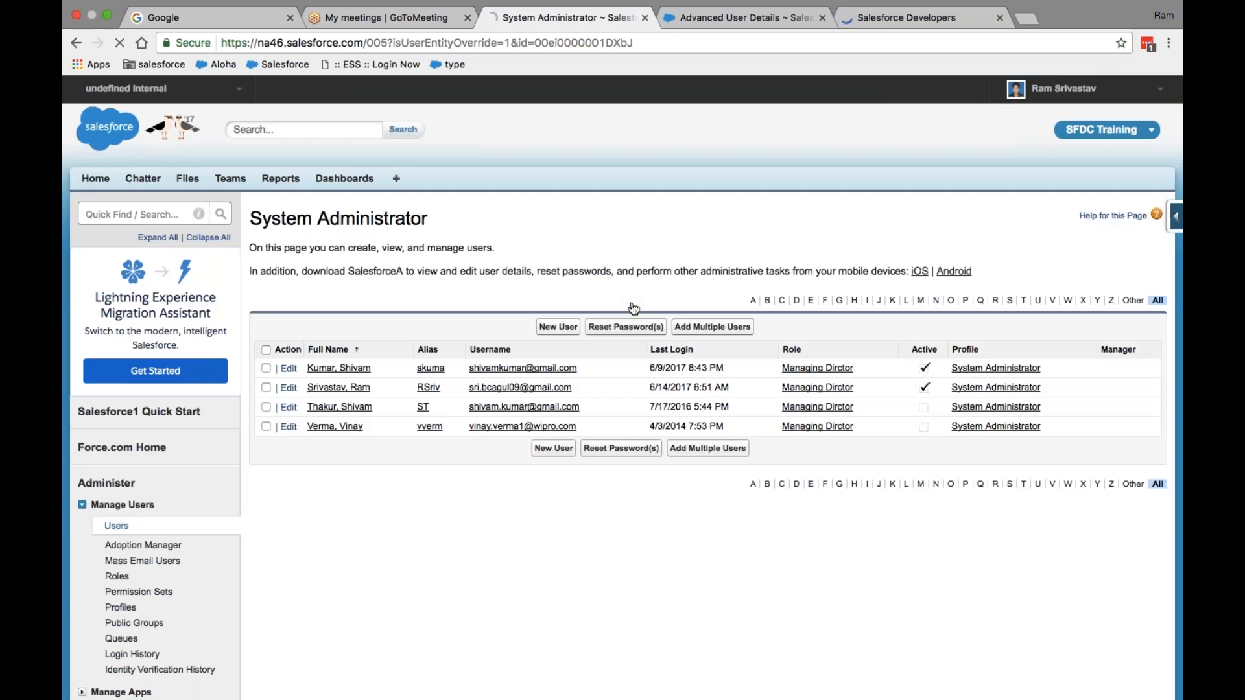
- Look over the four System Administrator users, two active, then go back to the profile page
scroll(634, 309, down, 2)
scroll(634, 308, down, 2)
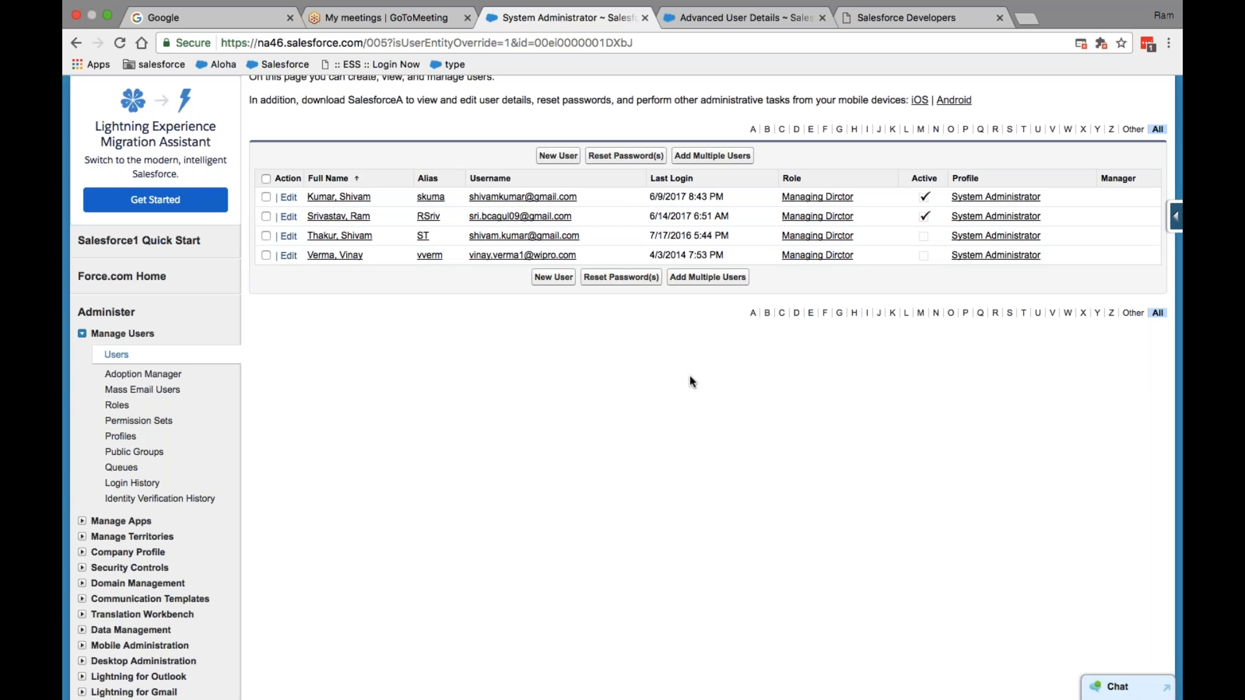
scroll(702, 465, up, 5)
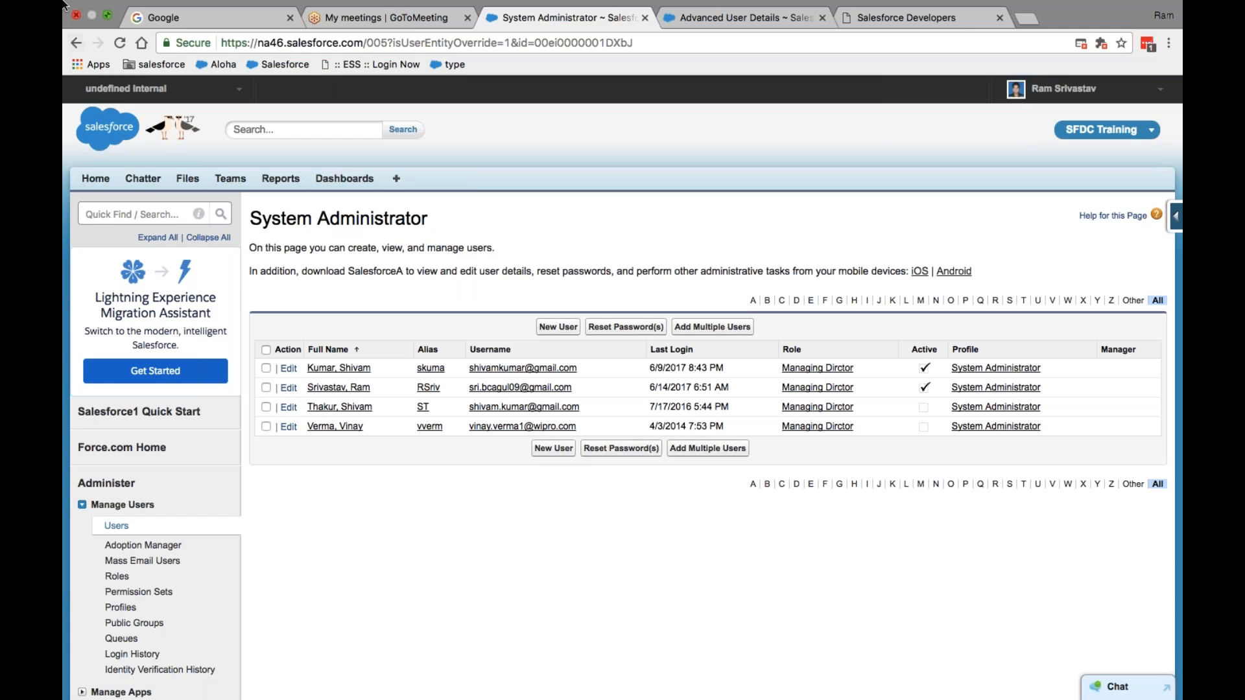
click(77, 60)
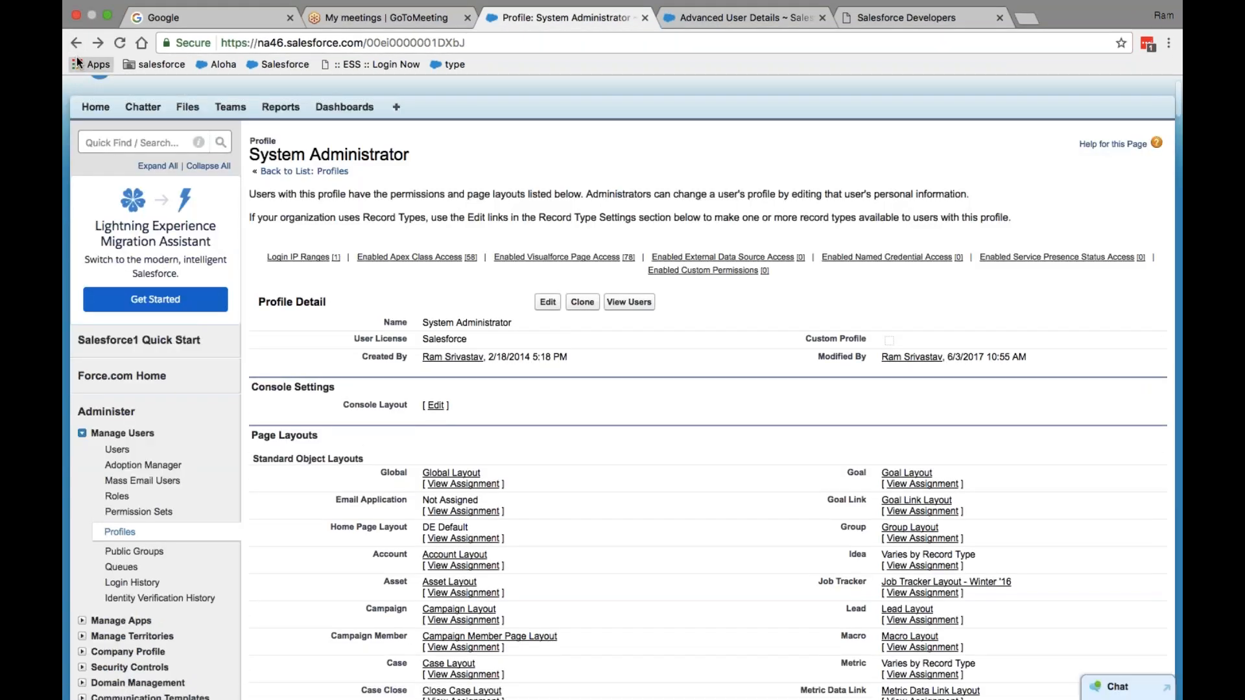
- Review the profile's standard object page layouts, then return to the user's Advanced User Details page
click(79, 63)
click(77, 44)
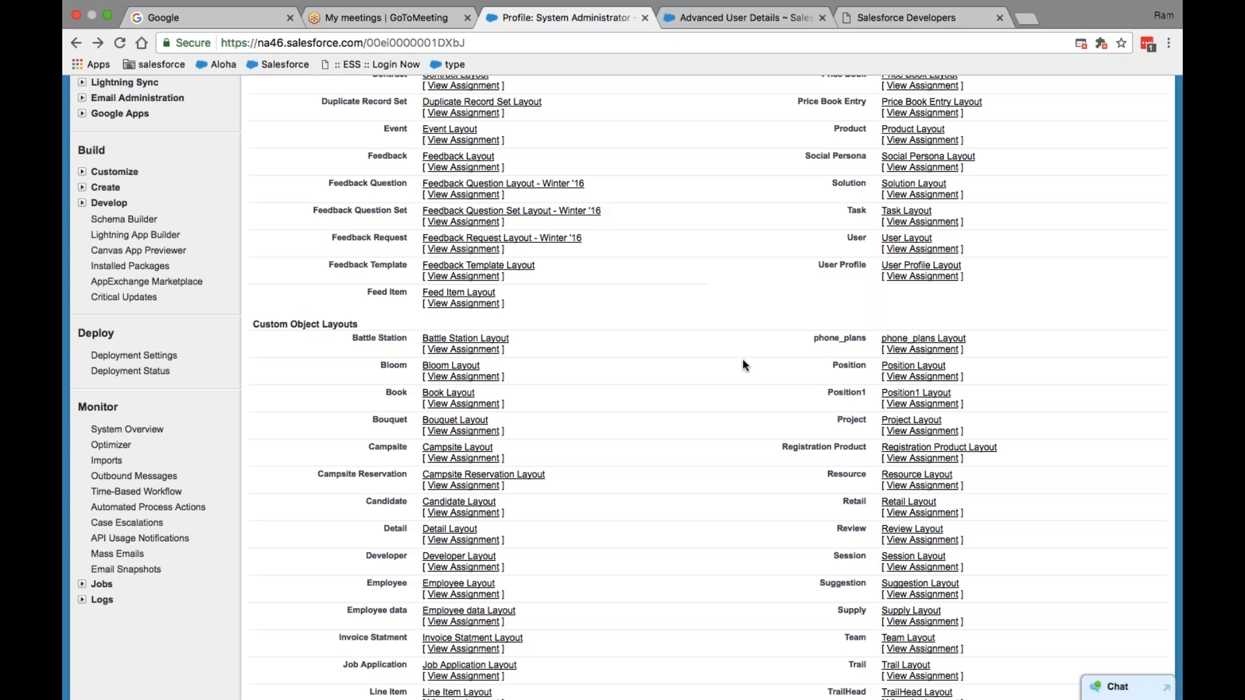
scroll(742, 359, up, 15)
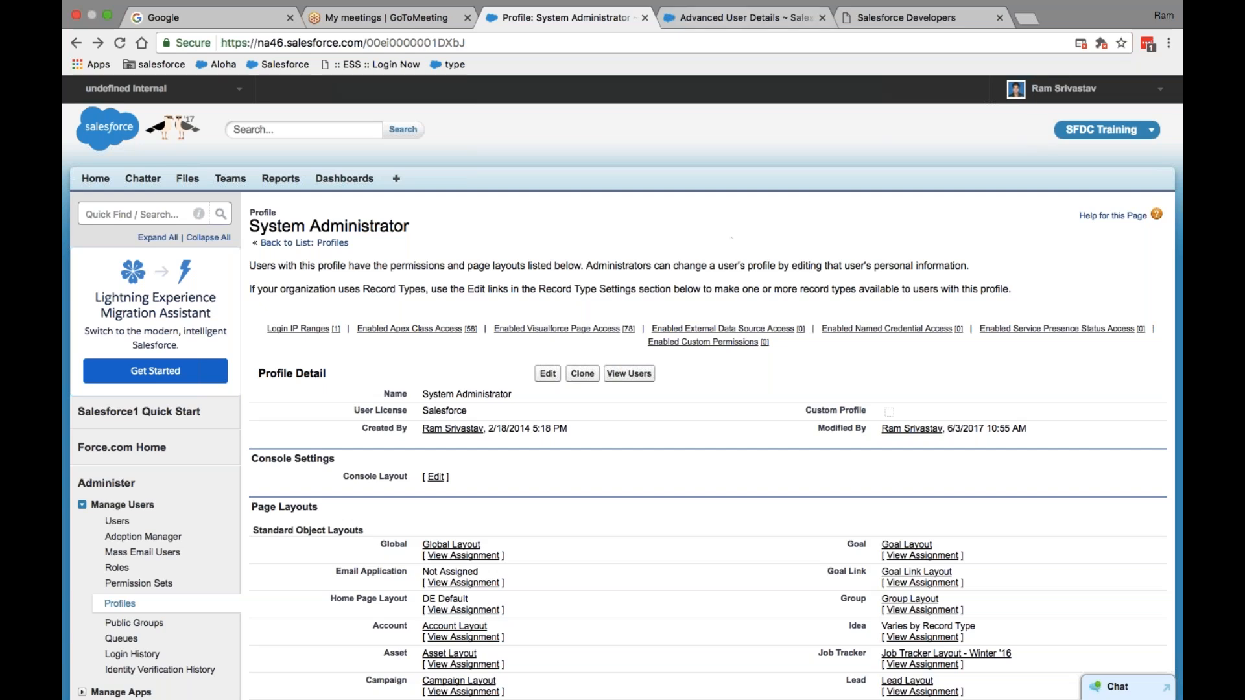
click(718, 18)
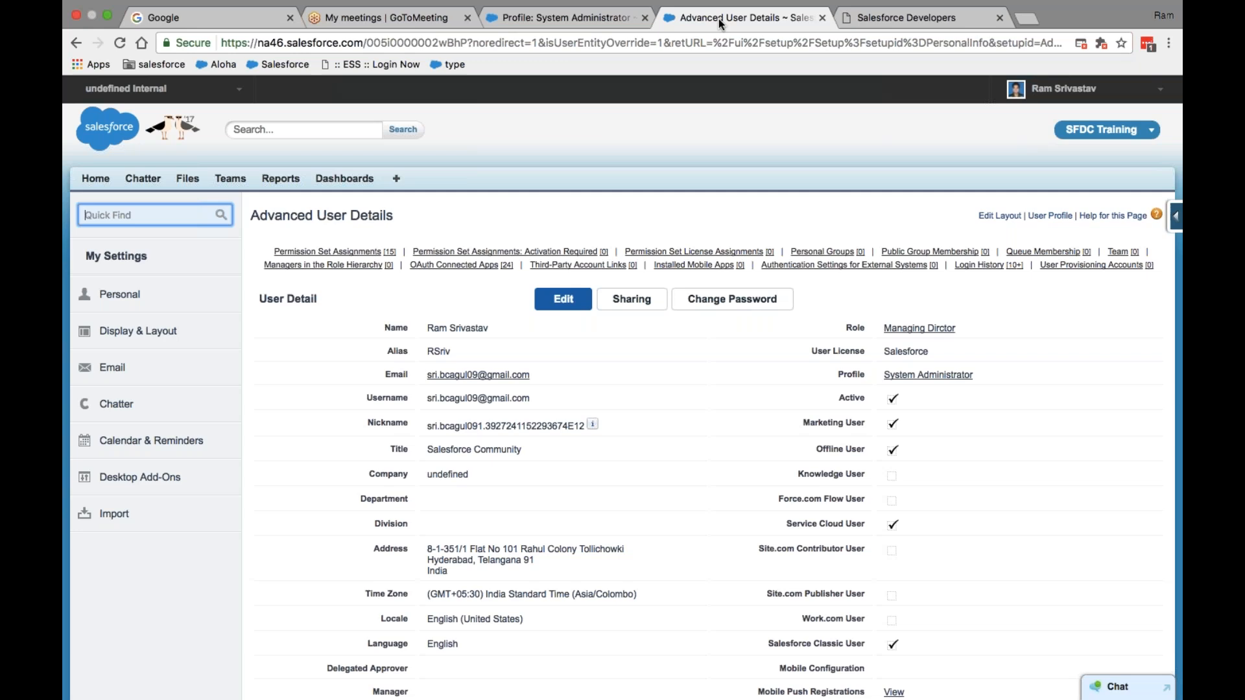
- Go from the System Administrator profile back to the Profiles list and start a New Profile
click(571, 24)
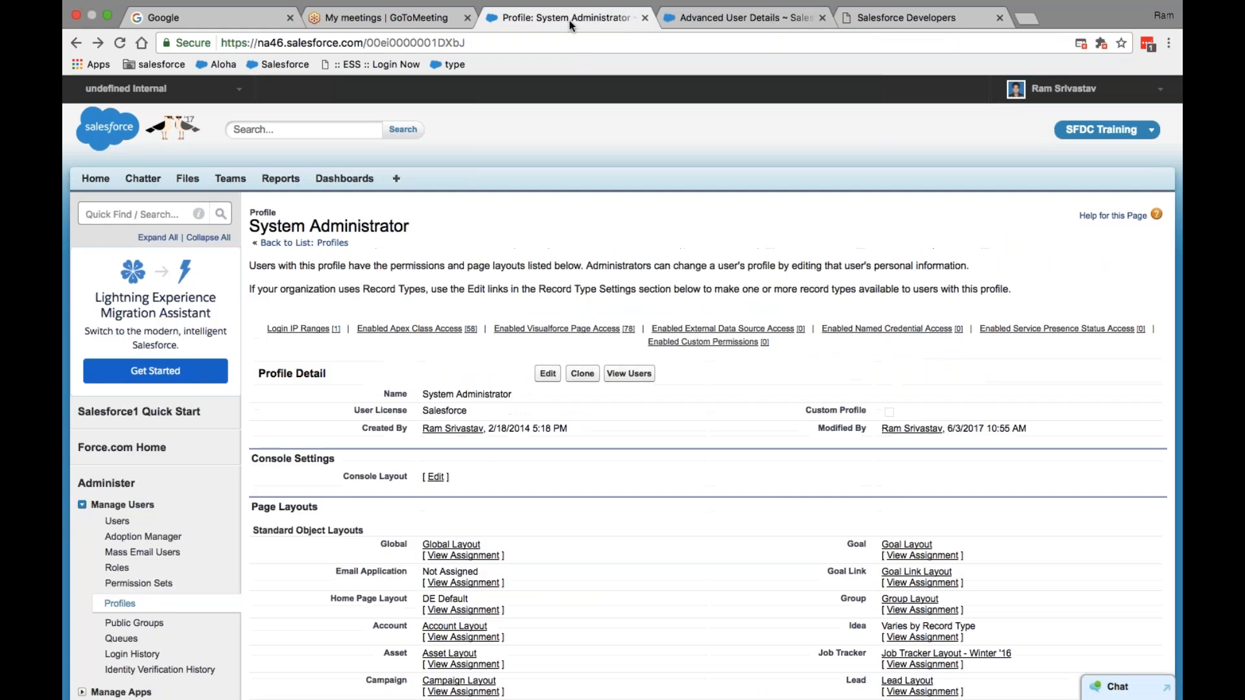
click(76, 43)
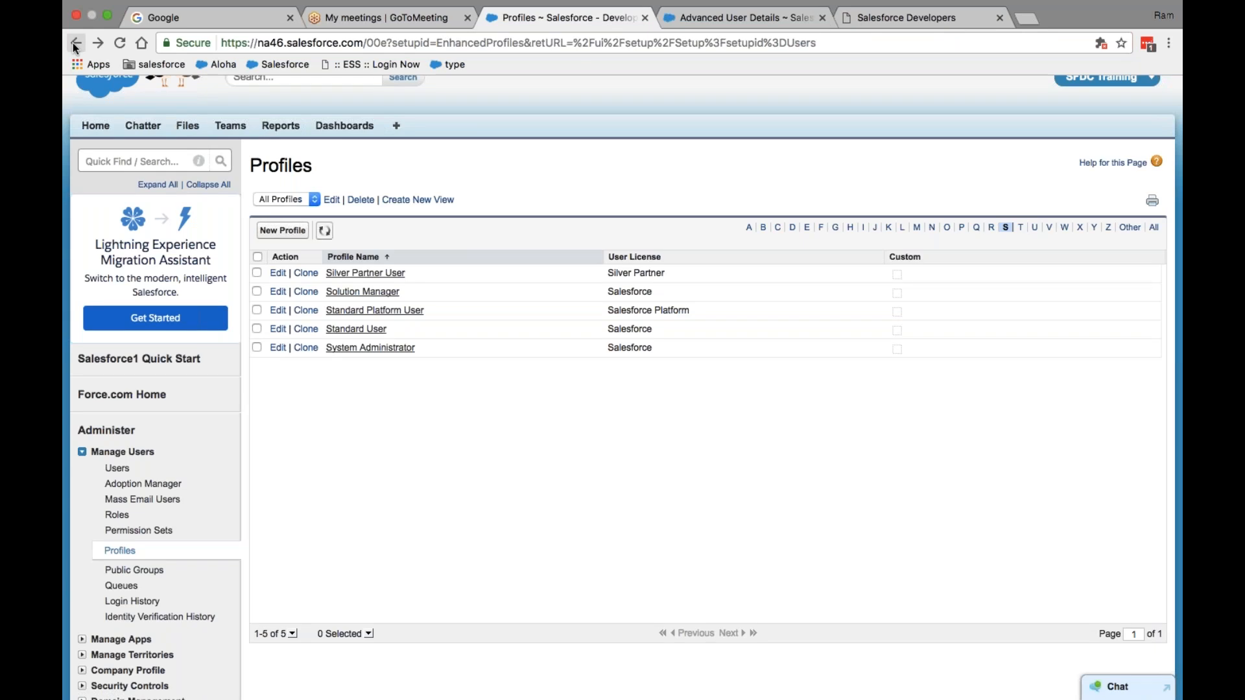
click(289, 237)
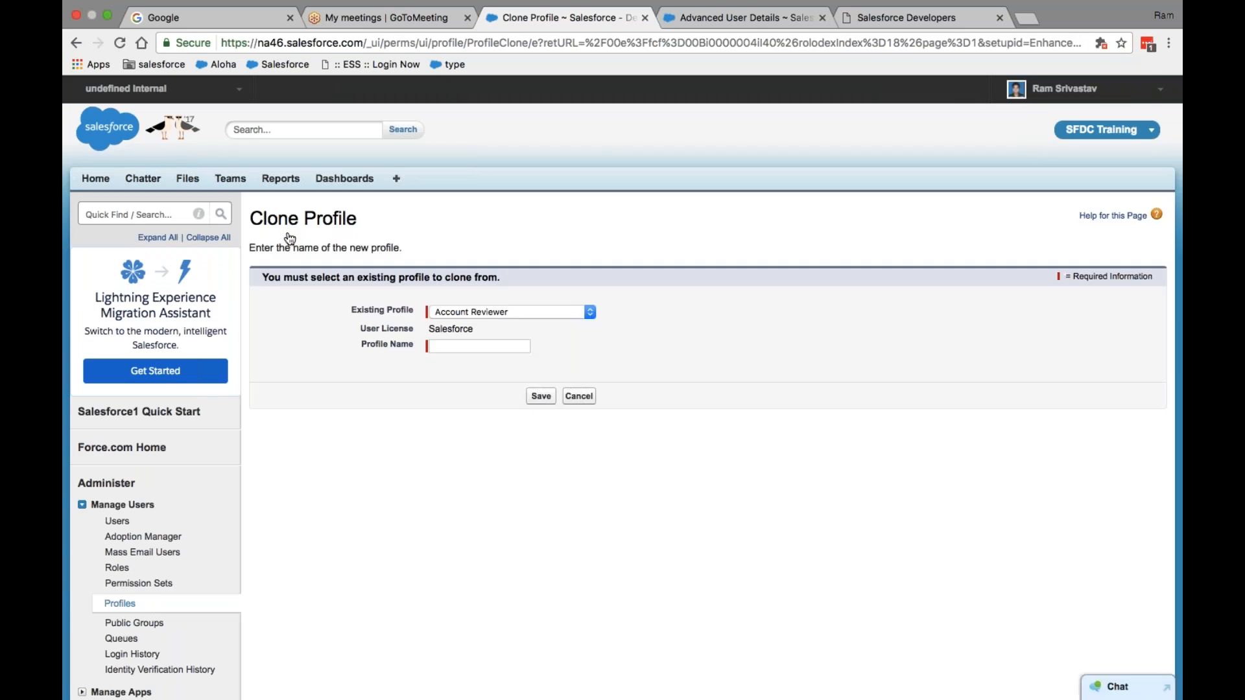
- Clone System Administrator into a new profile named 'Husky Admin' and save it
click(590, 312)
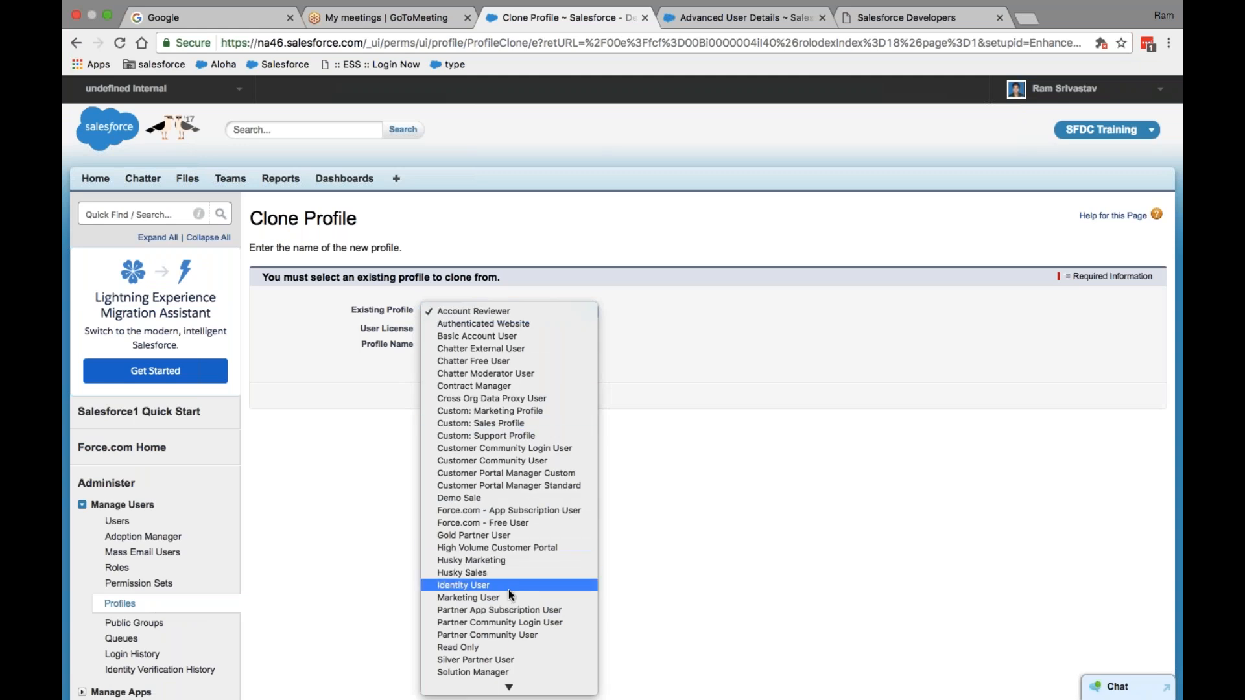
mouse_move(514, 691)
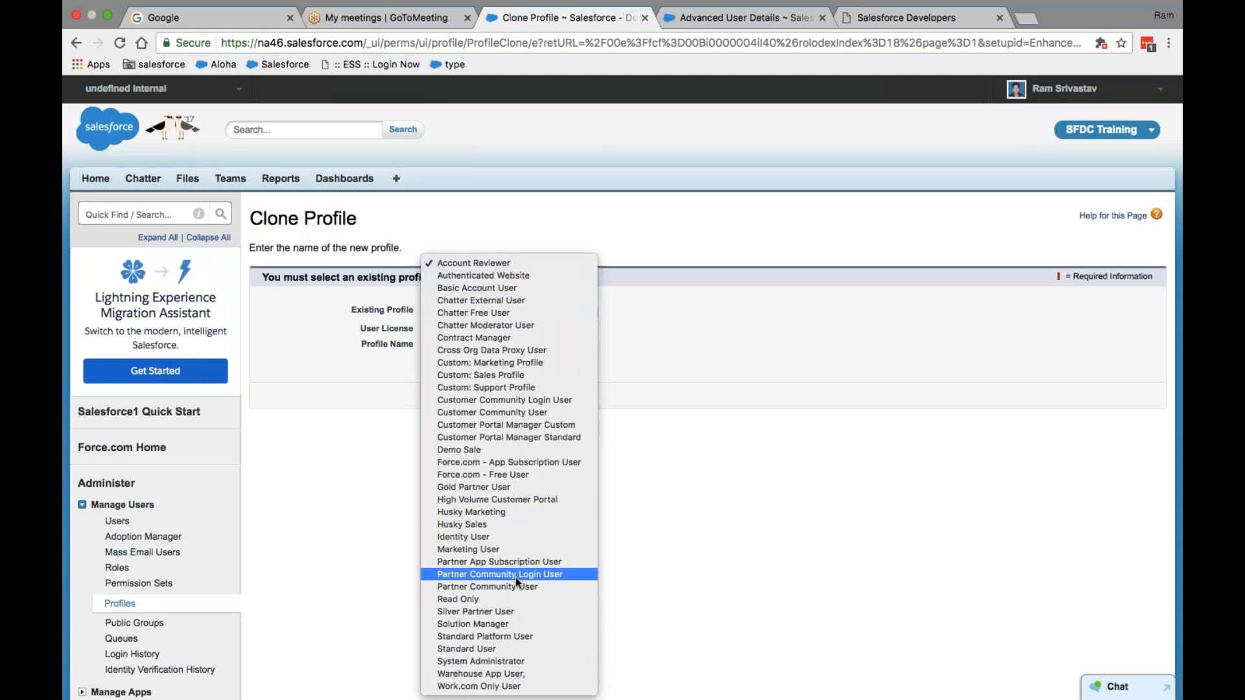
click(501, 661)
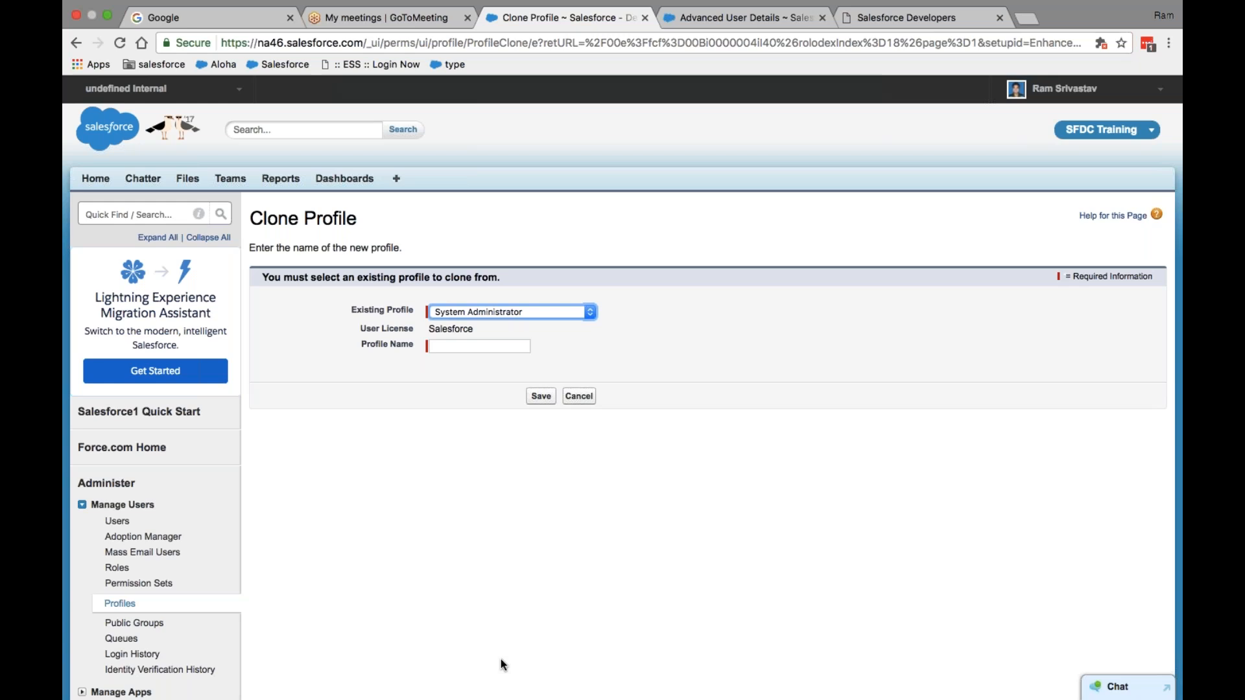
key(Tab)
text(Husky)
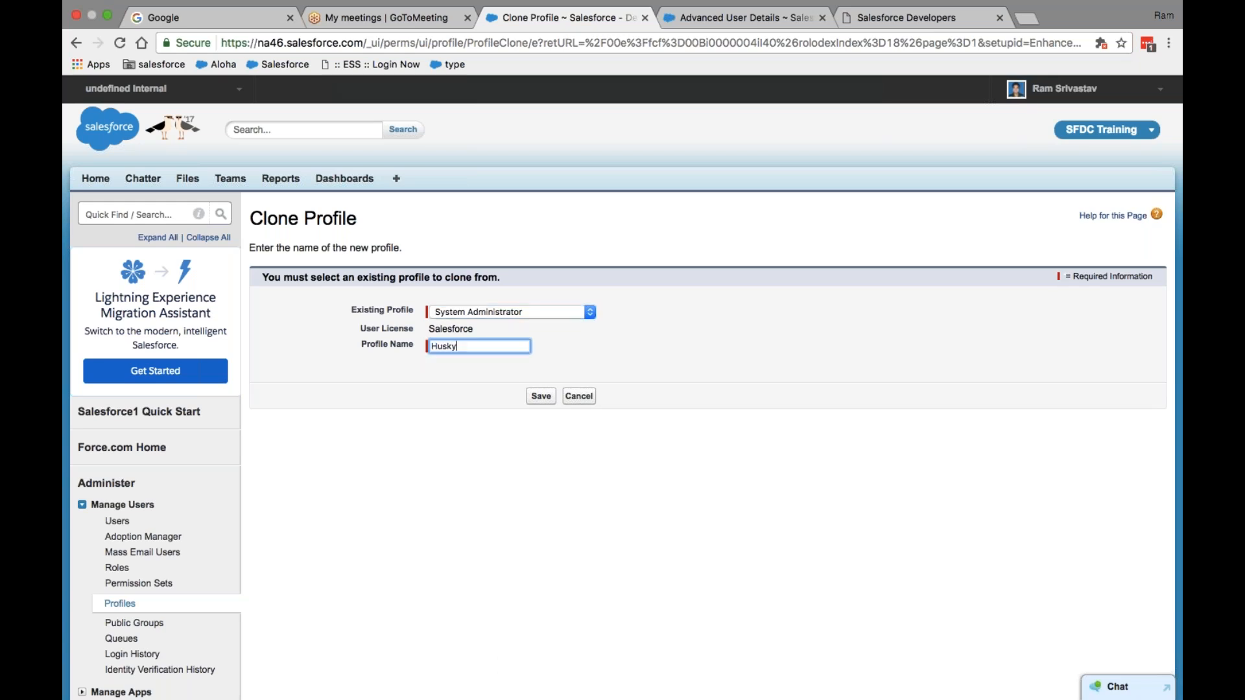
text( Admin)
click(545, 399)
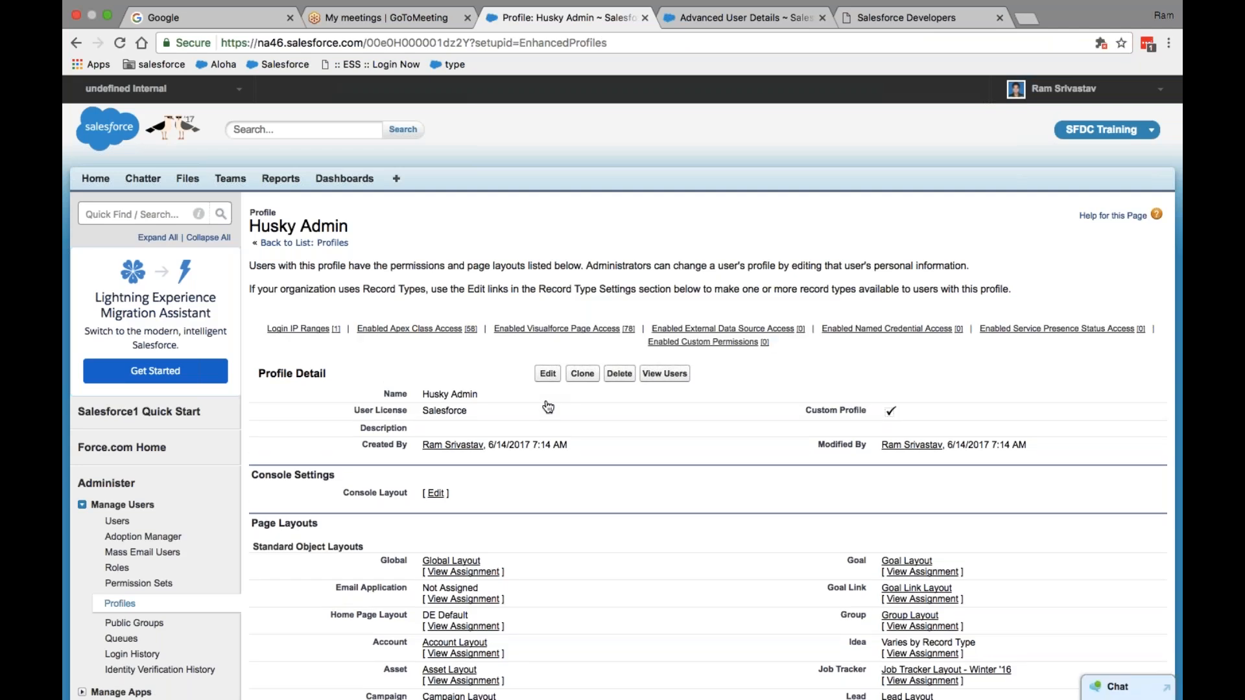
- Look over the Husky Admin profile page, then list its users, which shows none assigned
scroll(709, 417, down, 5)
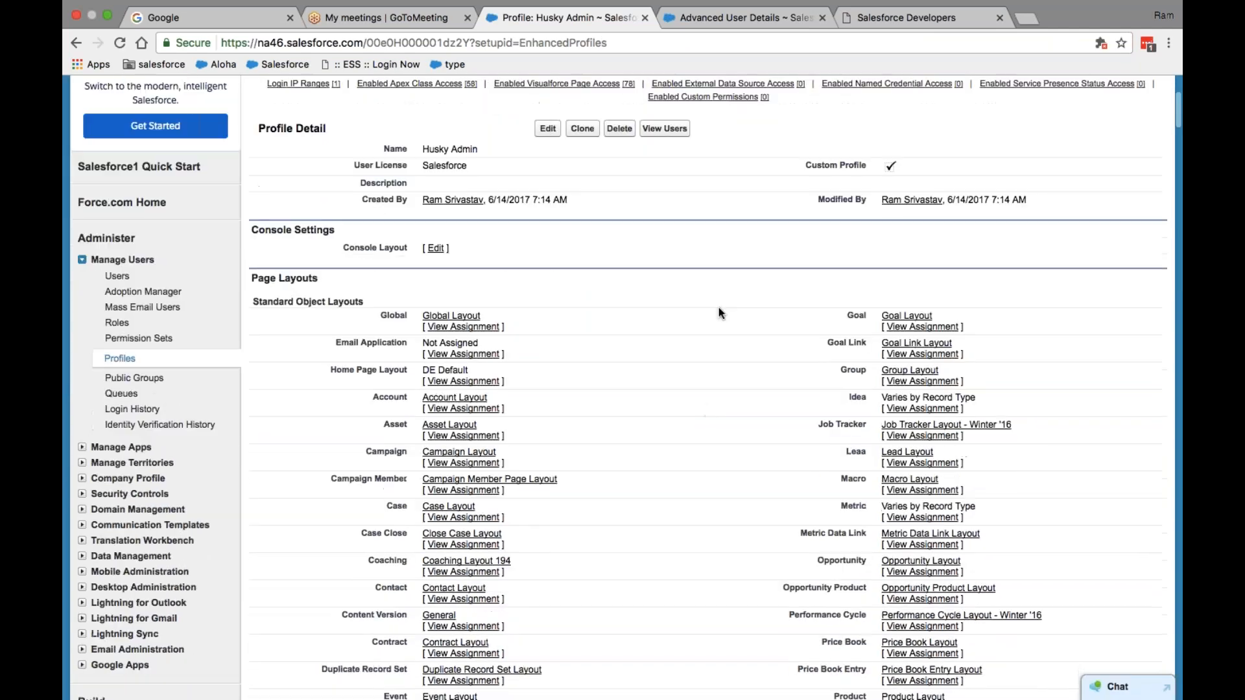
scroll(719, 313, up, 4)
scroll(494, 372, down, 10)
scroll(494, 372, down, 1)
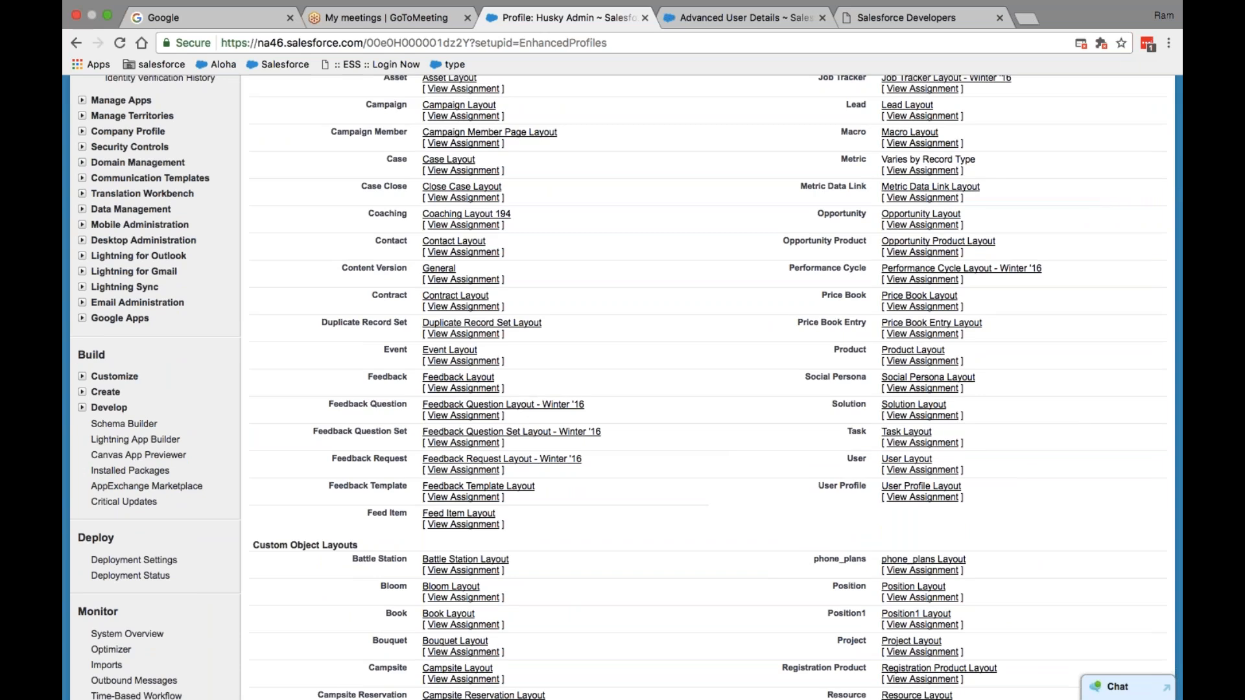
scroll(685, 429, up, 10)
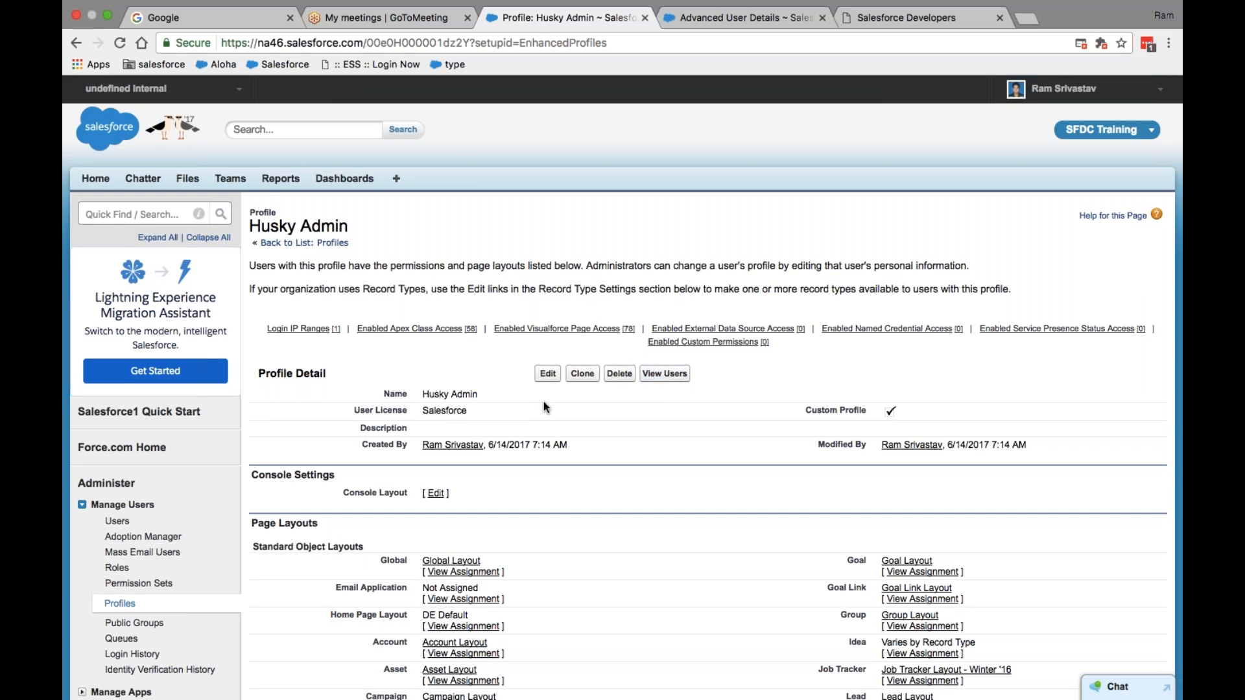
click(664, 375)
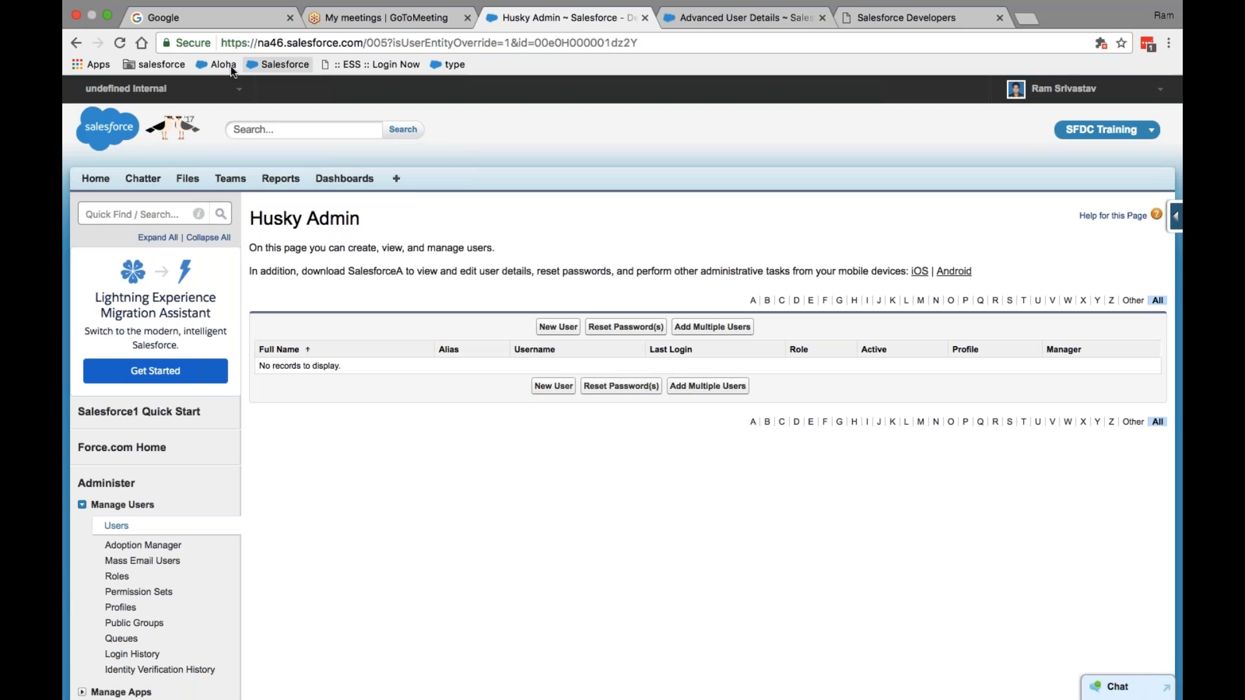
- Go back from the empty users list to the Husky Admin profile detail page
click(76, 45)
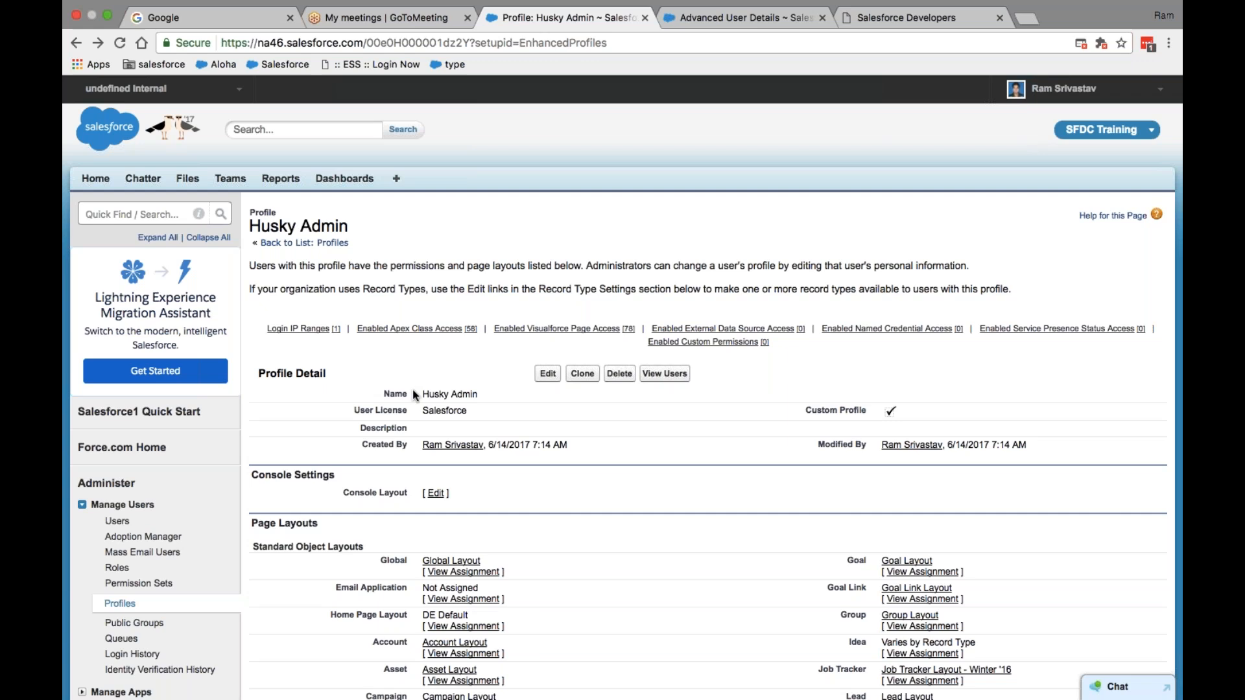
- Look through the Husky Admin profile and put it into edit mode
scroll(412, 389, down, 3)
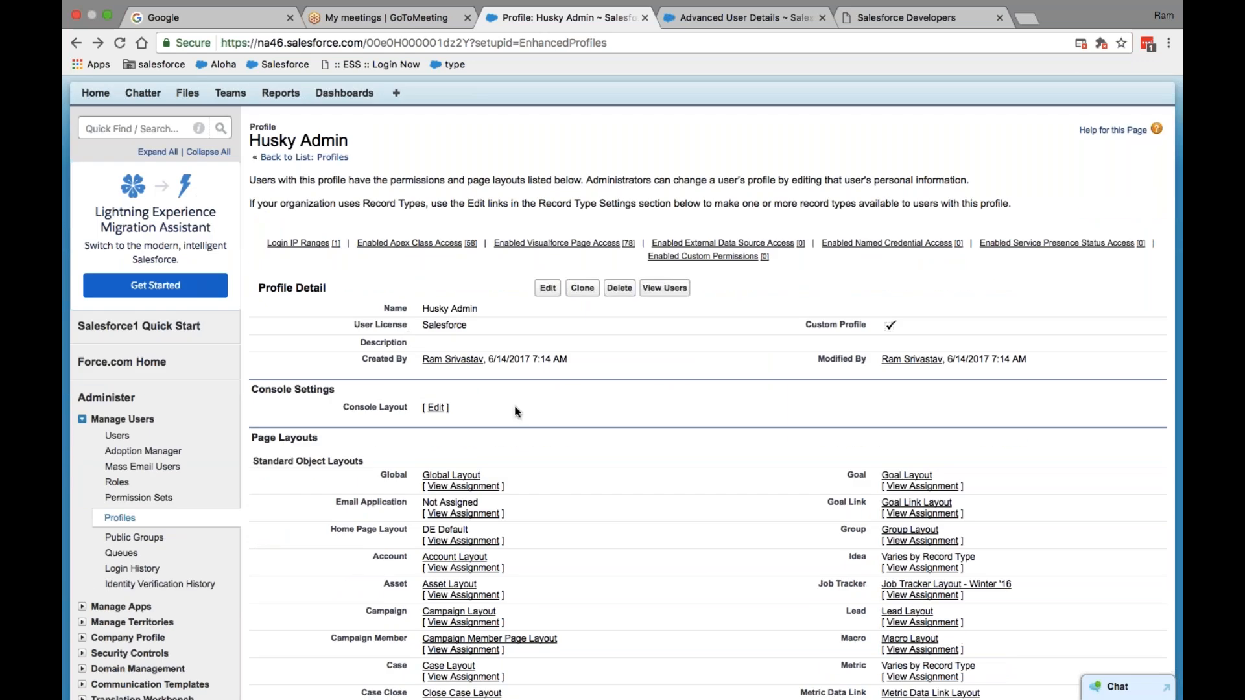
scroll(517, 412, down, 15)
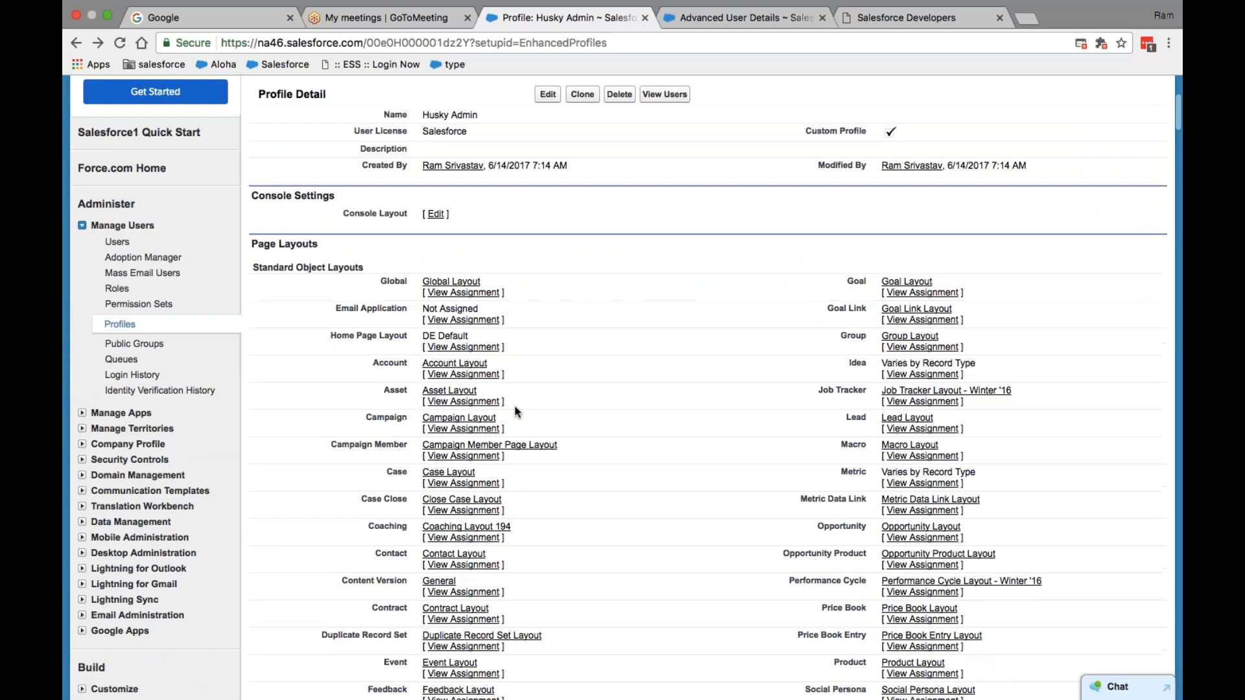
scroll(517, 411, down, 20)
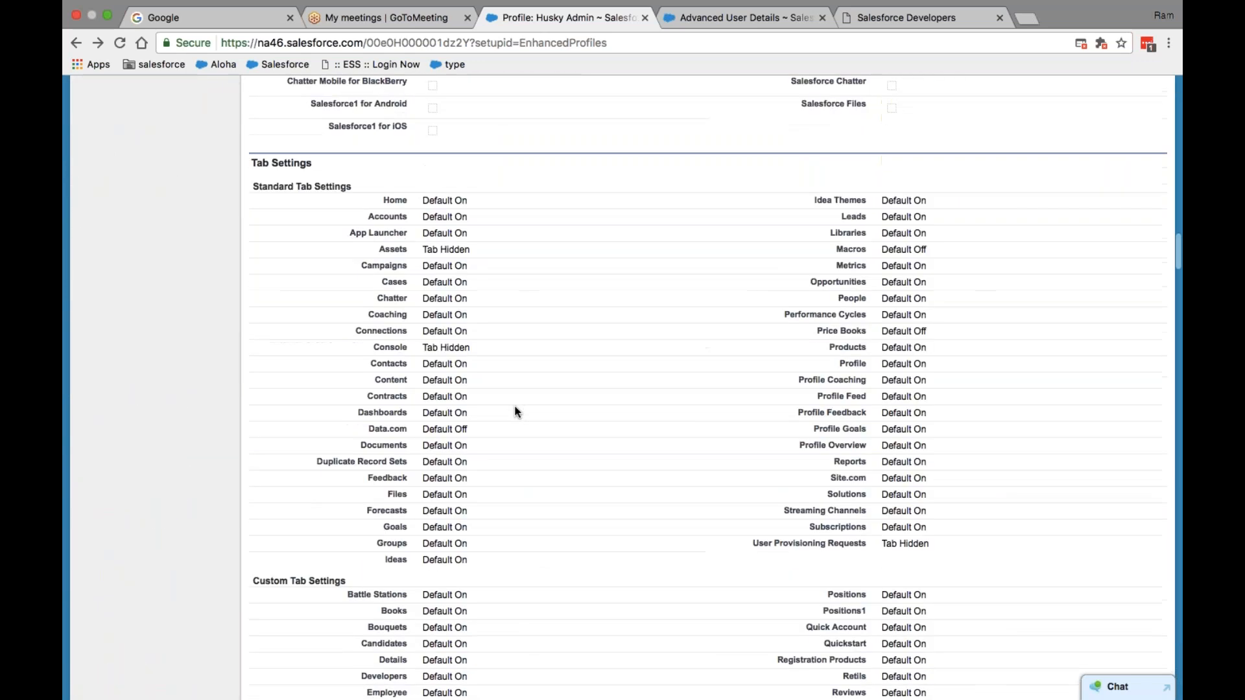
scroll(517, 412, down, 20)
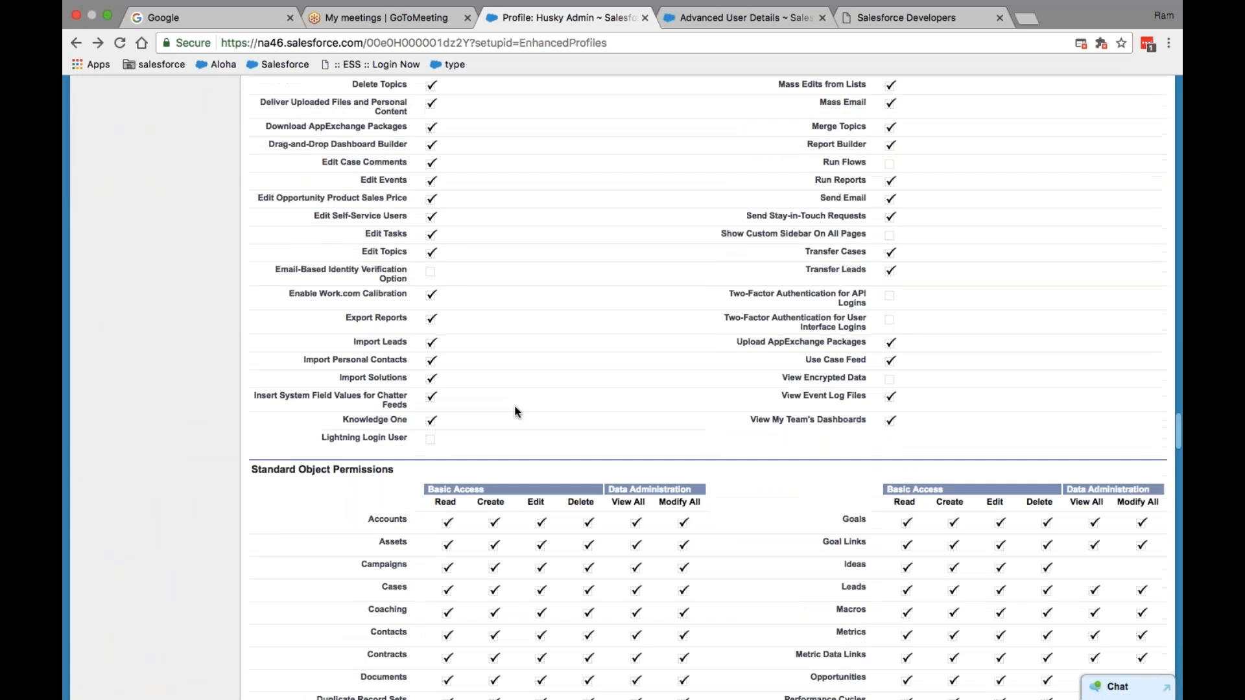
scroll(514, 406, up, 15)
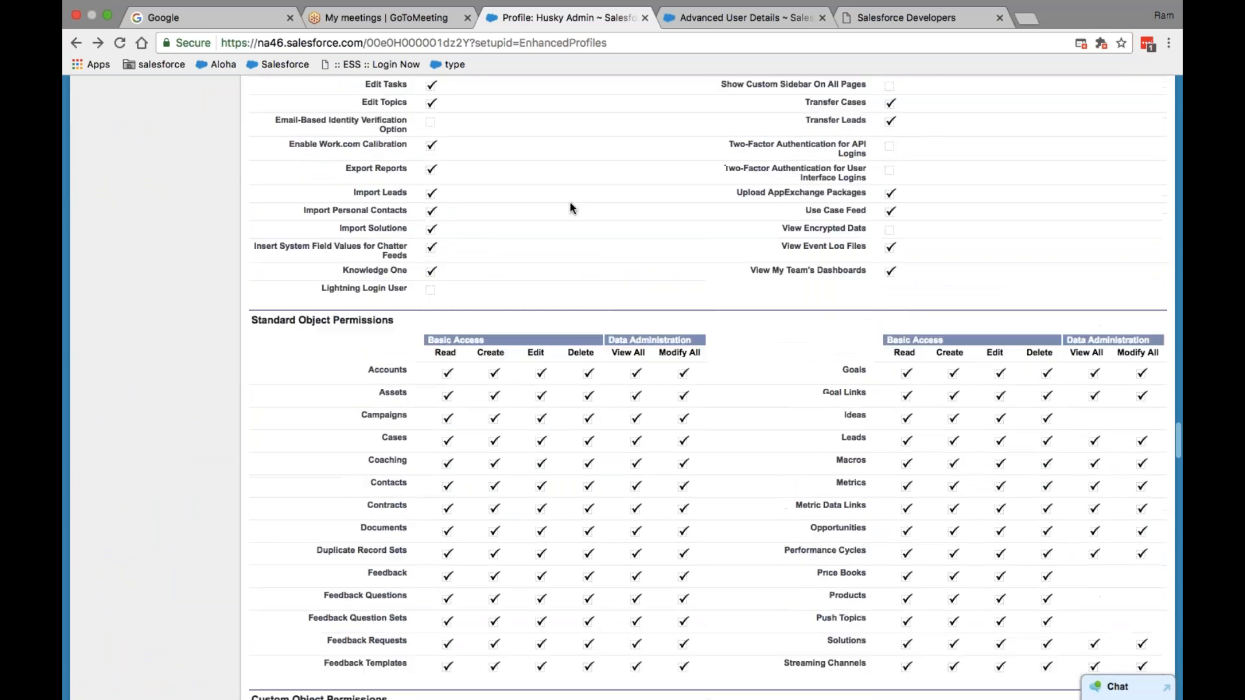
scroll(570, 207, up, 20)
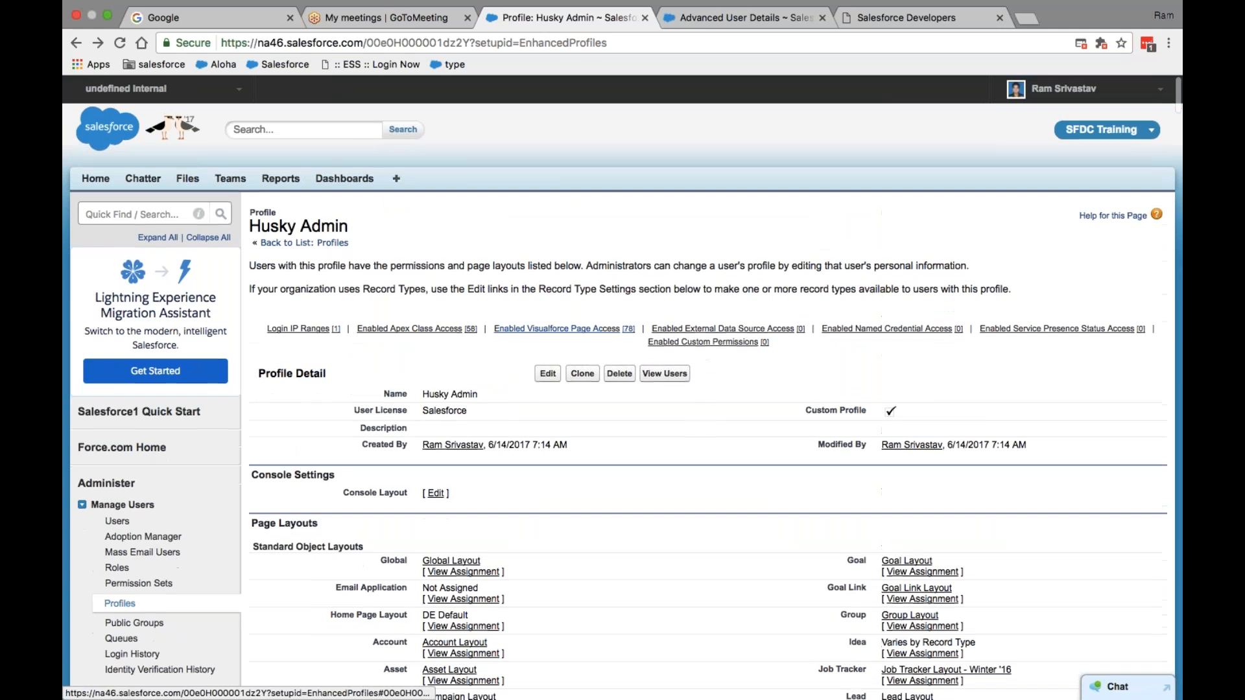
click(548, 373)
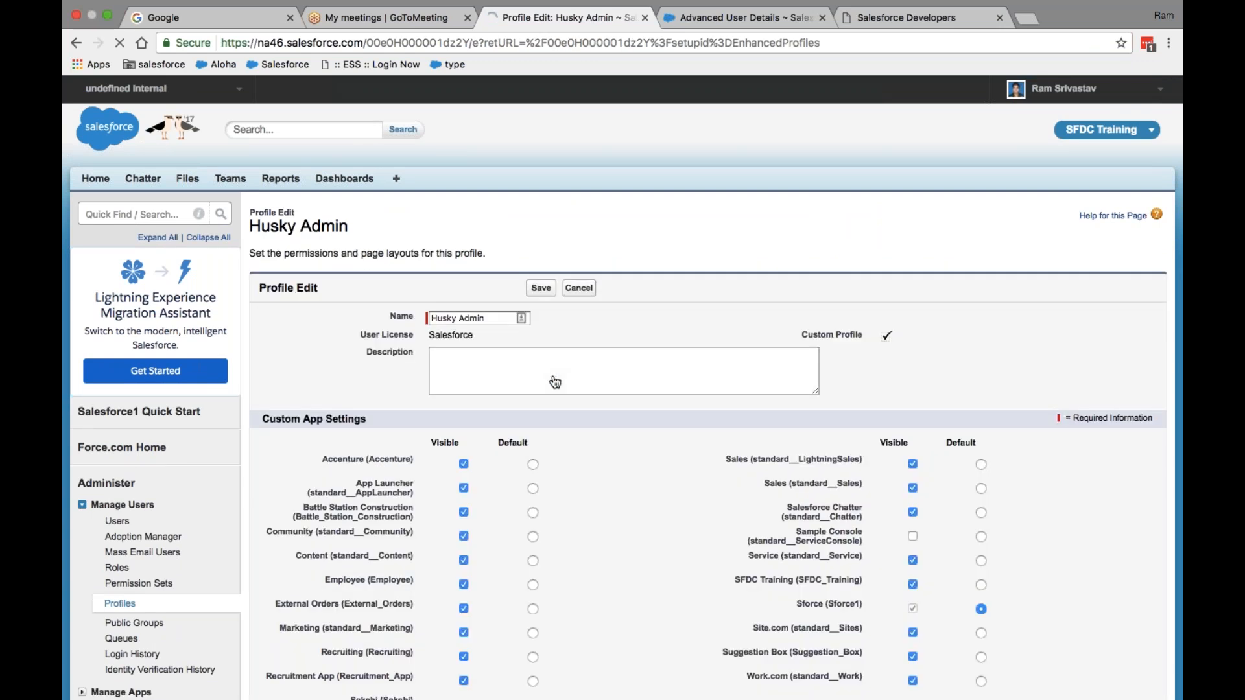
- Review the Standard and Custom Object Permissions, then go to the Advanced User Details page
scroll(483, 339, down, 20)
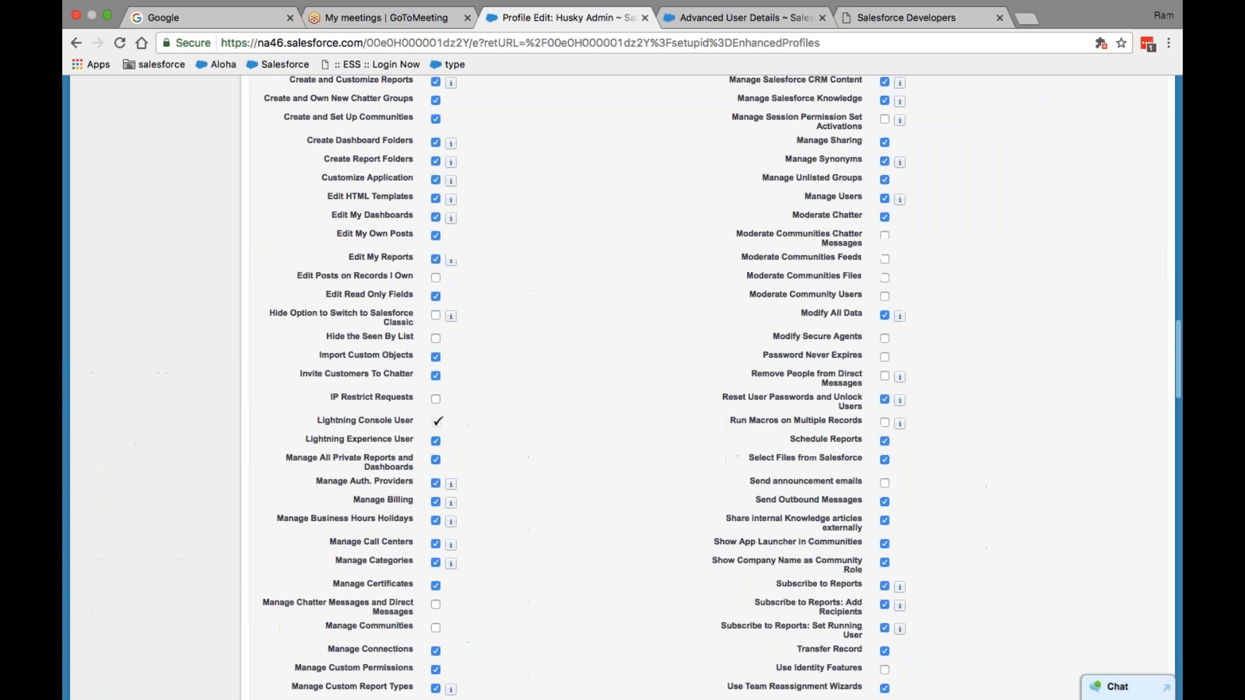
scroll(840, 323, up, 20)
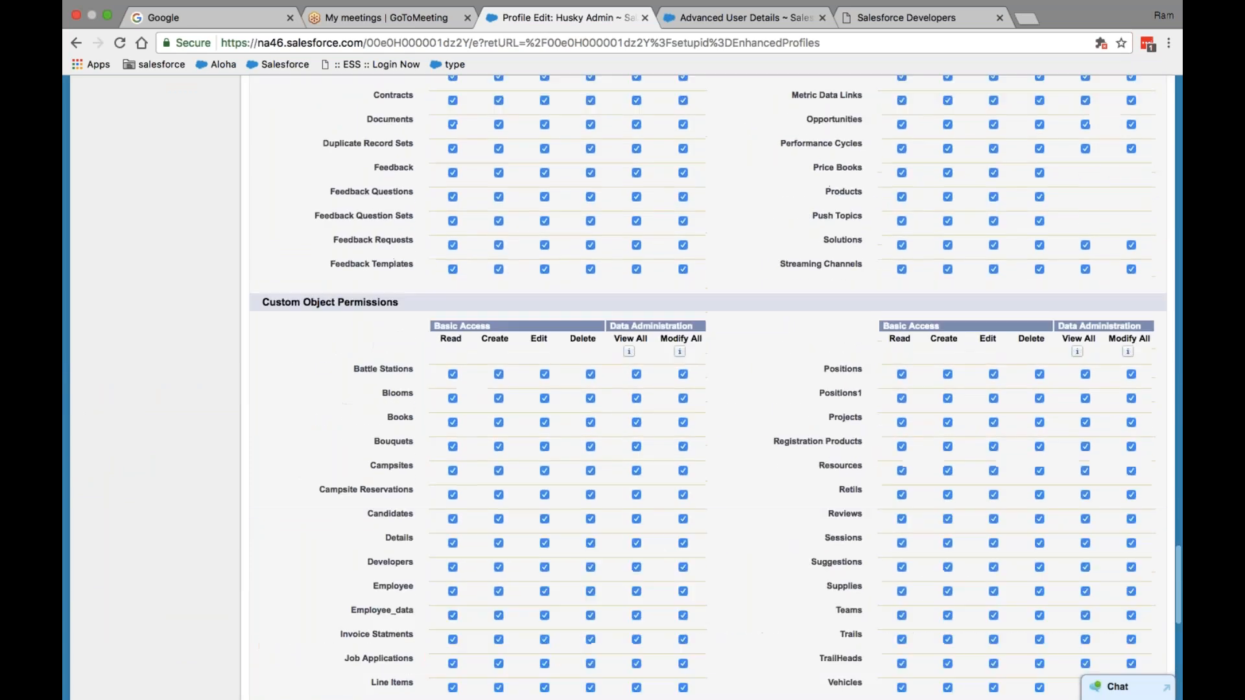
scroll(706, 389, down, 5)
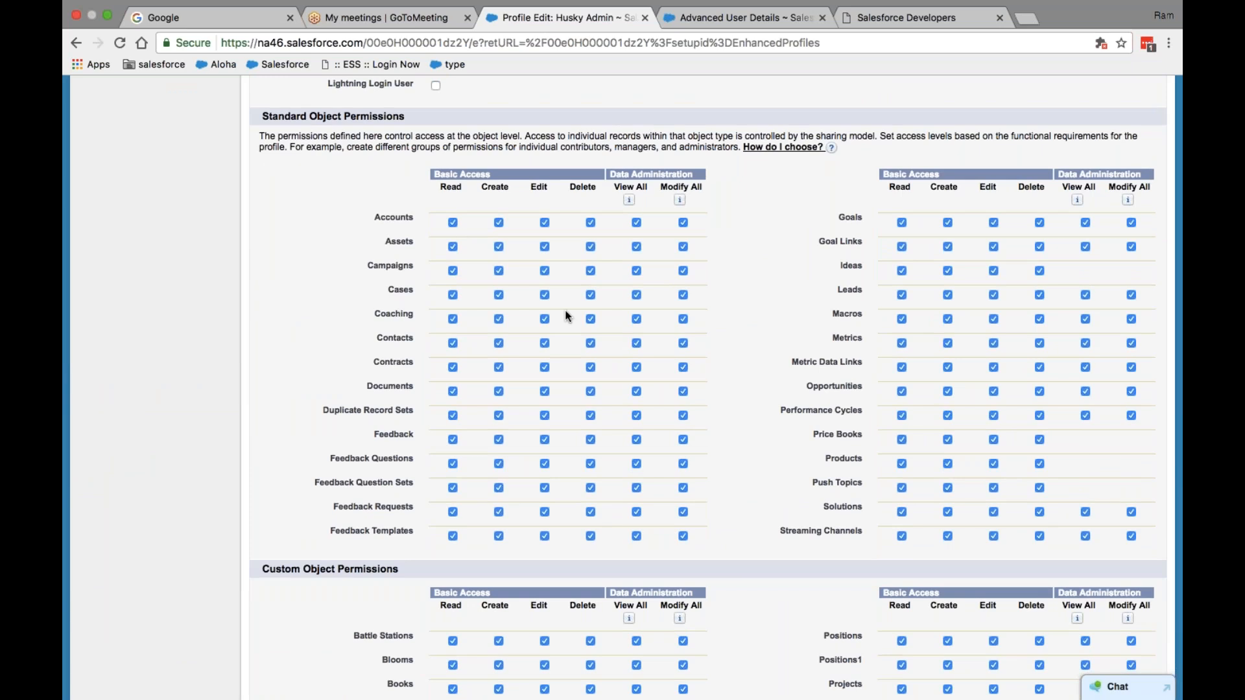
scroll(566, 314, up, 20)
click(739, 18)
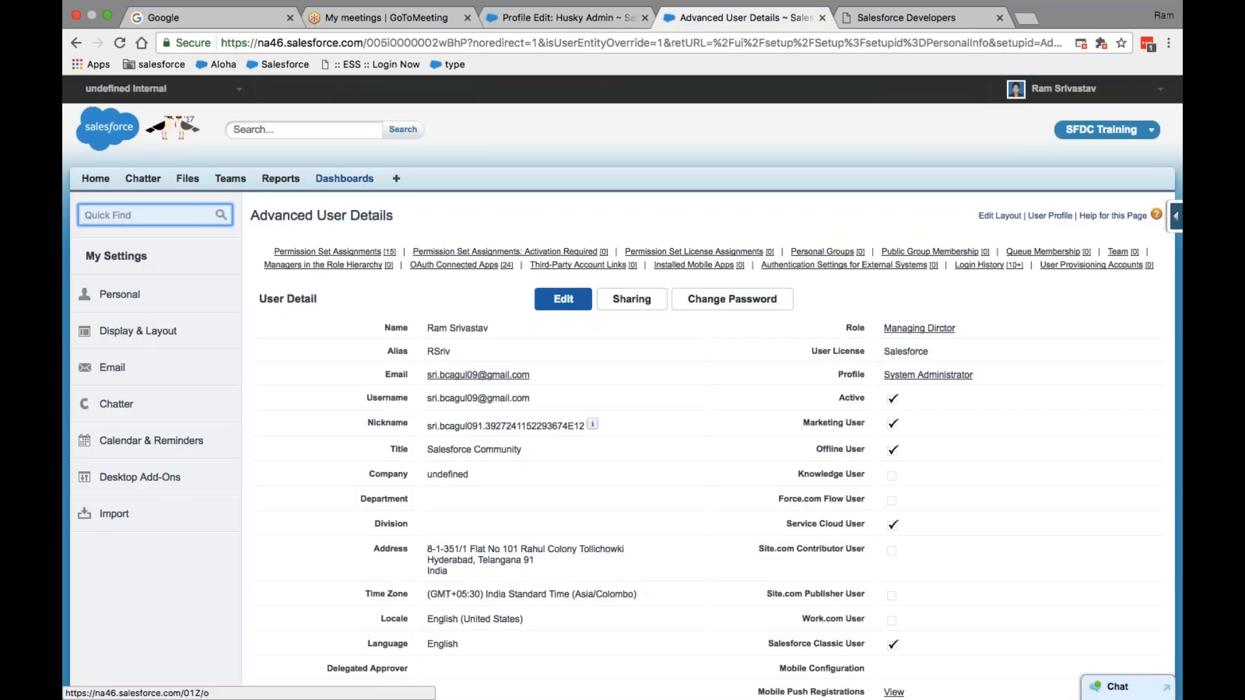
- Open the SFDC Computing account from Accounts Home via All Tabs and view its details
click(396, 179)
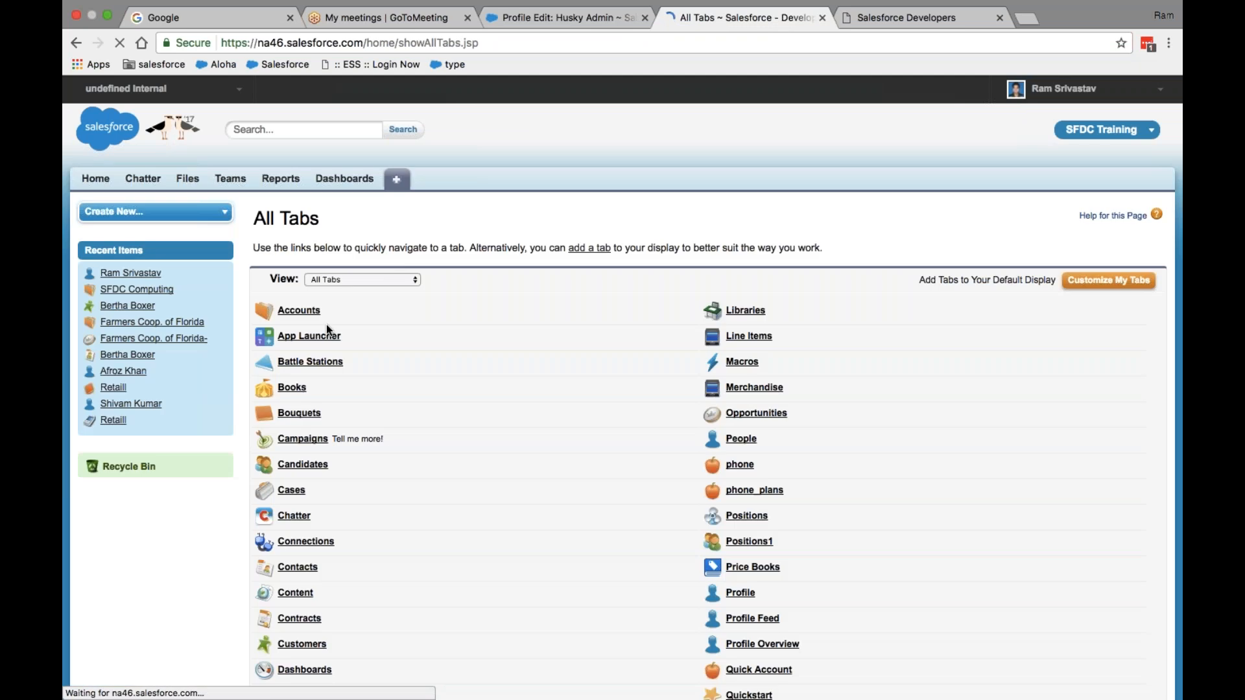
click(314, 311)
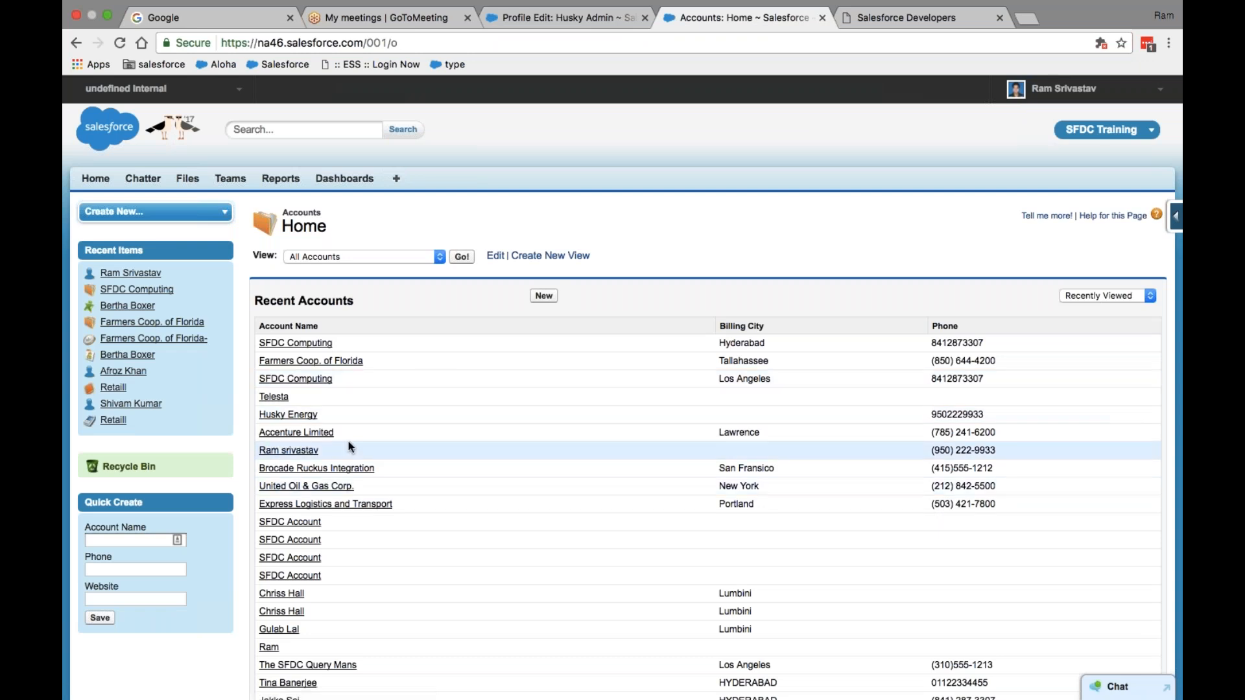
click(302, 344)
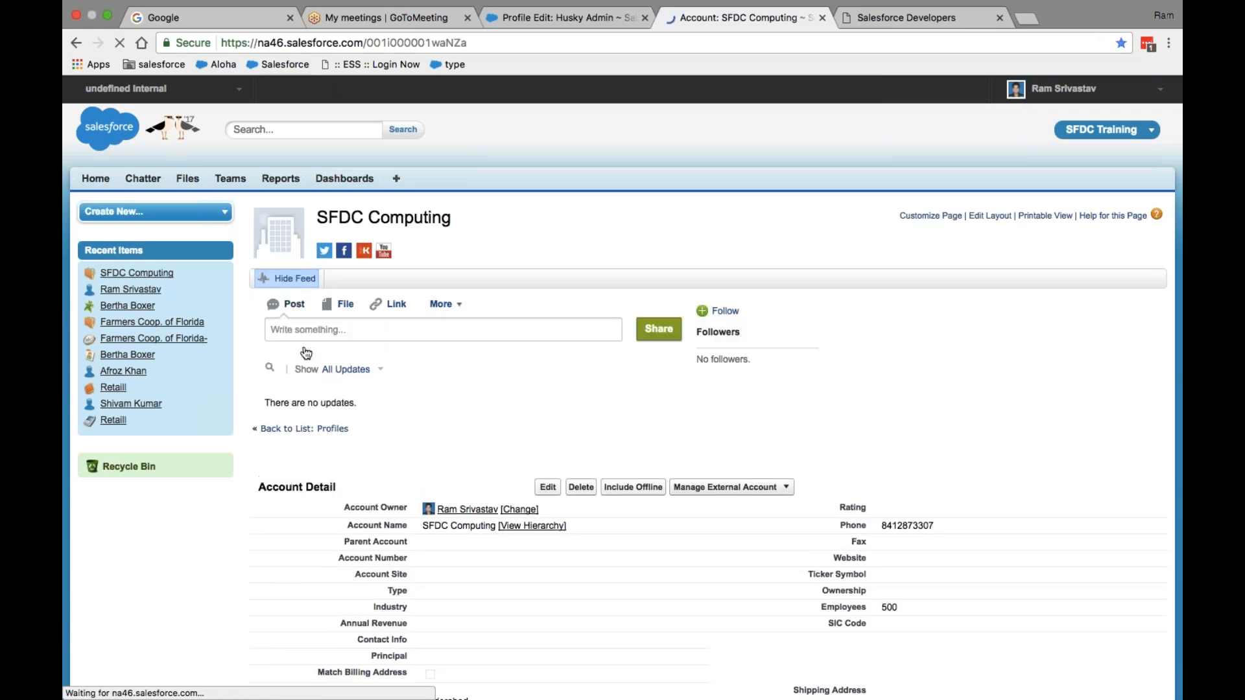
scroll(306, 353, down, 3)
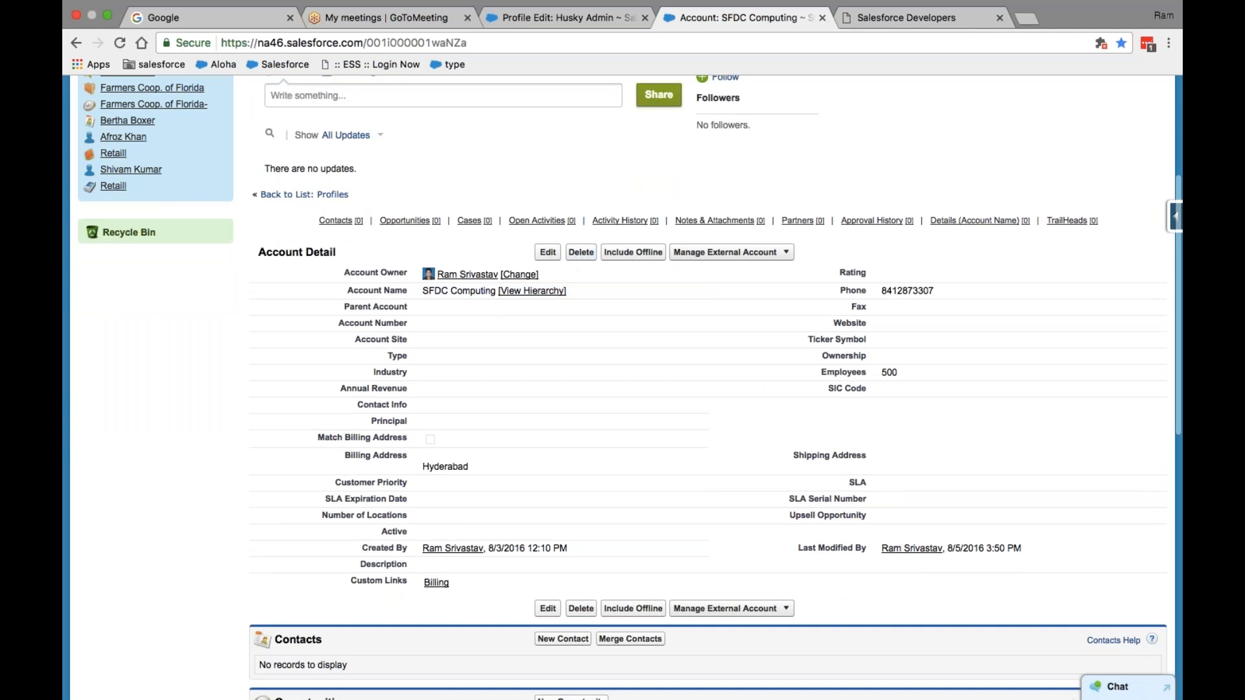
scroll(737, 506, down, 4)
scroll(737, 506, up, 3)
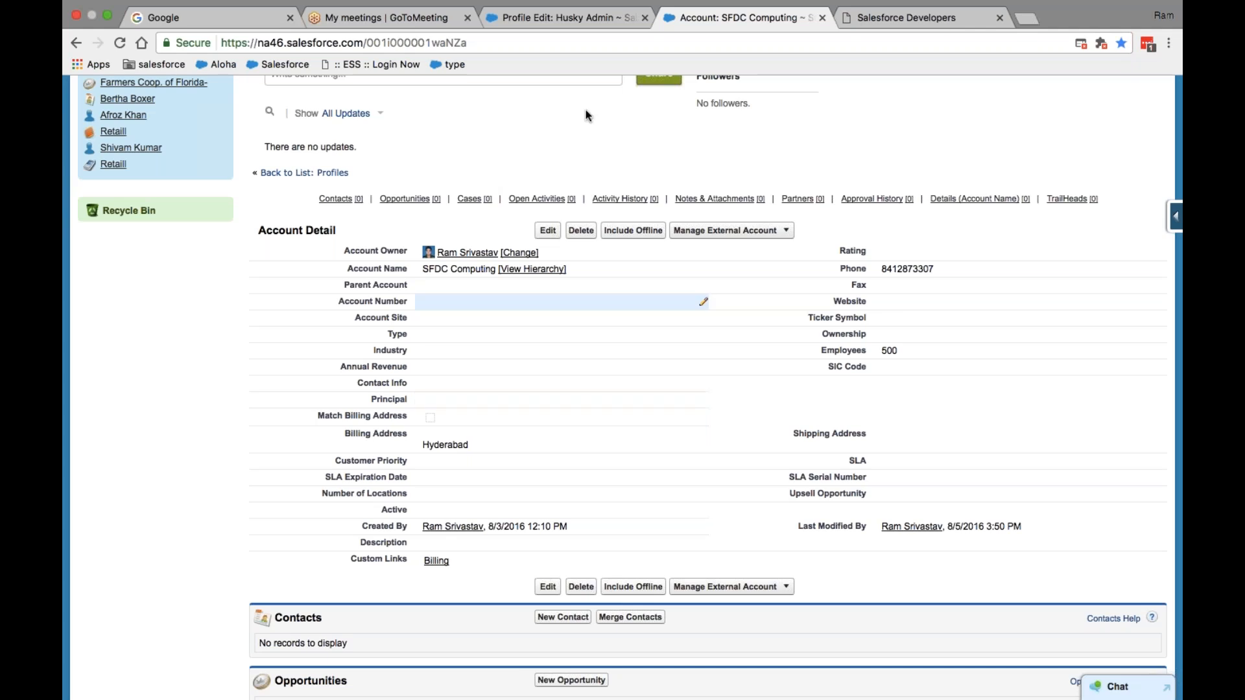
- In Husky Admin's edit form, clear Accounts Edit, Delete and Modify All, keeping Read, Create, View All
click(567, 18)
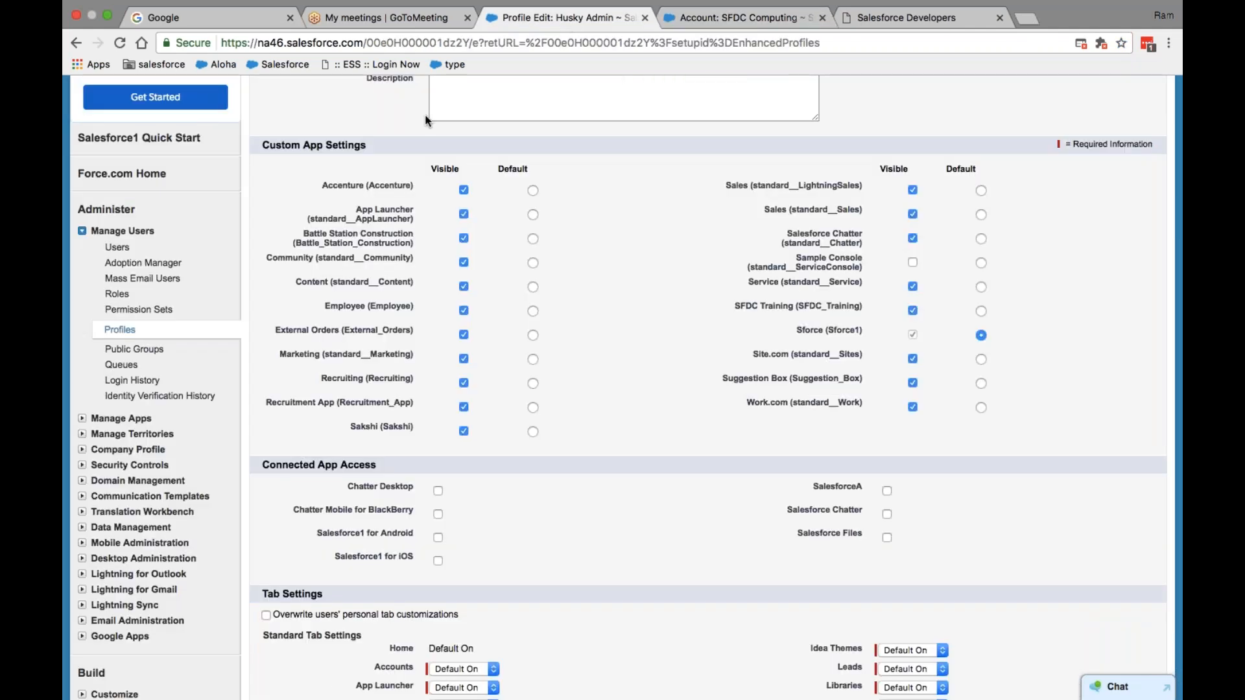
scroll(529, 322, down, 20)
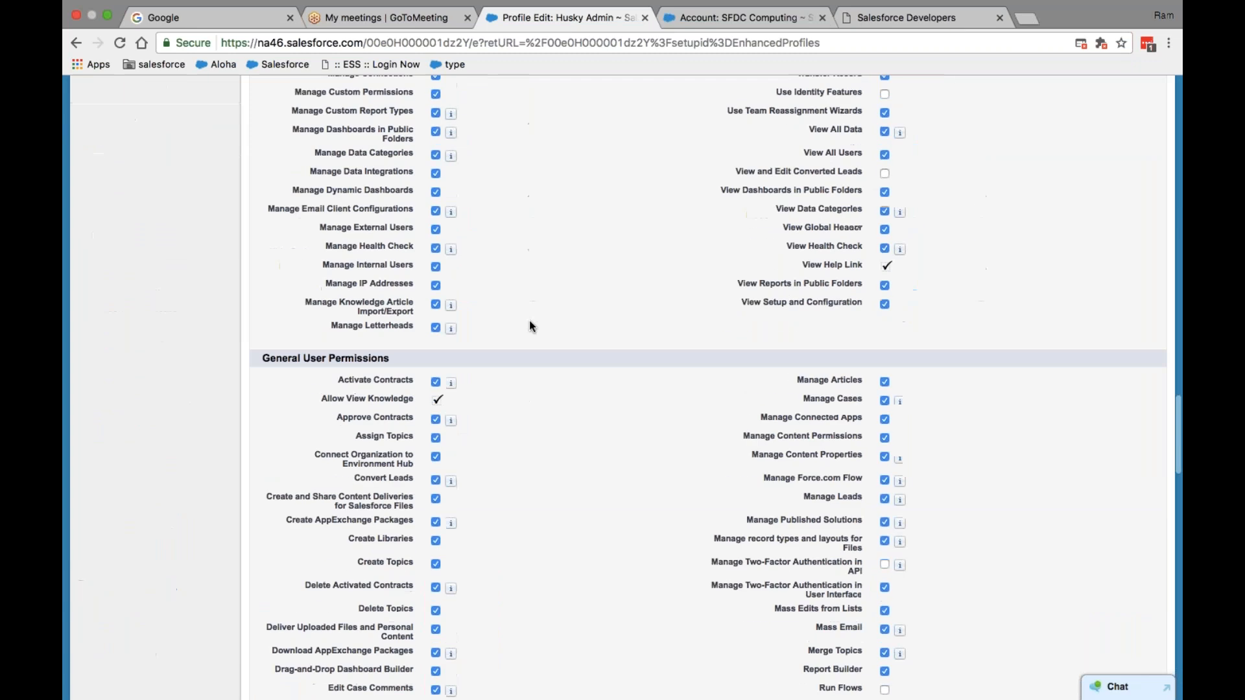
scroll(529, 325, up, 15)
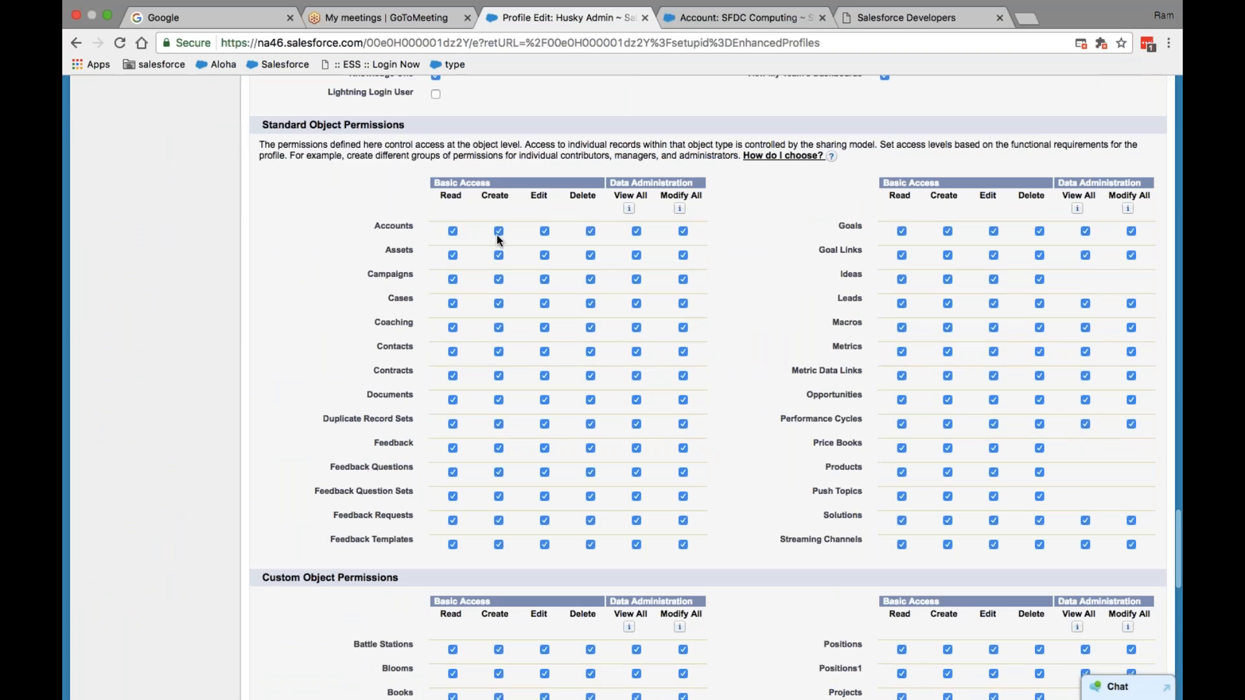
click(545, 232)
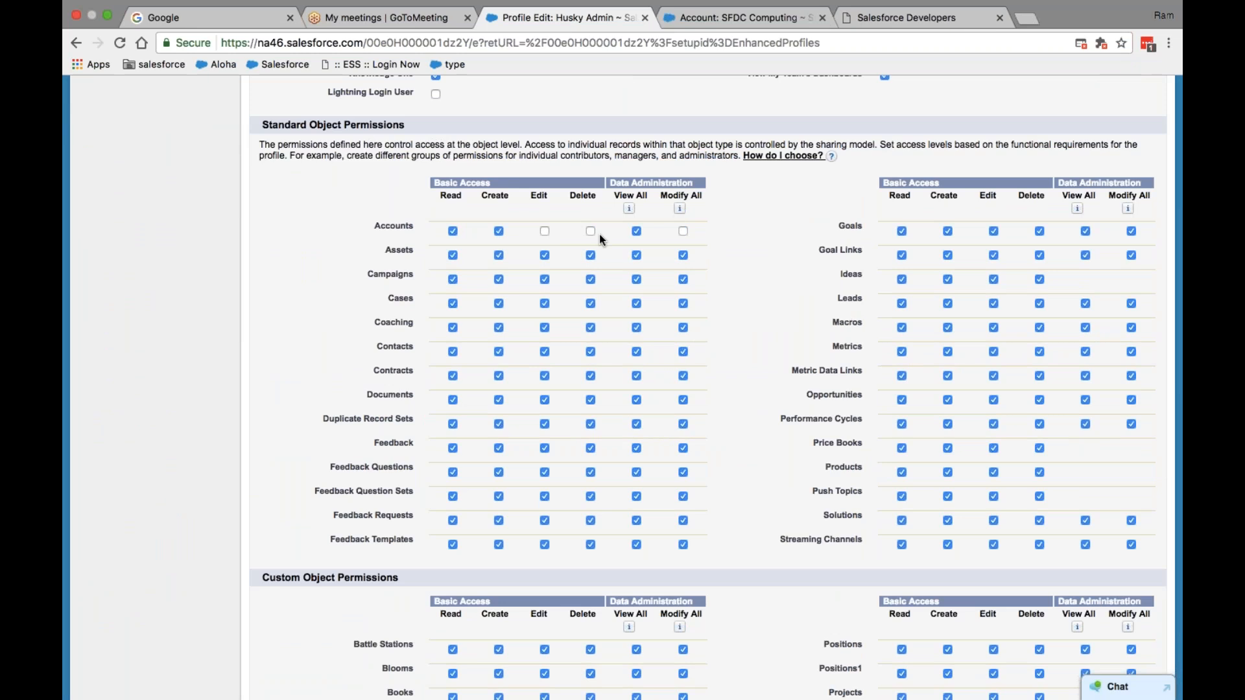
click(544, 232)
click(591, 232)
click(545, 231)
click(715, 17)
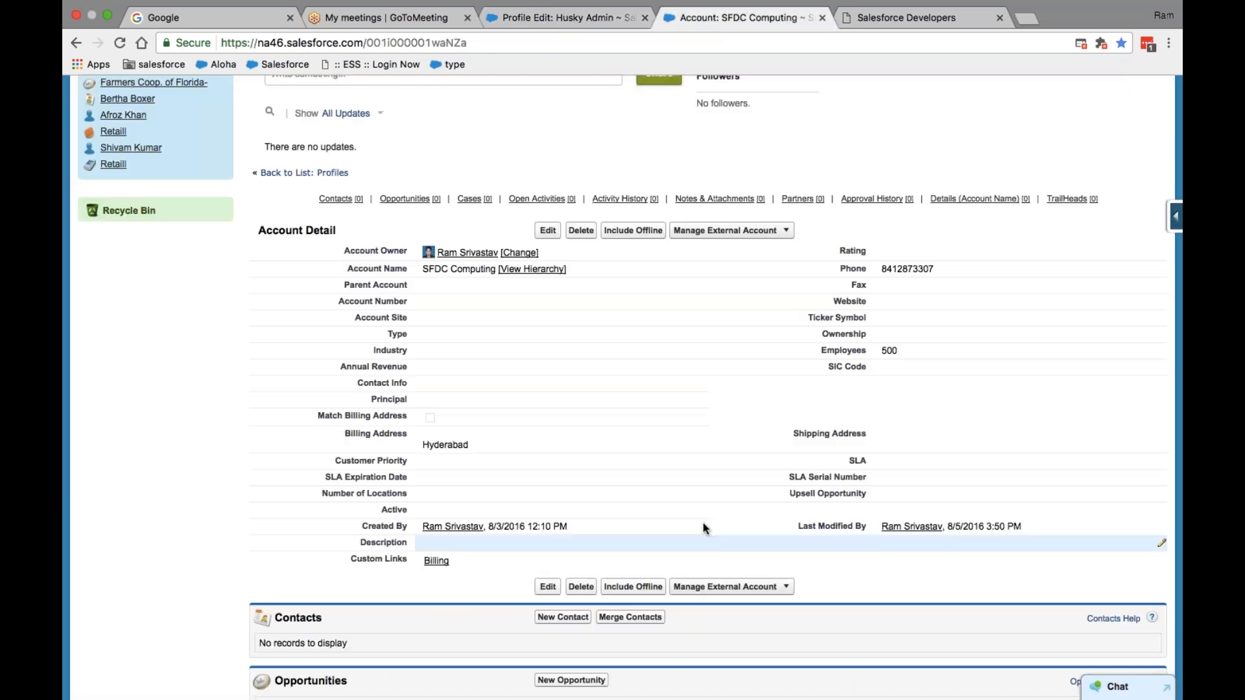
scroll(681, 402, down, 1)
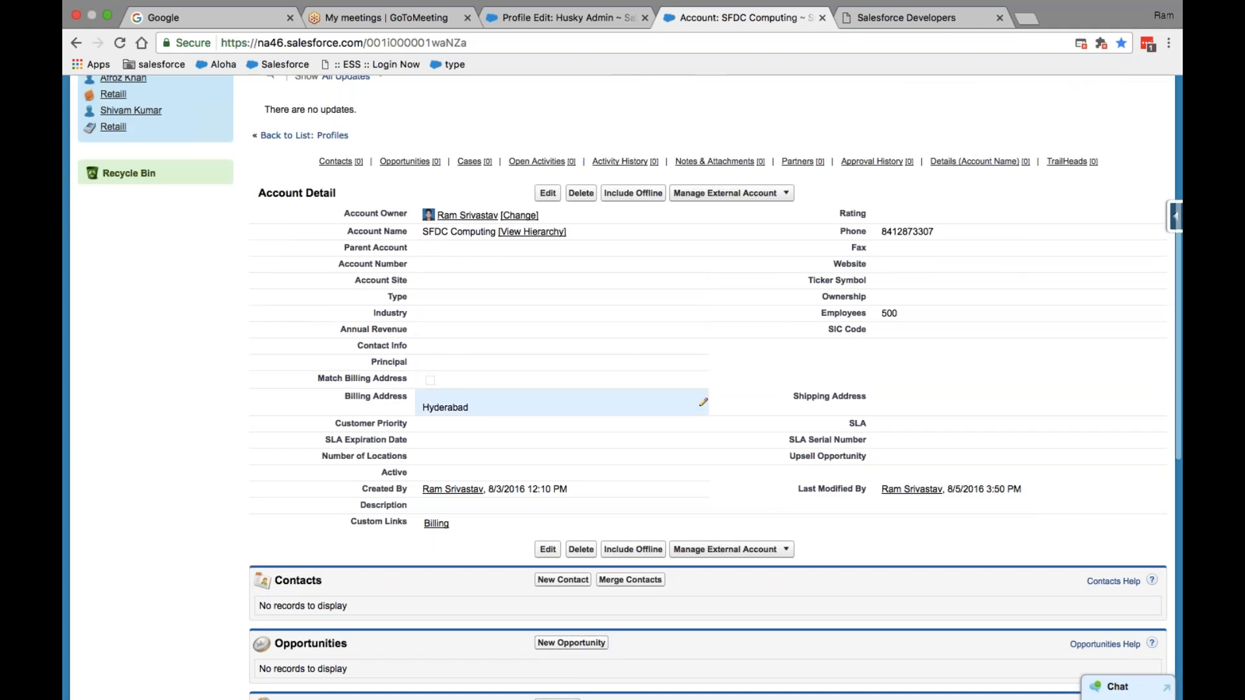
click(548, 18)
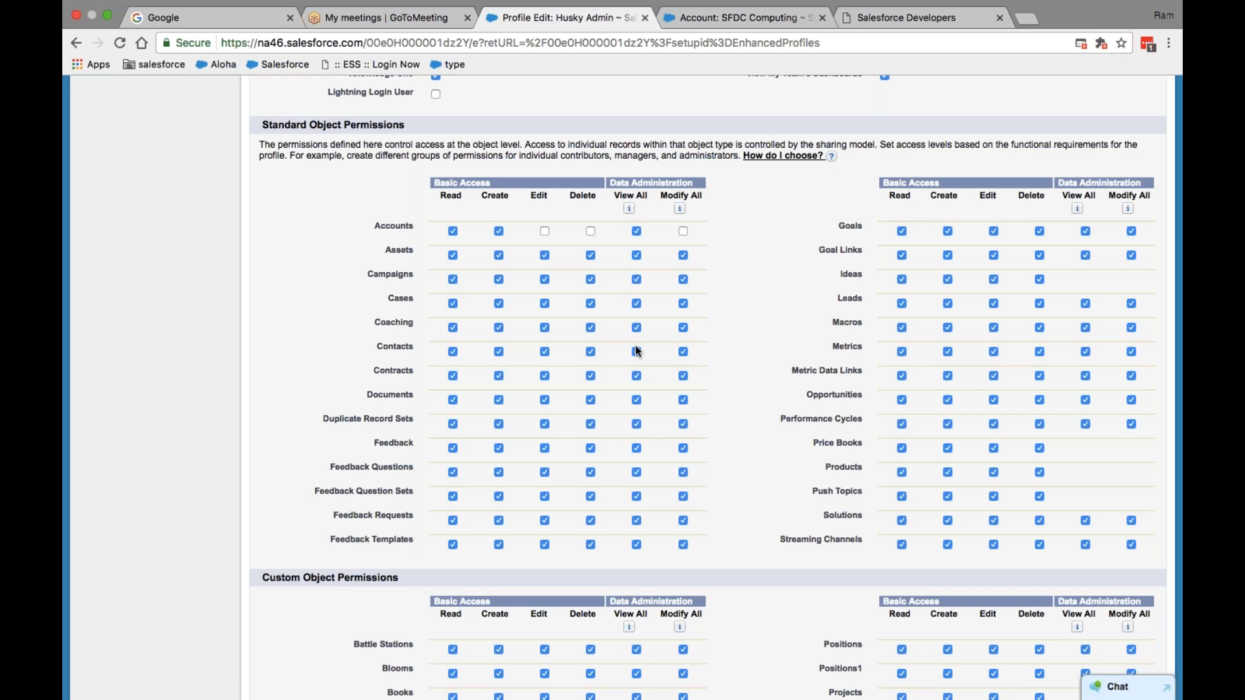
scroll(675, 445, up, 8)
scroll(664, 447, down, 10)
scroll(664, 445, down, 4)
scroll(663, 444, up, 6)
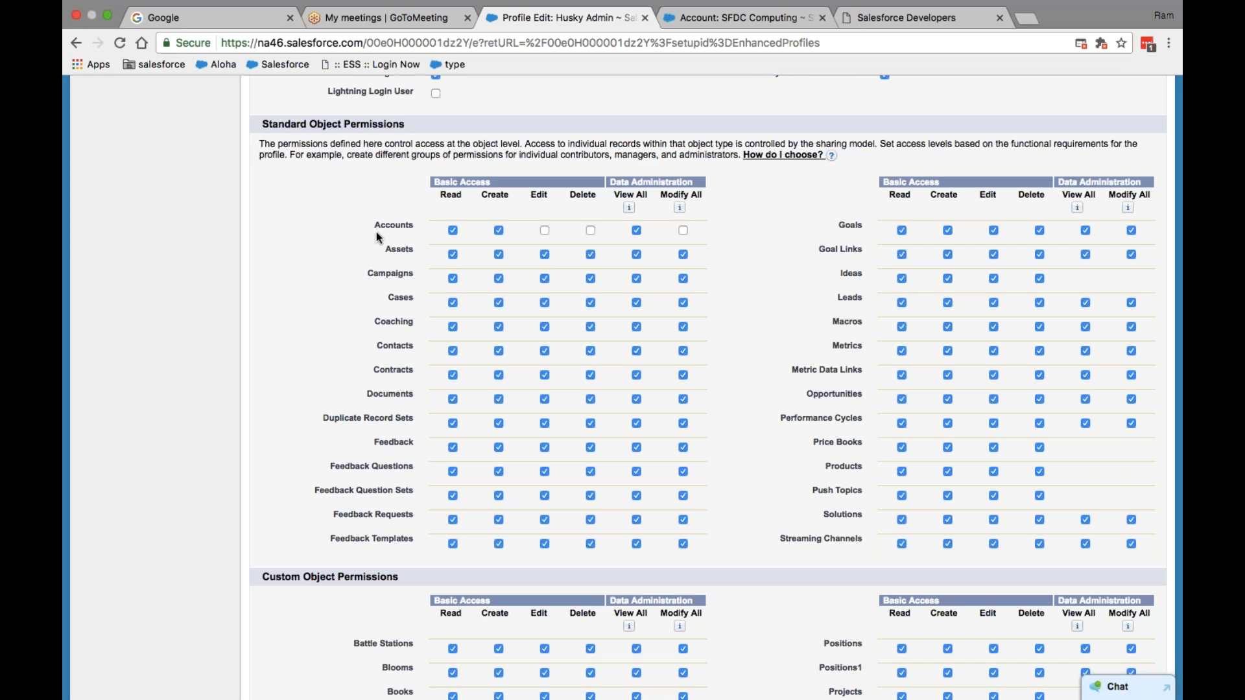
scroll(378, 237, down, 5)
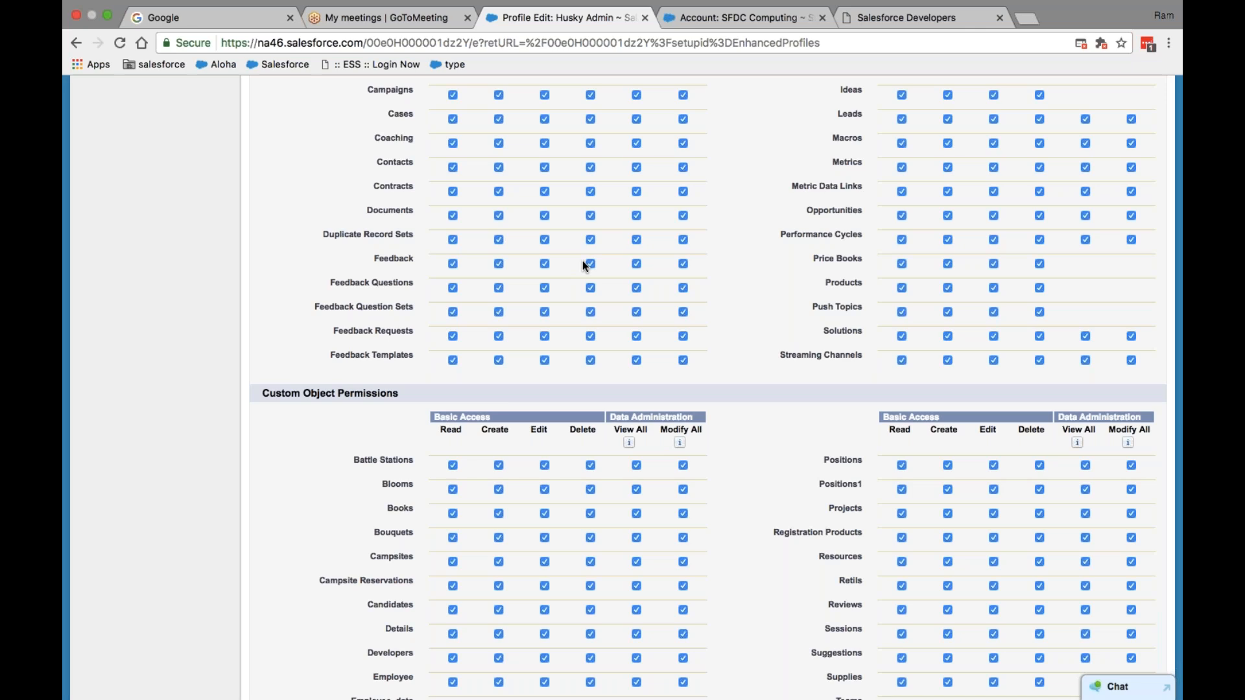
scroll(582, 261, down, 5)
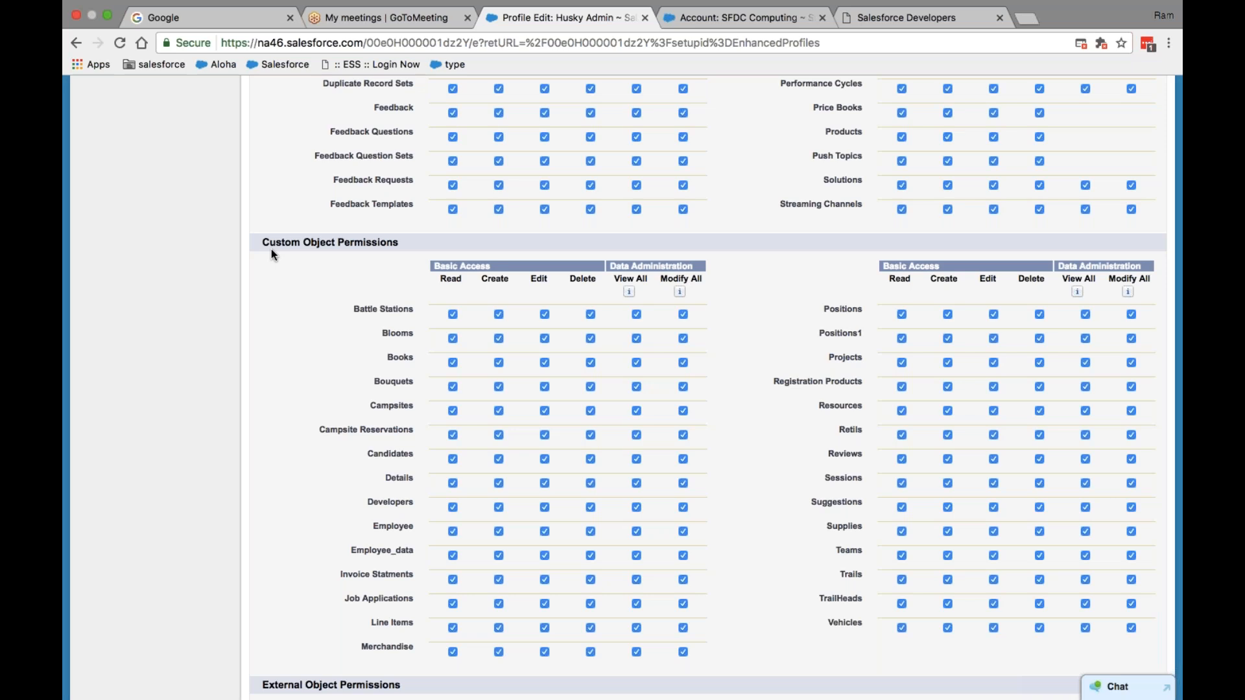
scroll(271, 251, up, 9)
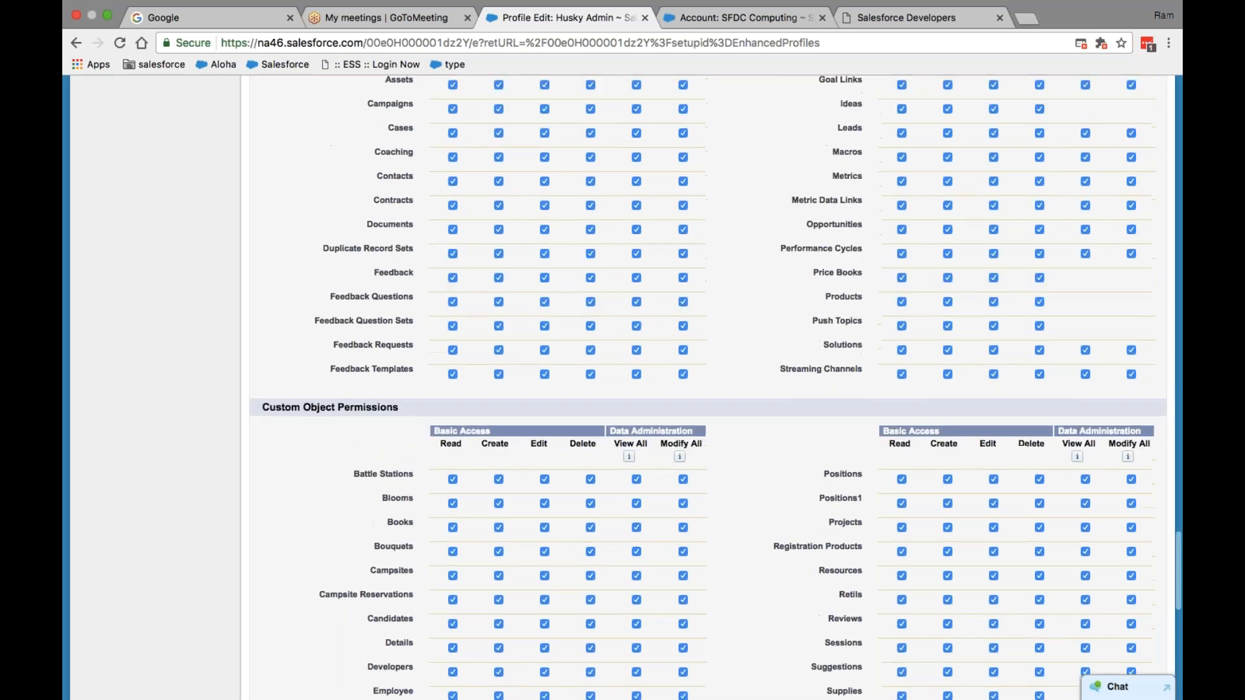
scroll(371, 201, up, 3)
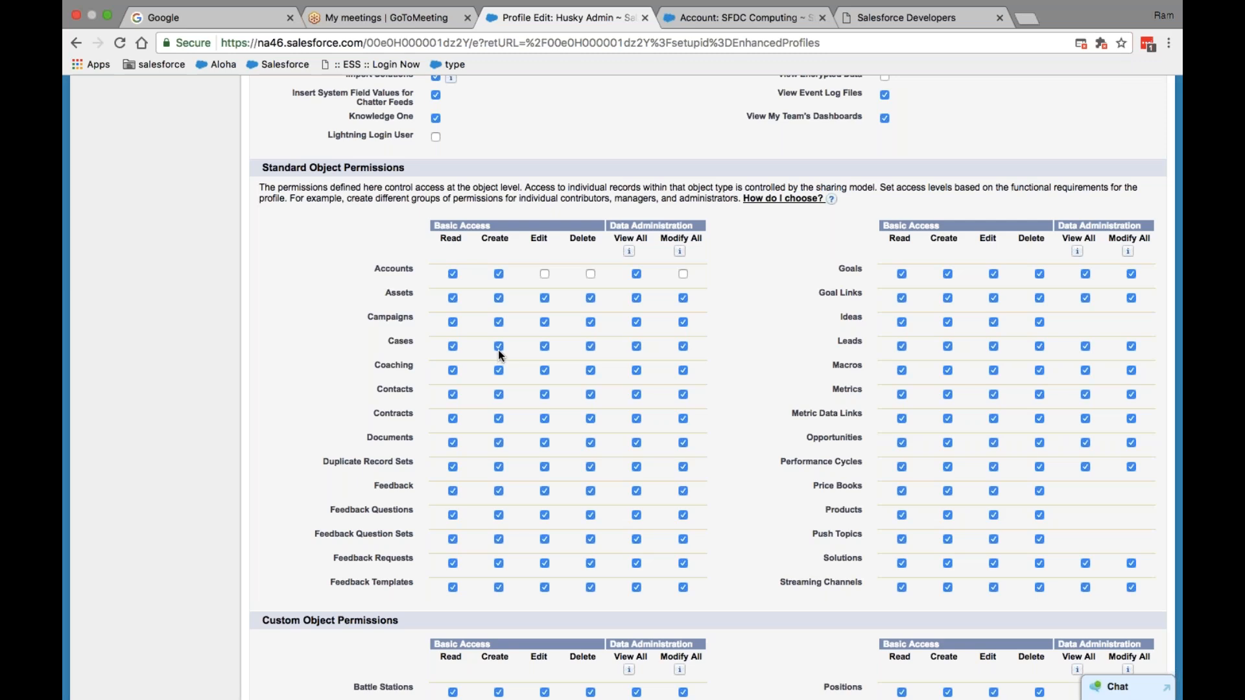
- Uncheck Cases Edit, Contracts View All and Metric Data Links Edit, accepting the Delete warning
click(544, 347)
click(636, 419)
click(993, 418)
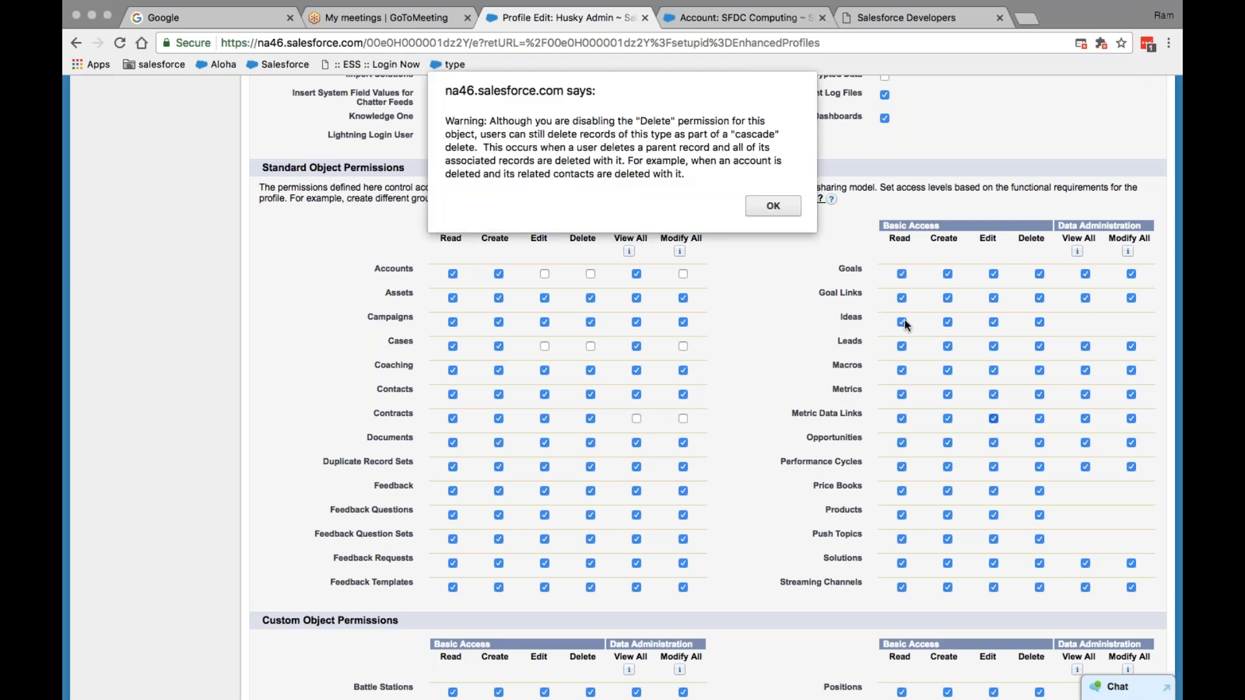
click(786, 207)
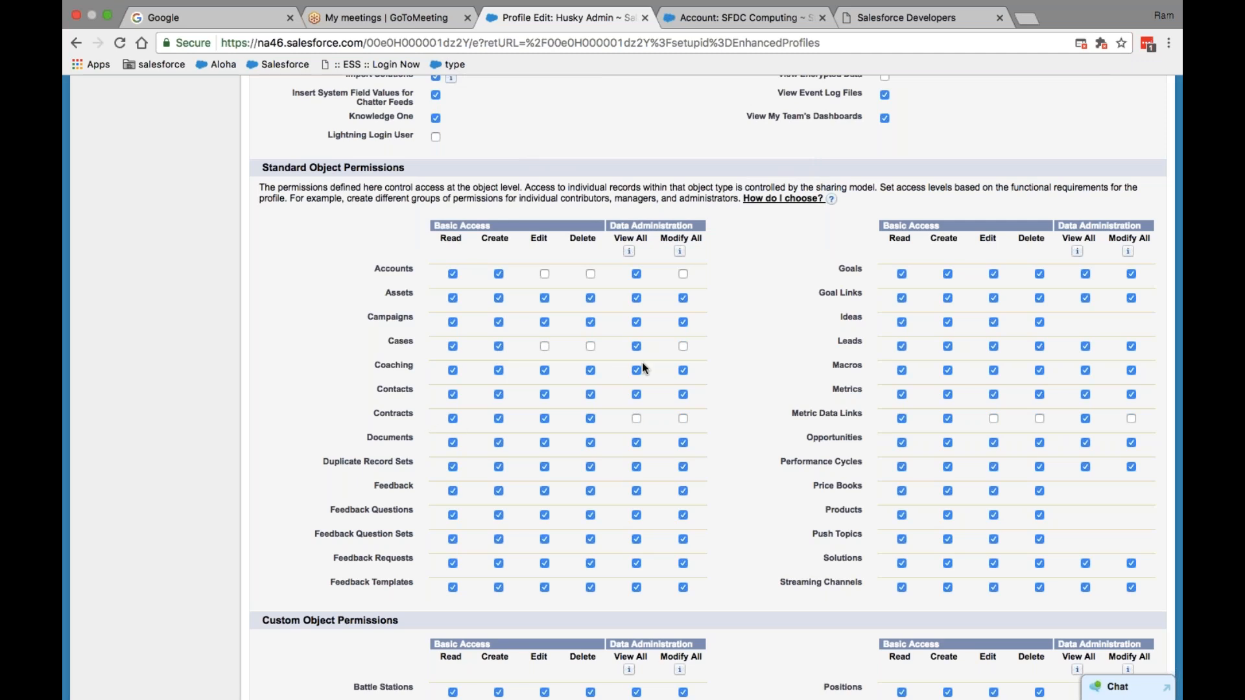
scroll(642, 368, down, 6)
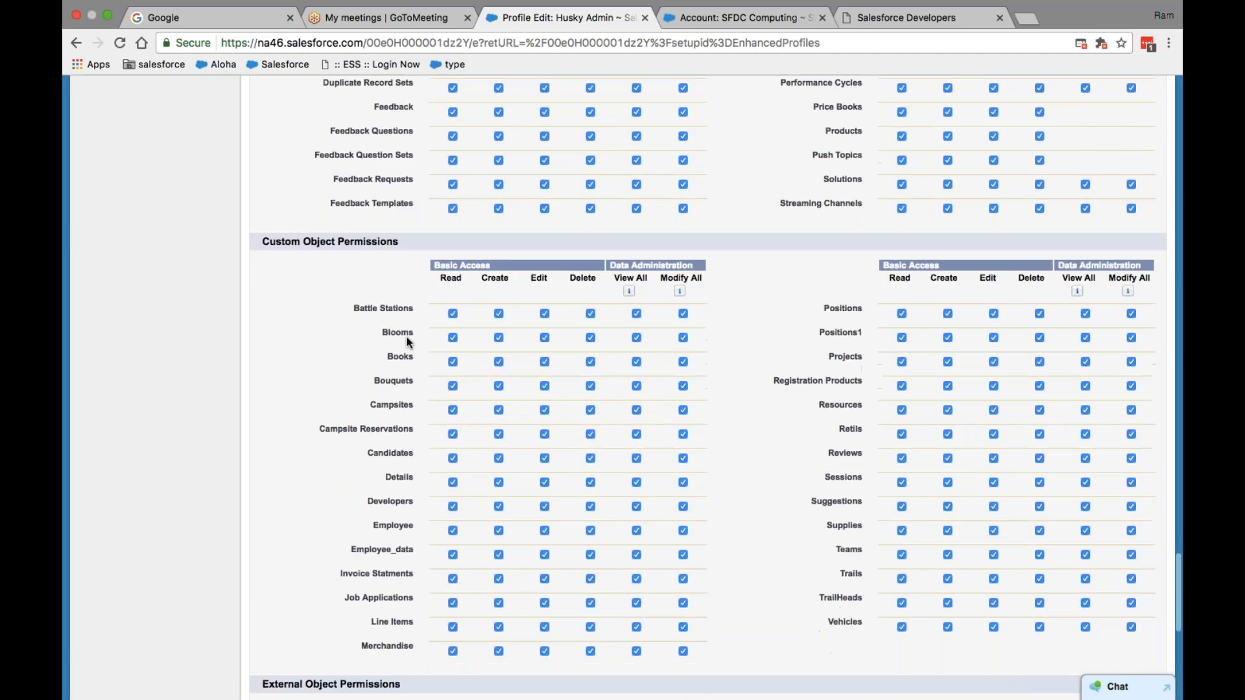
- Remove Read access for Battle Stations, Campsites, Campsite Reservations, Candidates and Developers
click(452, 314)
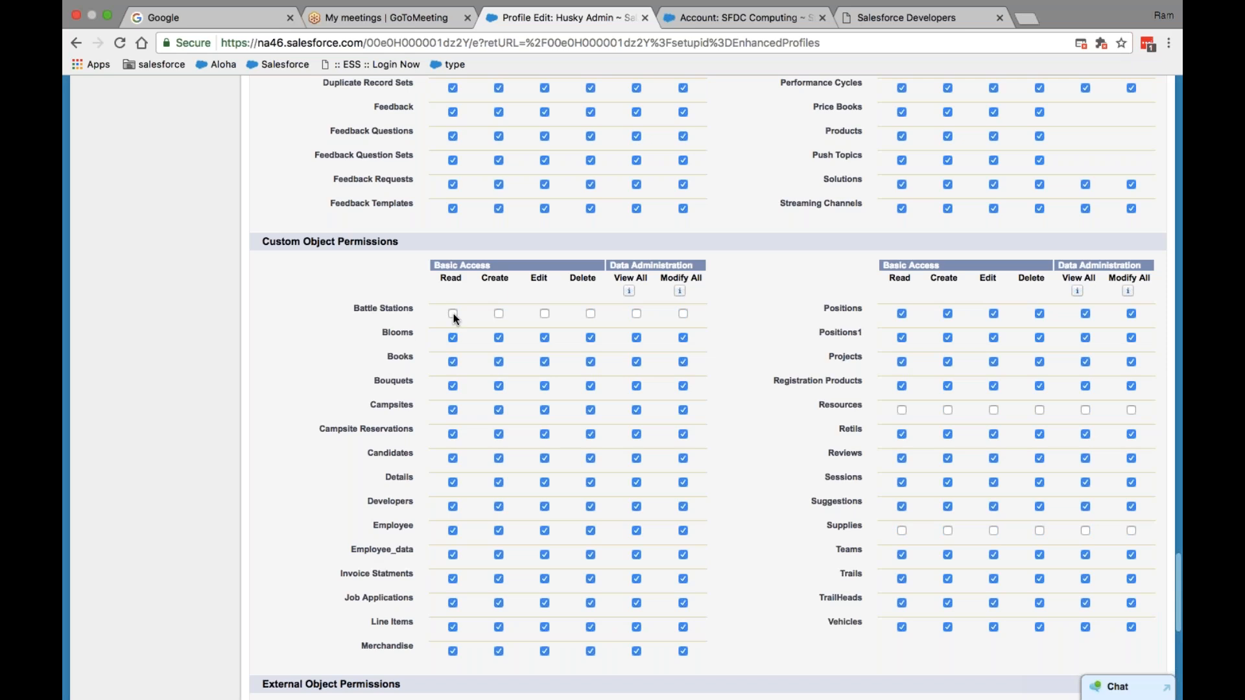
click(453, 409)
click(452, 434)
click(452, 459)
click(452, 507)
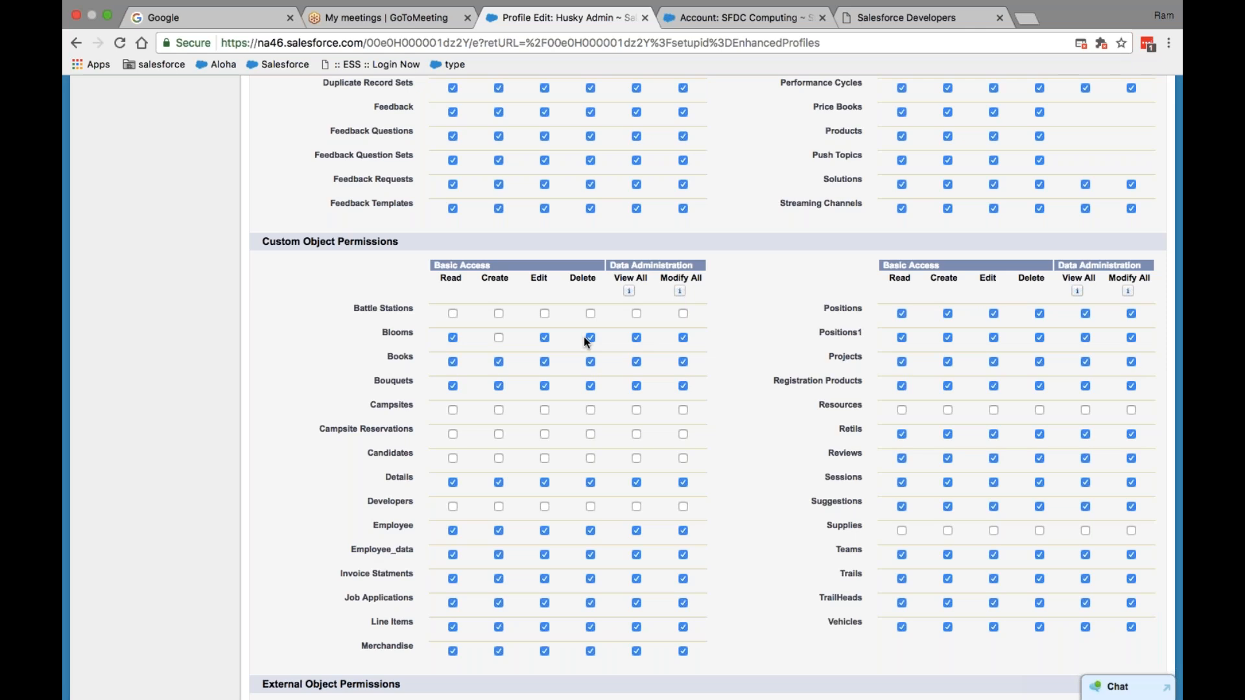
- Make Details read-only by unchecking its Create, Edit and View All permissions
click(498, 482)
click(544, 483)
click(636, 483)
- Set the Accounts tab to Default Off in Husky Admin's Tab Settings
scroll(620, 500, up, 3)
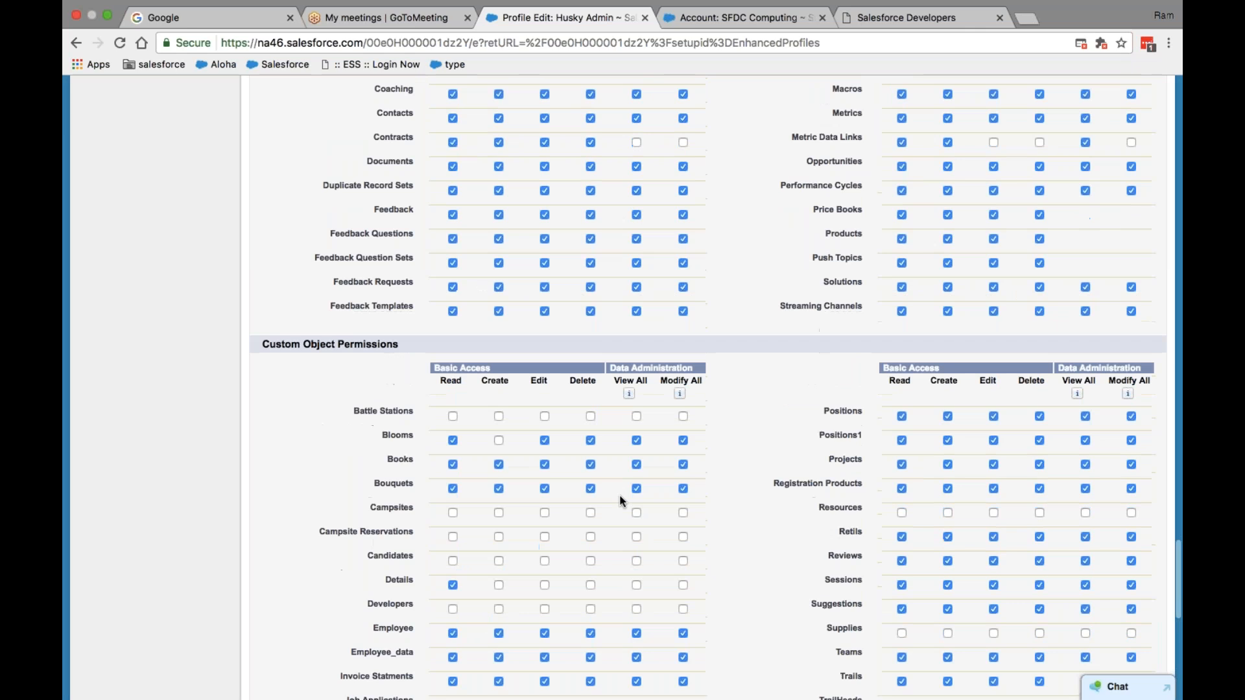
scroll(620, 495, up, 5)
scroll(589, 274, up, 2)
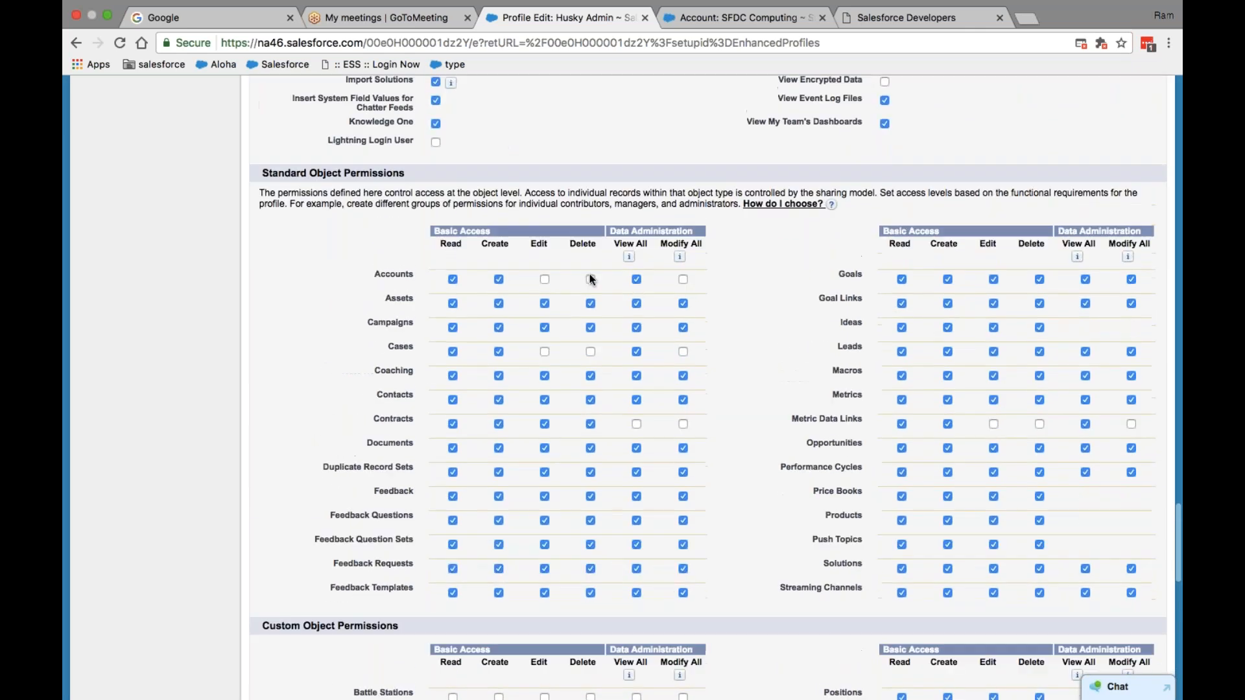
scroll(590, 274, down, 6)
scroll(590, 279, down, 1)
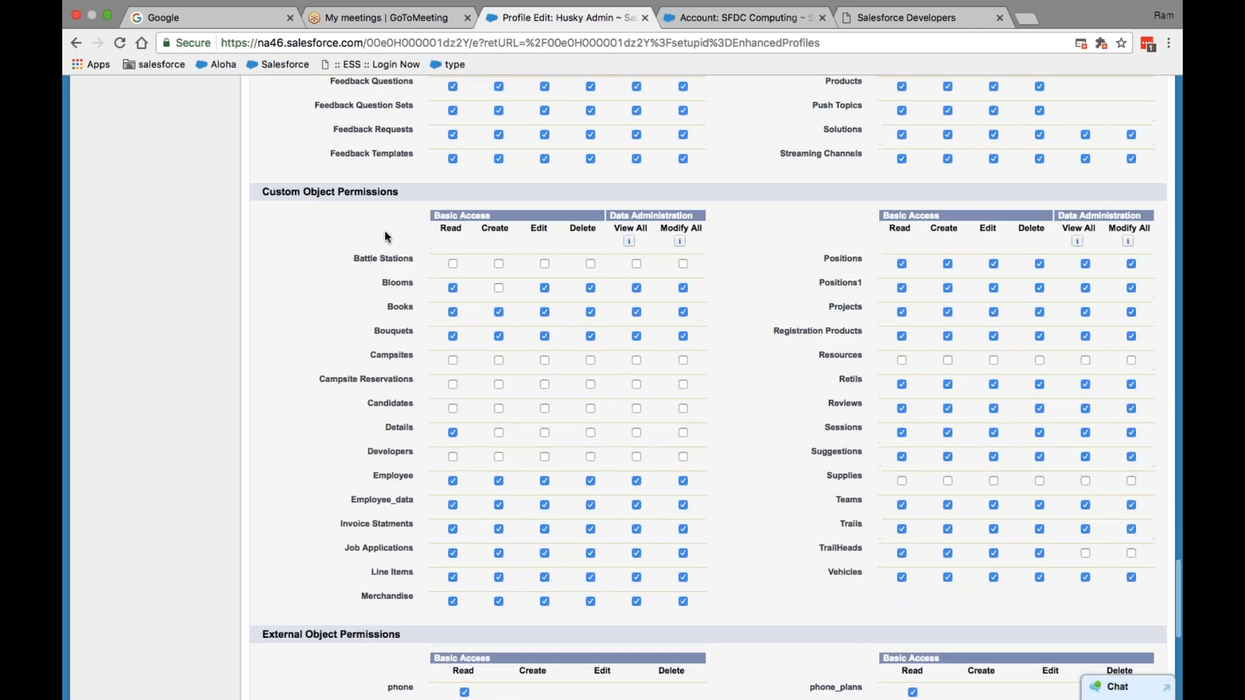
scroll(527, 312, down, 4)
scroll(526, 312, up, 9)
scroll(526, 312, up, 10)
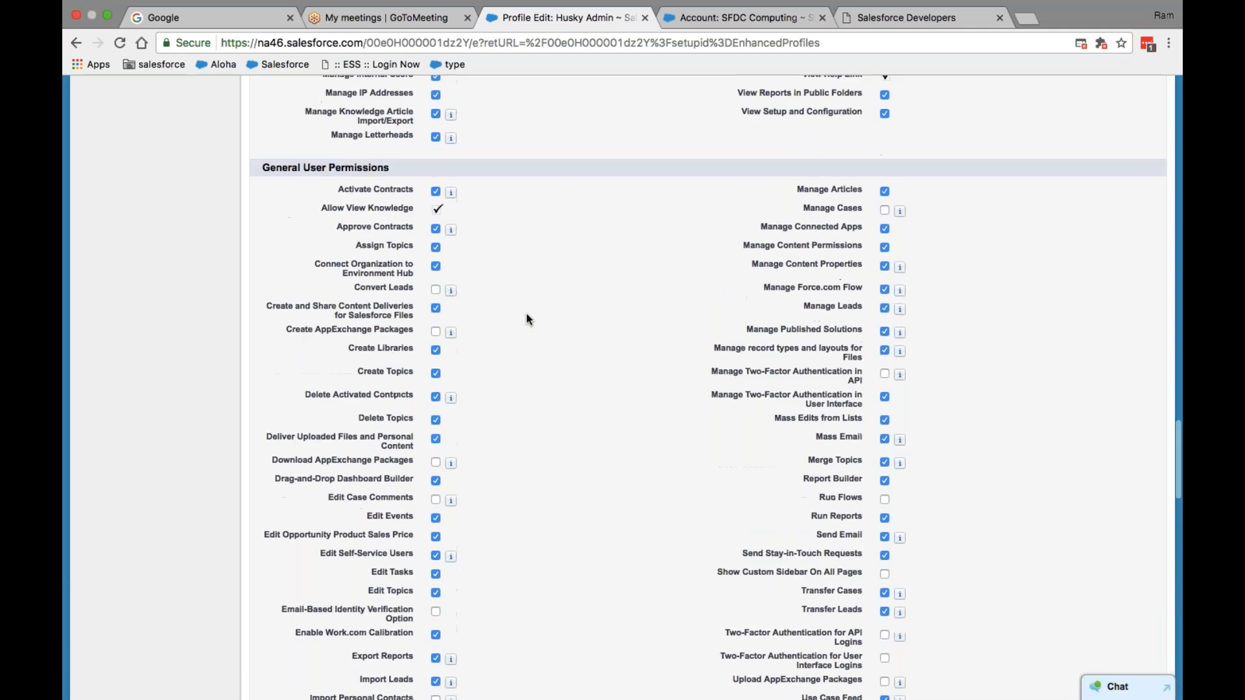
scroll(623, 297, up, 10)
scroll(657, 285, up, 10)
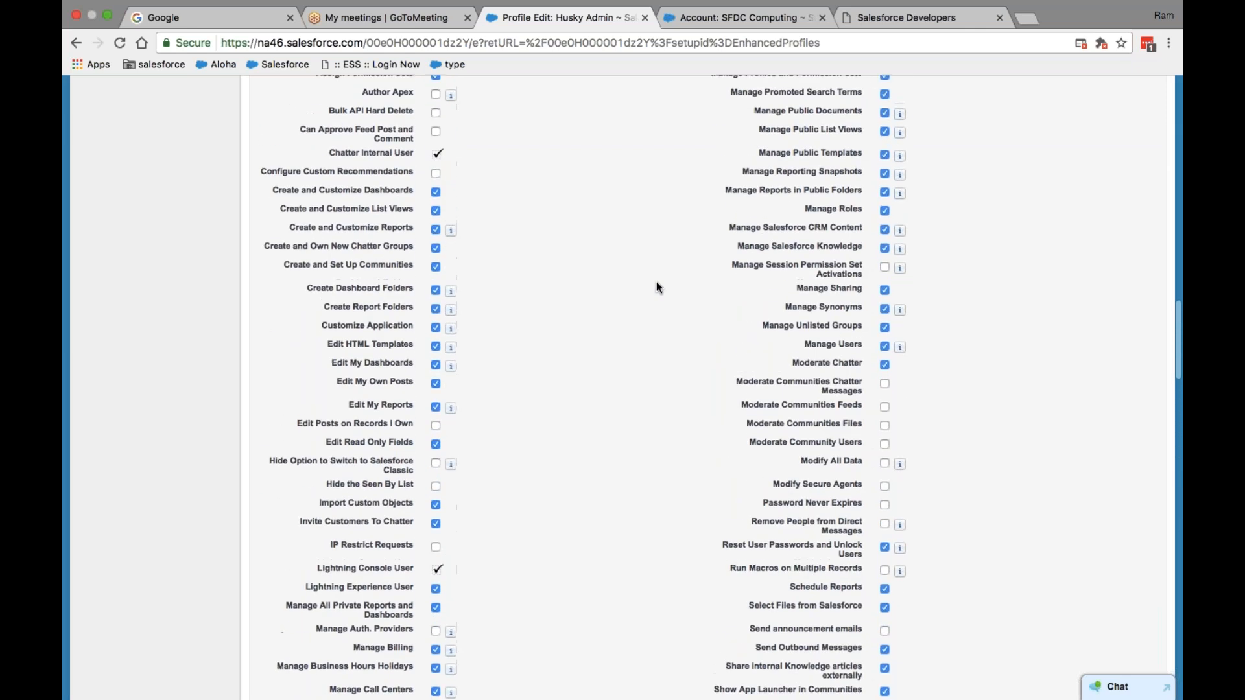
scroll(656, 281, up, 15)
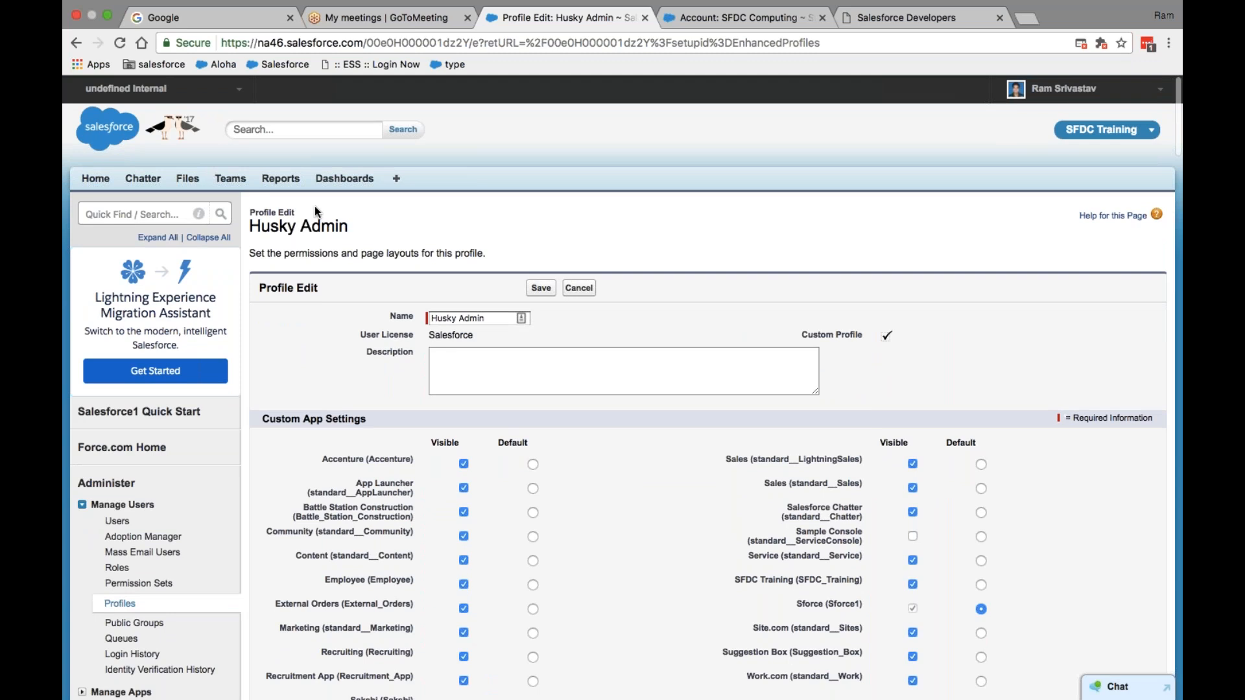
scroll(315, 211, down, 8)
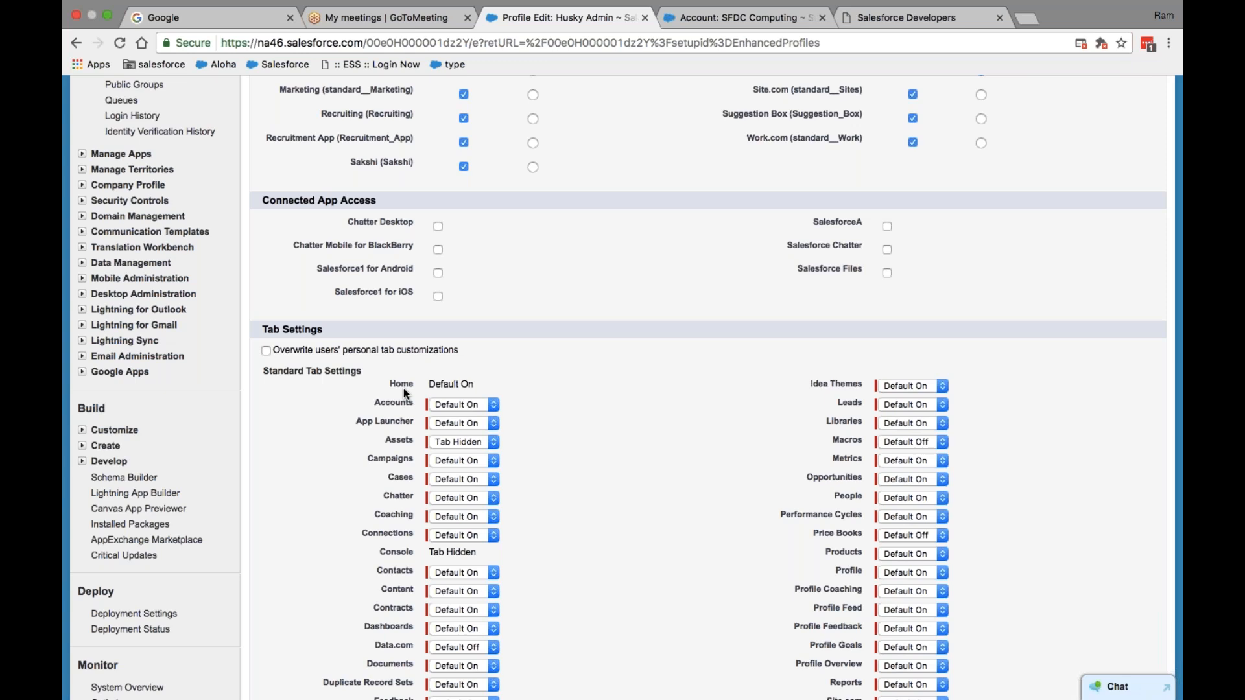
click(492, 403)
click(490, 391)
scroll(592, 448, up, 10)
scroll(591, 453, down, 1)
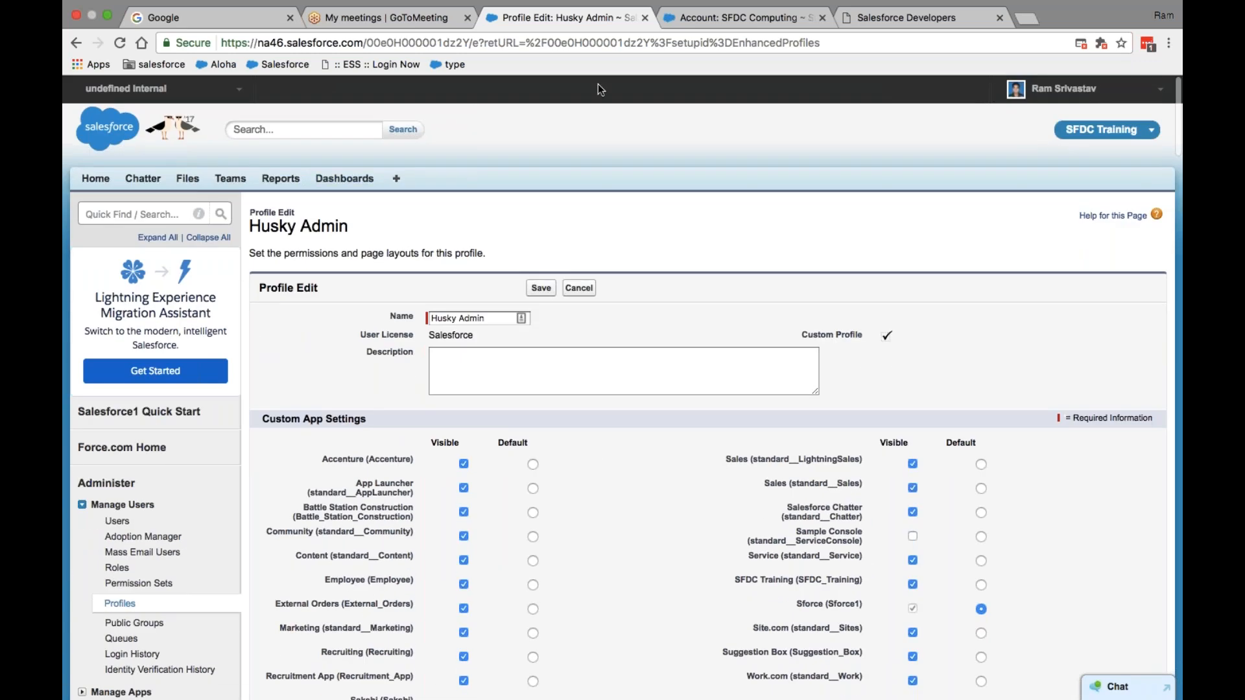
- Duplicate the Husky Admin Profile Edit browser tab and open the All Tabs page in it
right_click(587, 17)
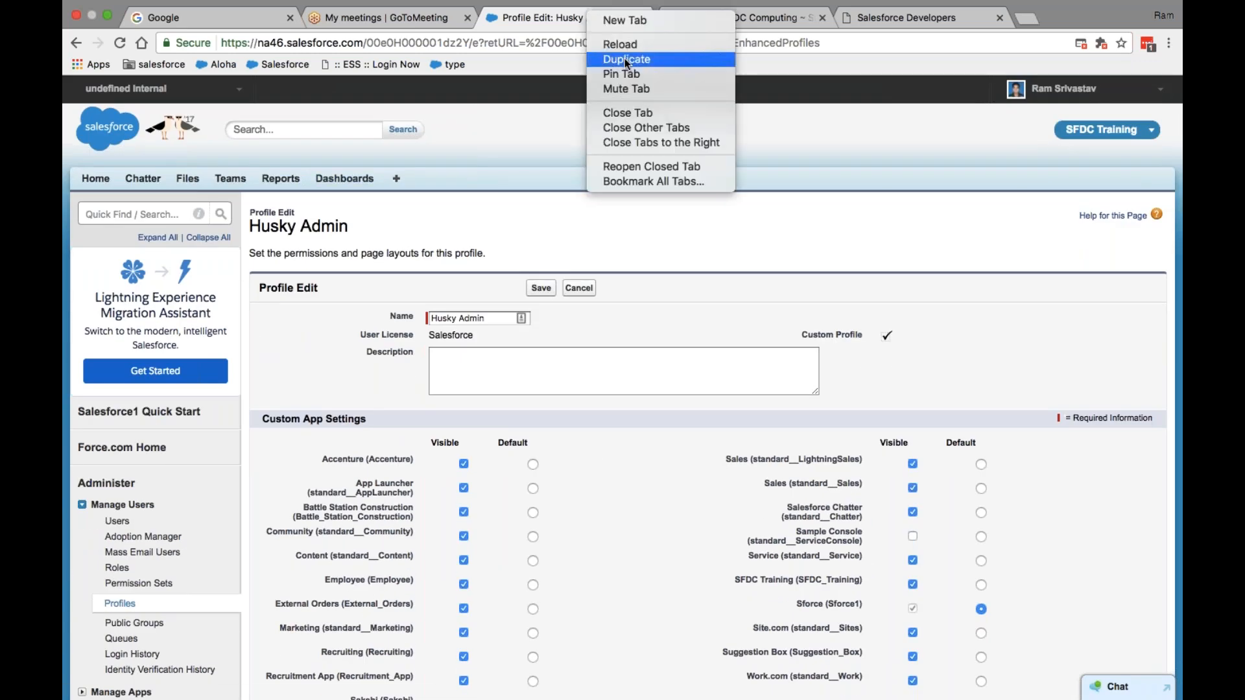
key(Escape)
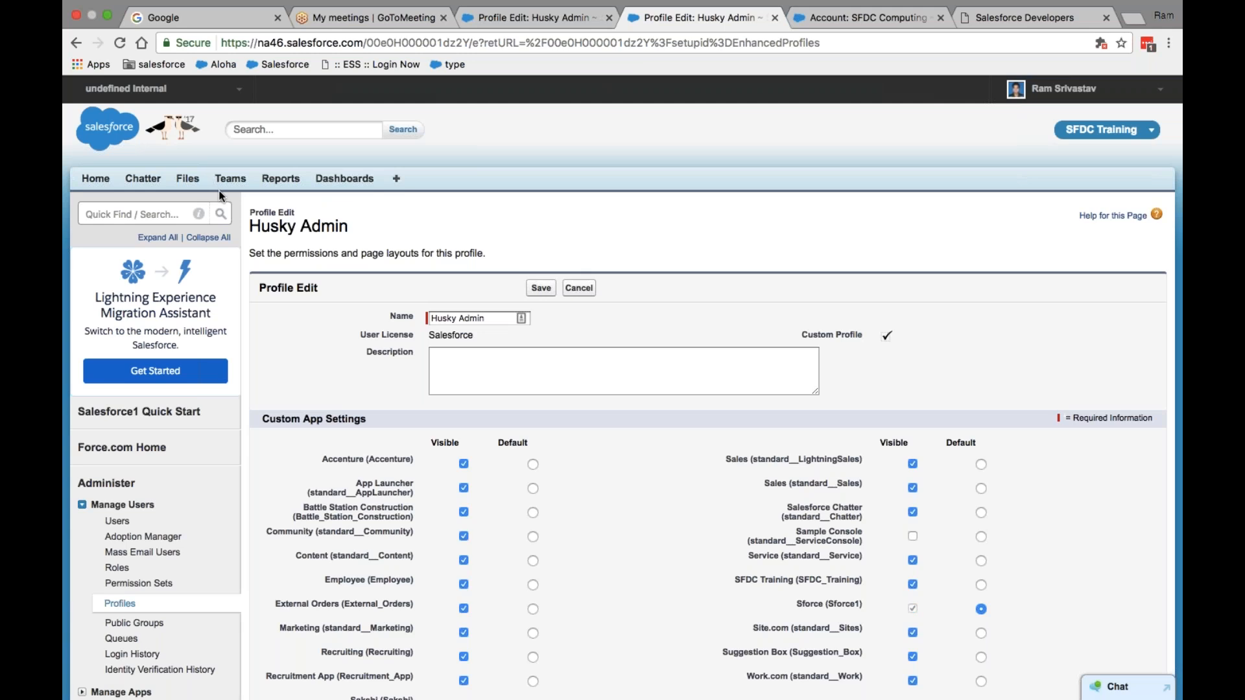
click(397, 181)
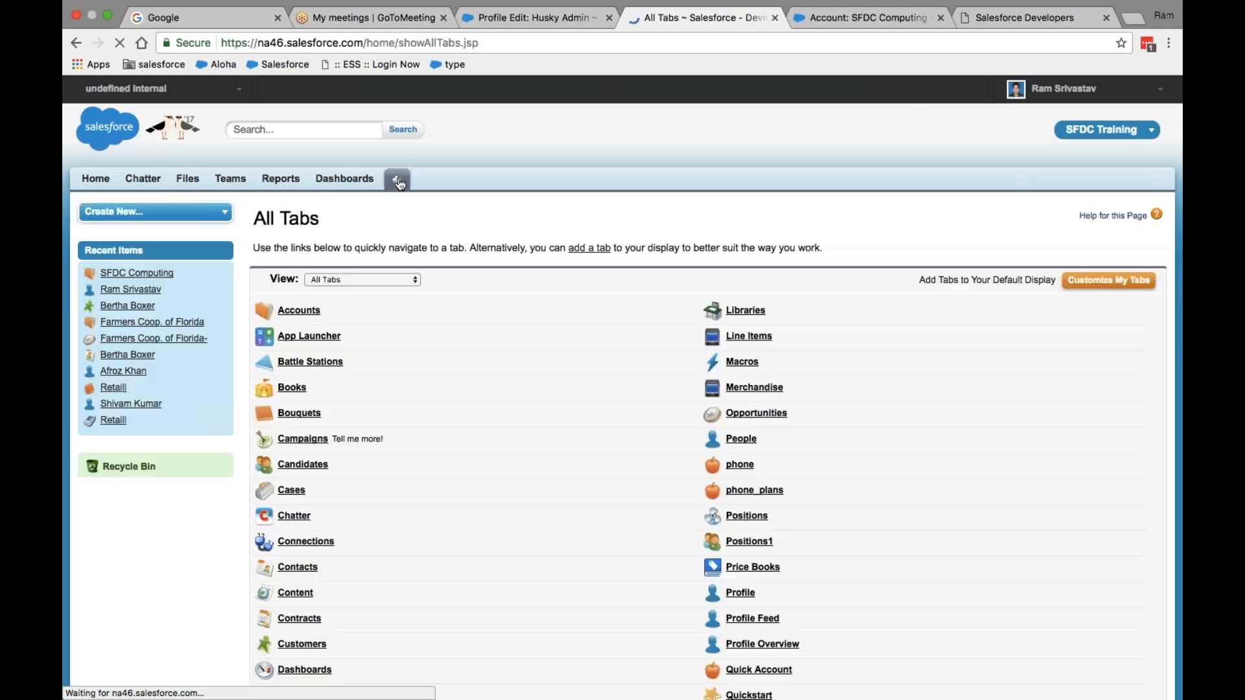
- Scroll through the All Tabs list, then go to Customize My Tabs for SFDC Training
scroll(400, 185, down, 7)
scroll(533, 602, up, 7)
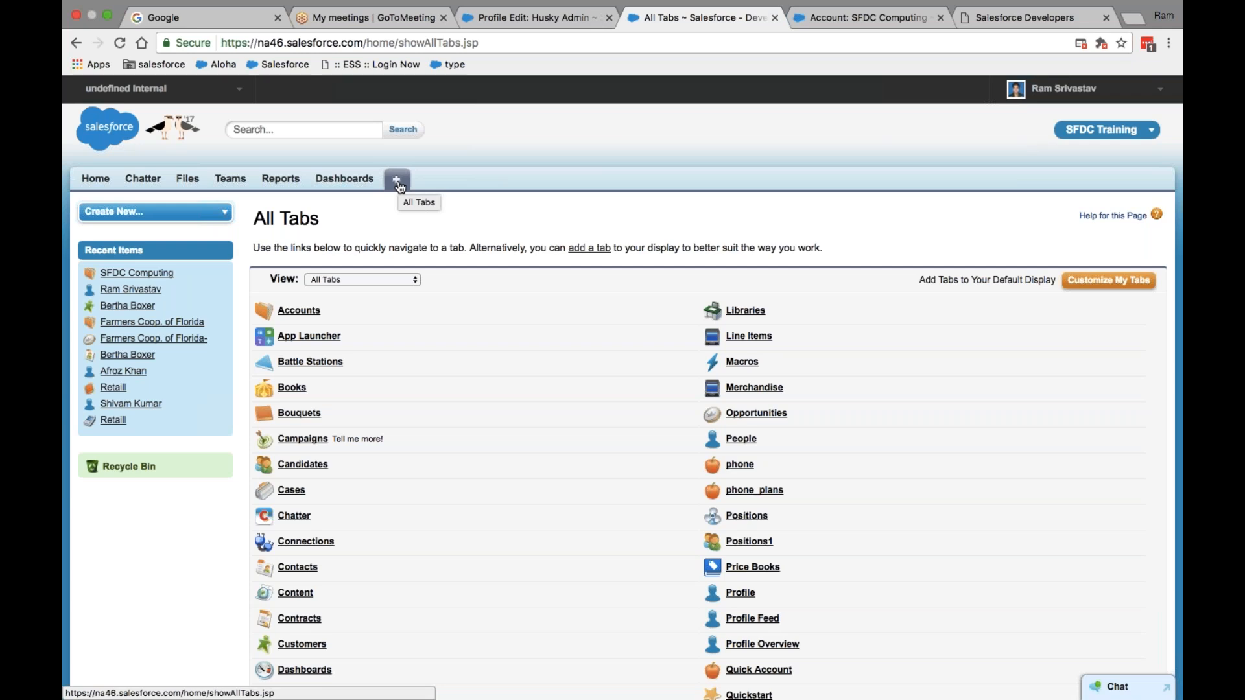
scroll(444, 371, down, 10)
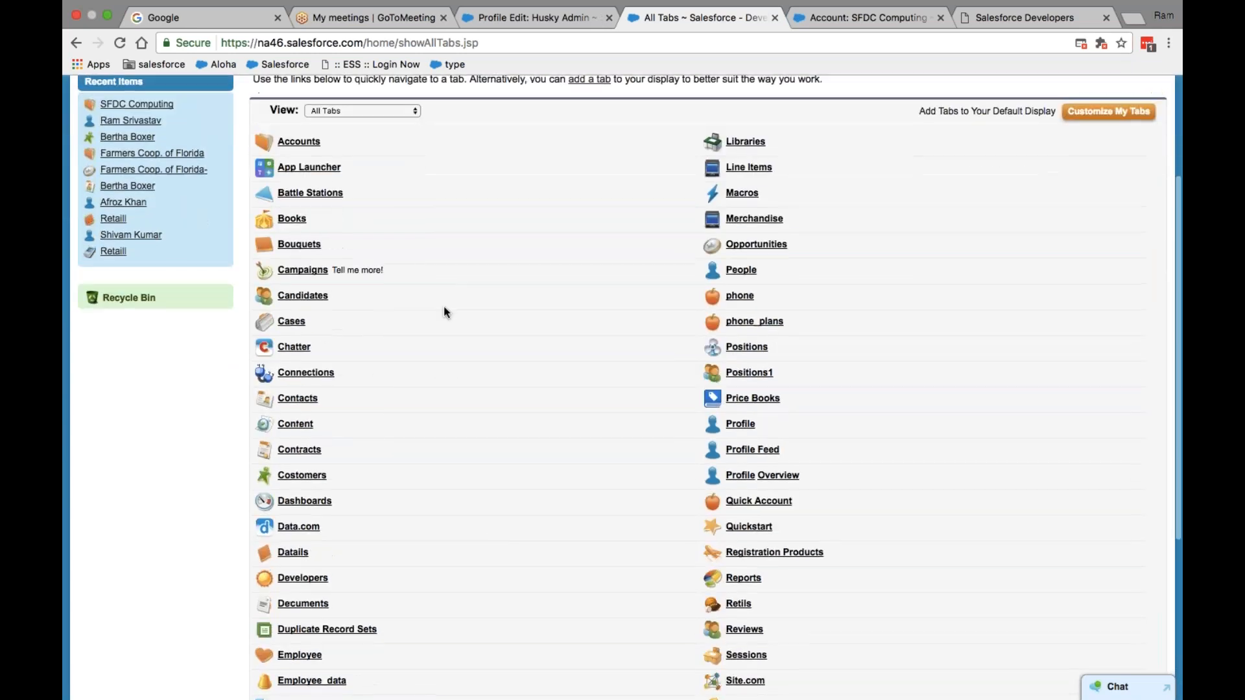
scroll(560, 328, up, 10)
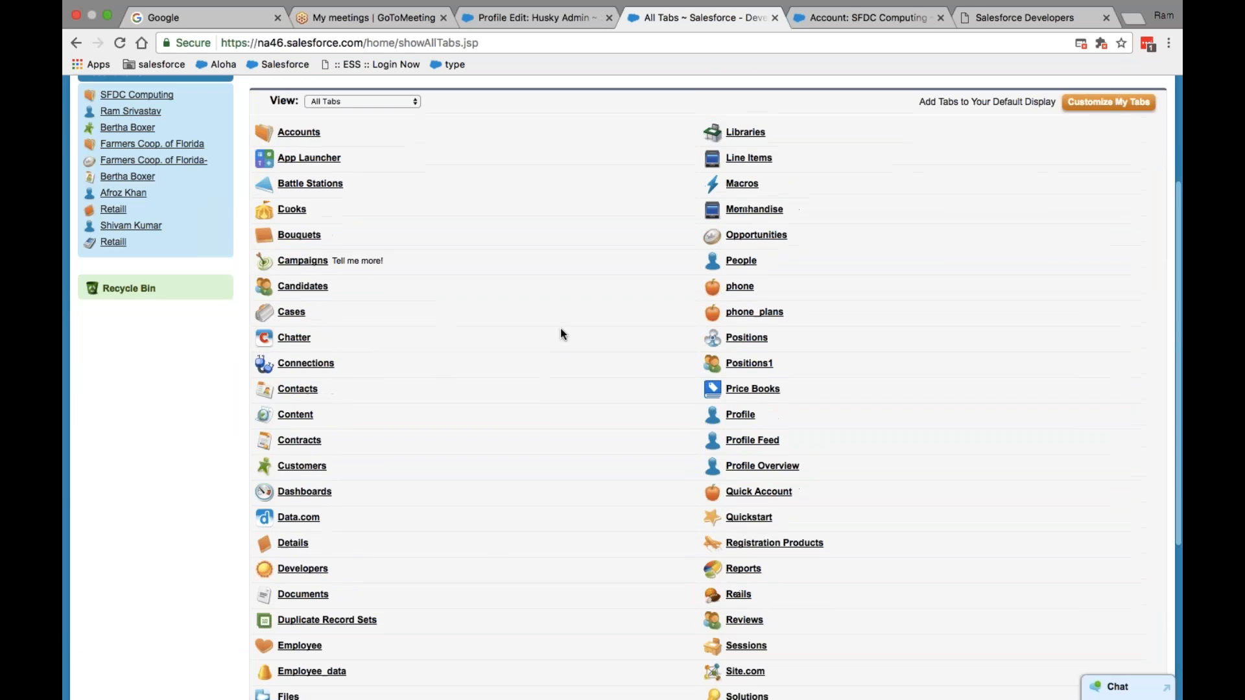
scroll(560, 328, down, 3)
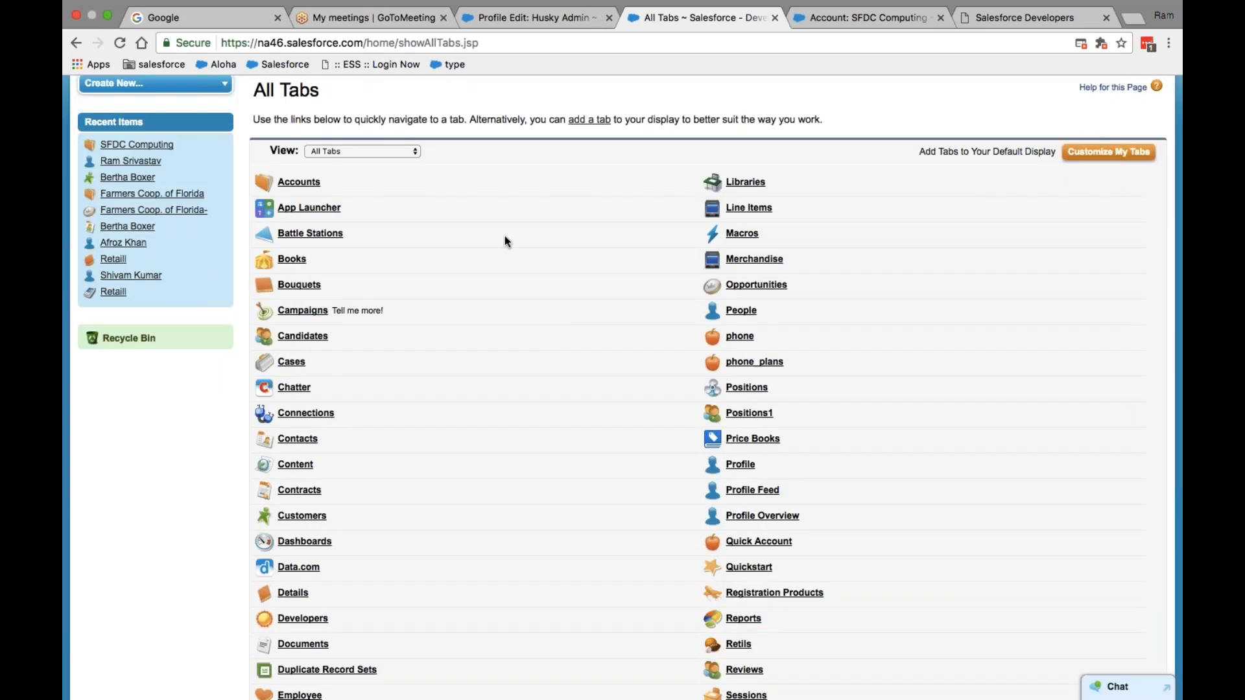
scroll(436, 493, down, 7)
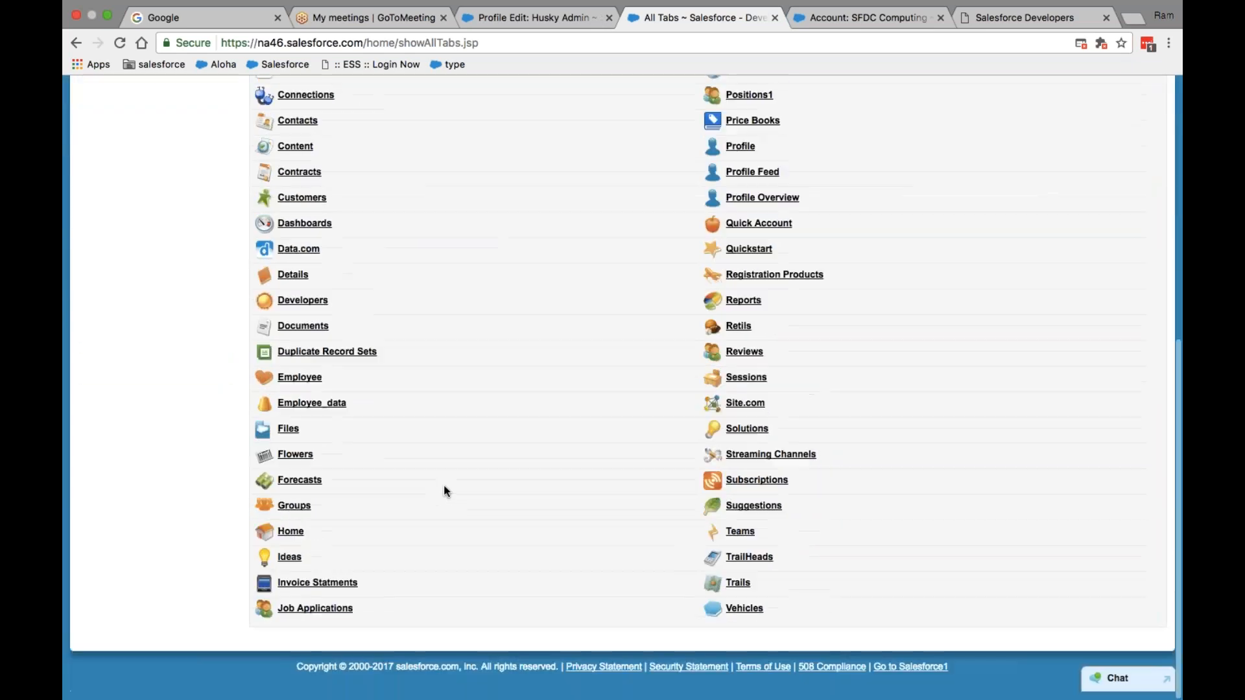
scroll(443, 491, up, 10)
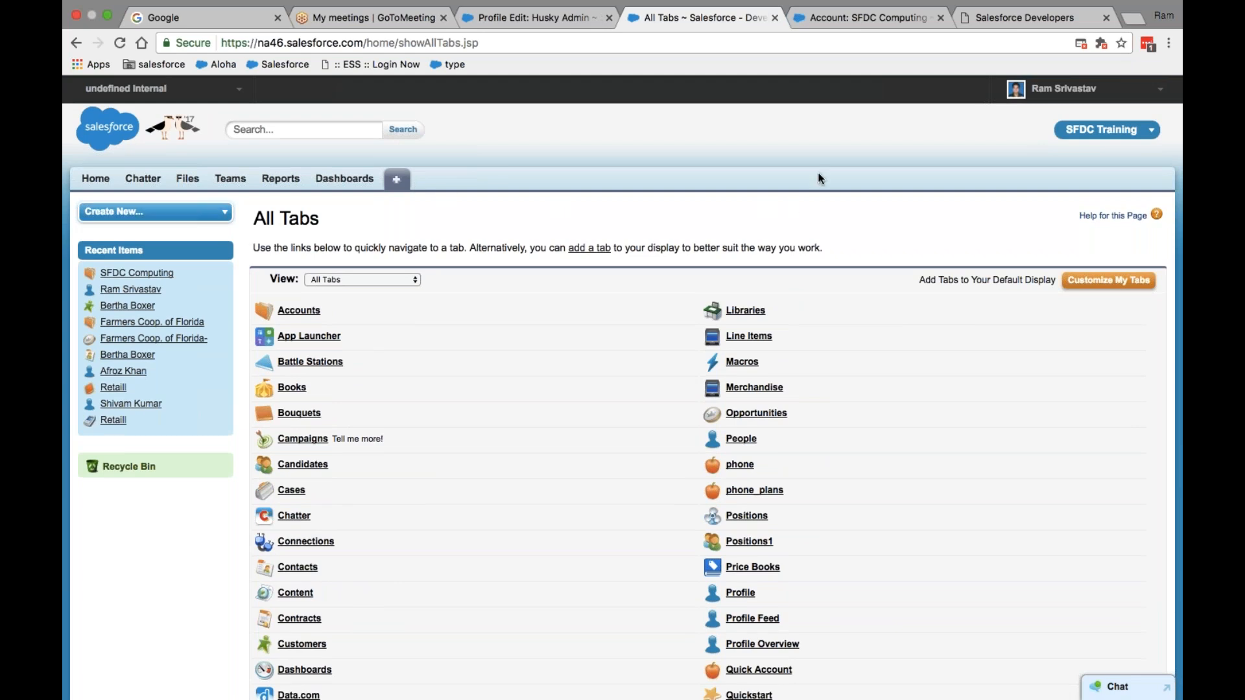
click(1107, 280)
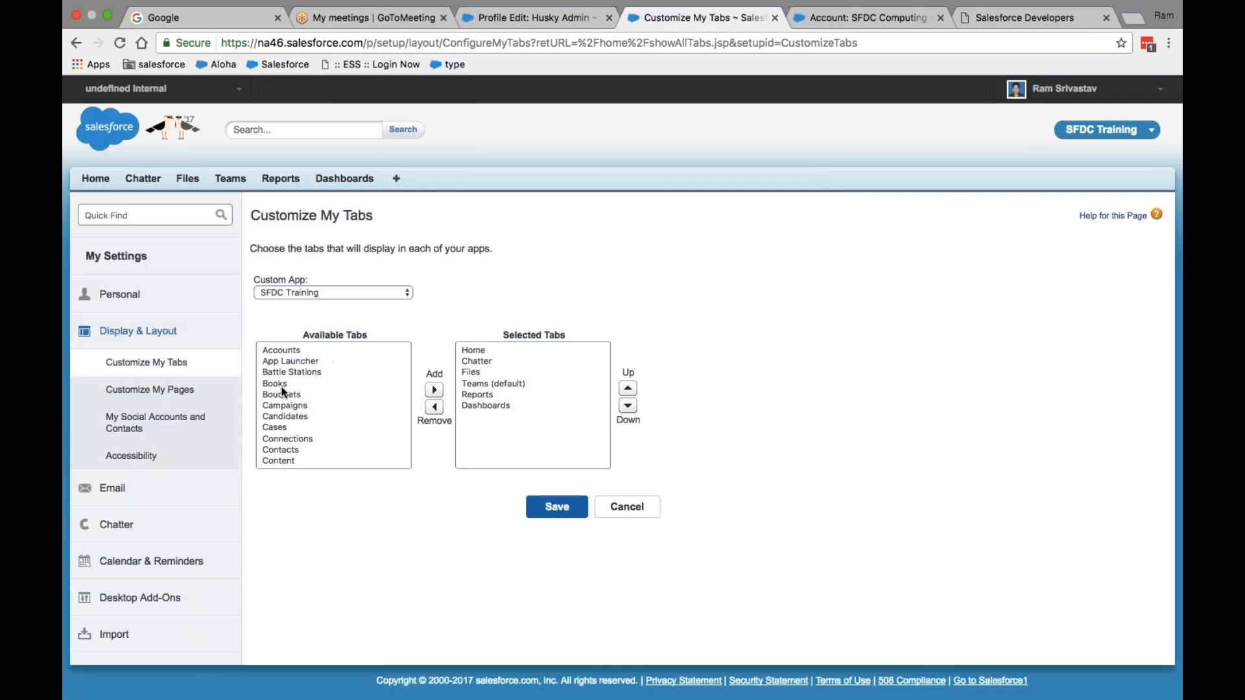
- Add the Bouquets through Customers tabs to the displayed tabs and save
click(282, 393)
key(shift+Down)
key(shift+Down)
key(shift+Down)
key(shift+Down)
key(shift+Down)
key(shift+Down)
key(shift+Down)
key(shift+Down)
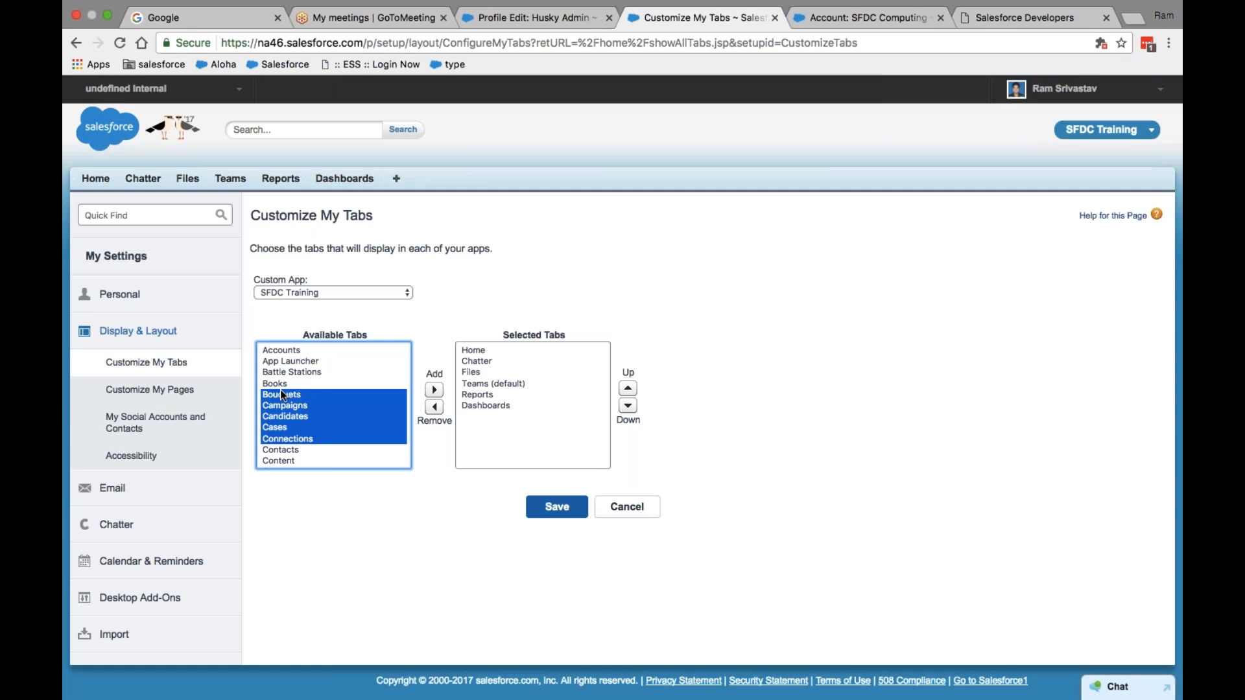
click(434, 390)
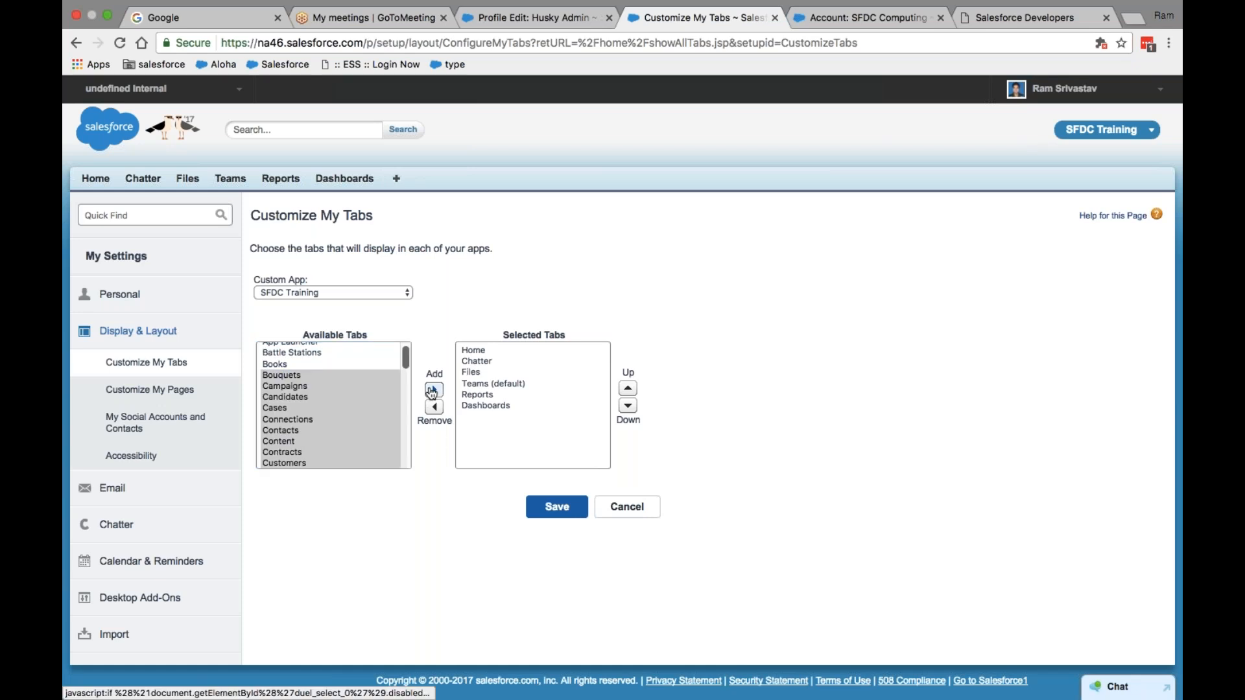
click(557, 508)
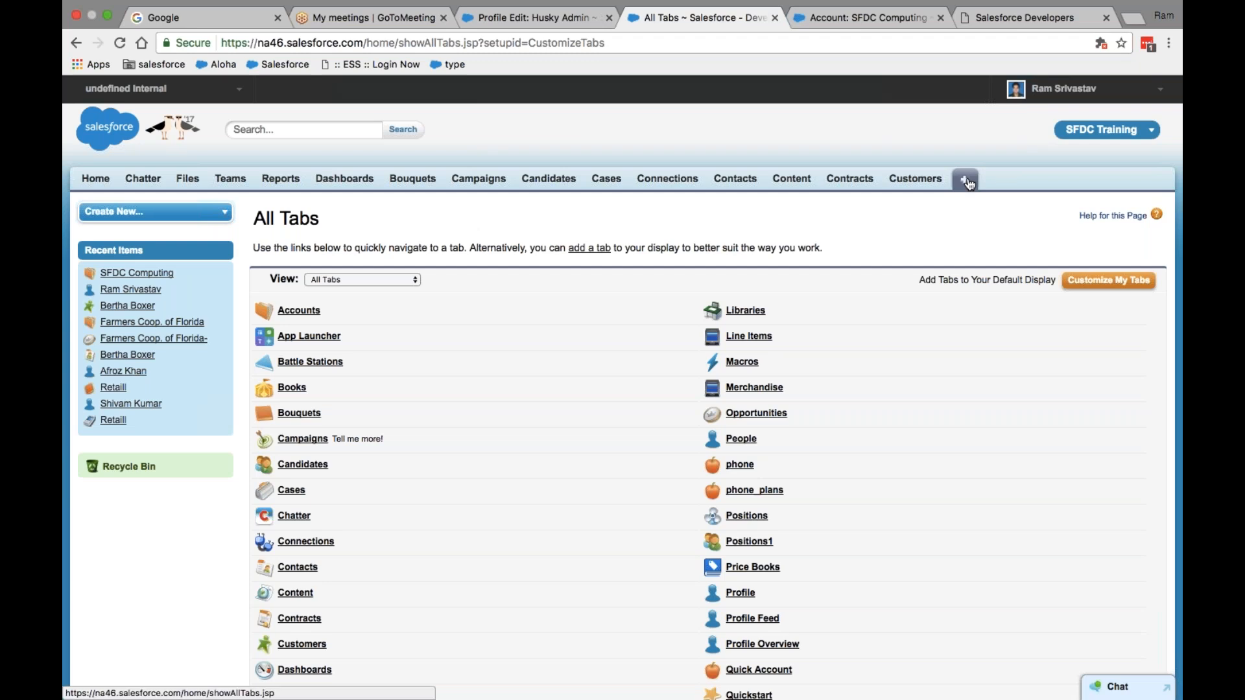
- Add Accounts, App Launcher and Battle Stations to the displayed tabs and save
click(1108, 280)
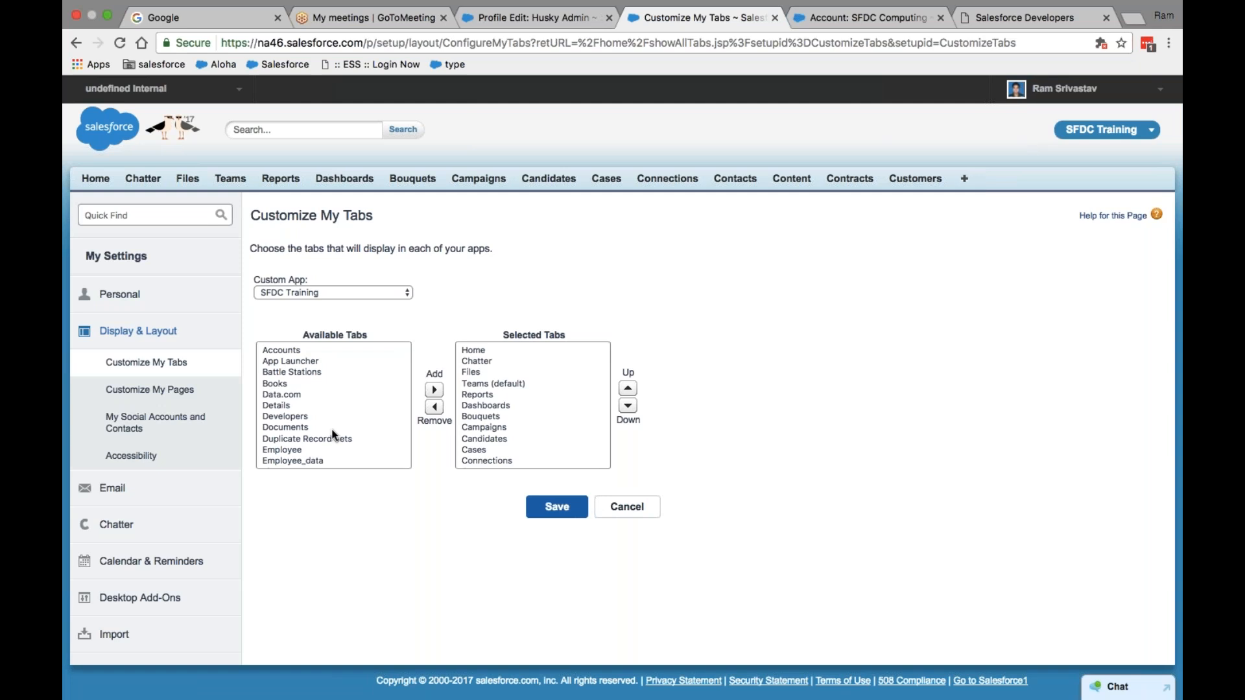
click(293, 352)
key(shift+Down)
key(shift+Down)
click(430, 391)
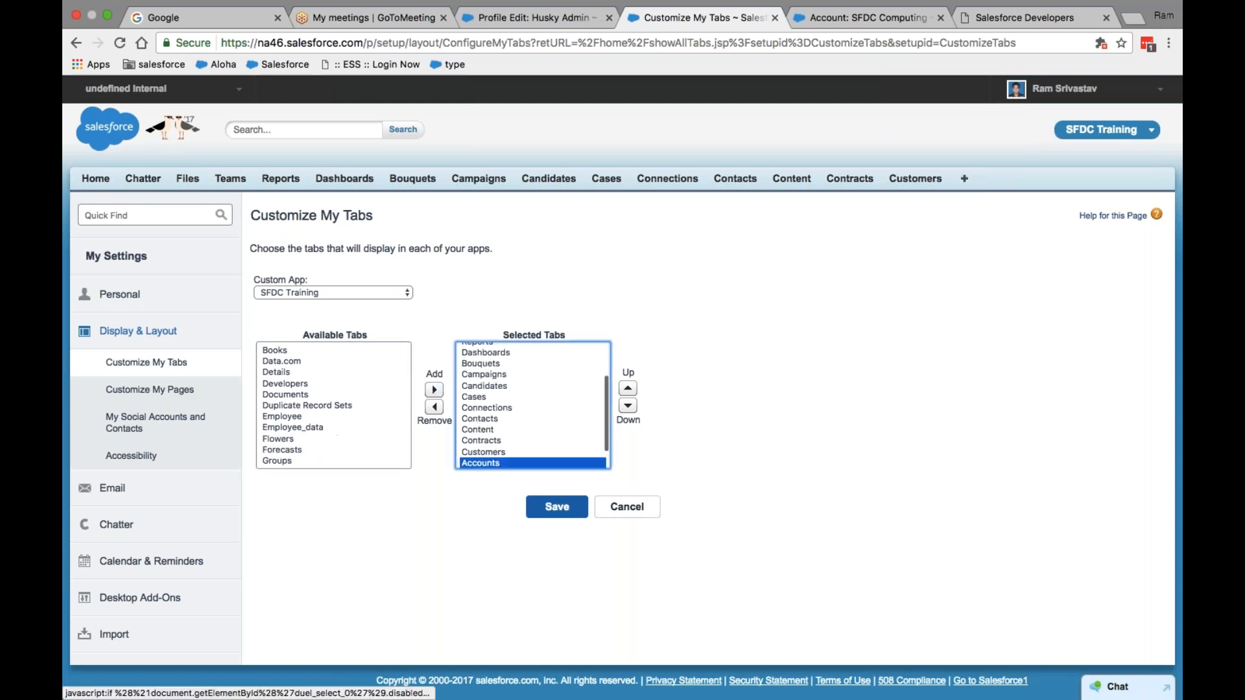
click(560, 515)
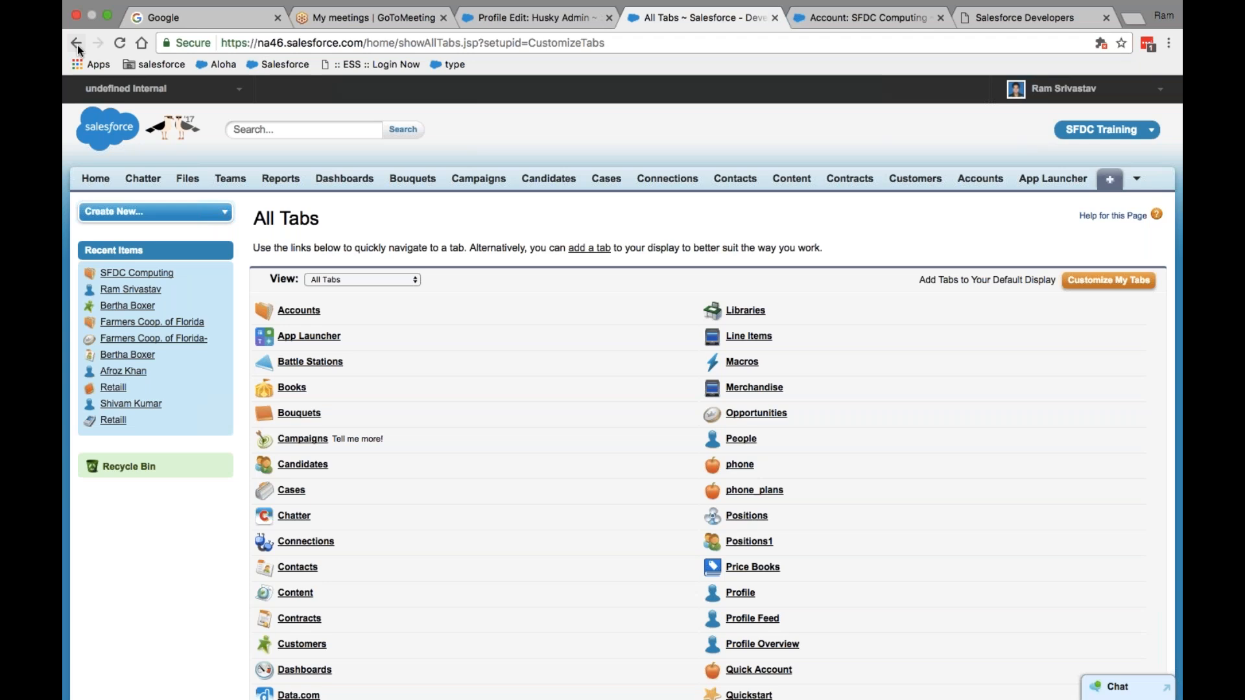
- Reload, confirm Battle Stations in the tab overflow list, then go to the Setup home page
click(120, 43)
mouse_move(101, 26)
click(121, 42)
click(1138, 183)
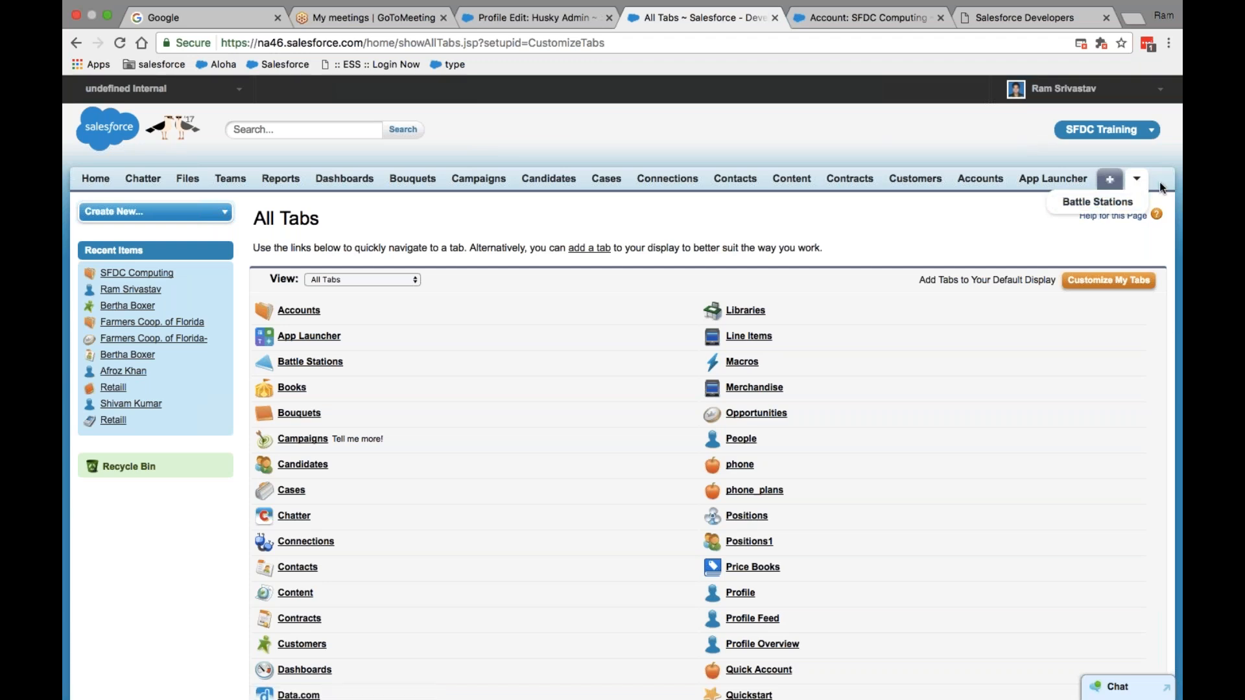
click(1159, 183)
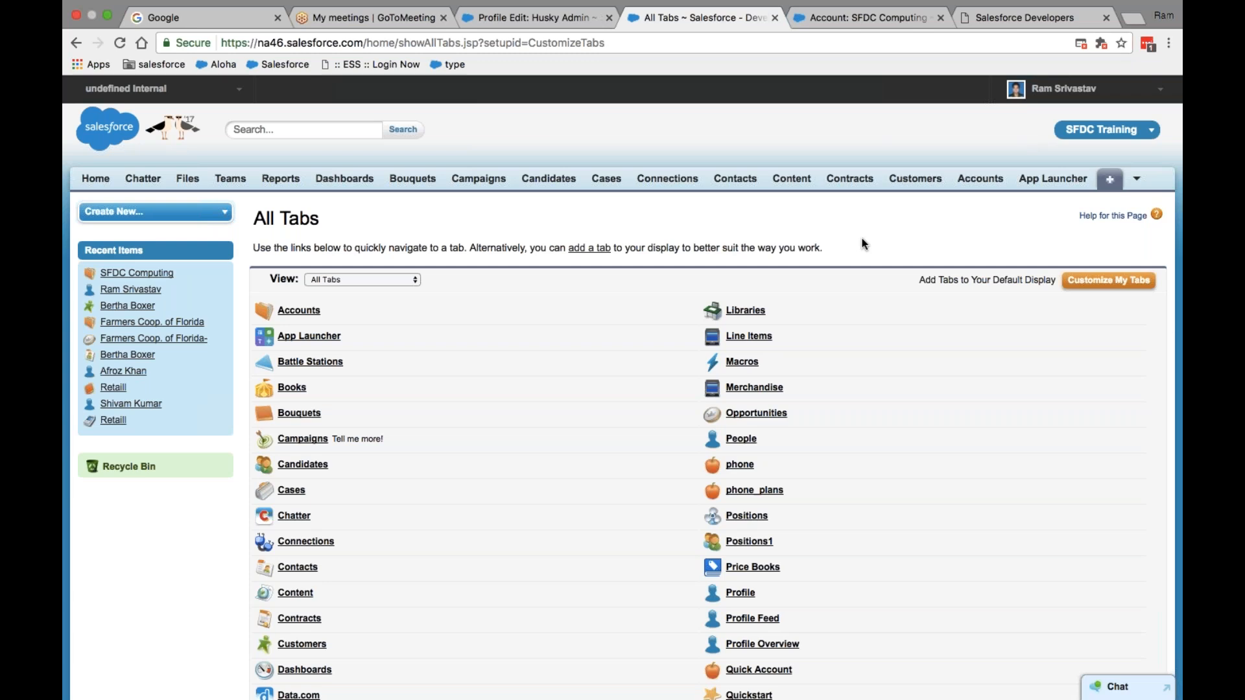
click(1063, 88)
click(1032, 143)
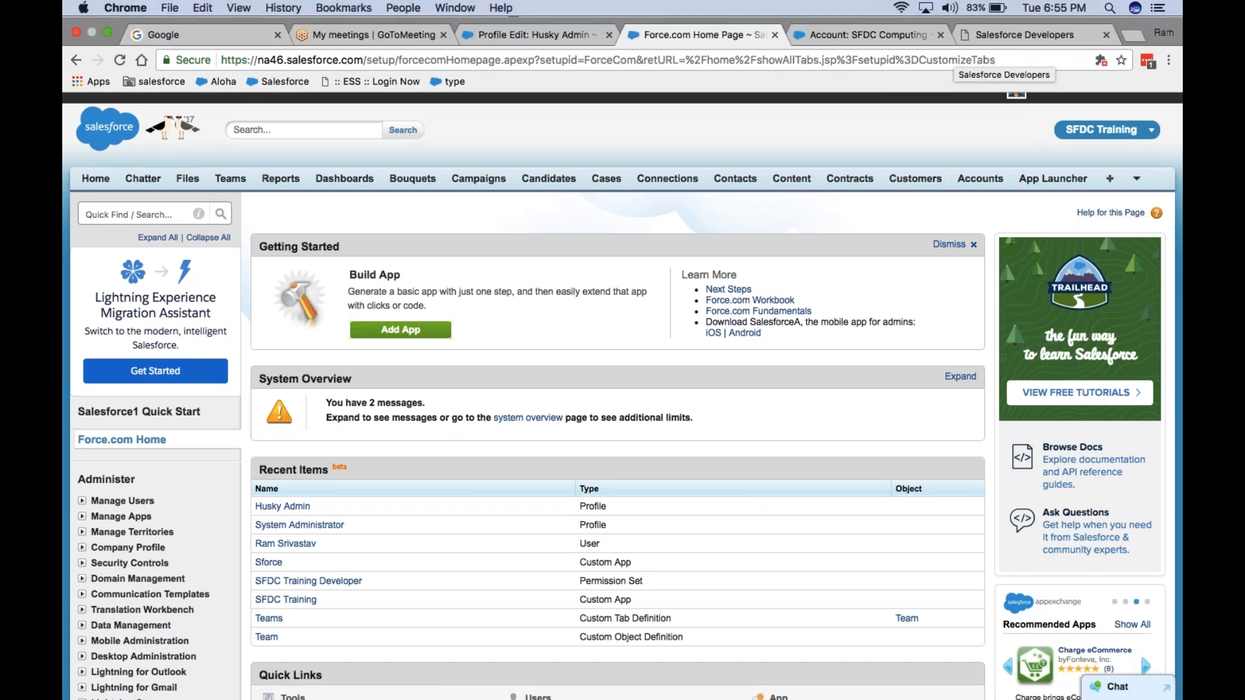
- Exit Chrome full screen, switch to another Dock app, and move to another desktop space
click(107, 16)
click(743, 668)
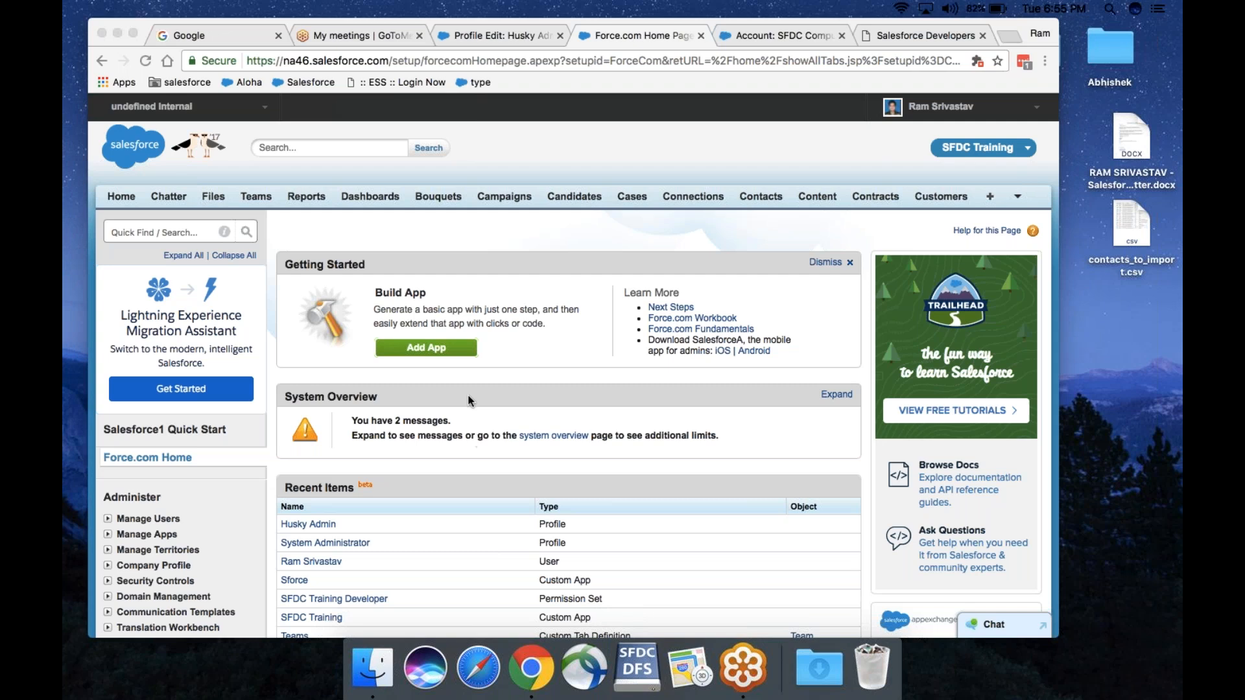
key(ctrl+Right)
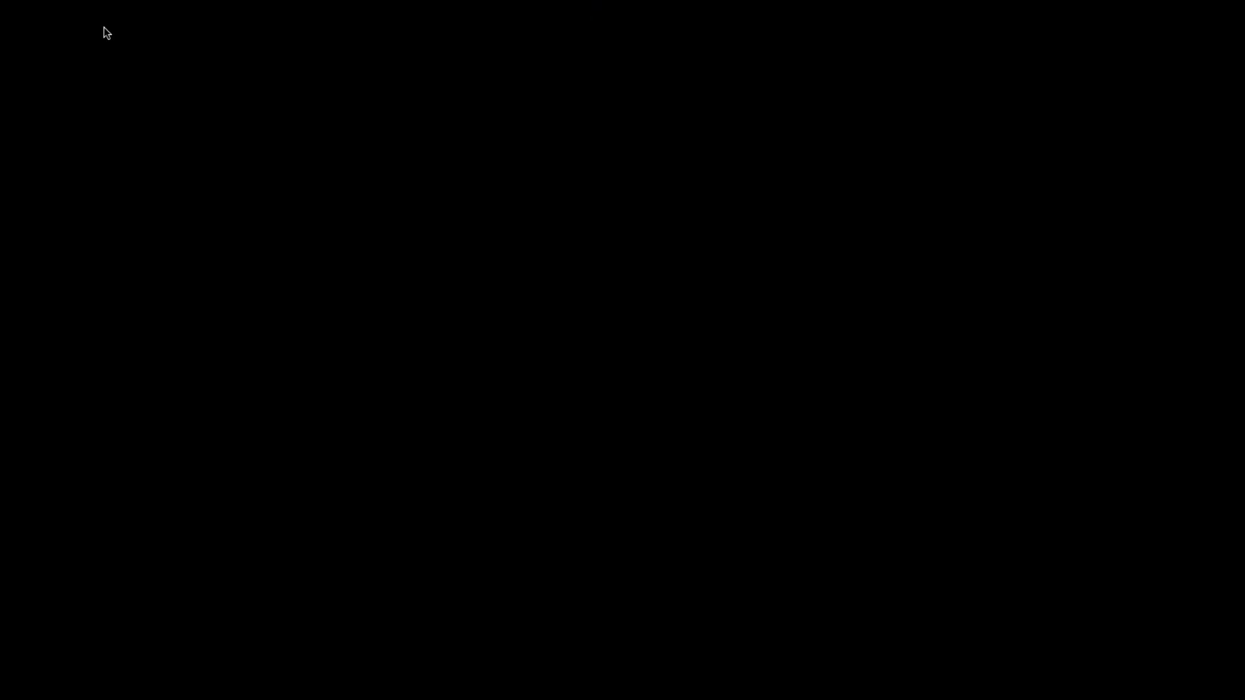
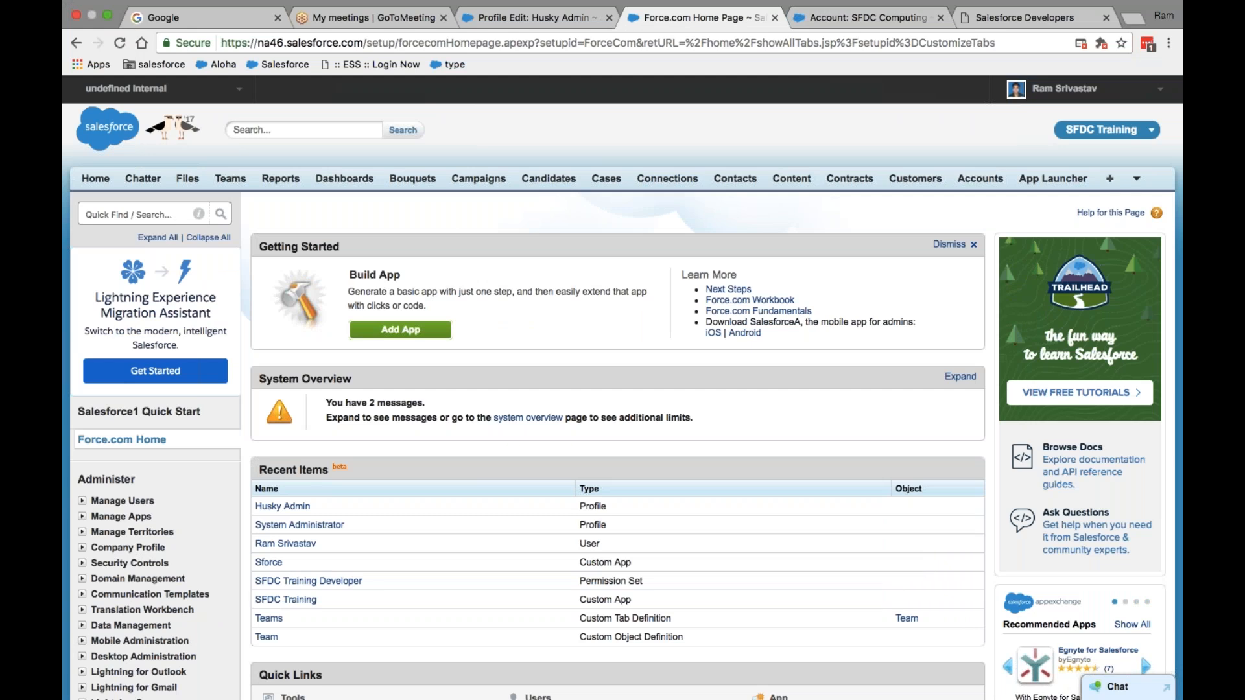
- Open the Husky Admin profile edit page and scroll down to its Custom App Settings
click(528, 18)
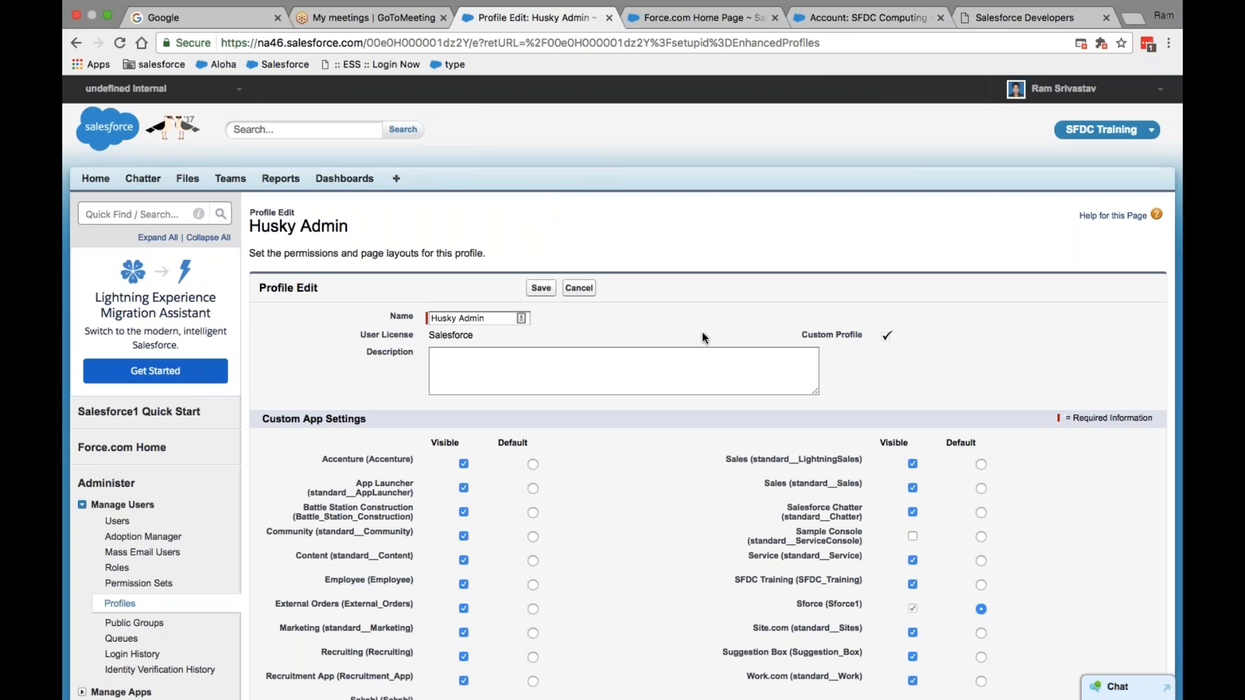
click(692, 17)
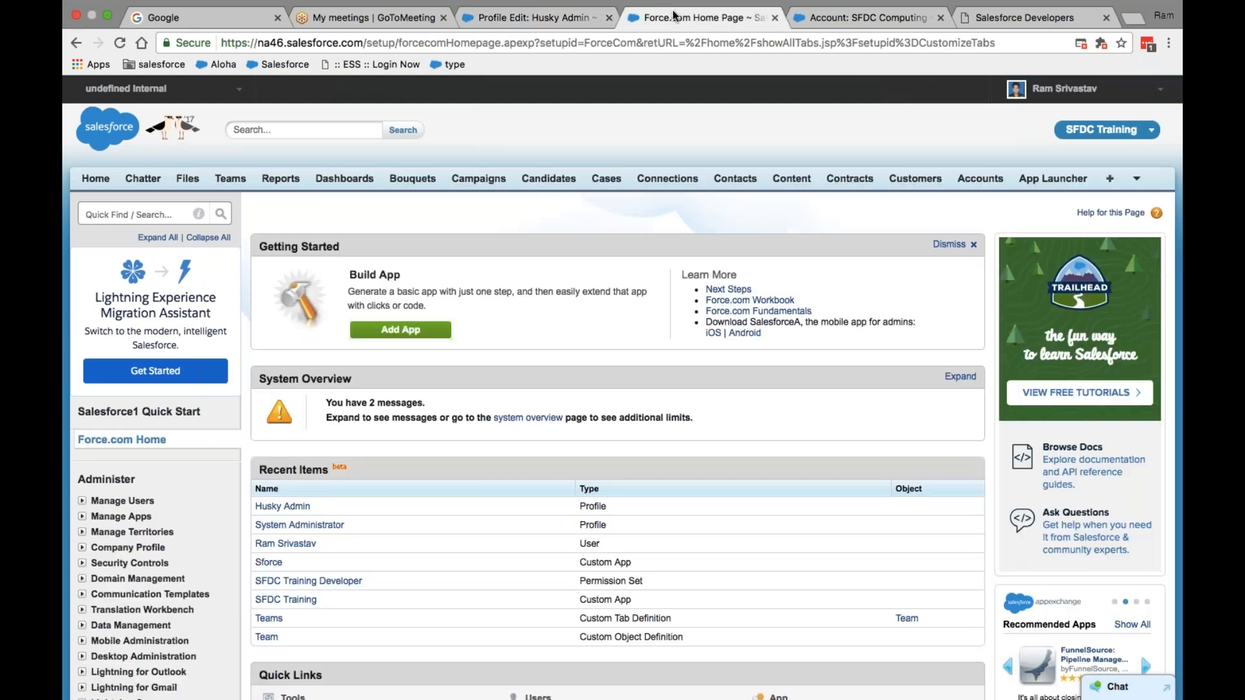
click(532, 18)
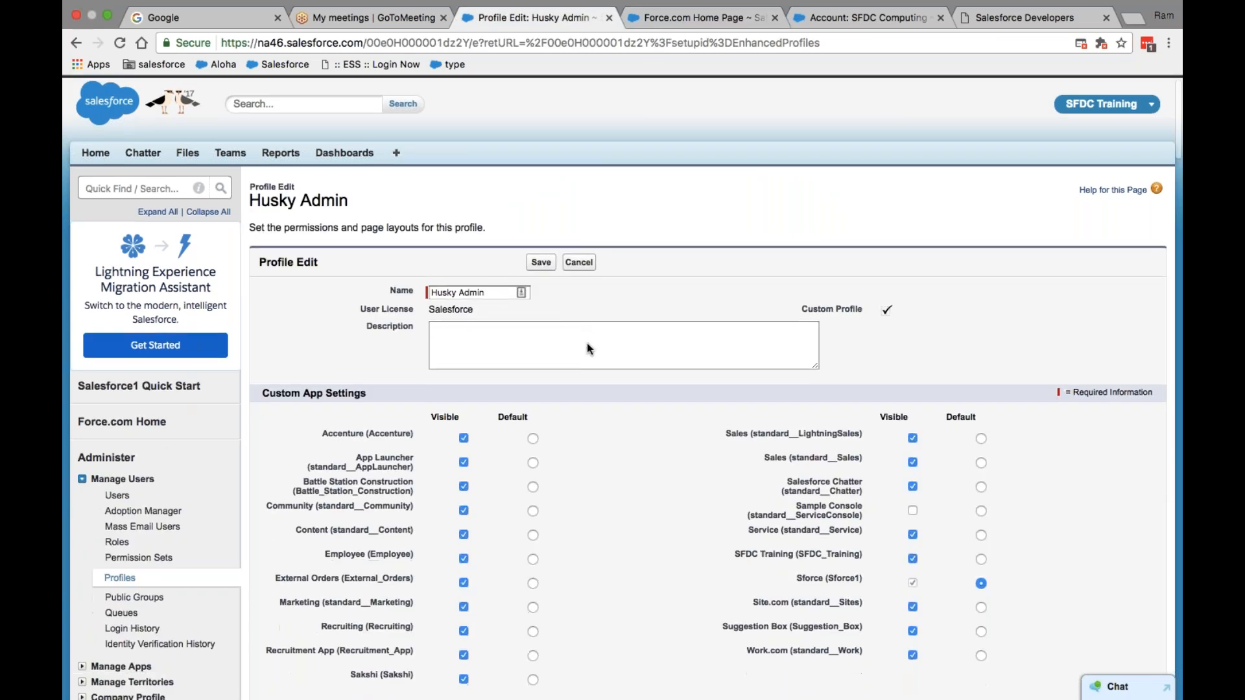
scroll(587, 344, down, 5)
scroll(580, 348, down, 4)
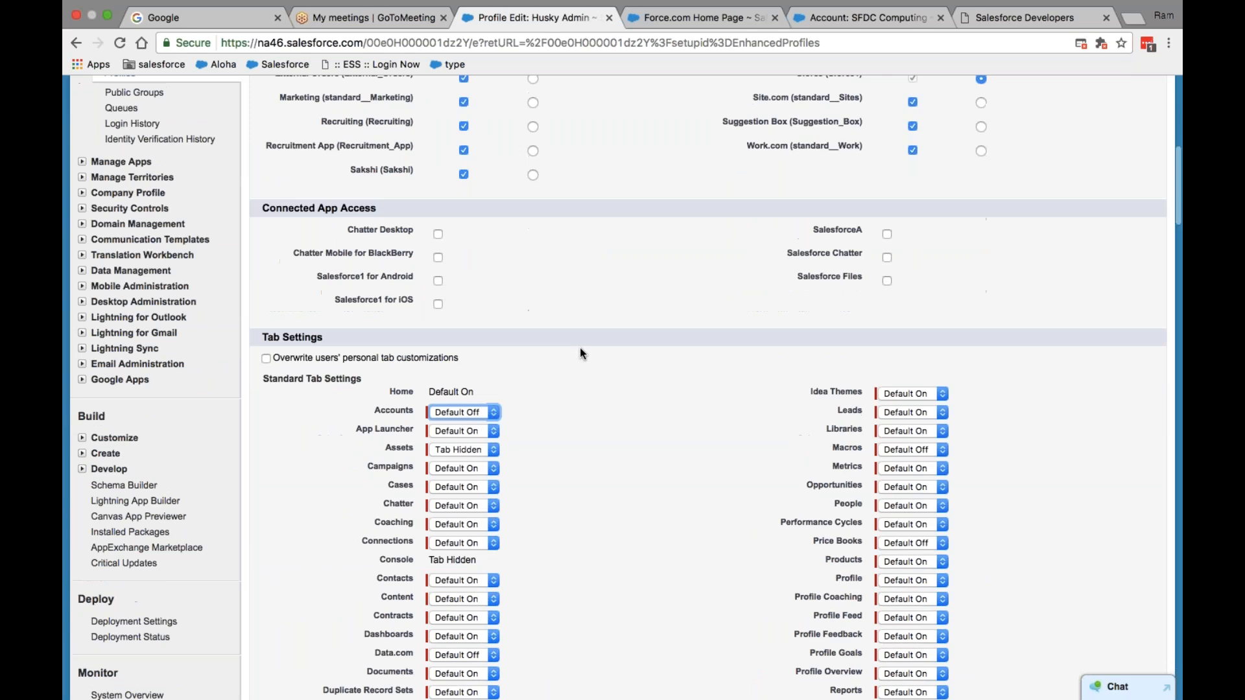
scroll(580, 348, down, 12)
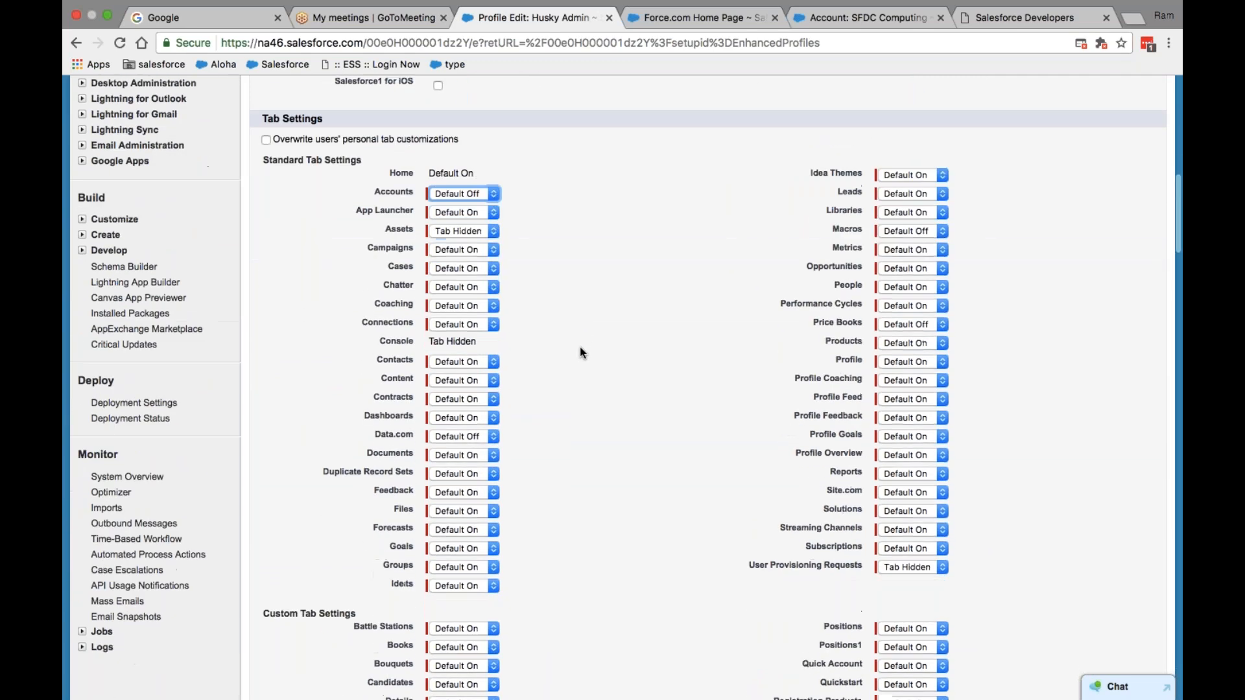
scroll(580, 347, down, 14)
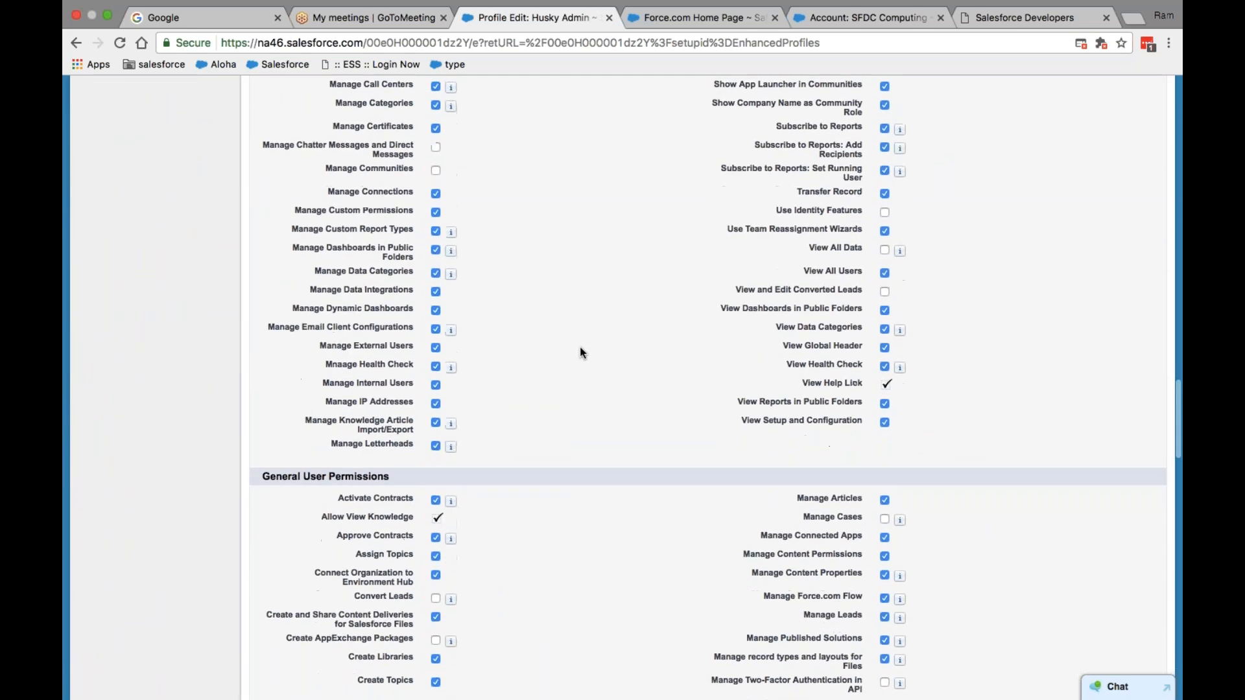
scroll(579, 347, down, 16)
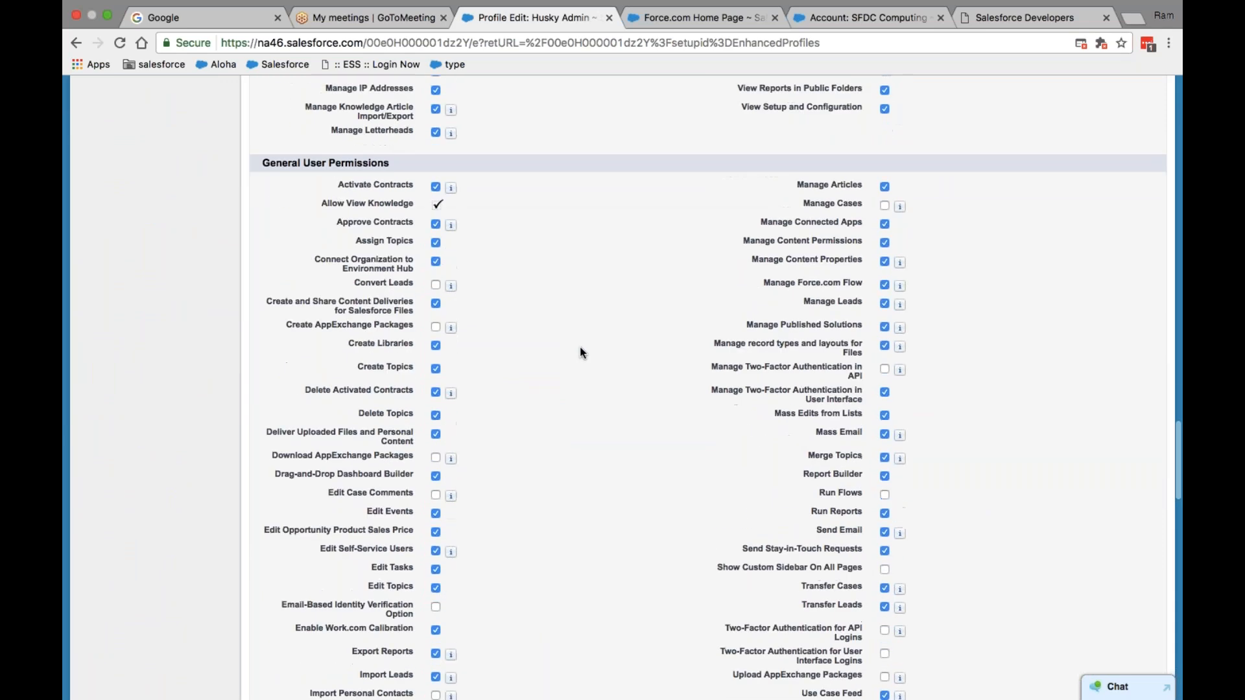
scroll(580, 348, down, 5)
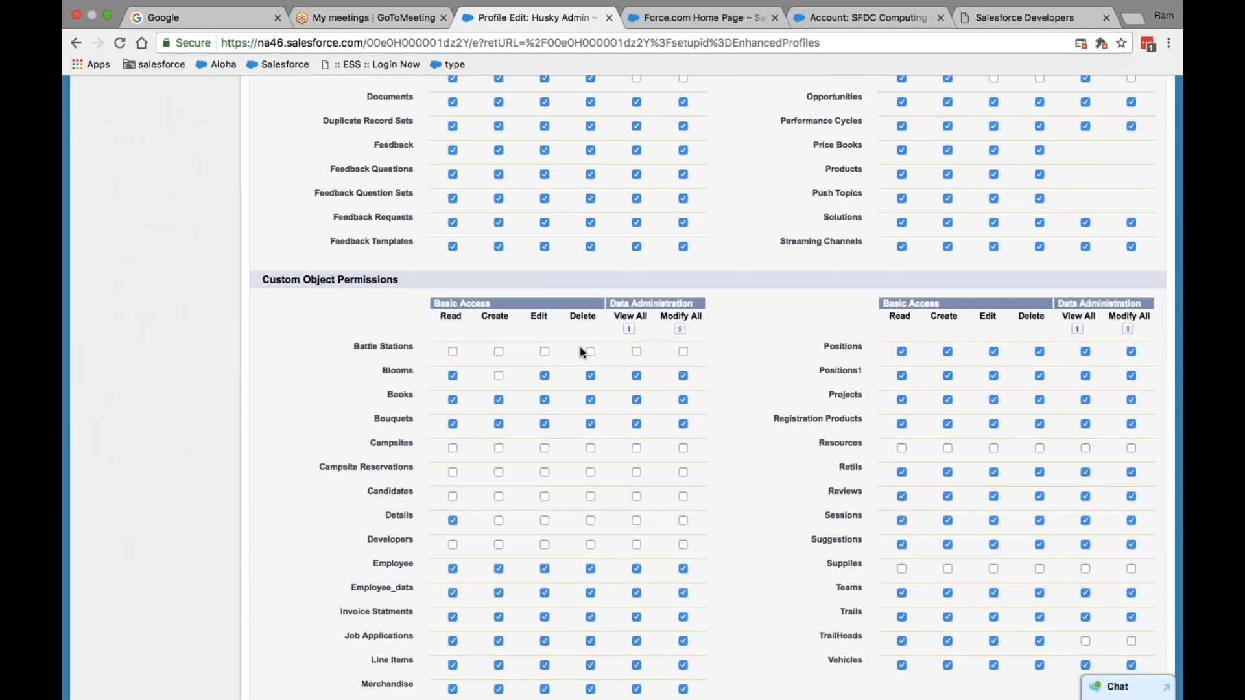
- Review the custom app visibility, with Sforce (Sforce1) set as the default app
scroll(580, 348, up, 4)
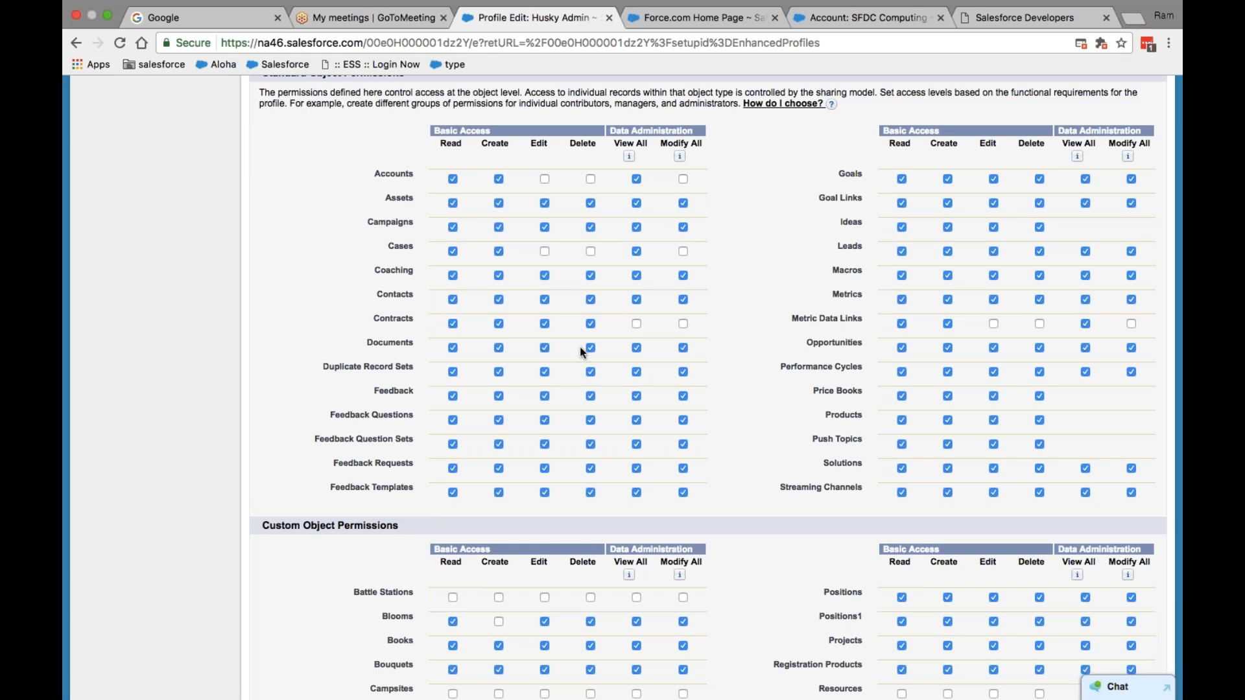
scroll(699, 315, up, 5)
scroll(699, 315, down, 4)
scroll(699, 311, down, 4)
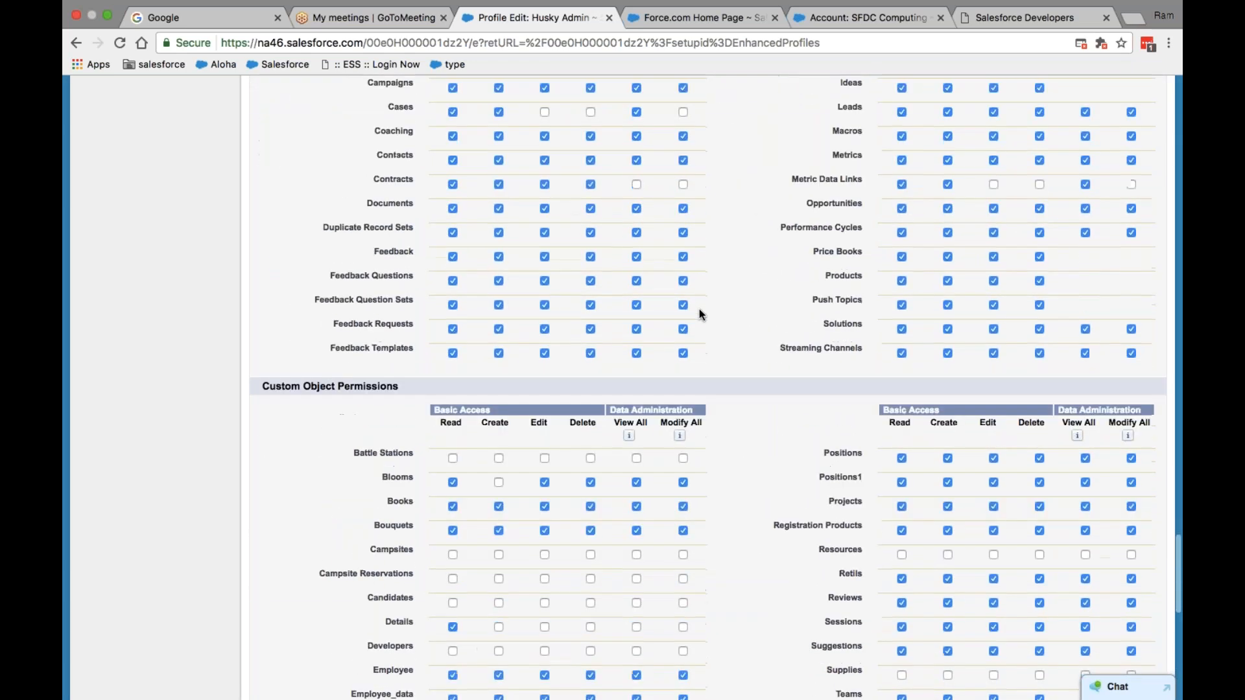
scroll(699, 311, up, 3)
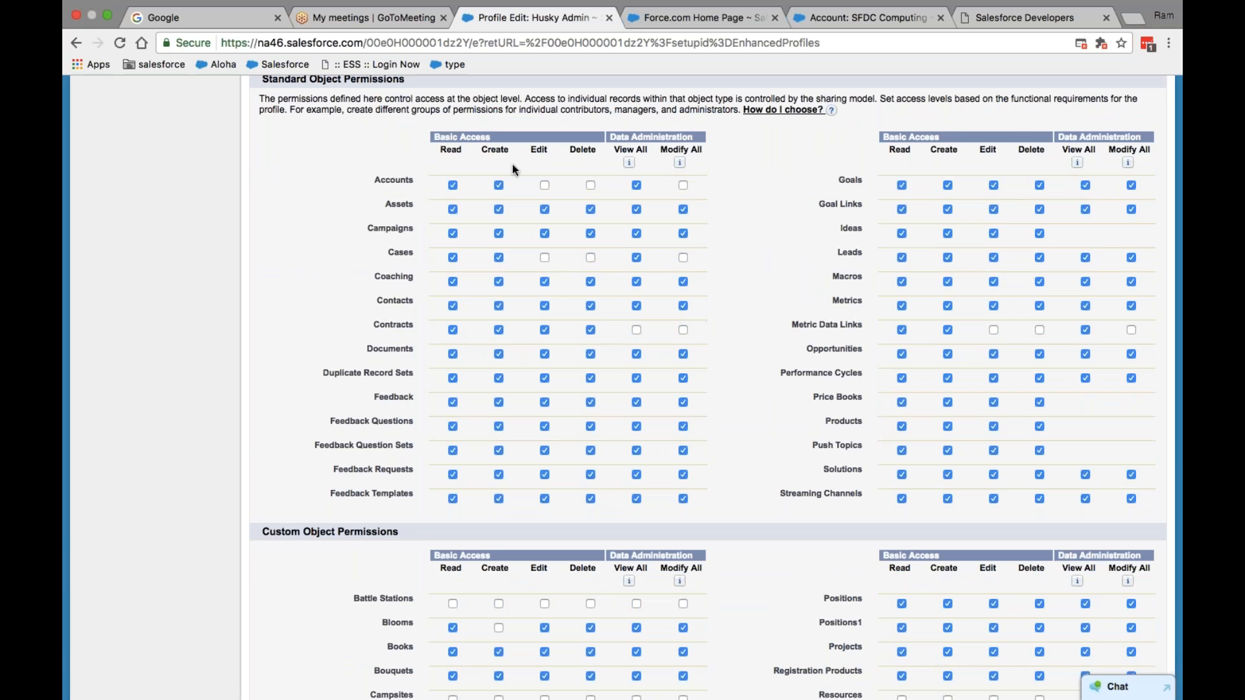
scroll(493, 240, down, 4)
scroll(494, 252, up, 4)
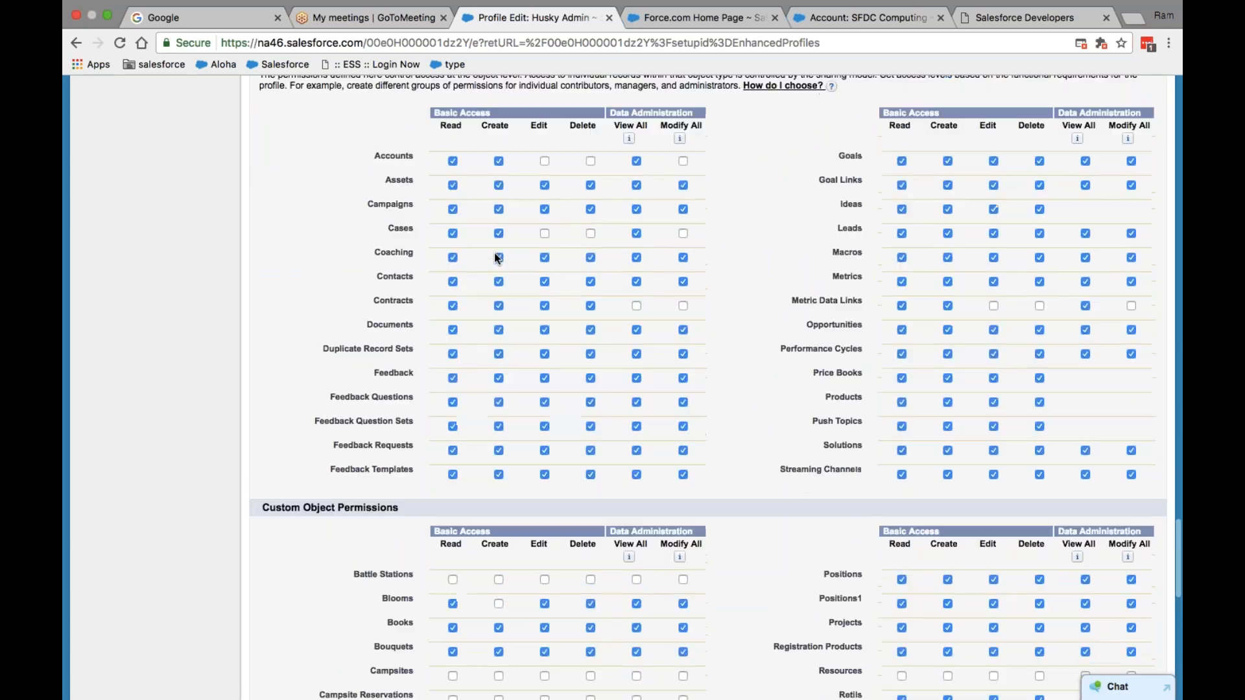
scroll(494, 254, up, 5)
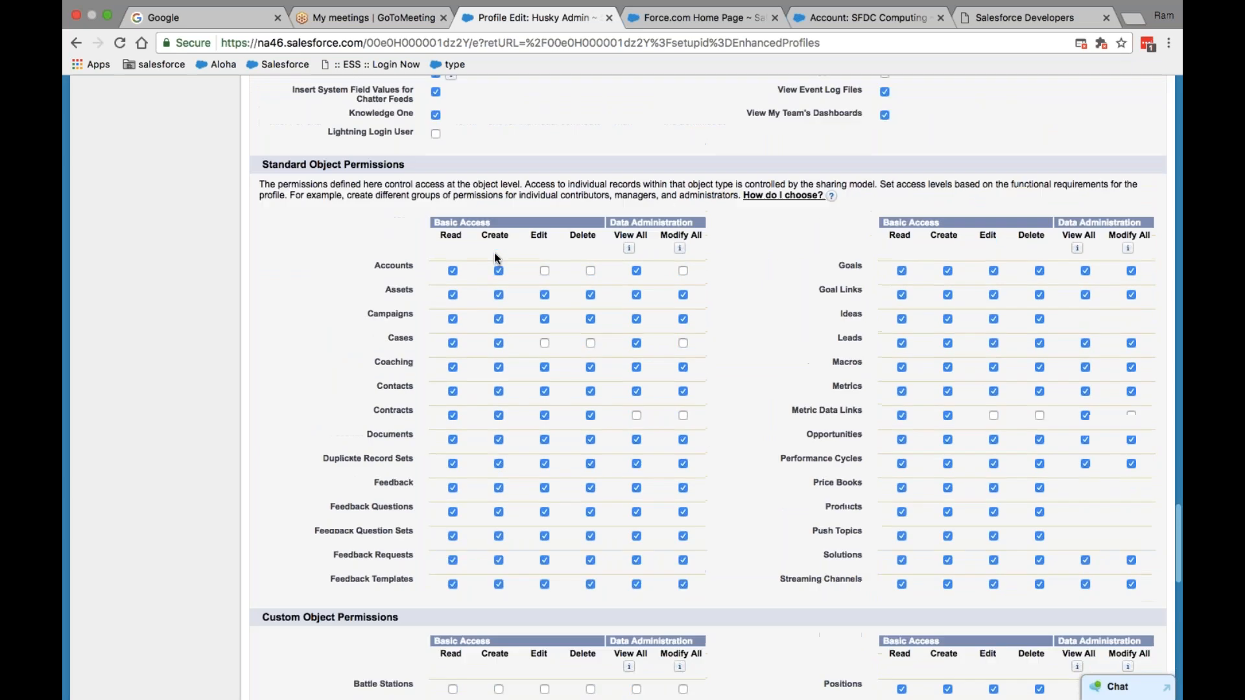
scroll(494, 253, up, 12)
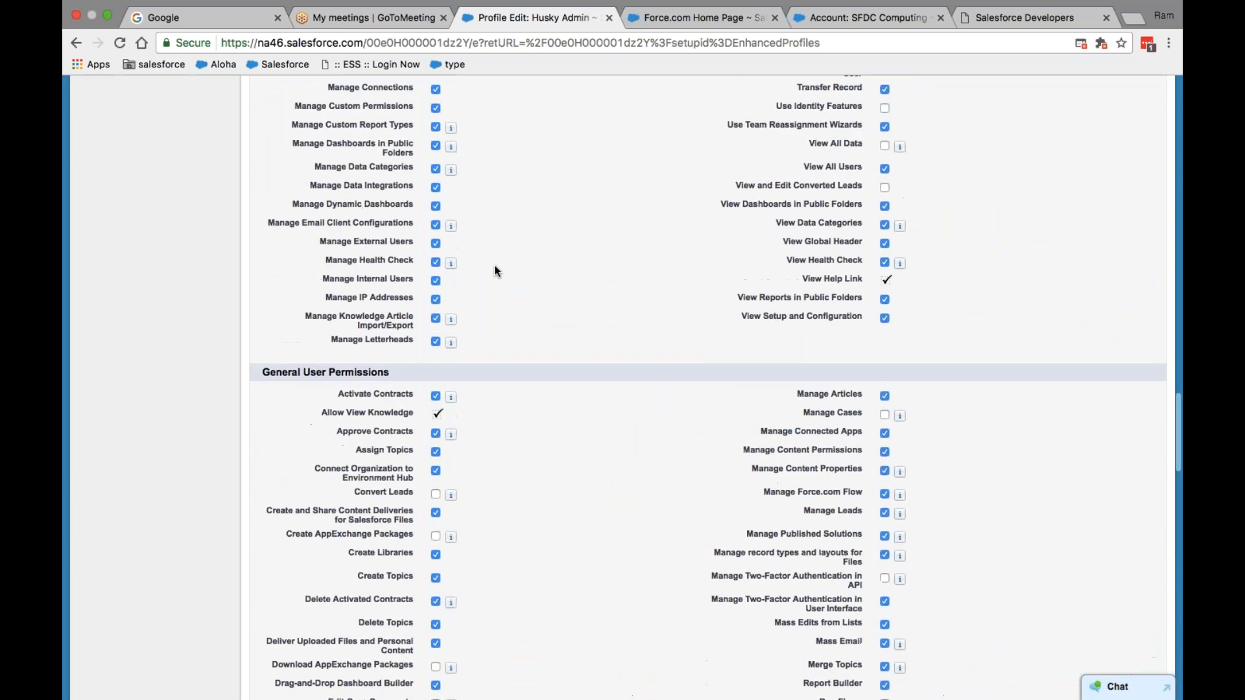
scroll(494, 267, up, 10)
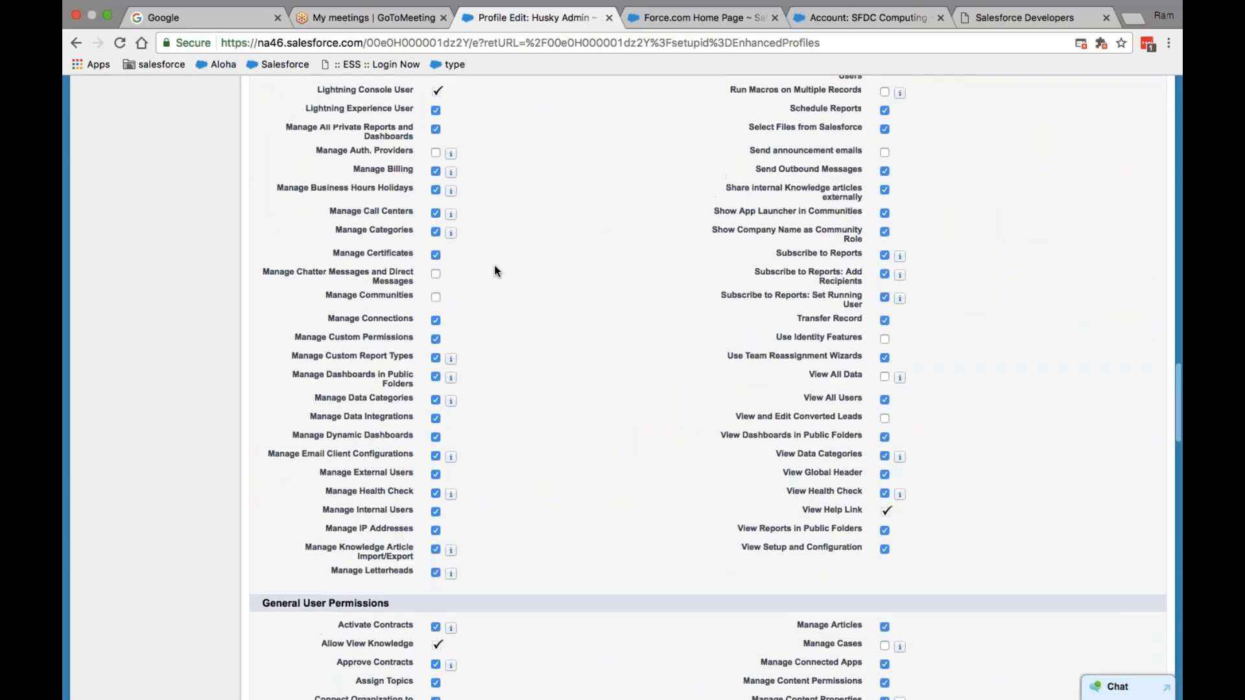
scroll(538, 434, up, 15)
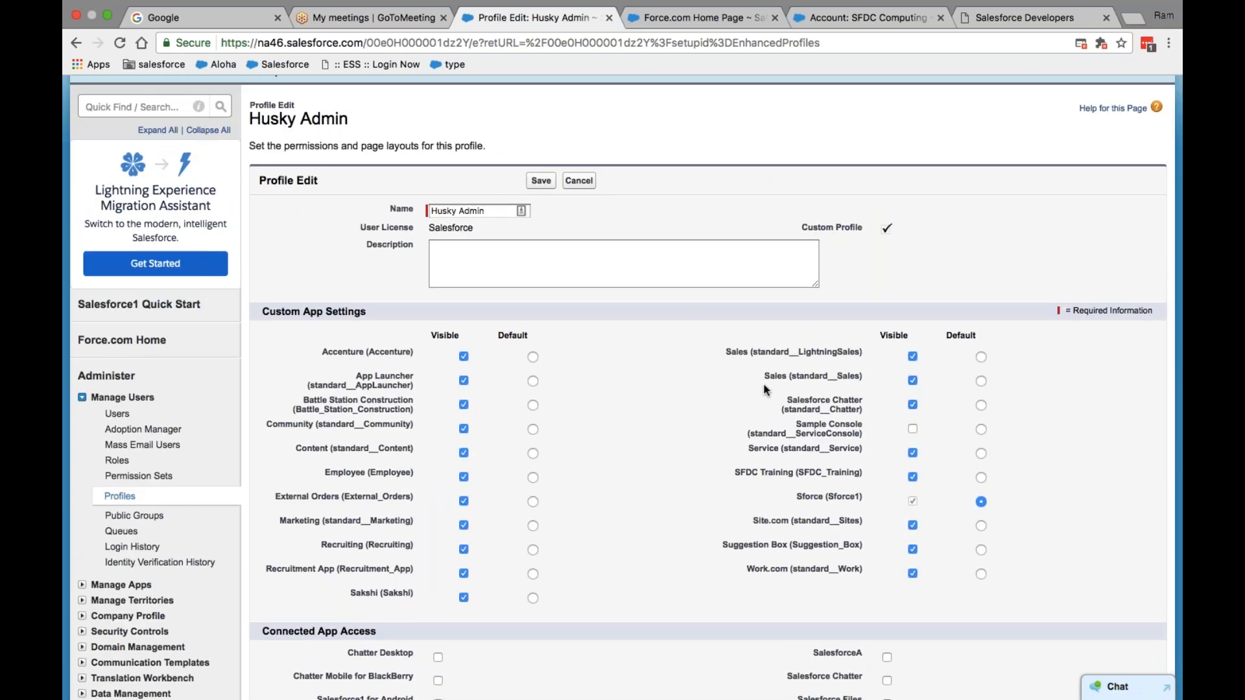
scroll(765, 389, up, 3)
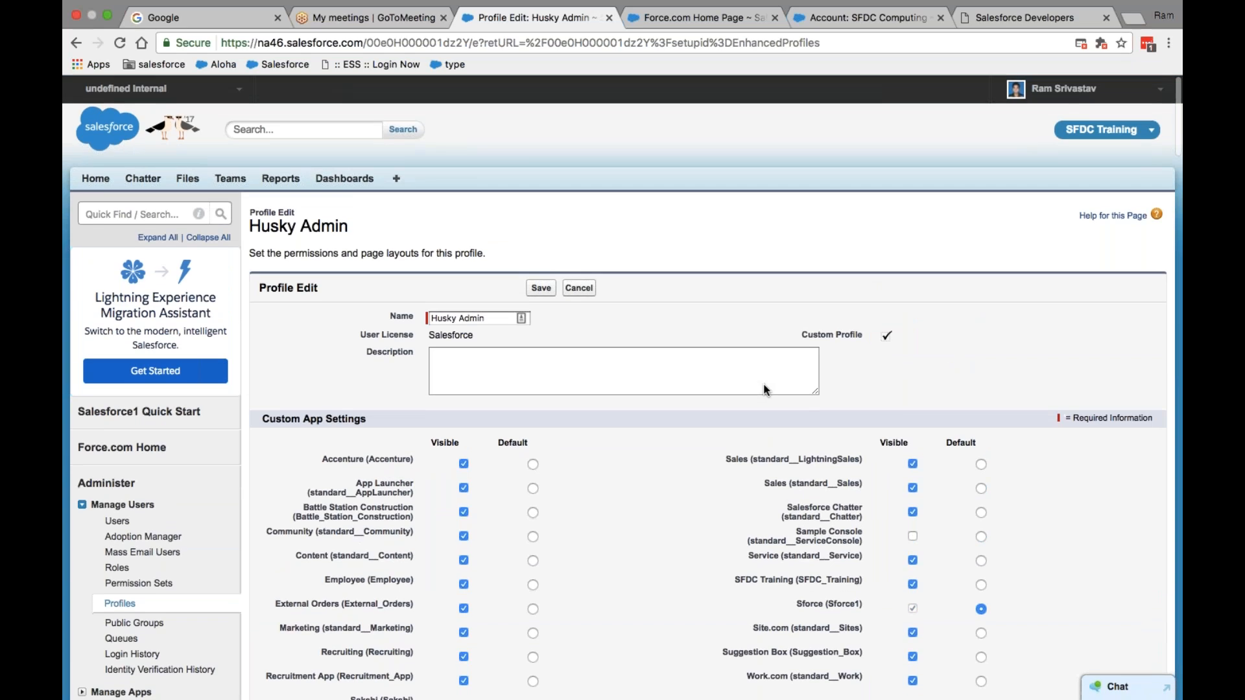
- Cancel the profile edit to return to the Husky Admin profile detail page
click(579, 288)
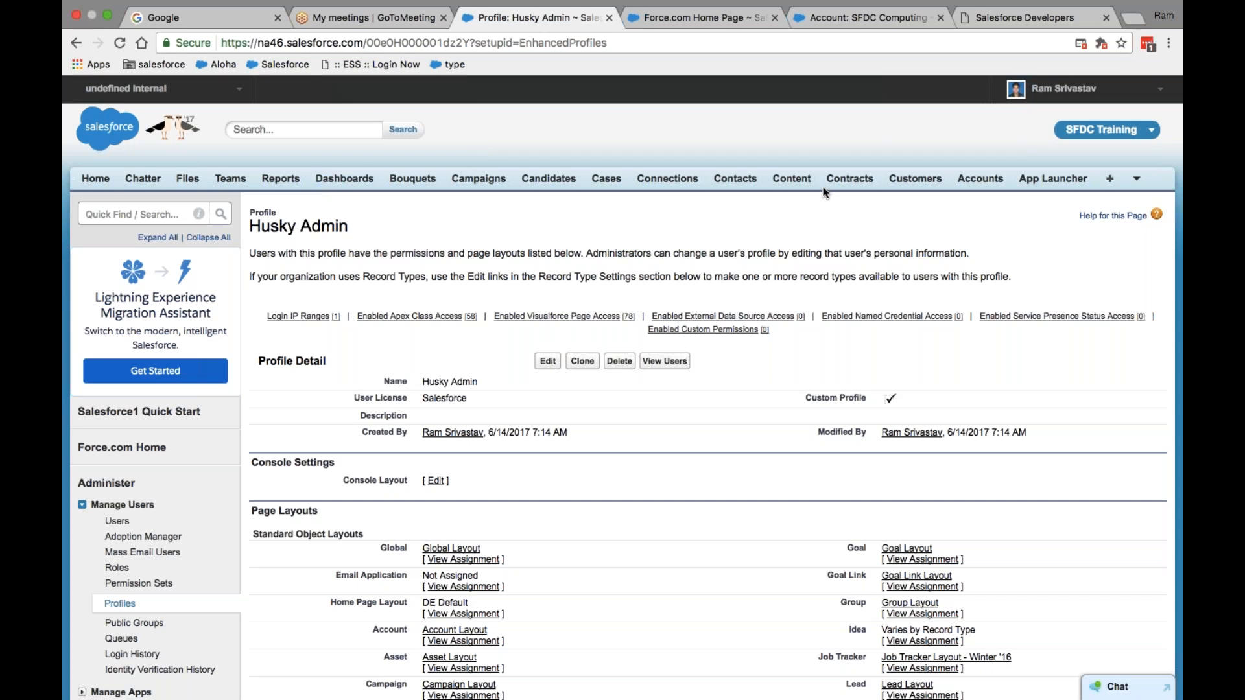
- Remove Dashboards through Battle Stations from the SFDC Training tabs, leaving Home, Chatter, Files, Teams, Reports
click(1110, 180)
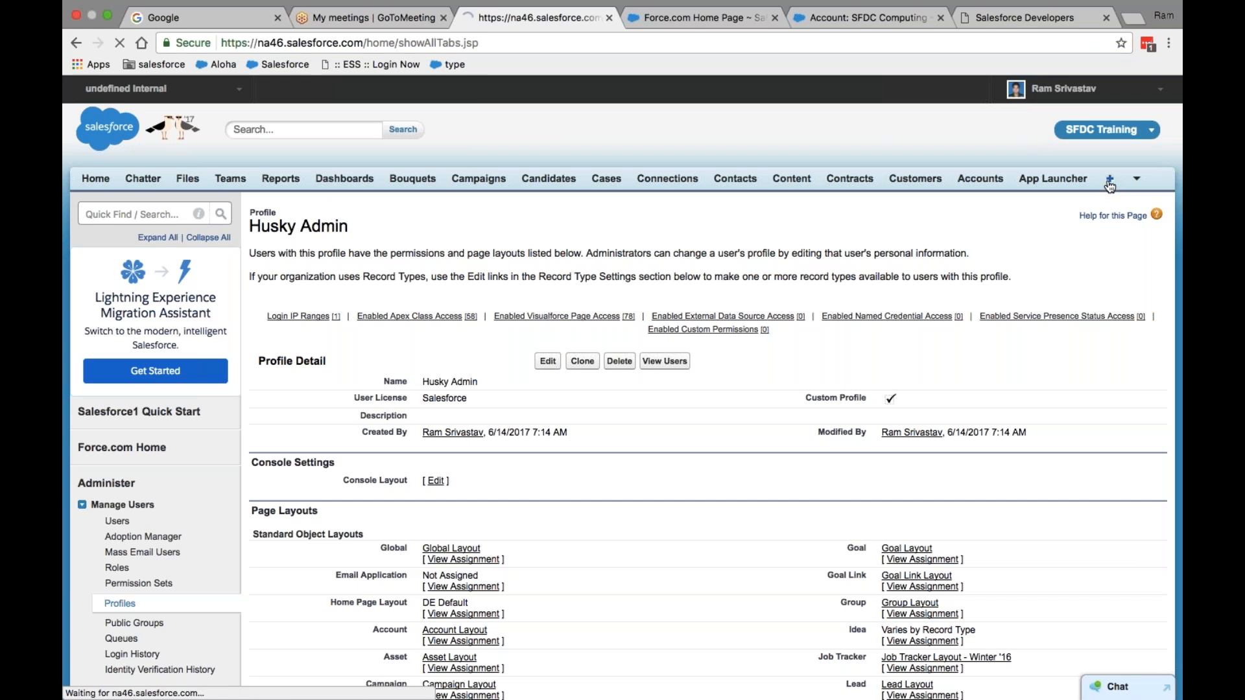
scroll(646, 435, down, 5)
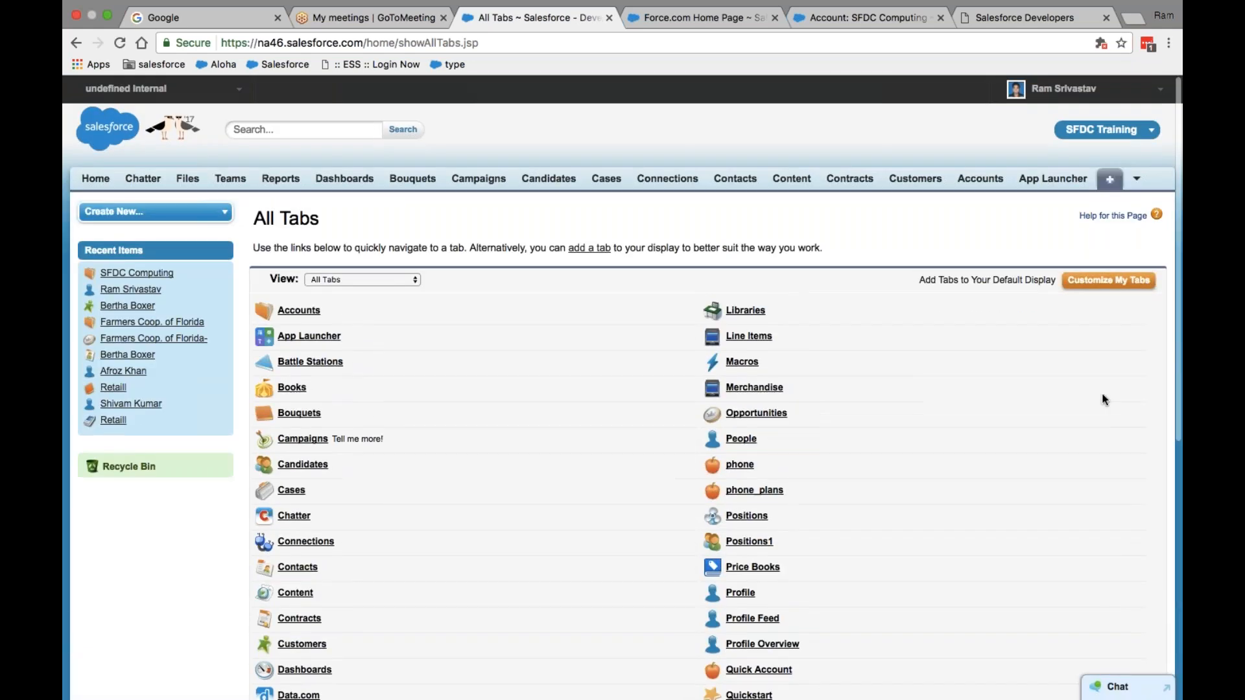
click(1094, 281)
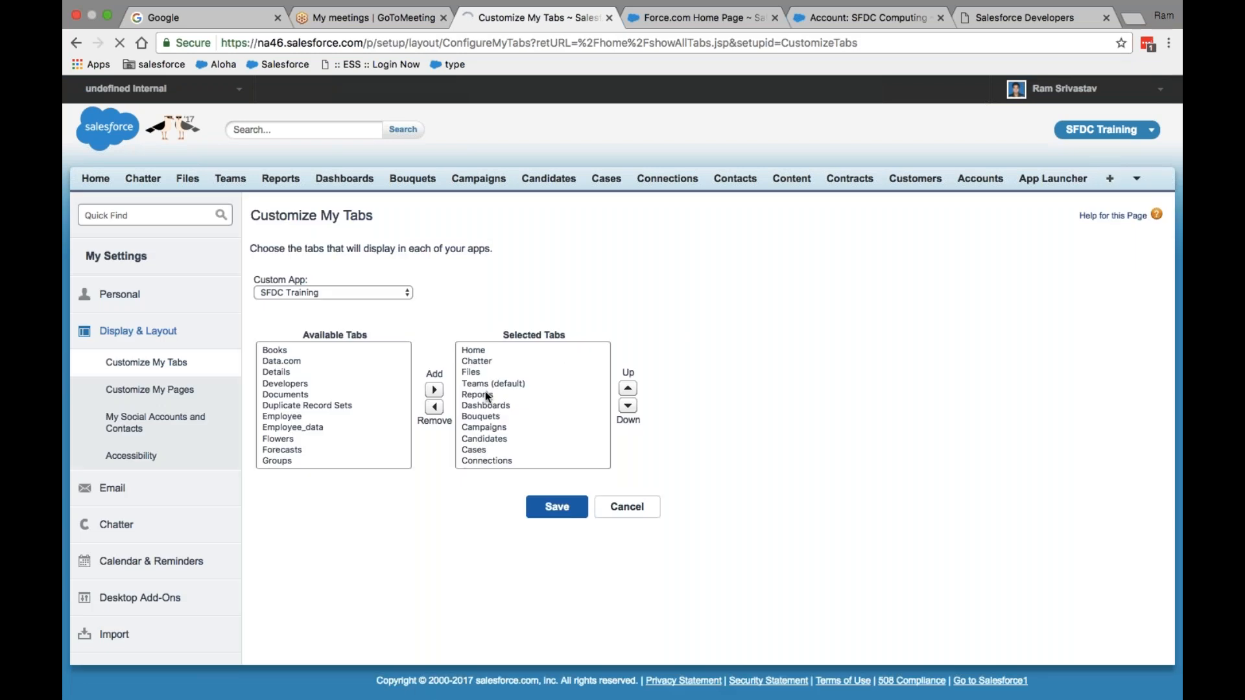
click(487, 394)
key(Down)
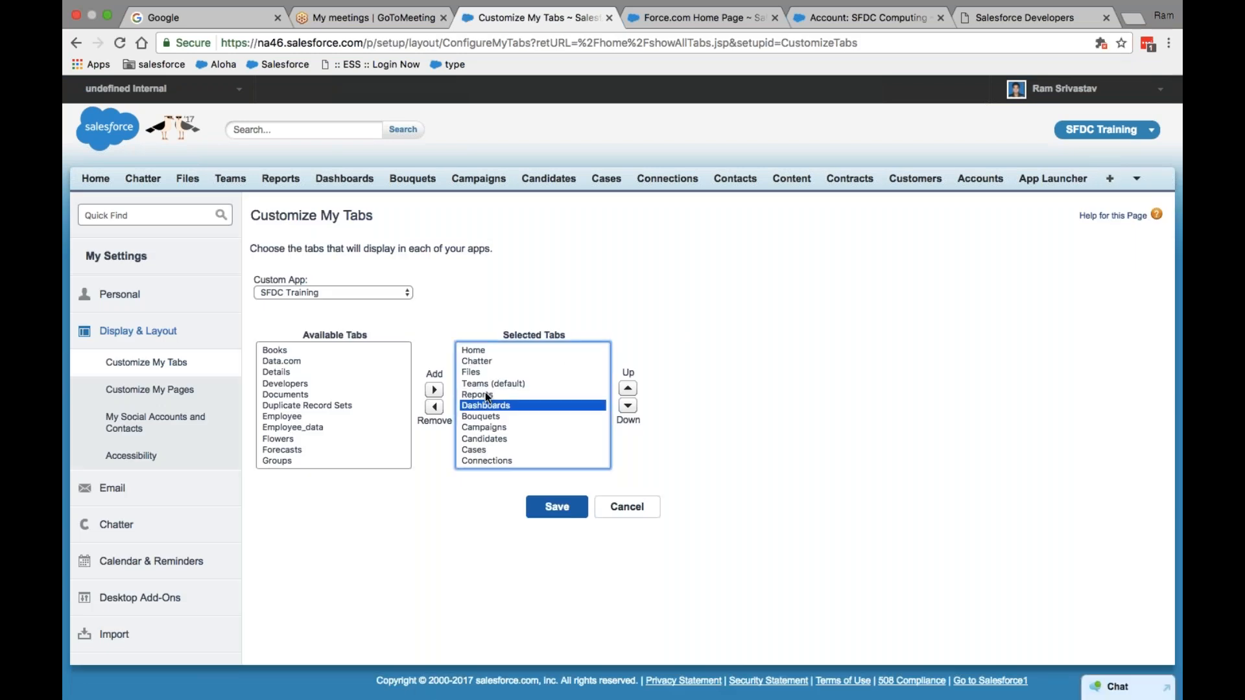
key(shift+Down)
key(shift+Down)
key(shift+Down)
key(shift+Down)
key(shift+Down)
key(shift+Down)
key(shift+Down)
key(shift+Down)
key(shift+Down)
key(shift+Down)
key(shift+Down)
key(shift+Down)
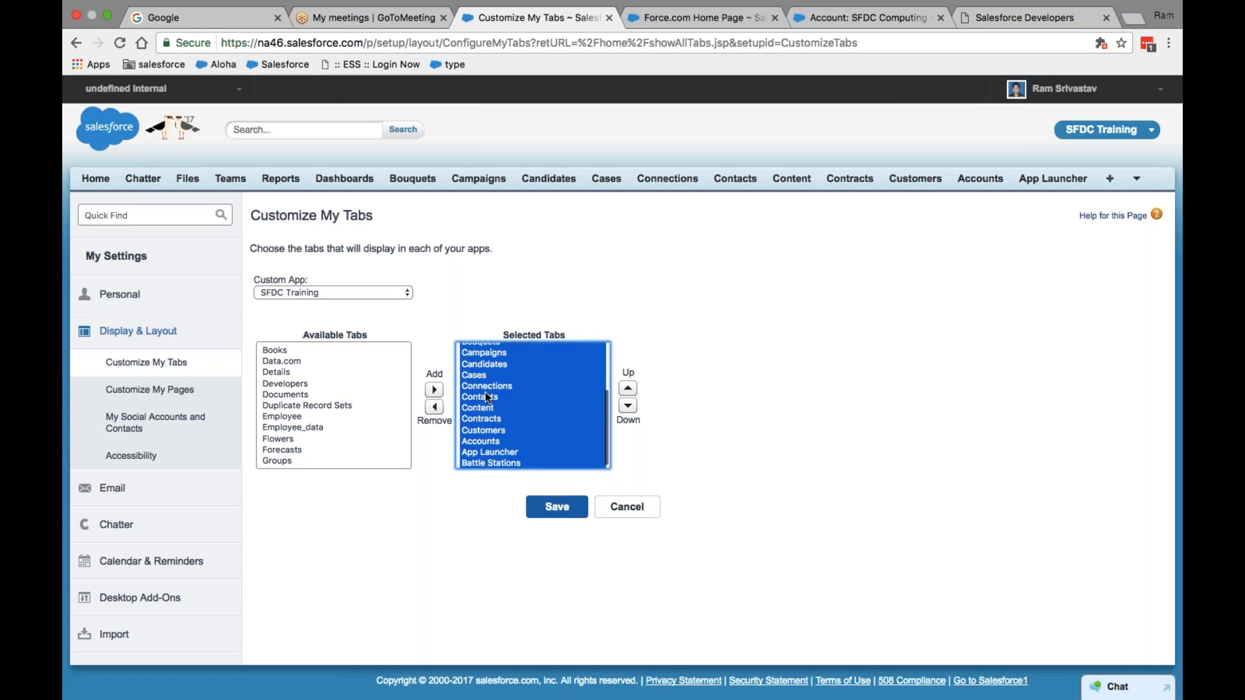
click(434, 407)
click(548, 509)
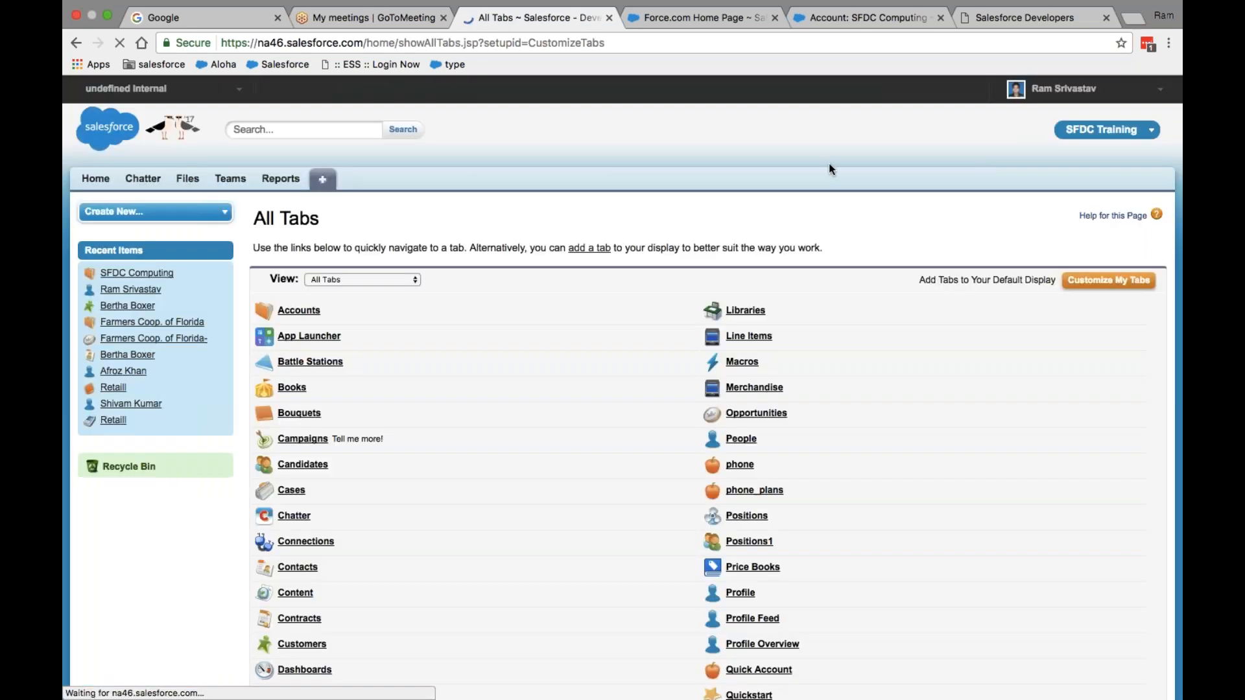
- Go to the Force.com Home setup page from the user menu
click(1083, 88)
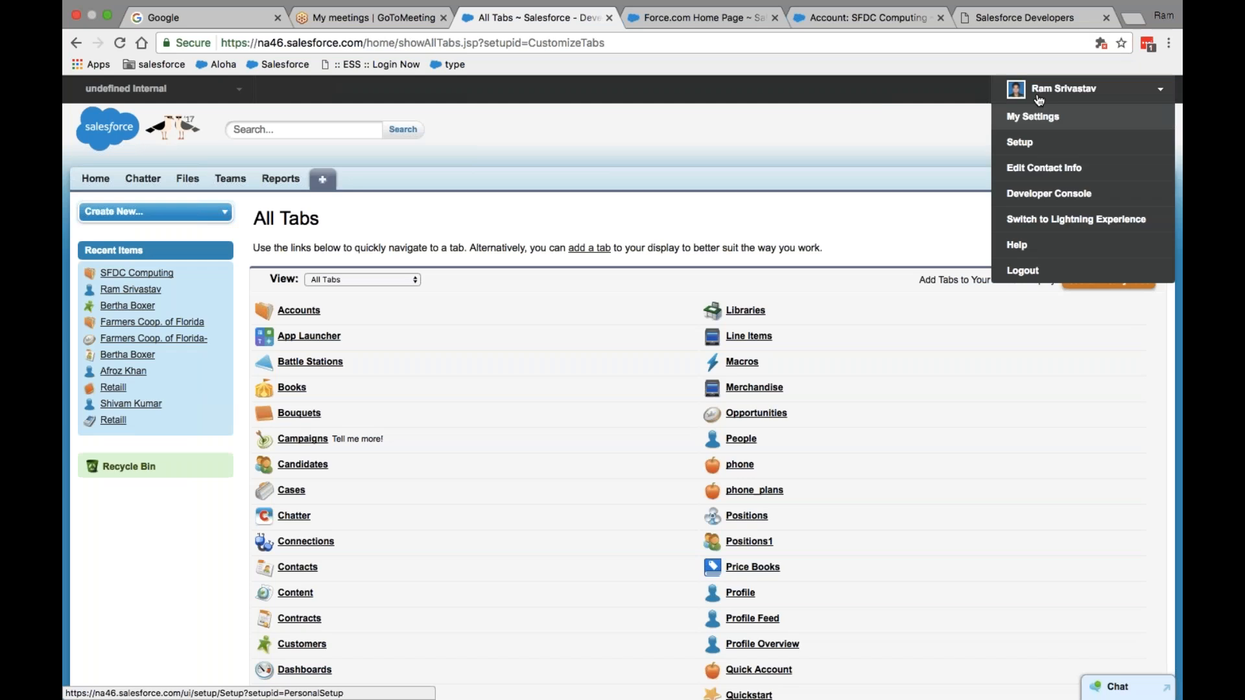
click(1021, 139)
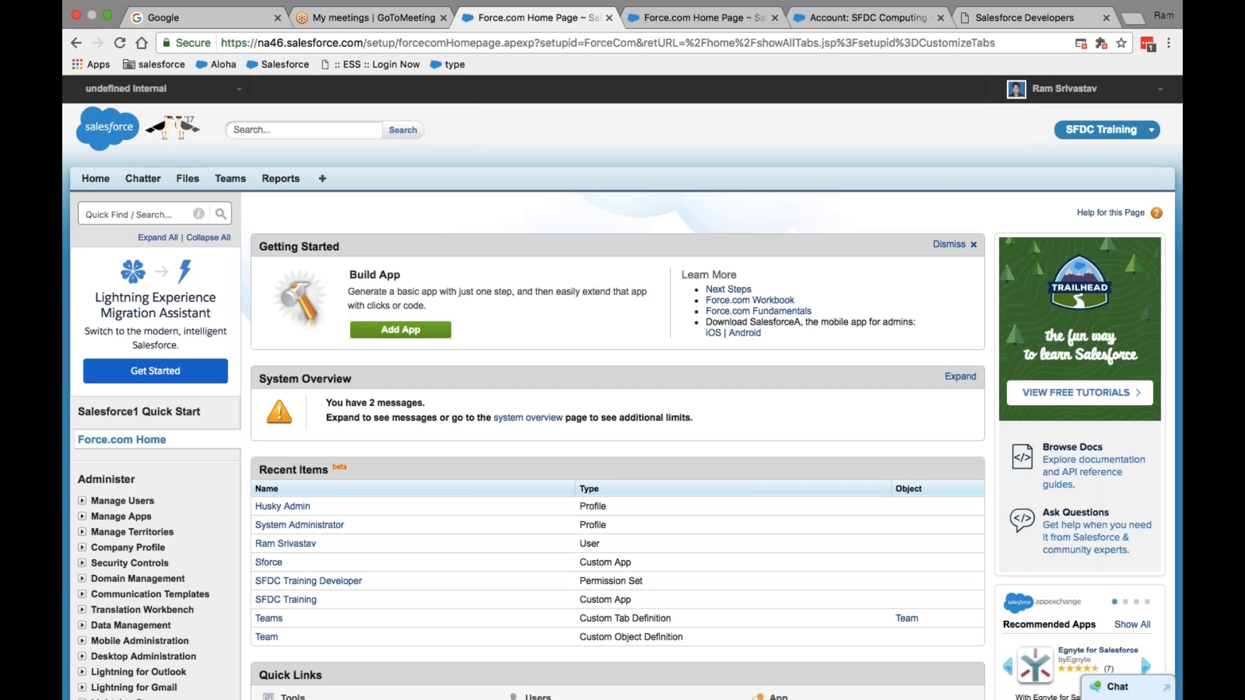
- Browse the All Tabs page, from Accounts and App Launcher through Trails and Vehicles
click(322, 184)
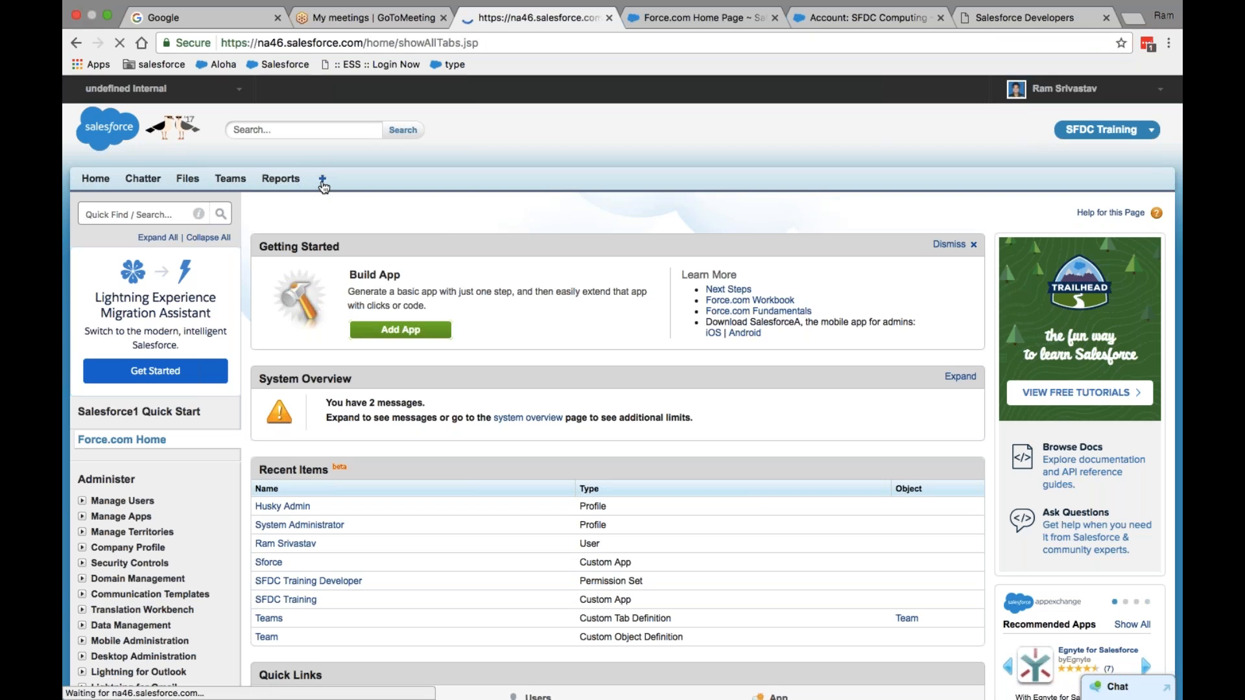
scroll(555, 417, down, 5)
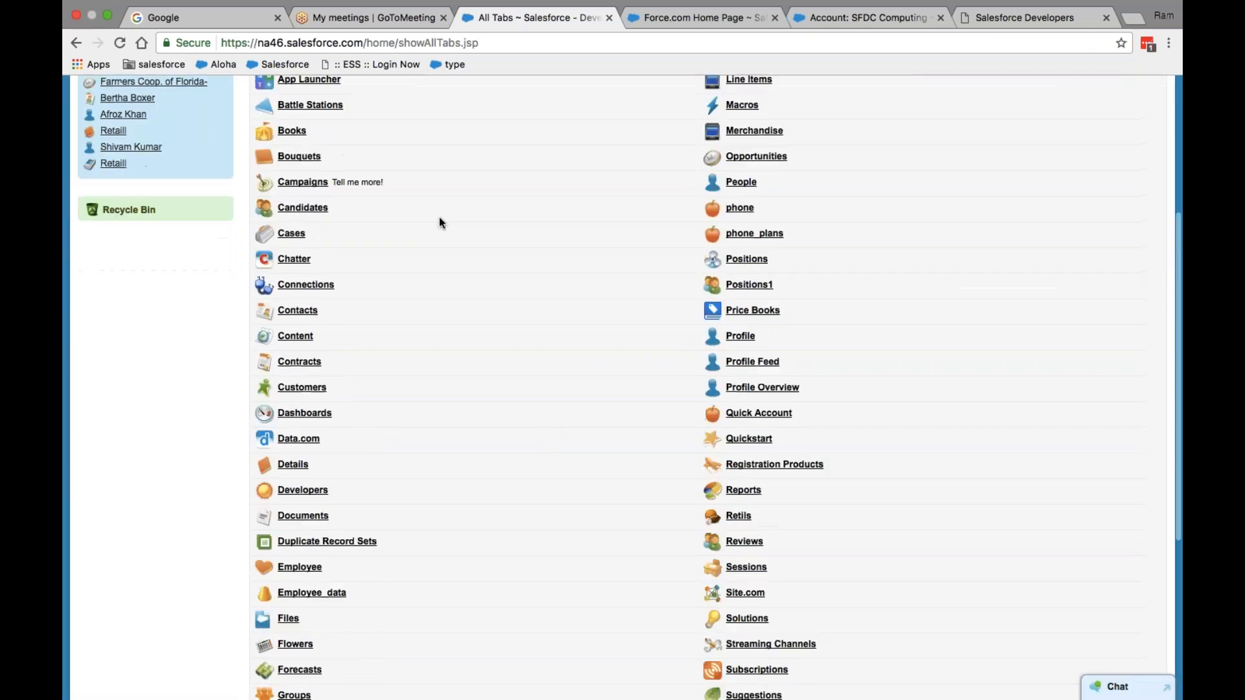
scroll(531, 476, down, 3)
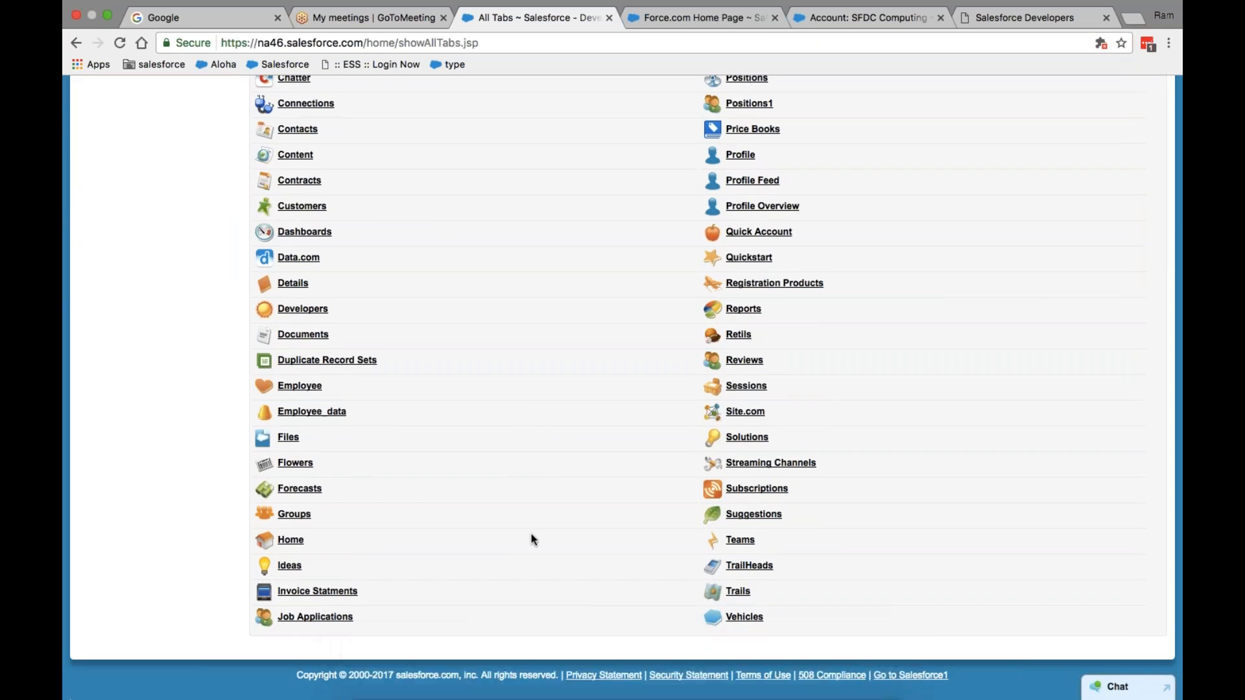
scroll(532, 366, up, 5)
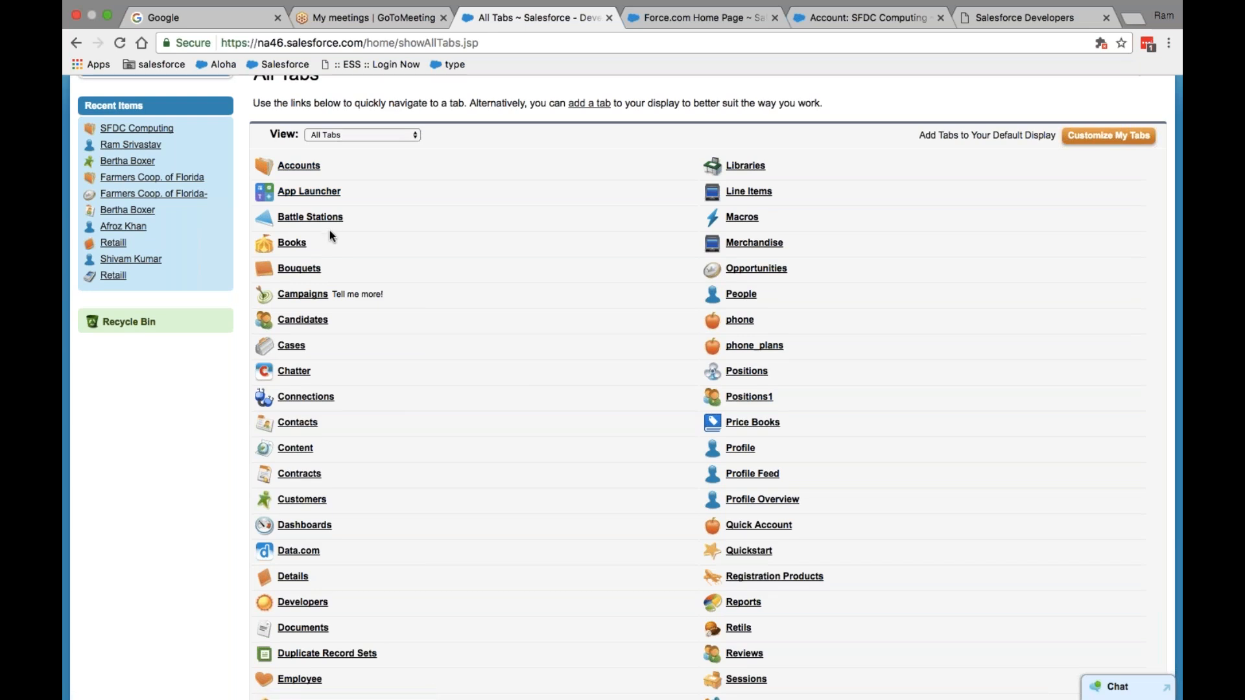
scroll(329, 231, up, 3)
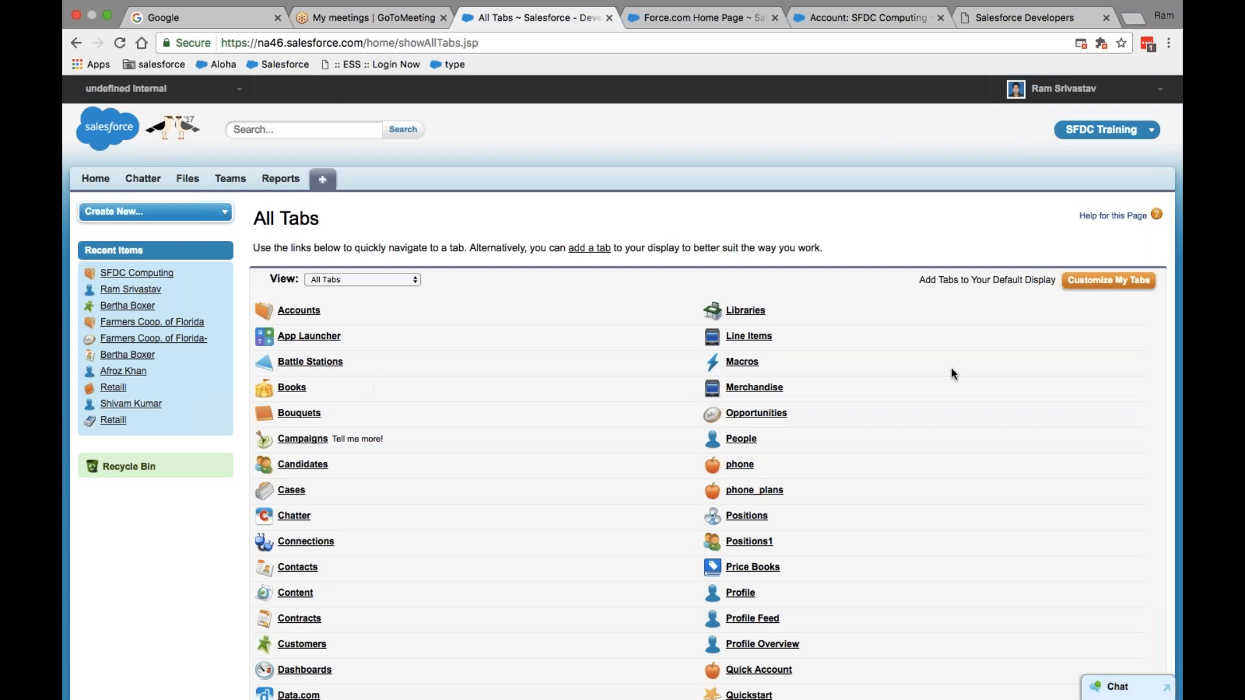
- Add the Accounts tab to the SFDC Training app after Reports and save
click(1089, 285)
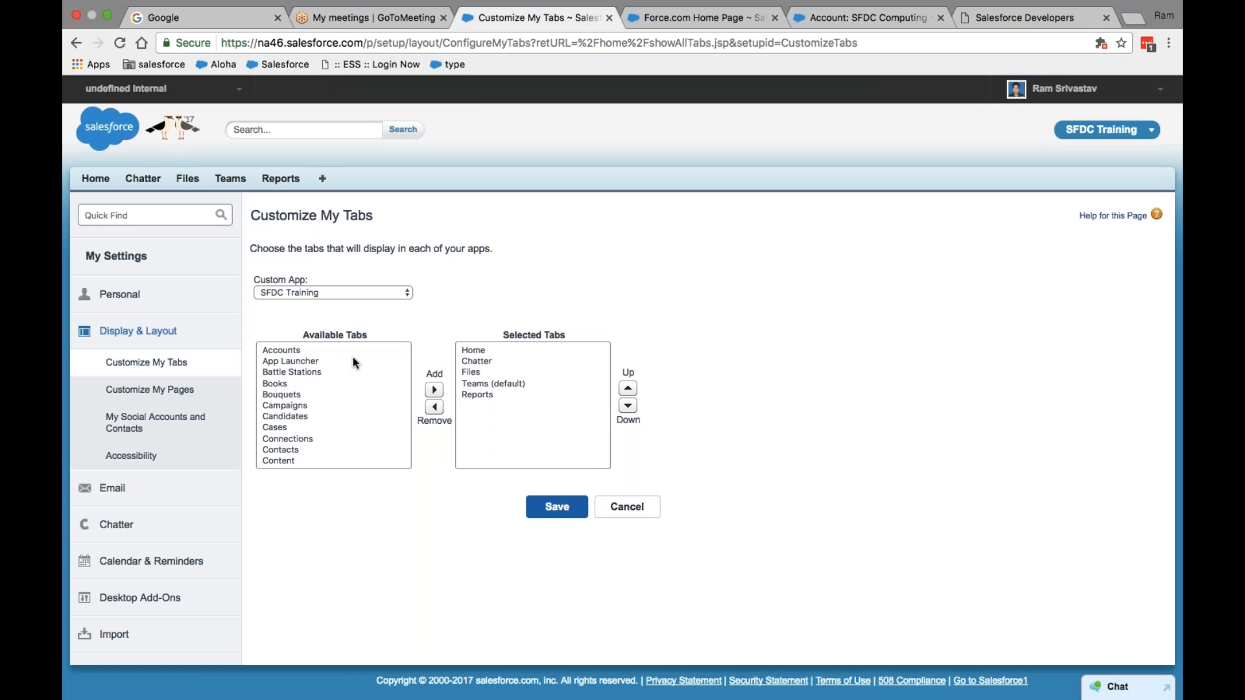
click(289, 353)
click(433, 390)
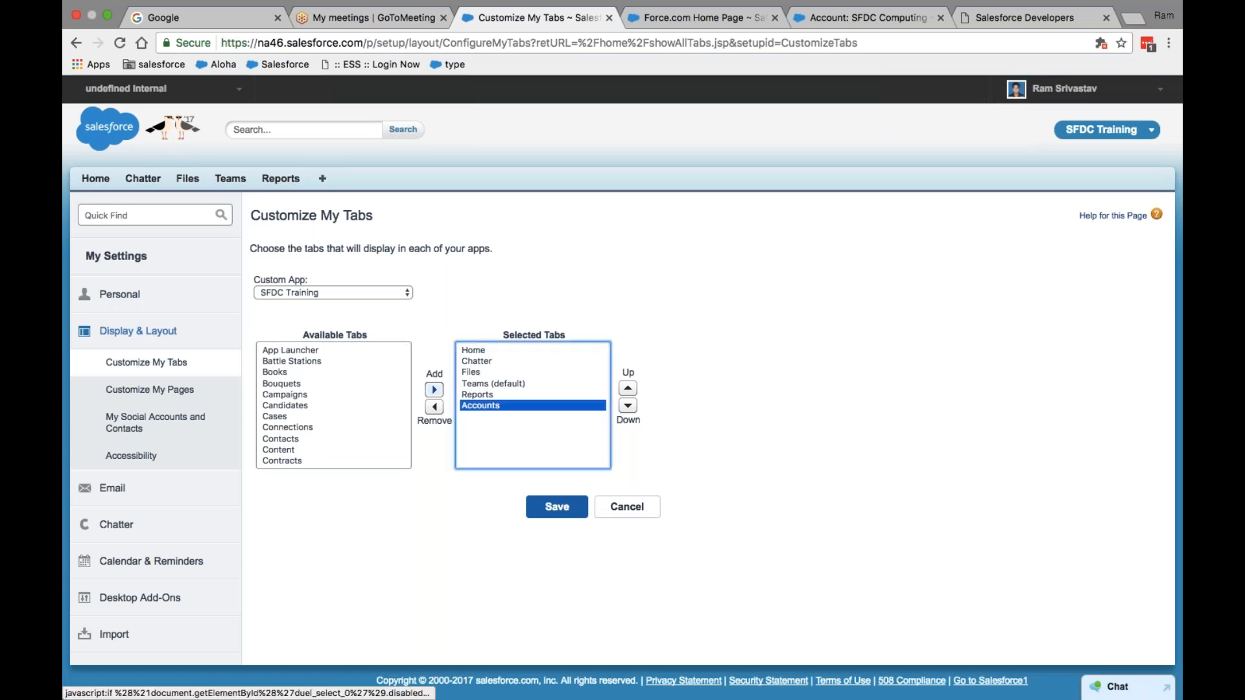
click(556, 506)
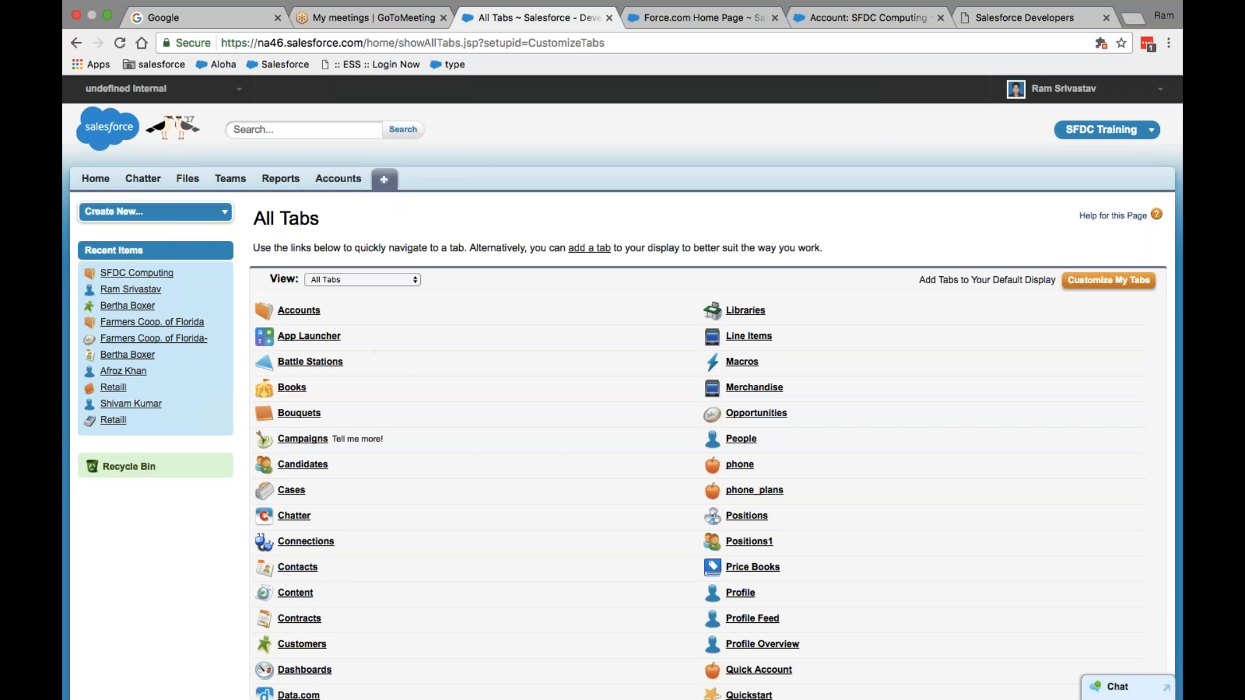
- Visit Setup, open Contacts from All Tabs, then return to the Setup home page
click(1110, 91)
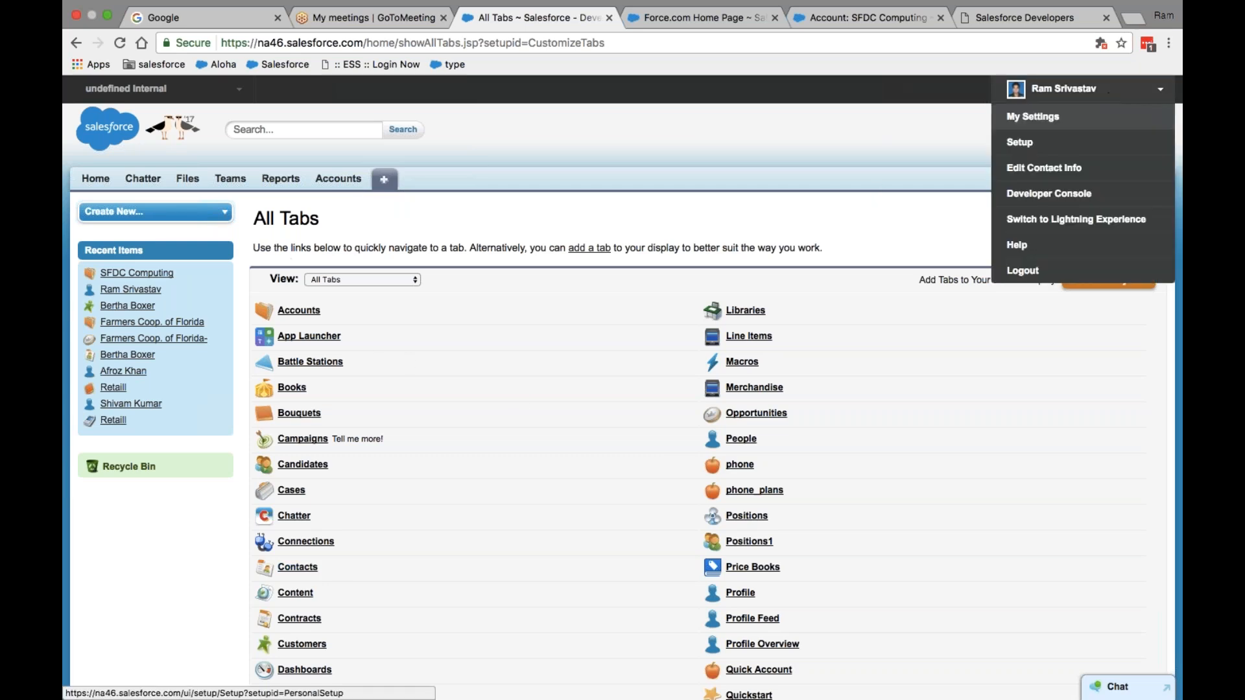
click(1019, 142)
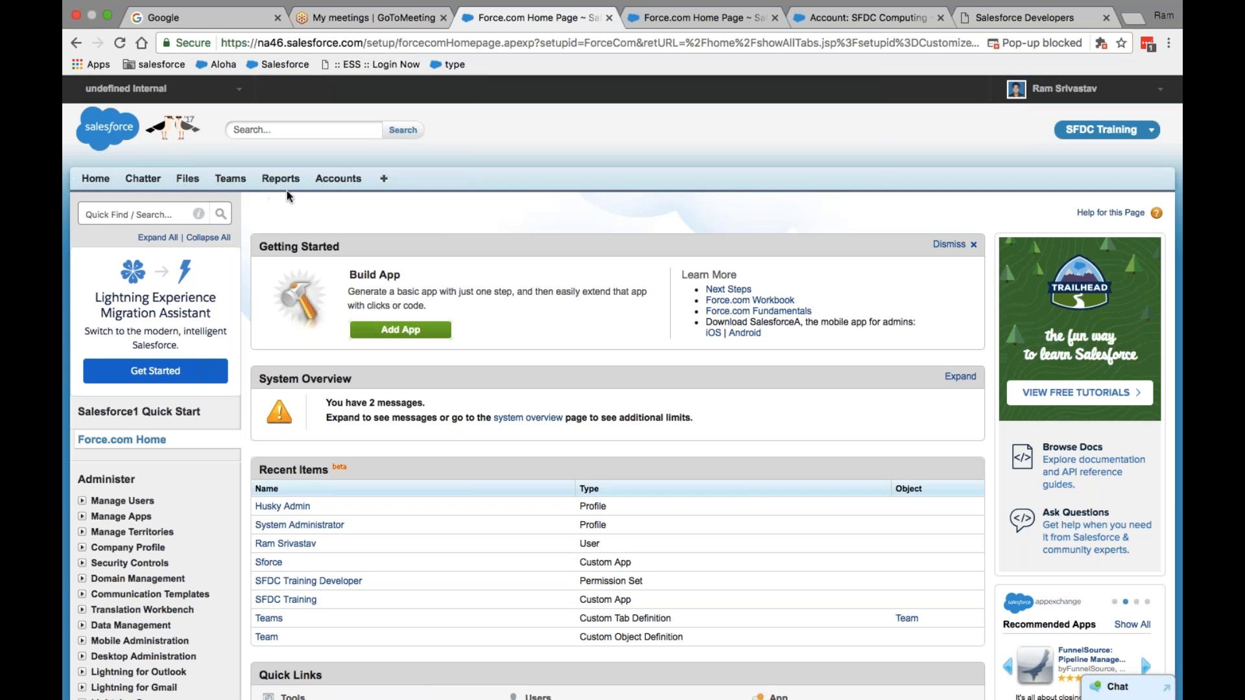
click(383, 183)
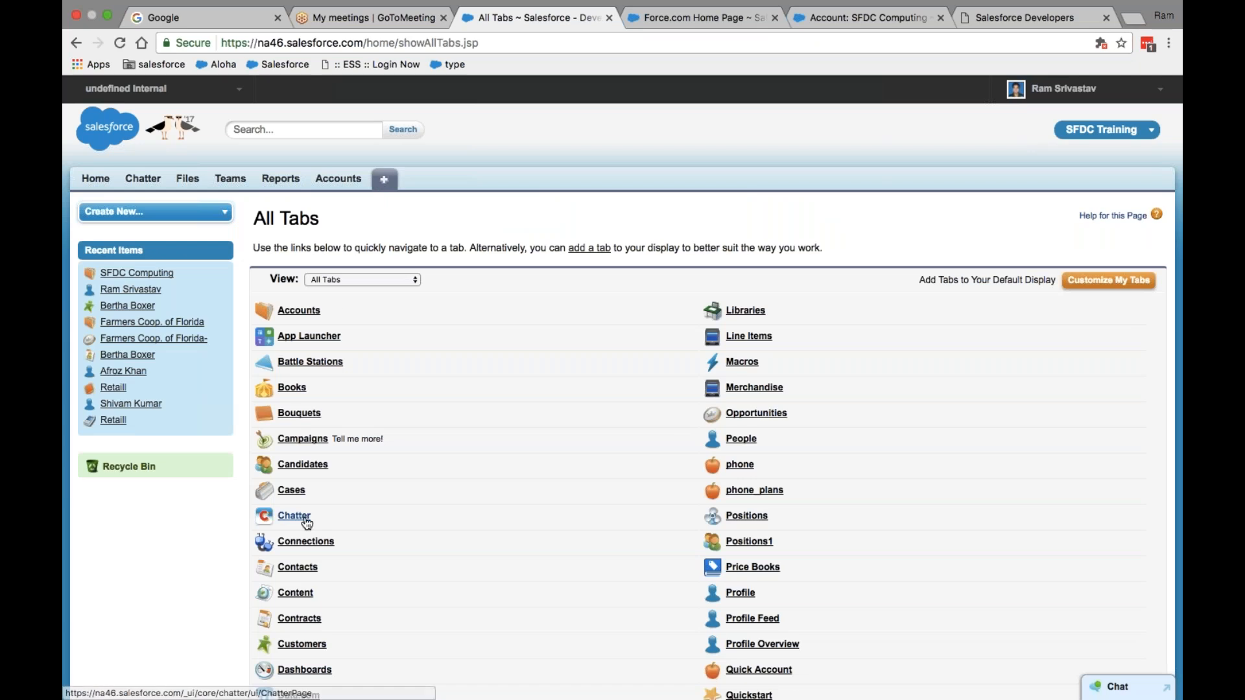
click(303, 570)
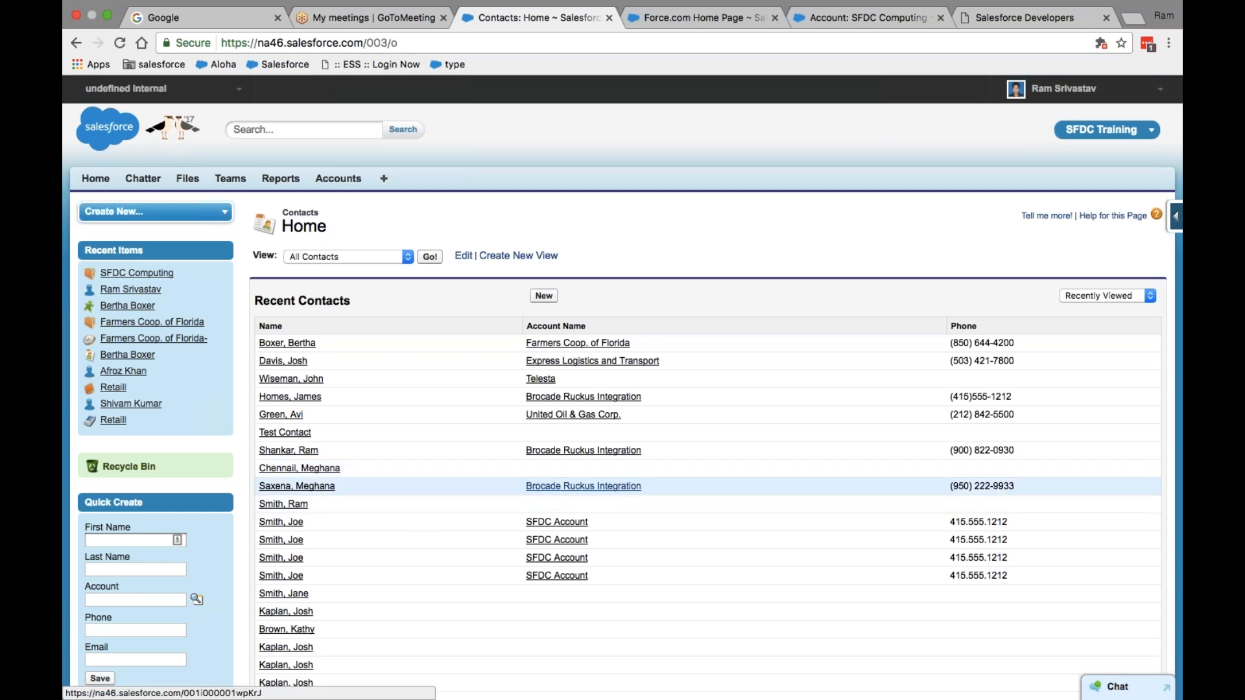
click(1063, 89)
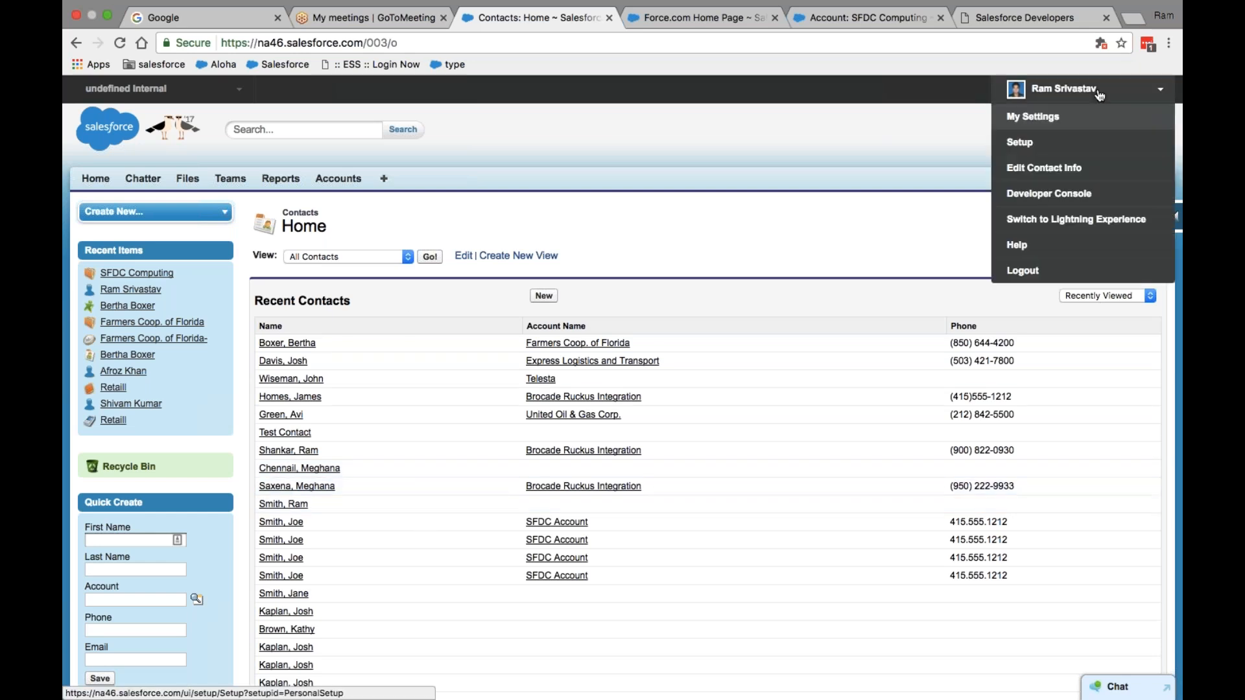
click(1040, 140)
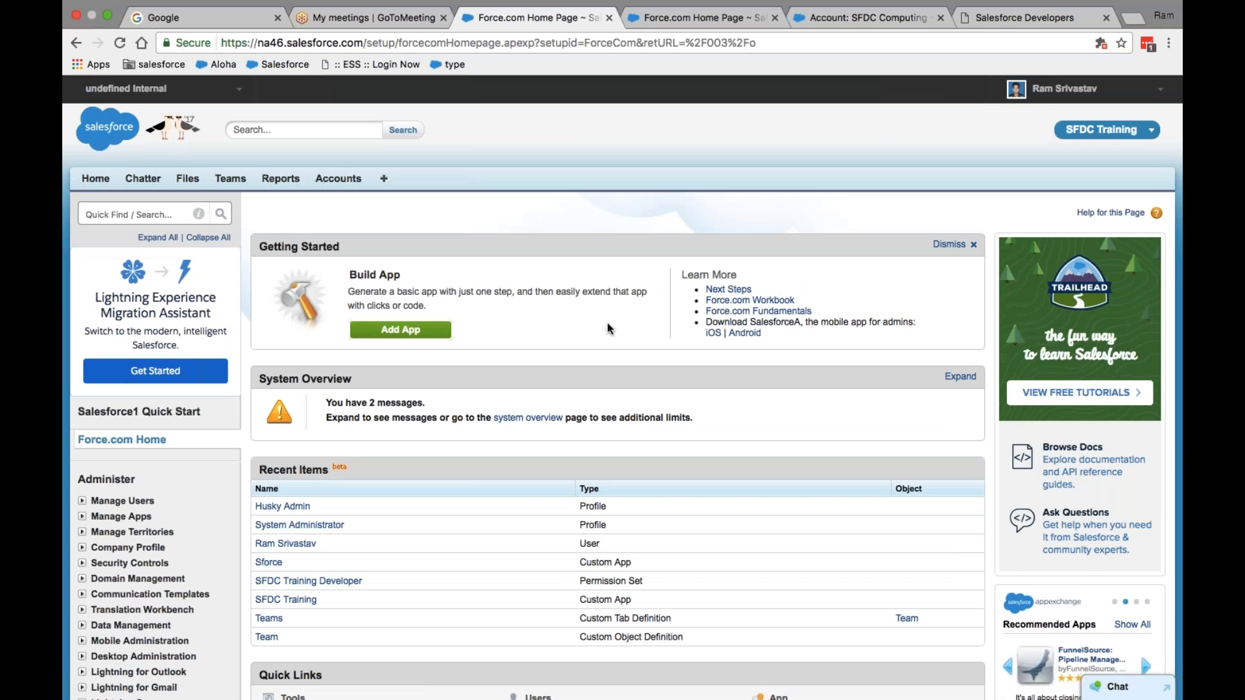
- Add Contacts to the SFDC Training app's selected tabs in Customize My Tabs
click(389, 185)
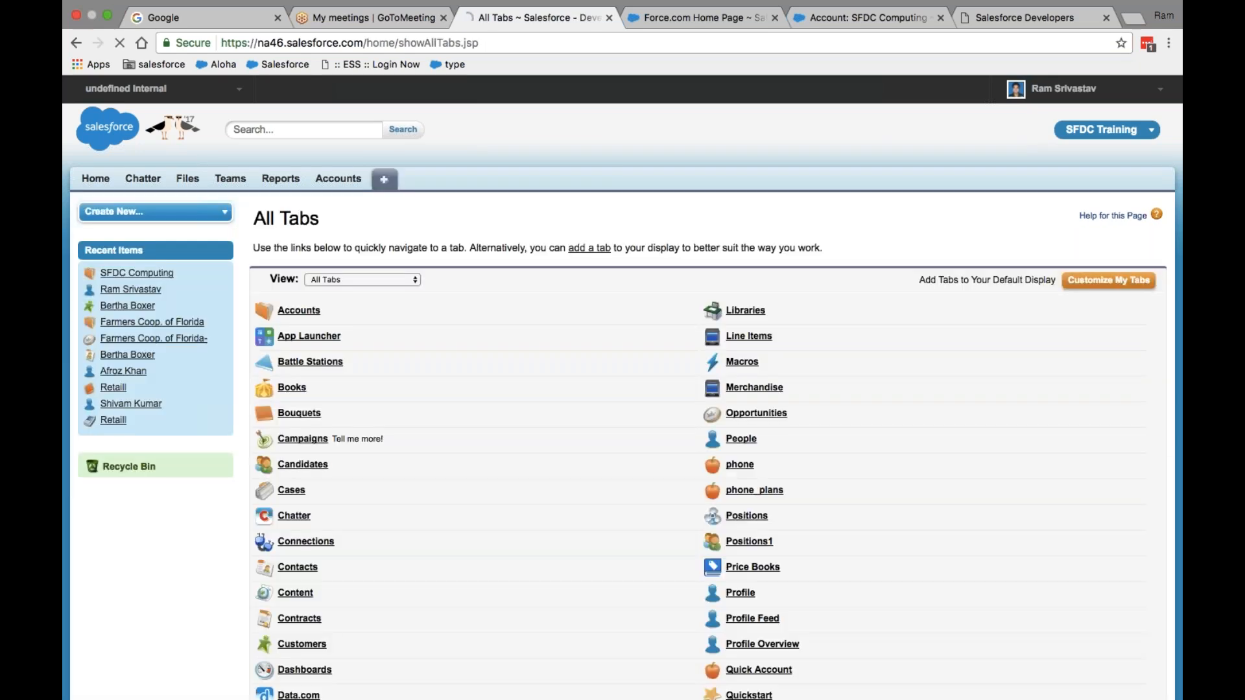
click(1113, 283)
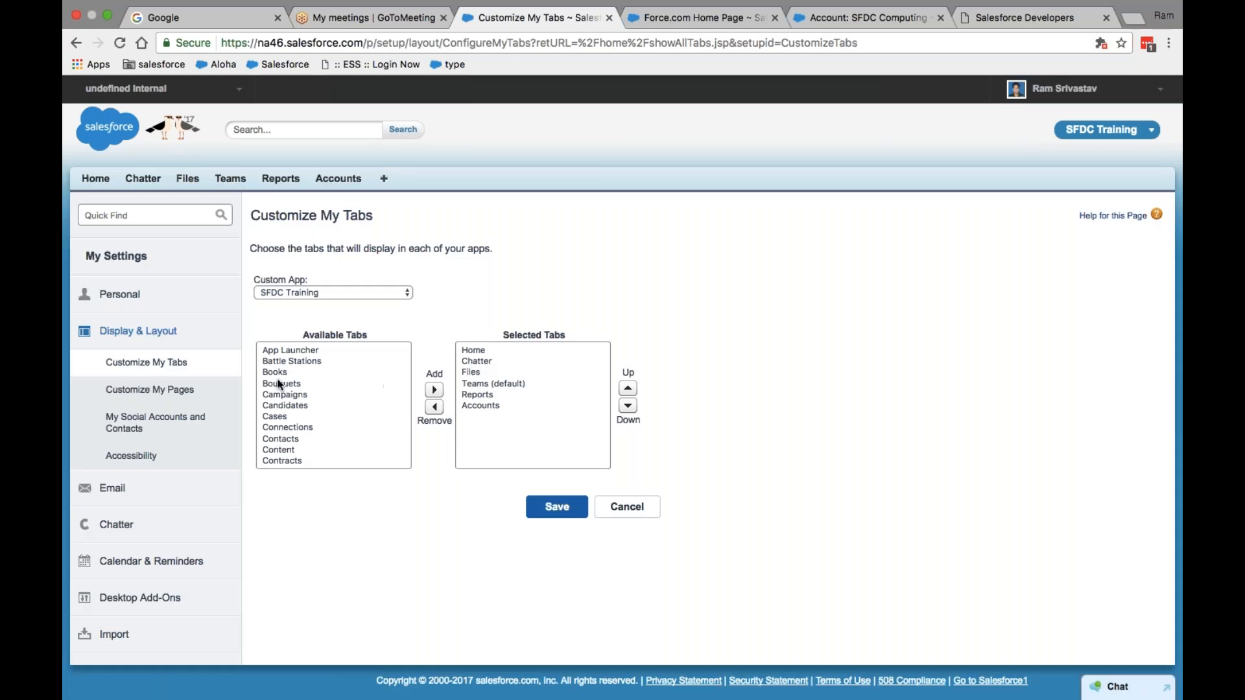
click(280, 371)
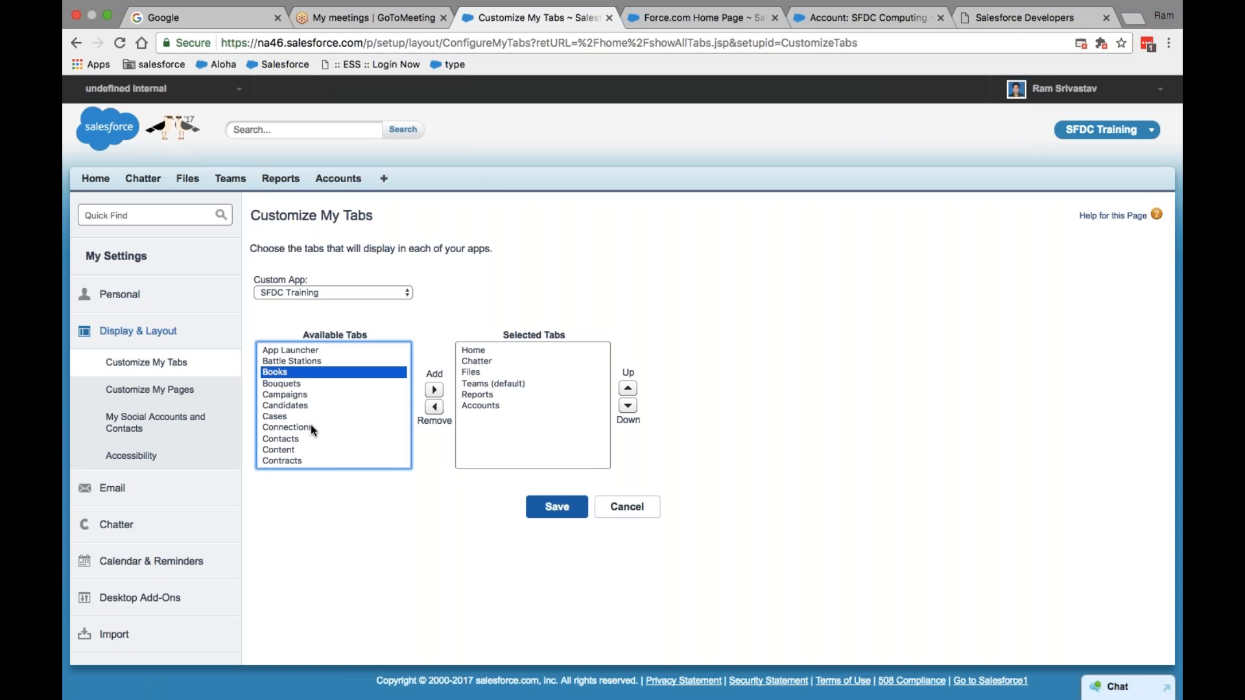
click(480, 372)
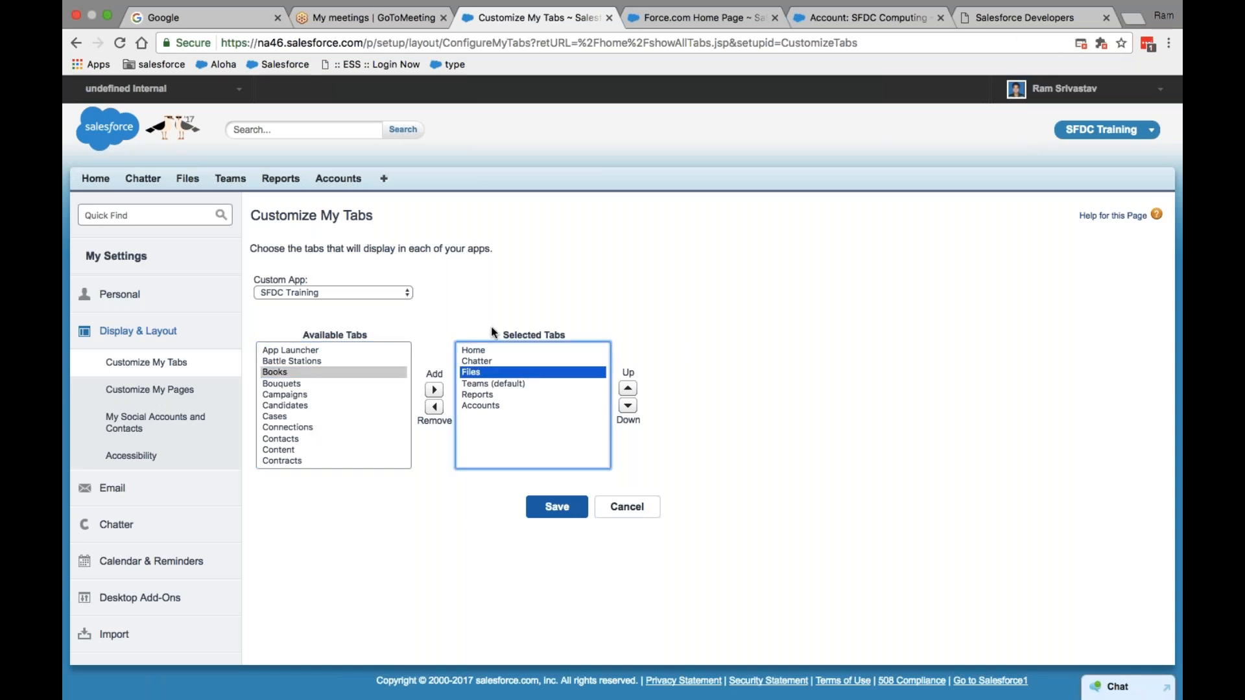
click(478, 350)
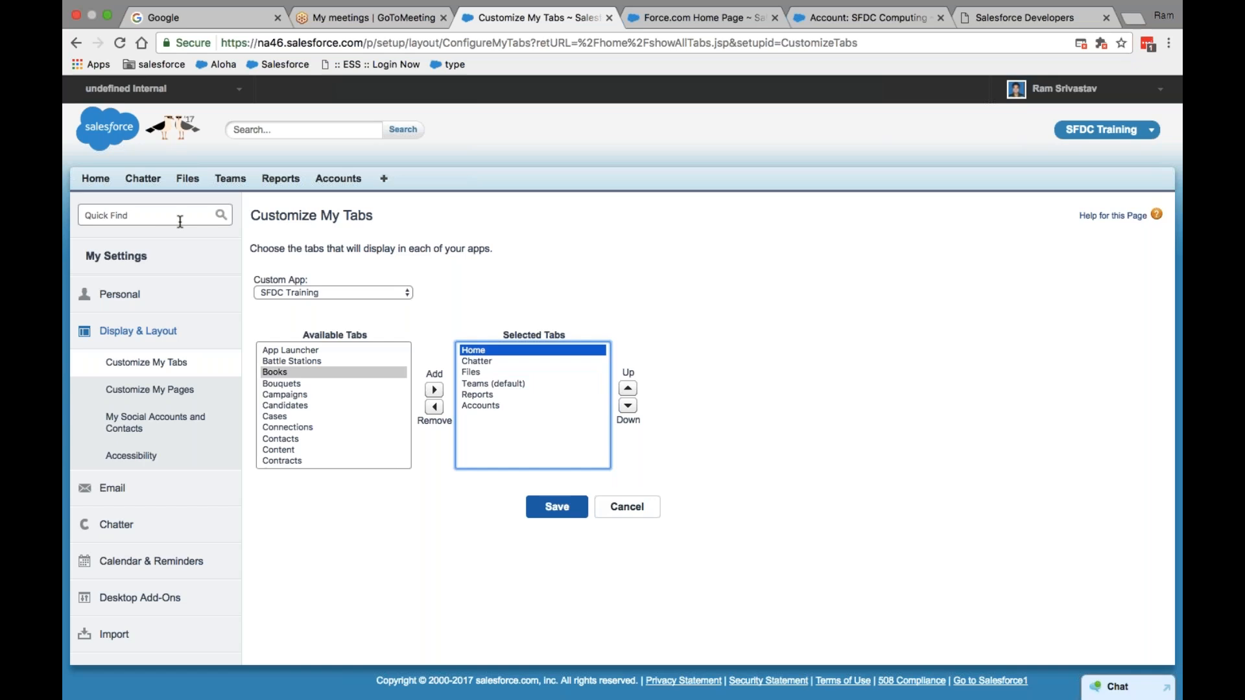
click(470, 373)
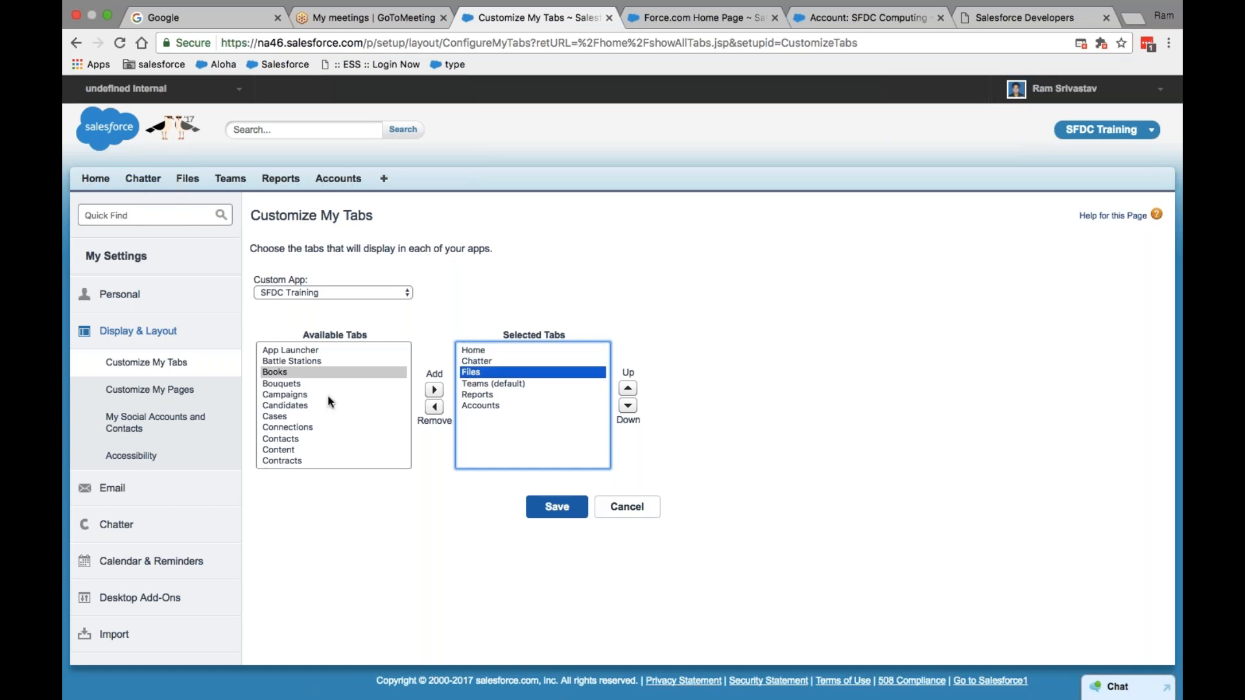
click(292, 440)
click(433, 389)
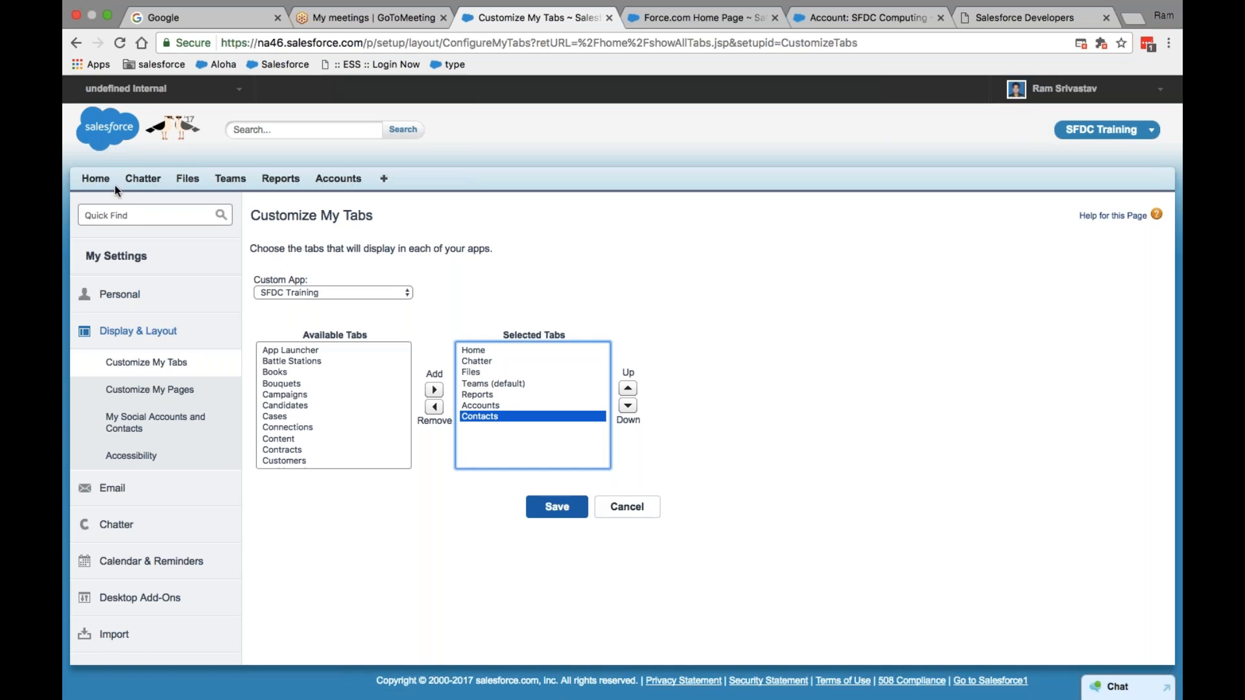
- Move Accounts up three places and Contacts up four places in the tab order
click(490, 406)
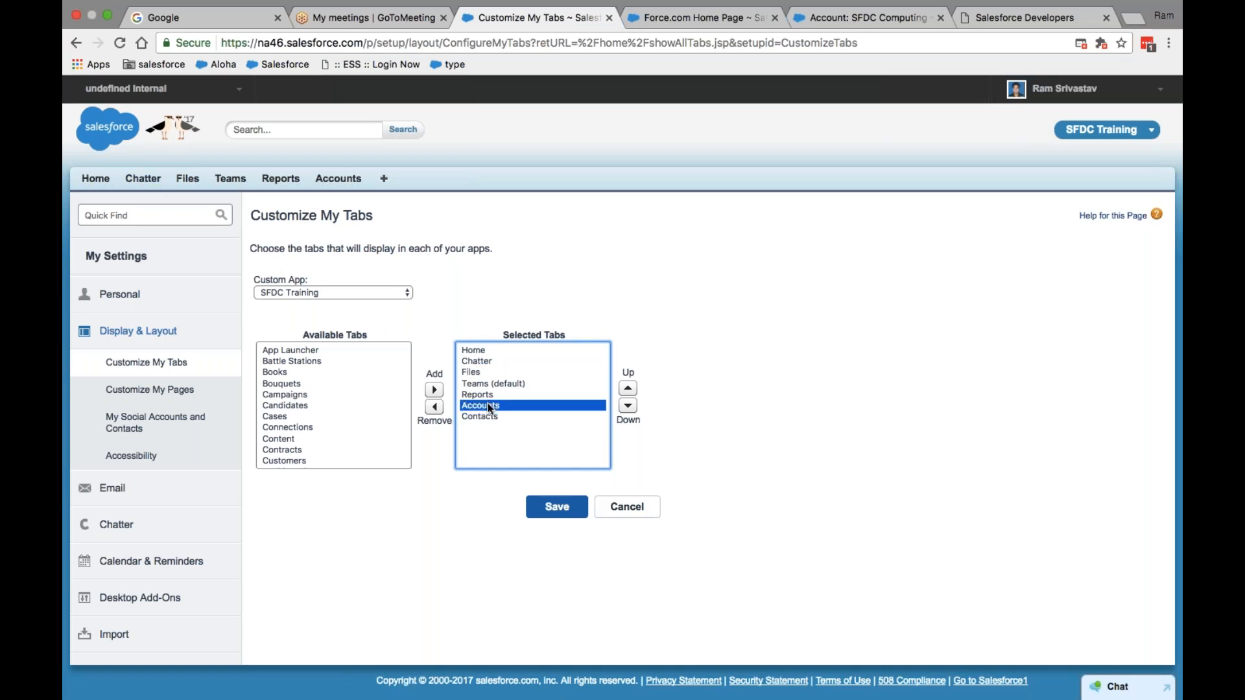
click(629, 390)
click(629, 390)
click(629, 390)
click(629, 391)
click(493, 416)
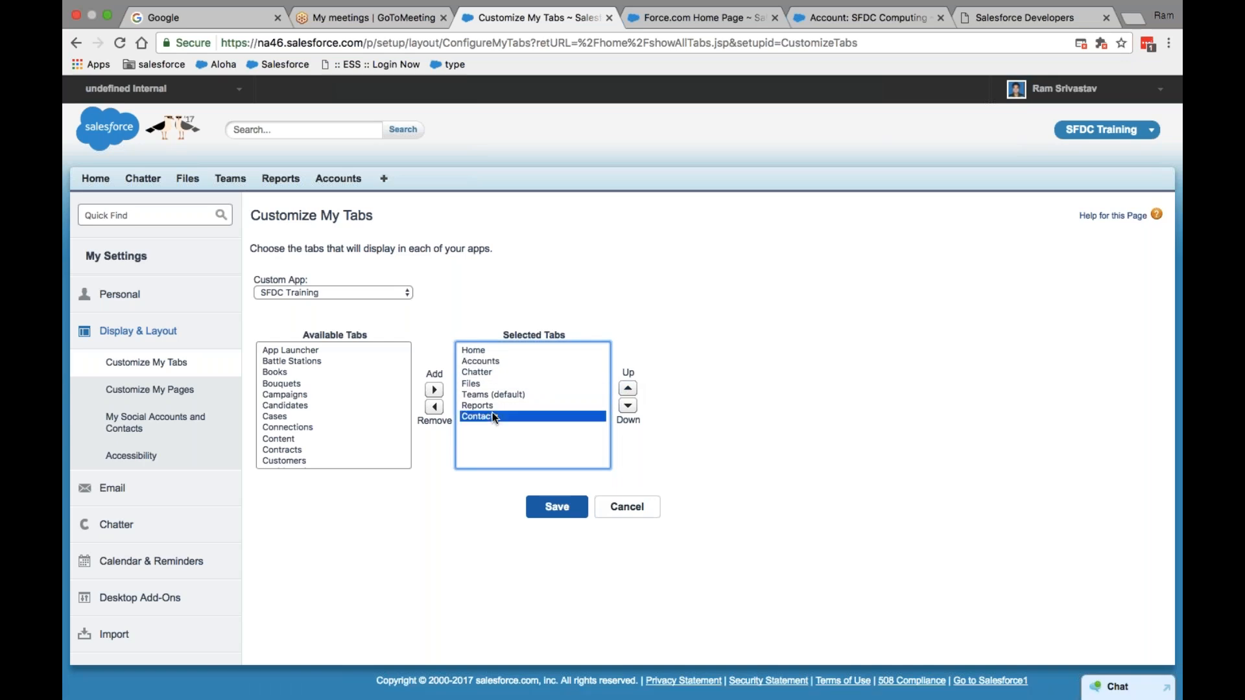
click(629, 390)
click(629, 390)
click(629, 390)
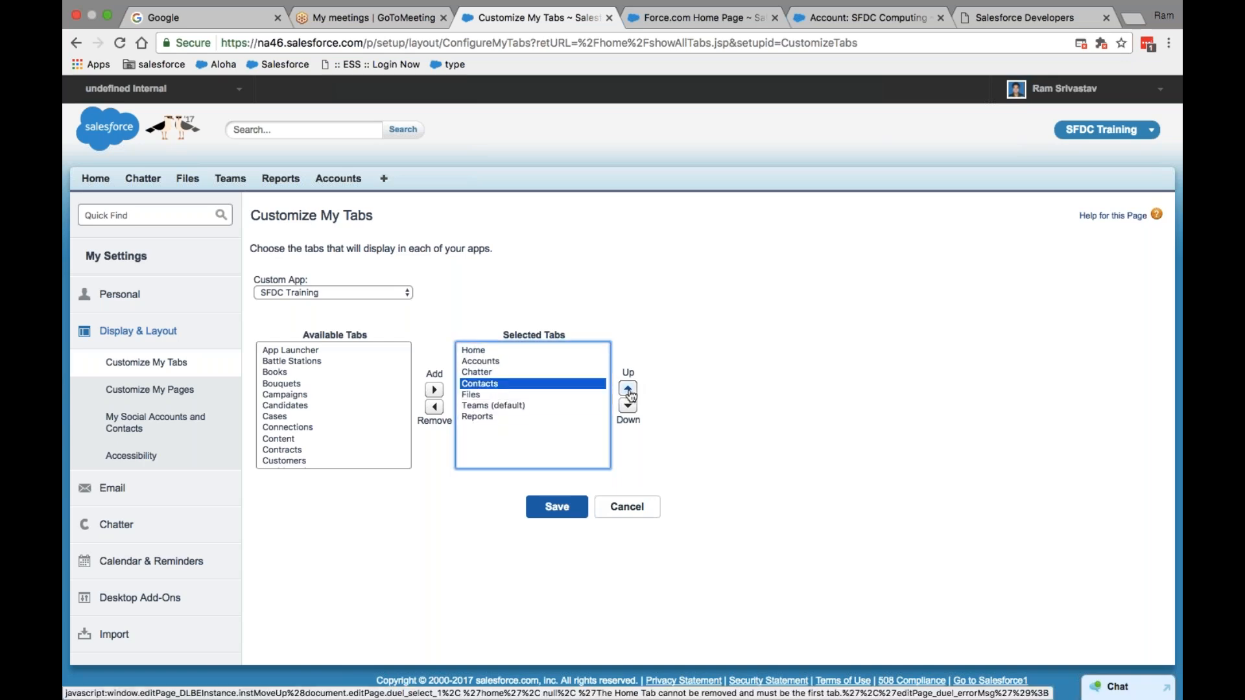
click(629, 390)
- Move Chatter to the bottom; trying to move Home down shows that Home must stay first
click(488, 383)
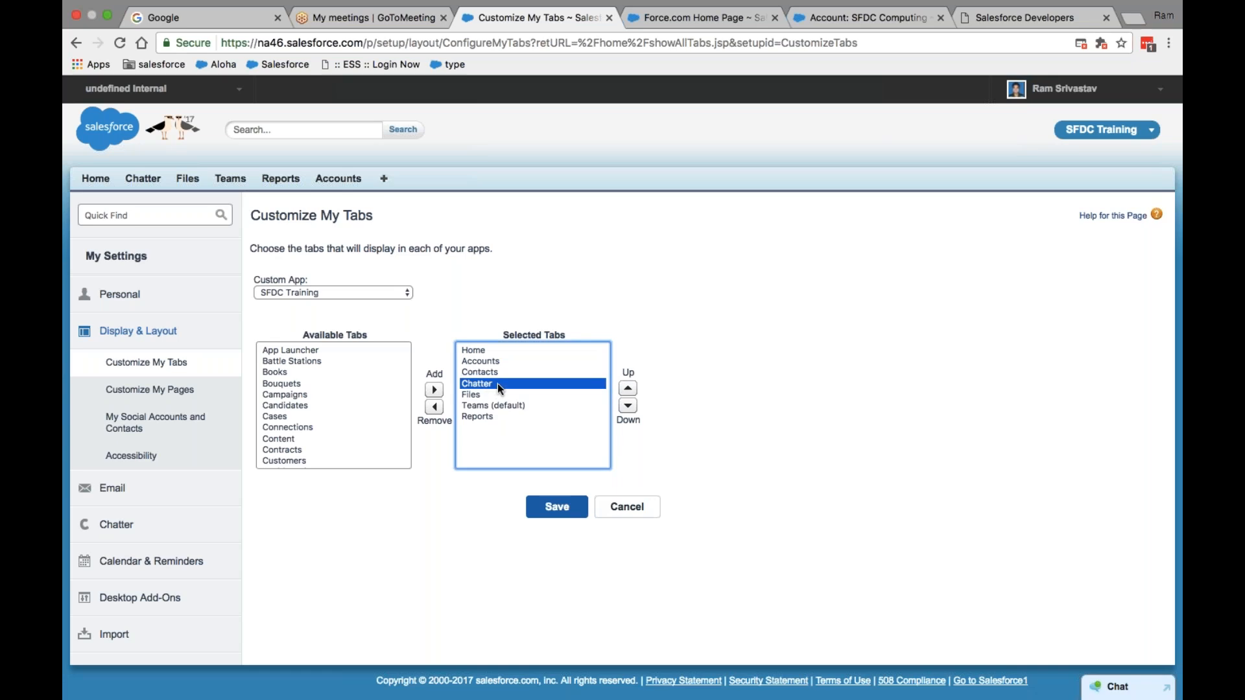
click(627, 405)
click(627, 405)
click(628, 405)
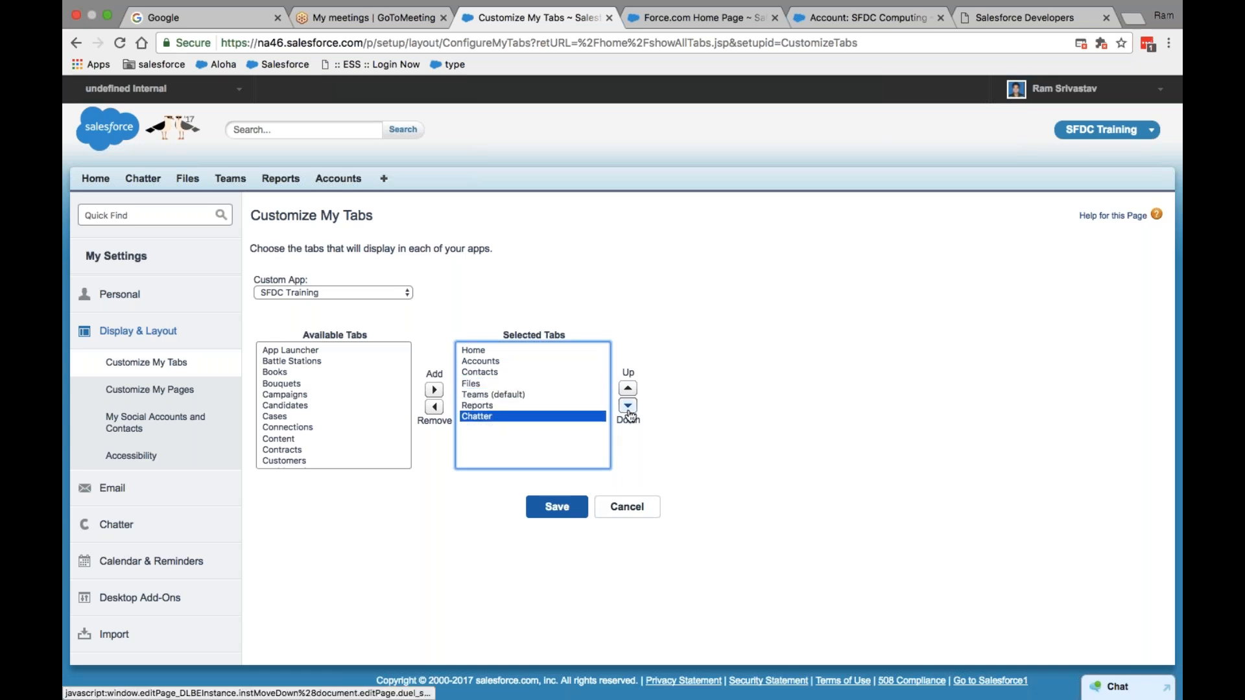
click(481, 351)
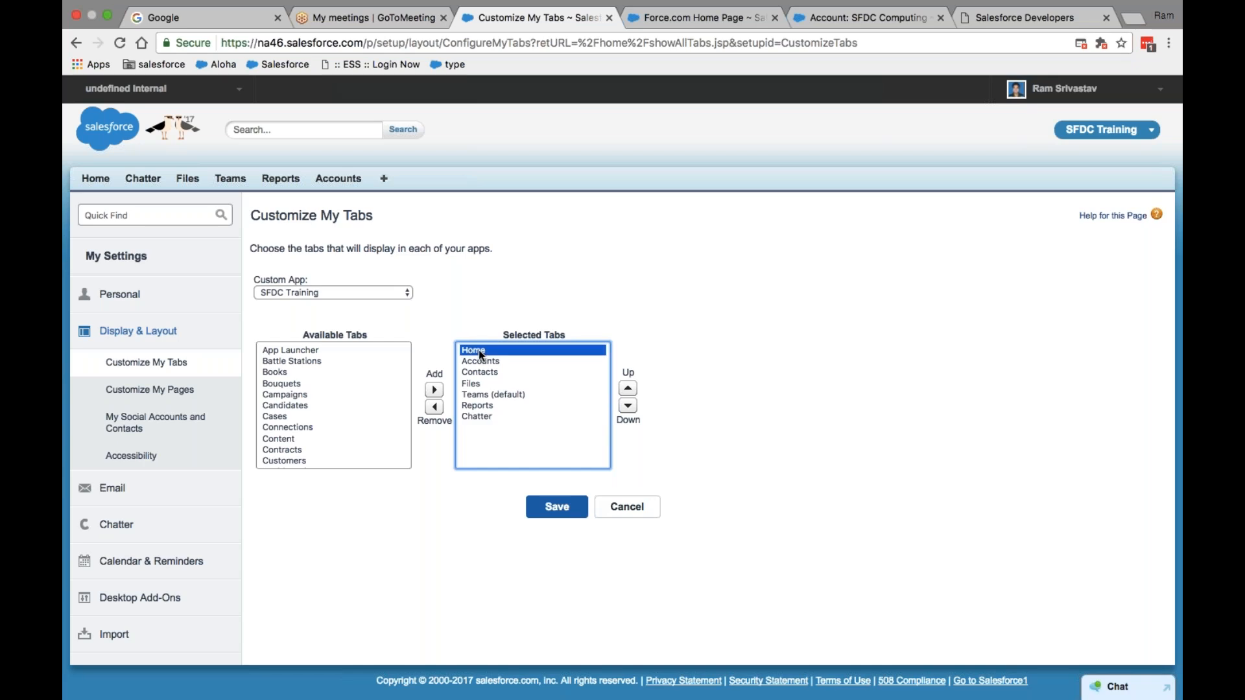
click(628, 406)
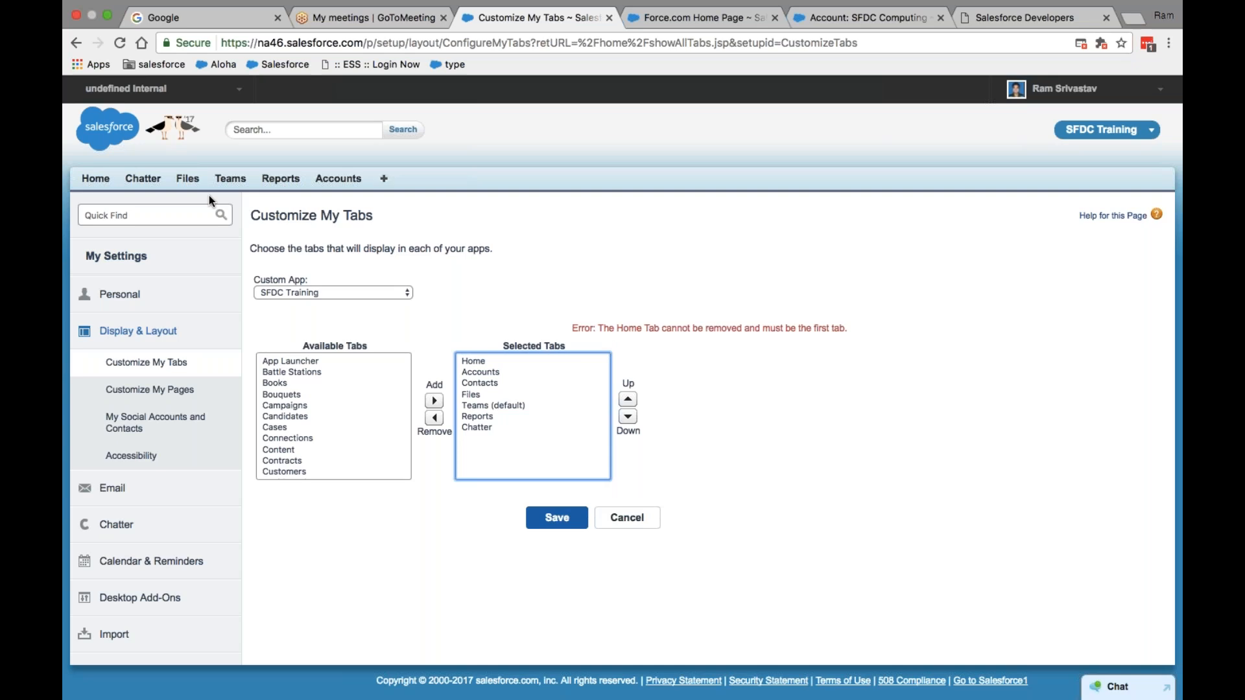
- Save the order Home, Accounts, Contacts, Files, Teams, Reports, Chatter and return to Setup
click(556, 517)
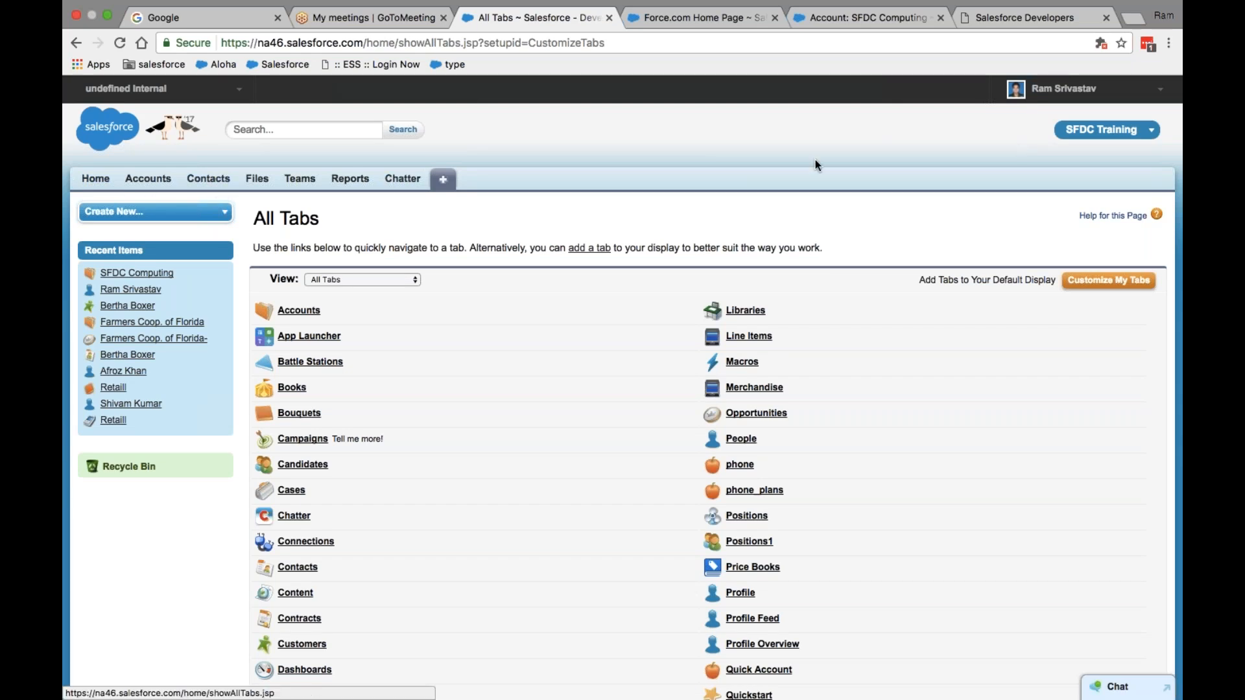
click(1073, 88)
click(1031, 142)
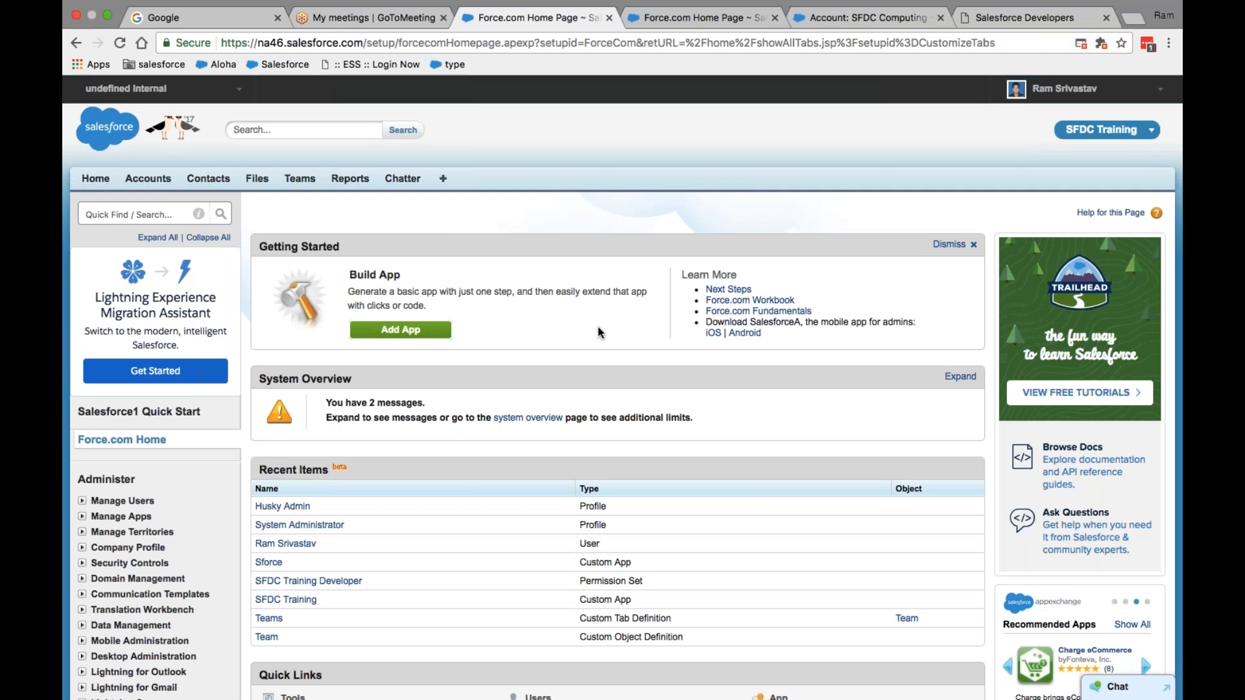
- Switch to the Sforce app from the app menu
click(1133, 133)
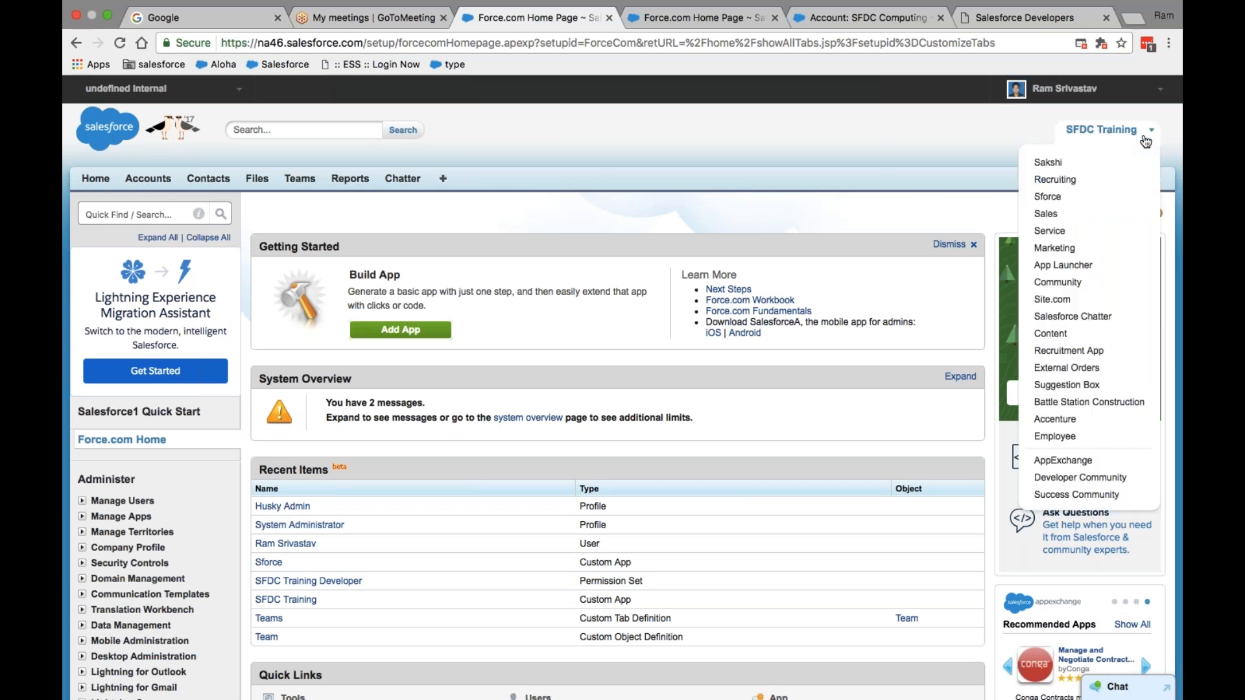
click(1048, 197)
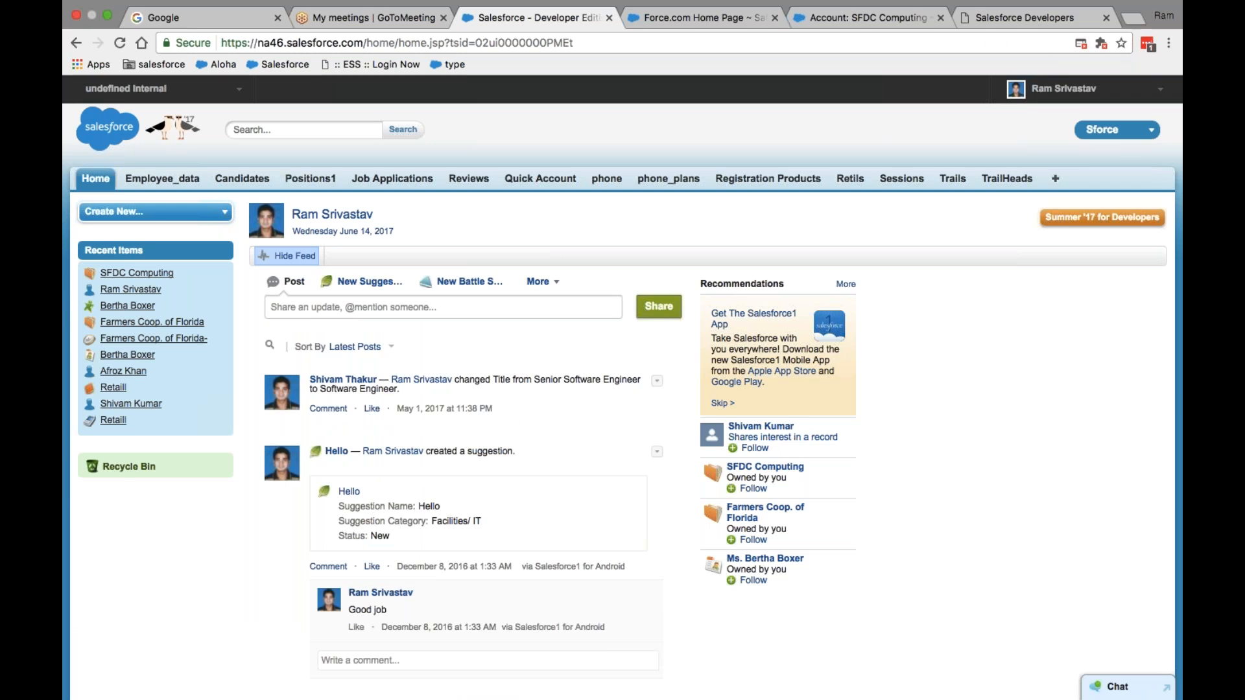
- Switch back to the SFDC Training app from the app menu
click(1131, 133)
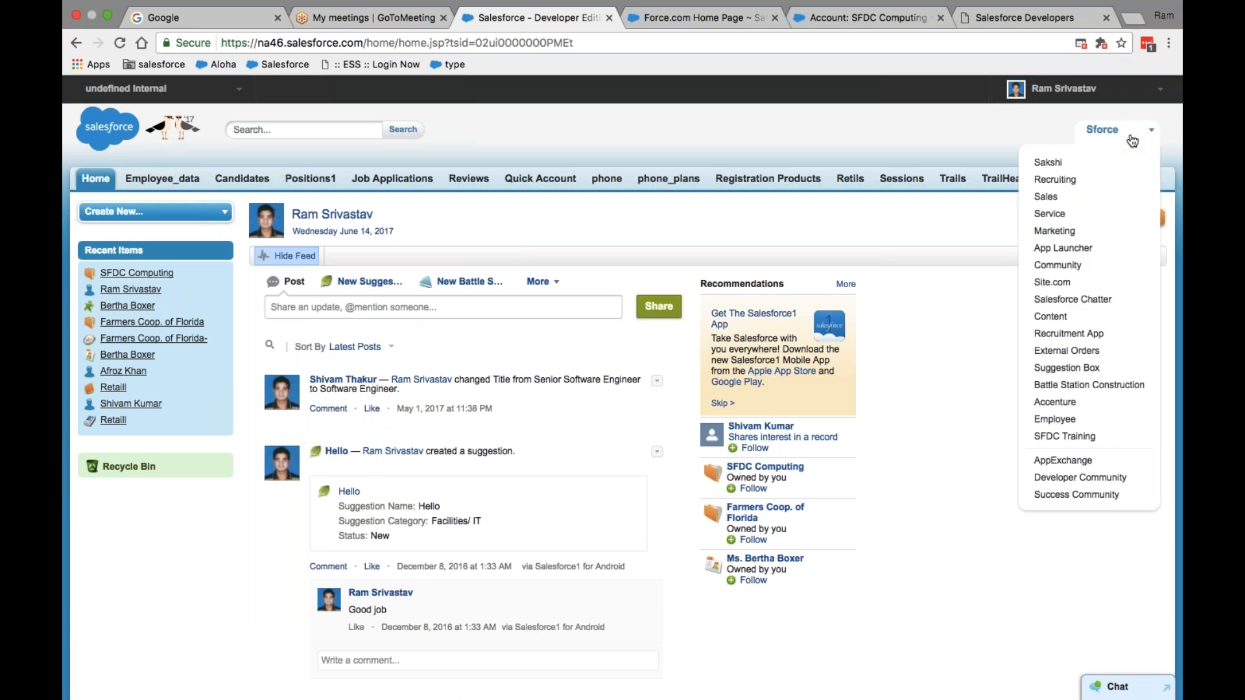
click(1079, 436)
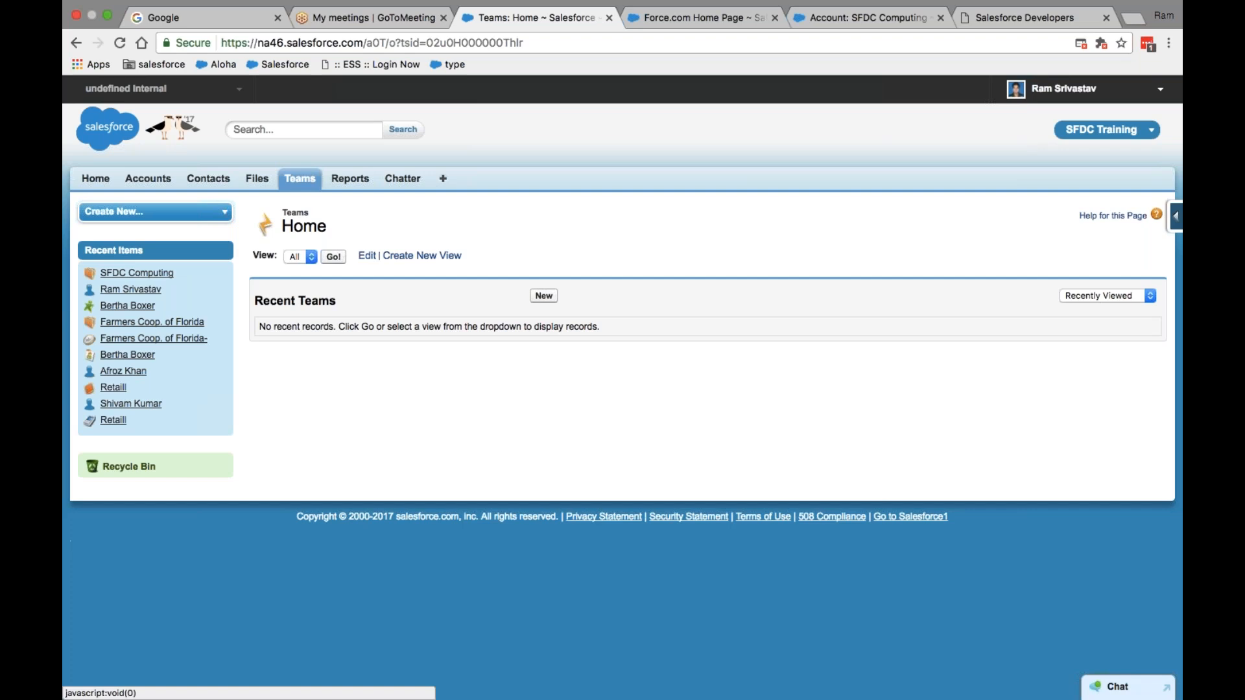
- Go to Setup from the user menu and mute the system volume
click(1064, 95)
click(1037, 145)
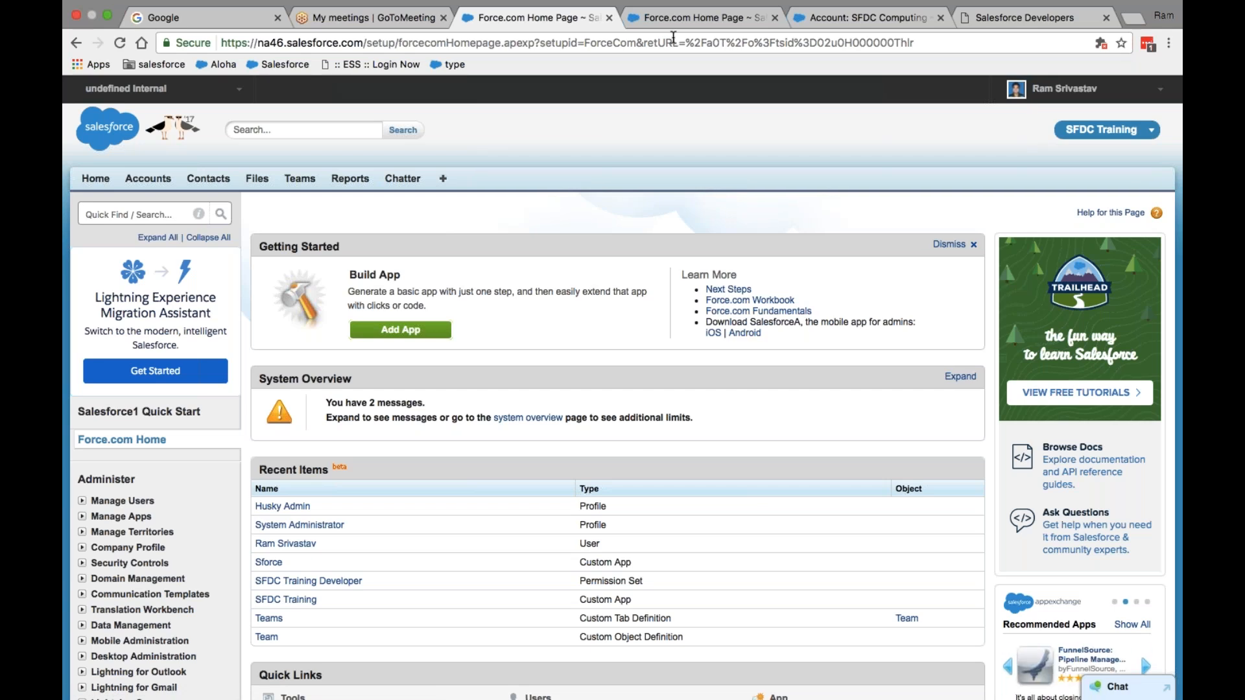
key(XF86AudioRaiseVolume)
key(XF86AudioLowerVolume)
key(XF86AudioLowerVolume)
key(XF86AudioLowerVolume)
key(XF86AudioLowerVolume)
key(XF86AudioLowerVolume)
key(XF86AudioLowerVolume)
key(XF86AudioLowerVolume)
key(XF86AudioLowerVolume)
key(XF86AudioLowerVolume)
key(XF86AudioLowerVolume)
key(XF86AudioLowerVolume)
key(XF86AudioLowerVolume)
key(XF86AudioLowerVolume)
key(XF86AudioLowerVolume)
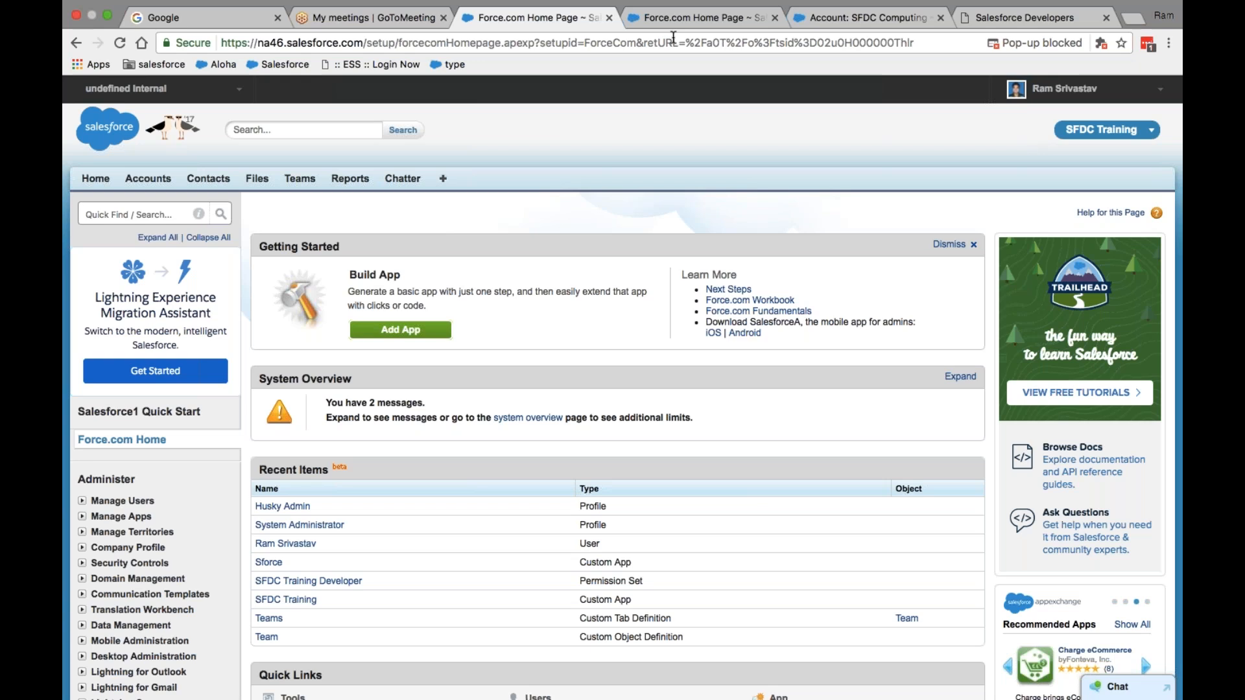
- Exit Chrome full screen so the desktop appears beside the browser window
mouse_move(139, 8)
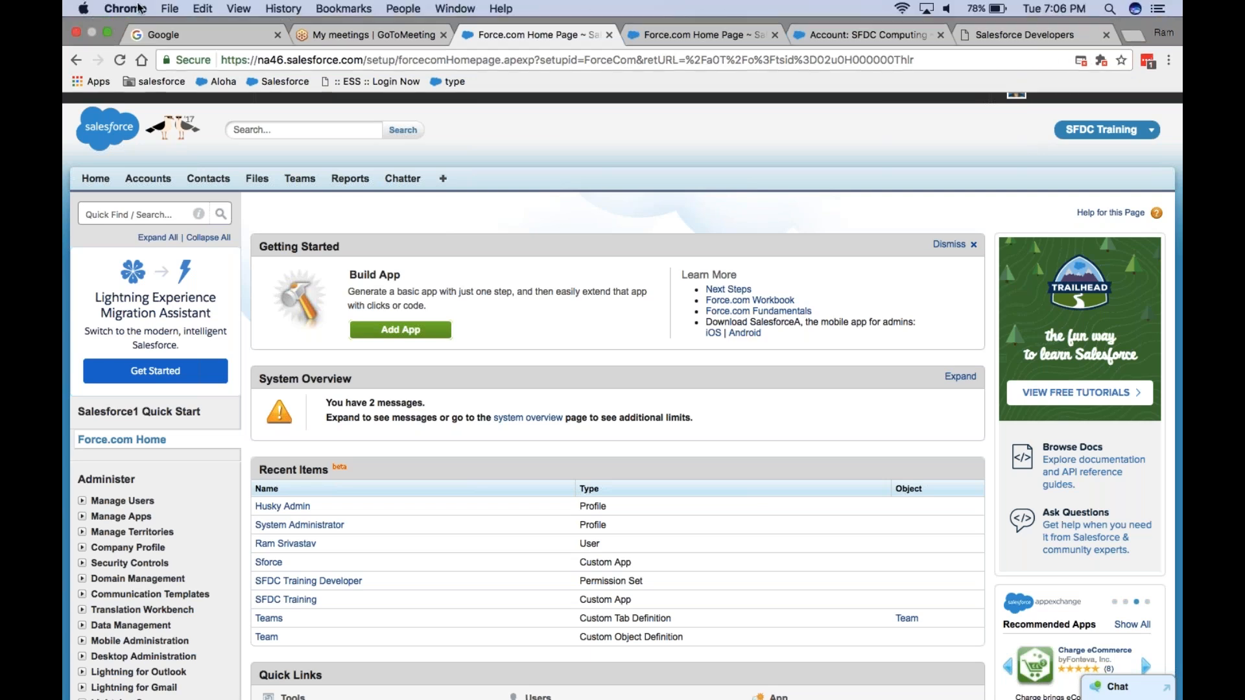
click(108, 32)
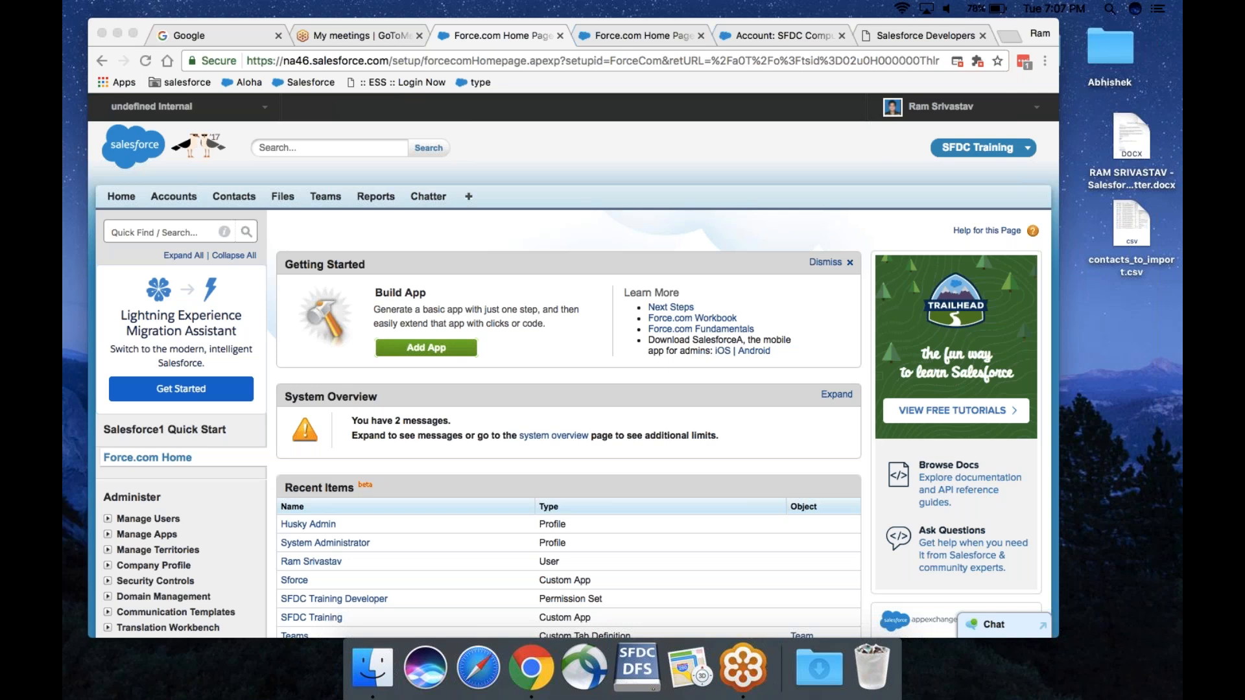
- Restore the sound volume and focus the desktop holding contacts_to_import.csv
key(XF86AudioMute)
key(XF86AudioMute)
key(XF86AudioMute)
key(XF86AudioRaiseVolume)
key(XF86AudioRaiseVolume)
key(XF86AudioRaiseVolume)
key(XF86AudioRaiseVolume)
key(XF86AudioRaiseVolume)
key(XF86AudioRaiseVolume)
key(XF86AudioRaiseVolume)
key(XF86AudioRaiseVolume)
key(XF86AudioRaiseVolume)
key(XF86AudioRaiseVolume)
key(XF86AudioRaiseVolume)
key(XF86AudioRaiseVolume)
key(XF86AudioRaiseVolume)
key(XF86AudioRaiseVolume)
click(851, 159)
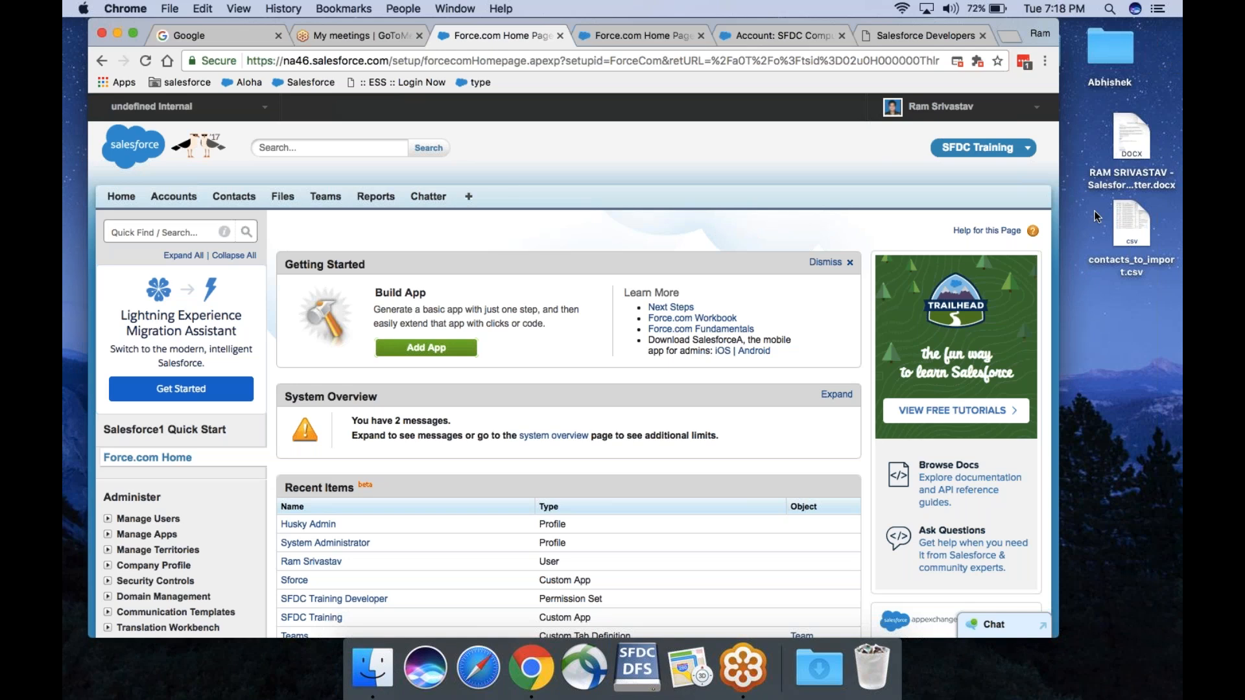
click(1174, 76)
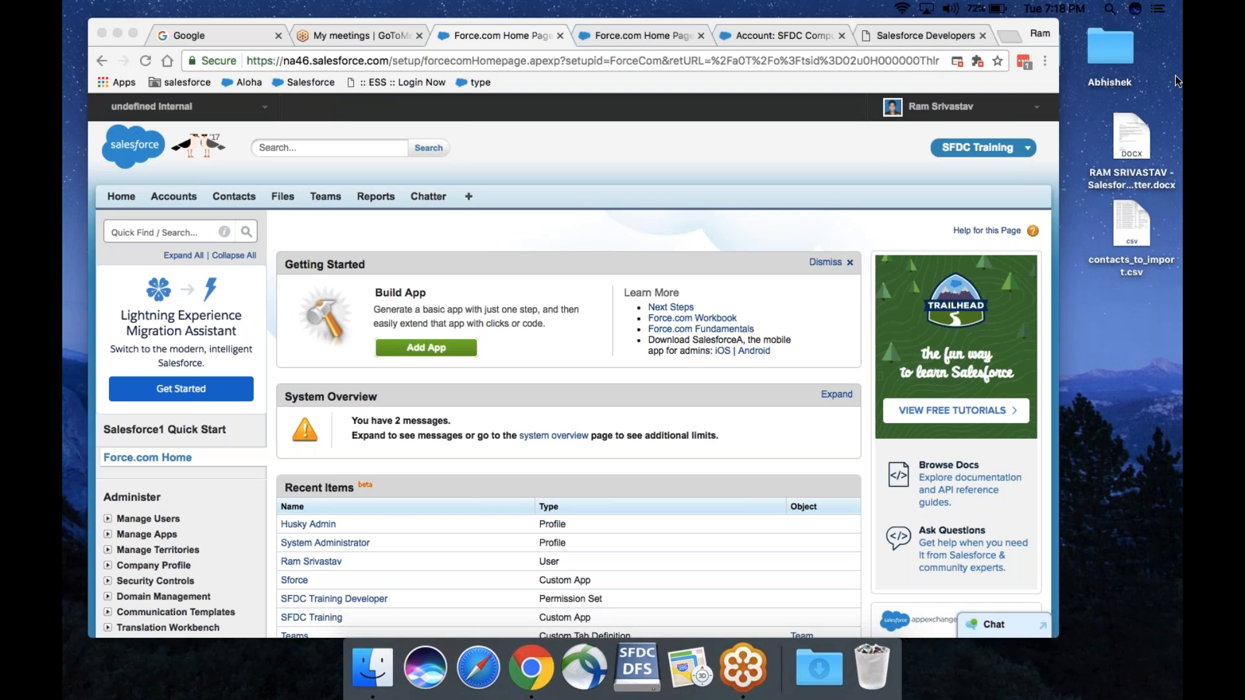